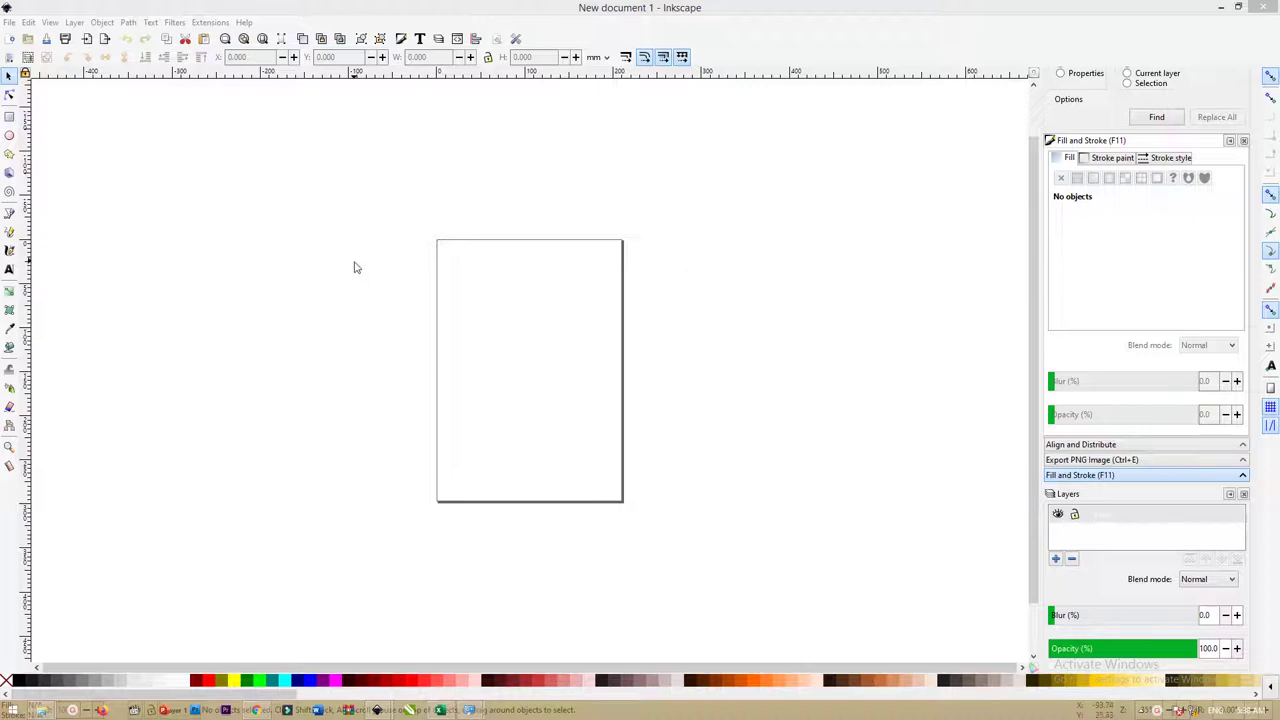
# Set the document's page units to centimetres, giving a 21.0 × 29.7 page
pyautogui.click(472, 290)
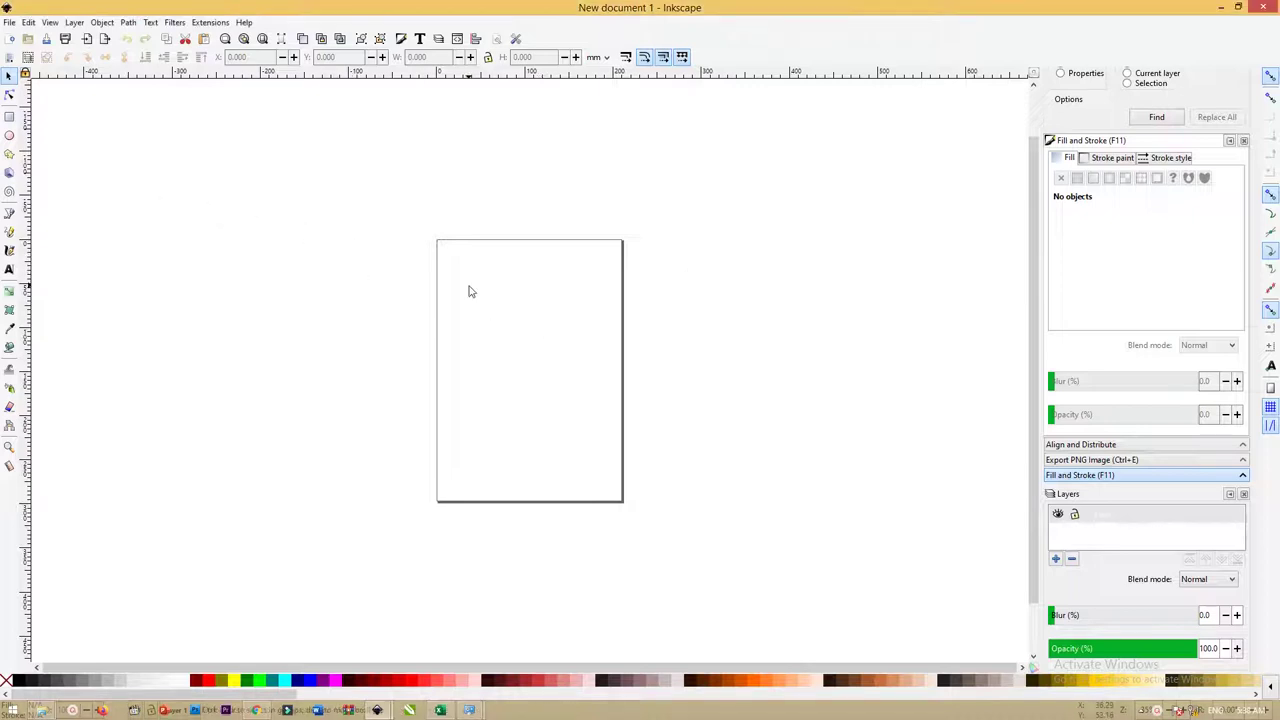
pyautogui.keyDown('ctrl'); pyautogui.scroll(2, 470, 291); pyautogui.keyUp('ctrl')
pyautogui.keyDown('ctrl'); pyautogui.scroll(-2, 309, 249); pyautogui.keyUp('ctrl')
pyautogui.keyDown('ctrl'); pyautogui.scroll(1, 112, 190); pyautogui.keyUp('ctrl')
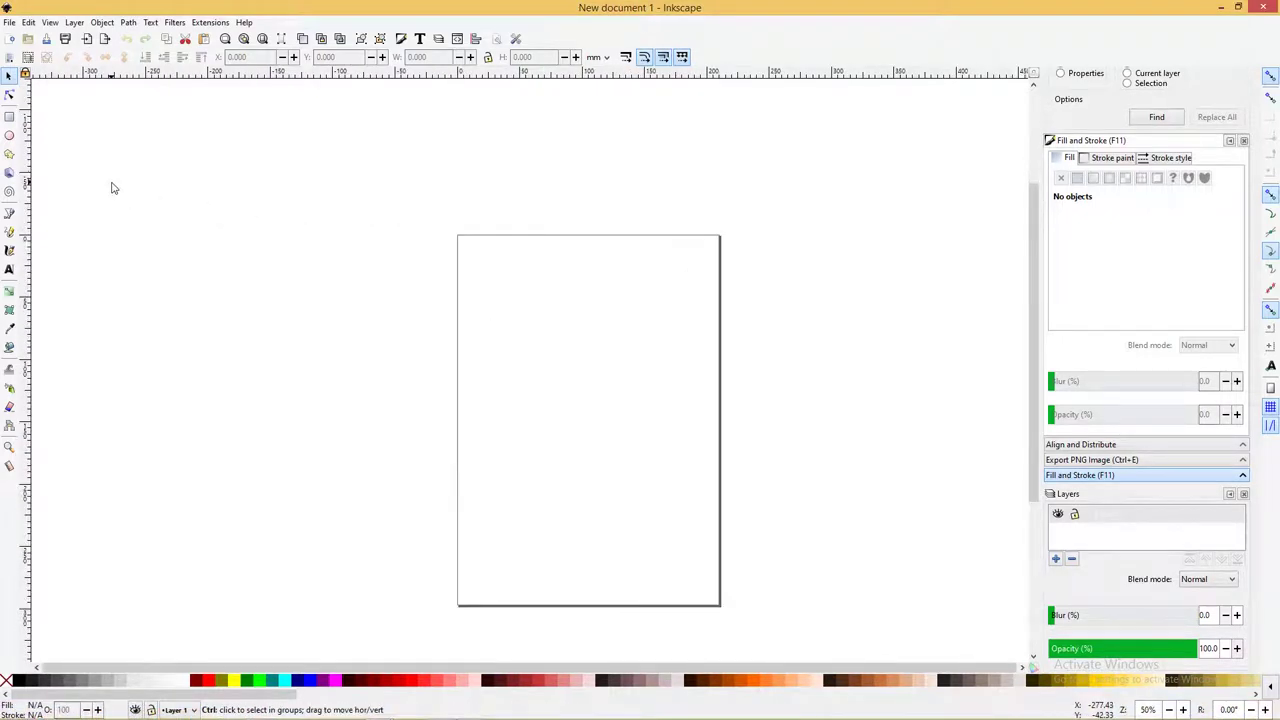
pyautogui.click(9, 22)
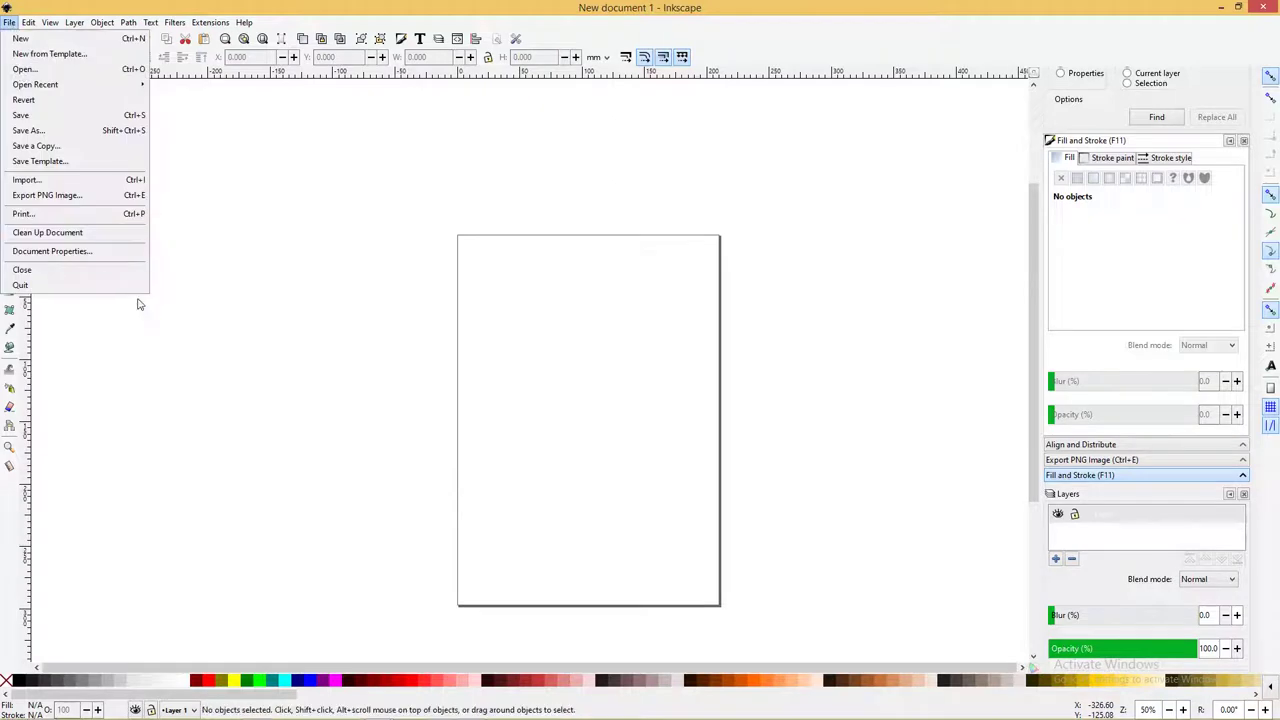
pyautogui.click(62, 251)
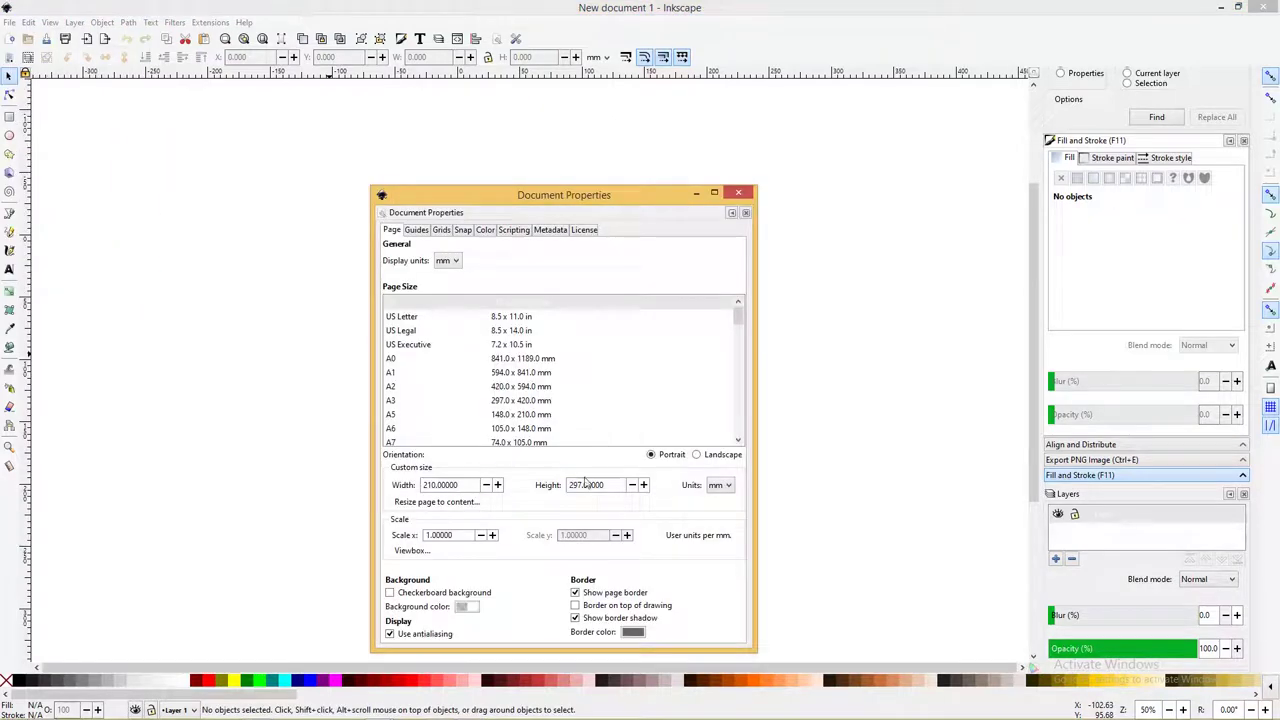
pyautogui.click(720, 485)
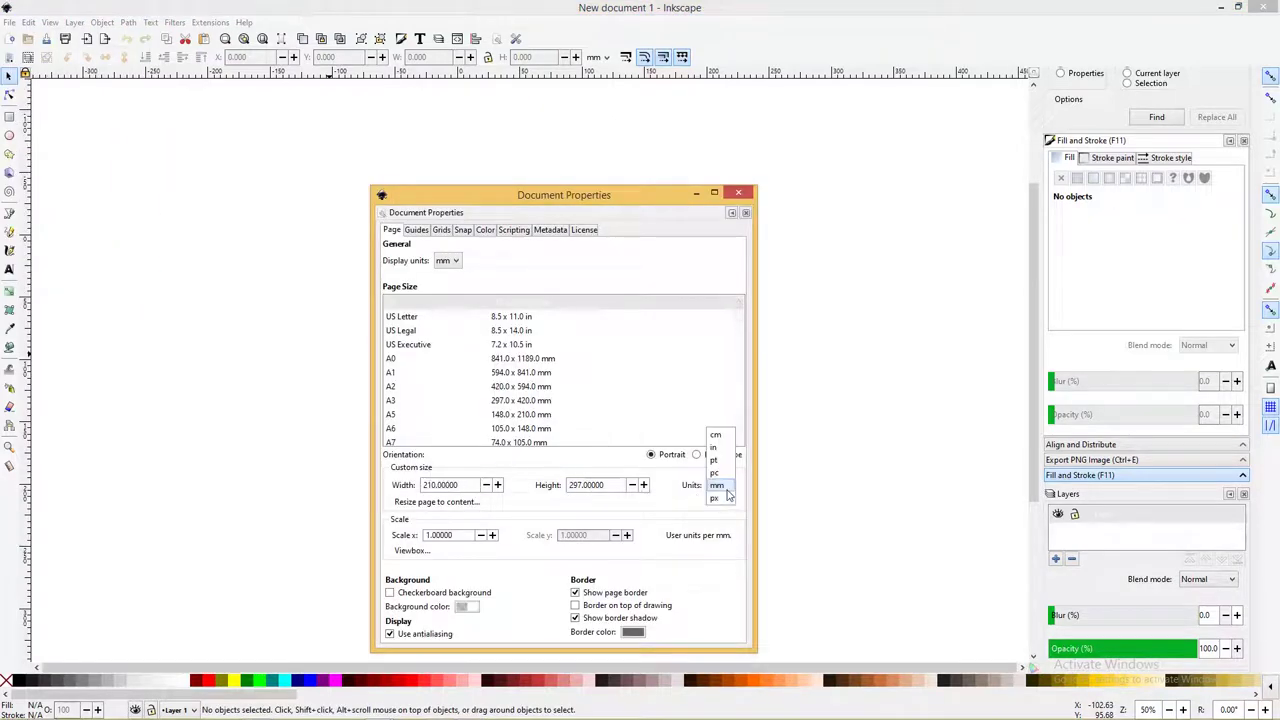
pyautogui.click(715, 437)
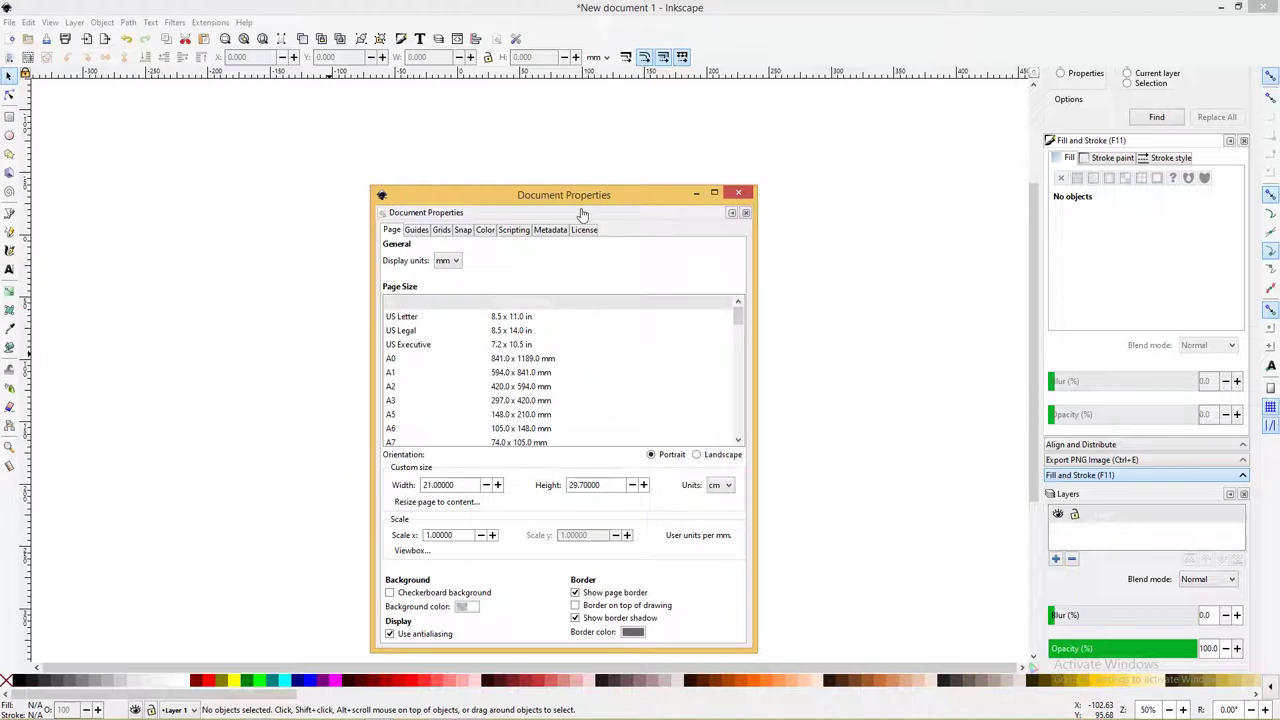
# Lower the snap-to-objects distance from 20 to 1.0 in the Snap settings
pyautogui.moveTo(584, 200); pyautogui.dragTo(563, 162)
pyautogui.click(441, 189)
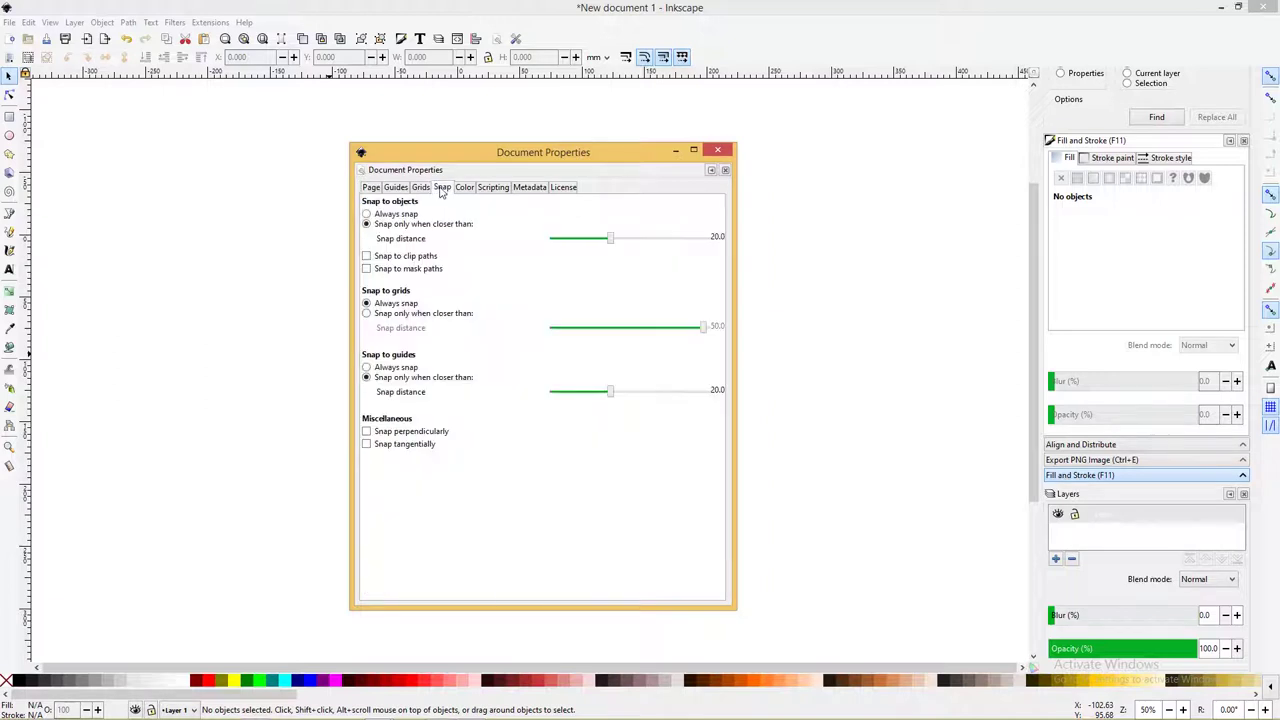
pyautogui.moveTo(611, 240); pyautogui.dragTo(543, 243)
# Choose Corel DRAW X8 (corel-draw-x8.xml) as the keyboard shortcut file in Preferences
pyautogui.click(717, 150)
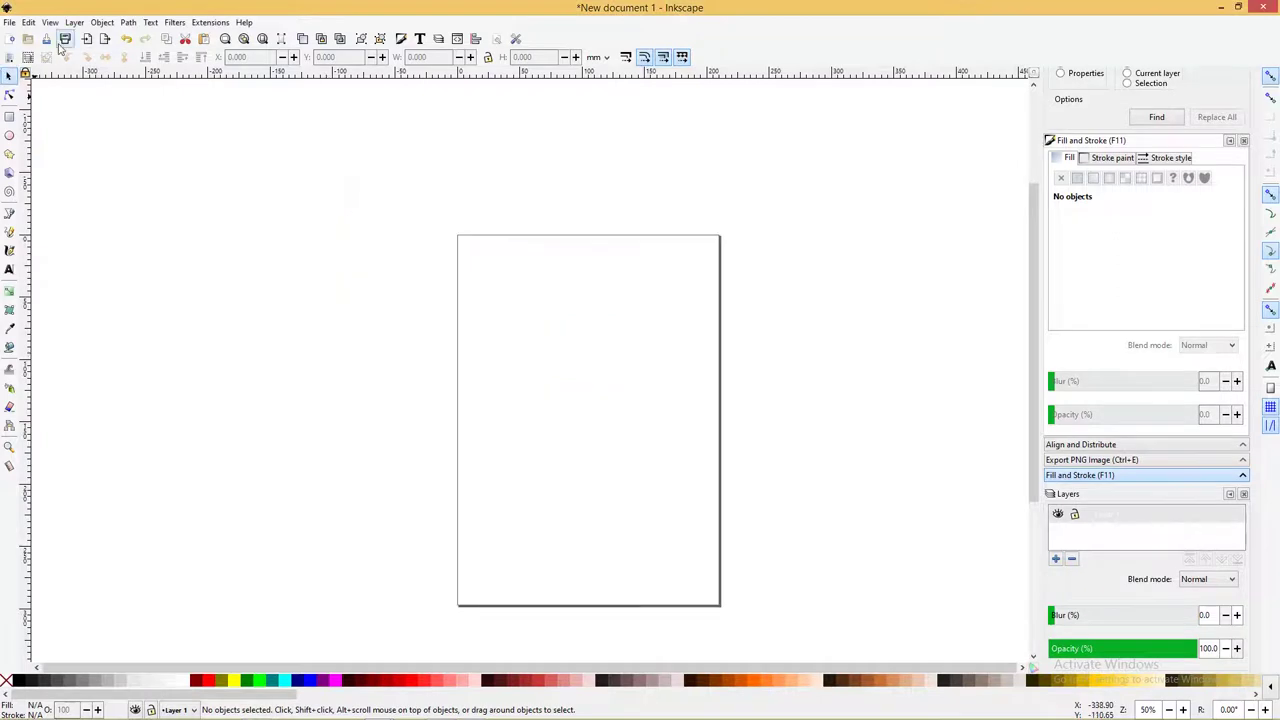
pyautogui.click(29, 22)
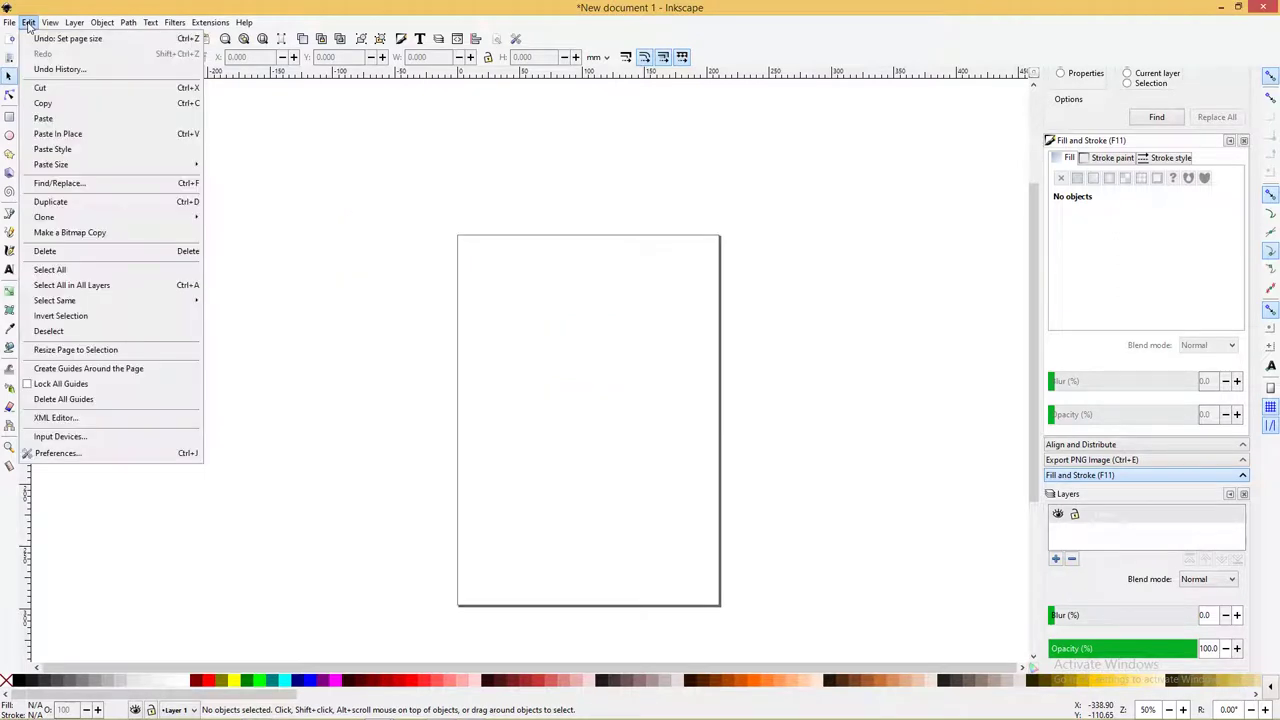
pyautogui.click(108, 452)
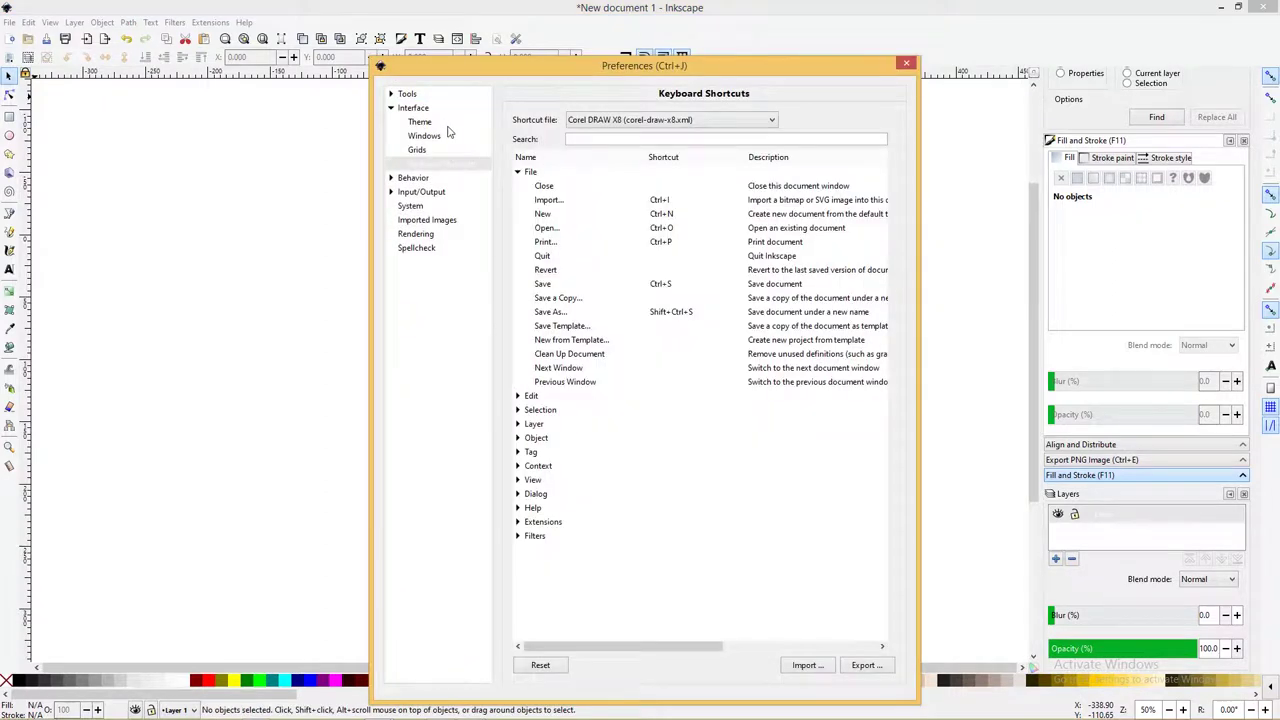
pyautogui.moveTo(664, 78); pyautogui.dragTo(640, 66)
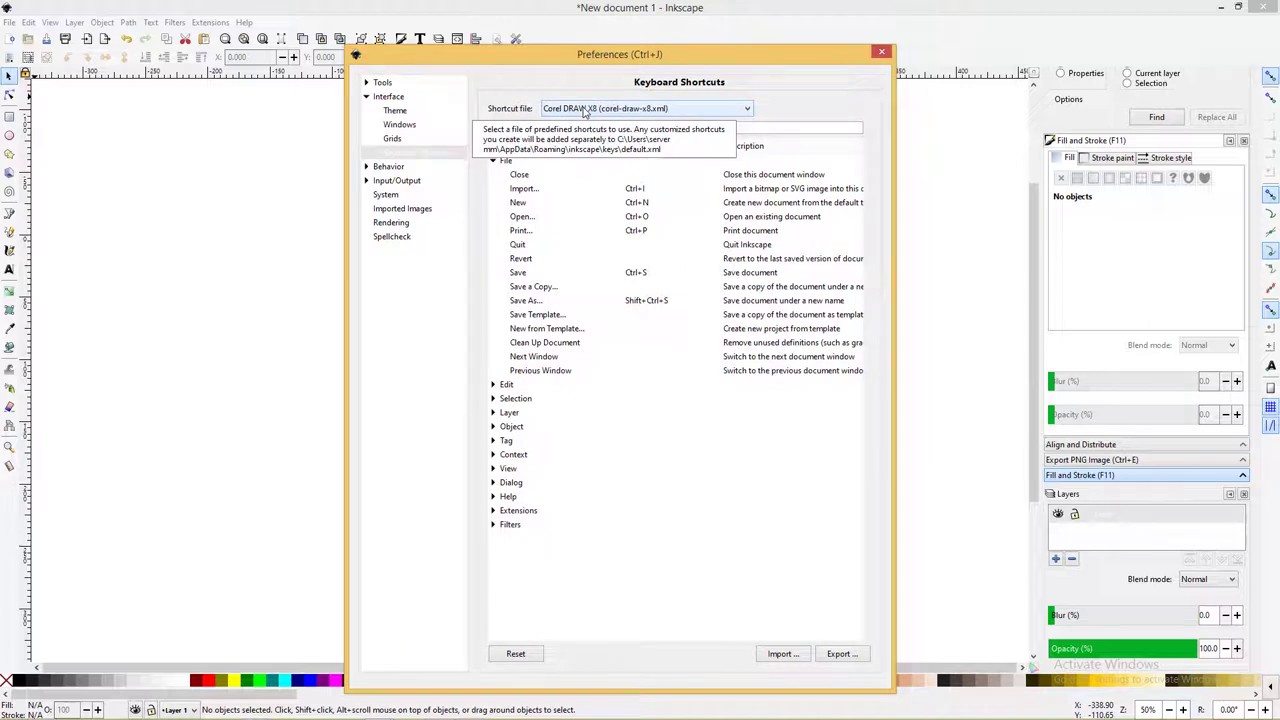
pyautogui.click(585, 110)
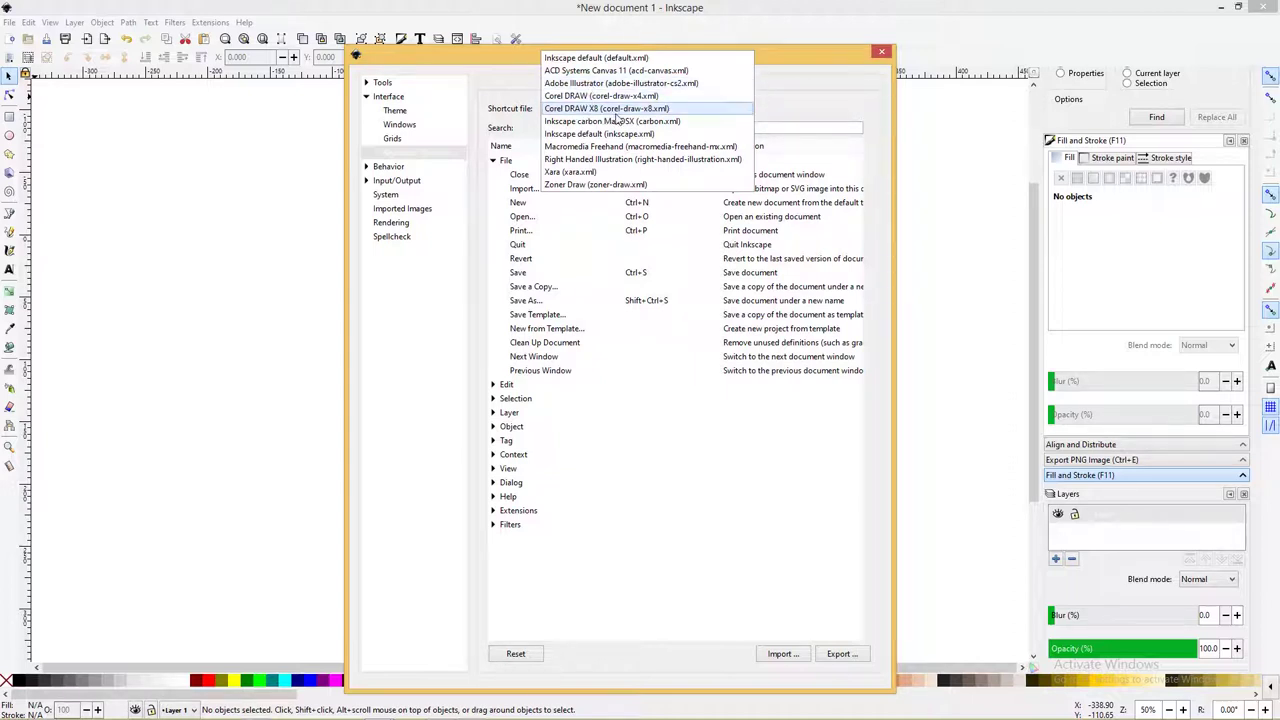
pyautogui.click(620, 110)
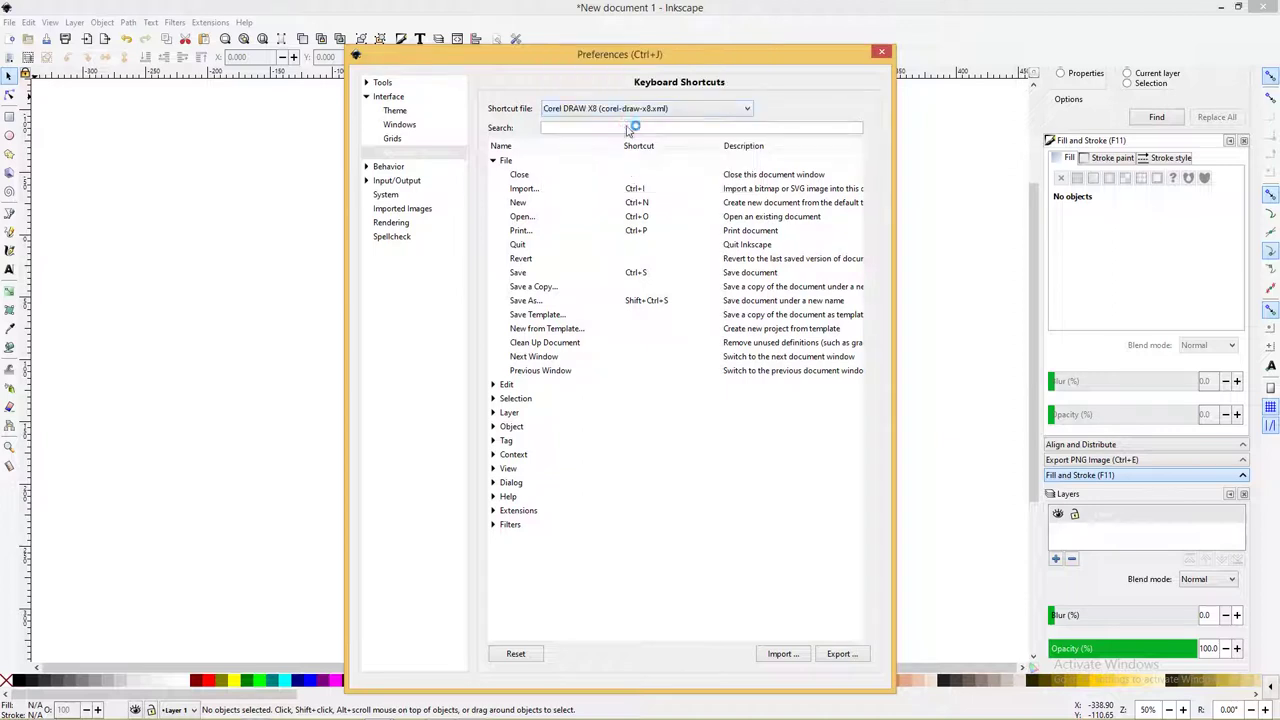
pyautogui.click(881, 51)
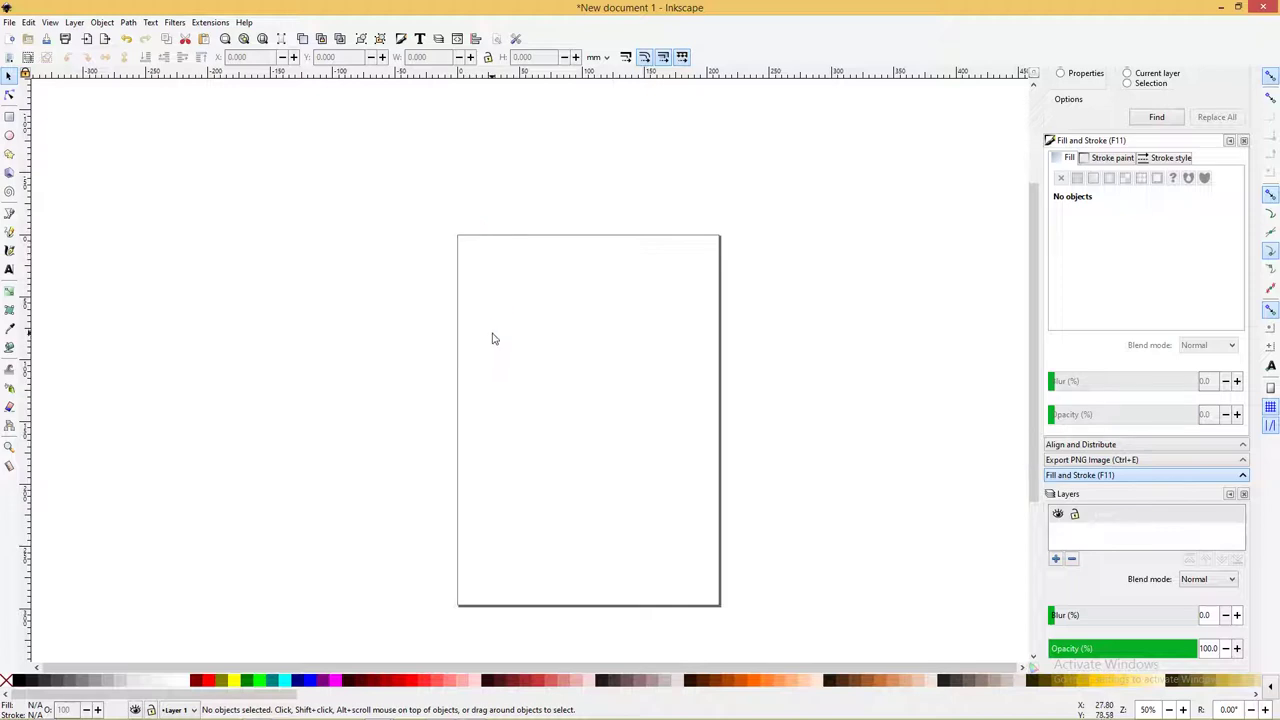
# Draw a rectangle sized W 55 × H 88 mm and move it to the page's top-left
pyautogui.keyDown('ctrl'); pyautogui.scroll(-1, 488, 330); pyautogui.keyUp('ctrl')
pyautogui.keyDown('ctrl'); pyautogui.scroll(2, 483, 326); pyautogui.keyUp('ctrl')
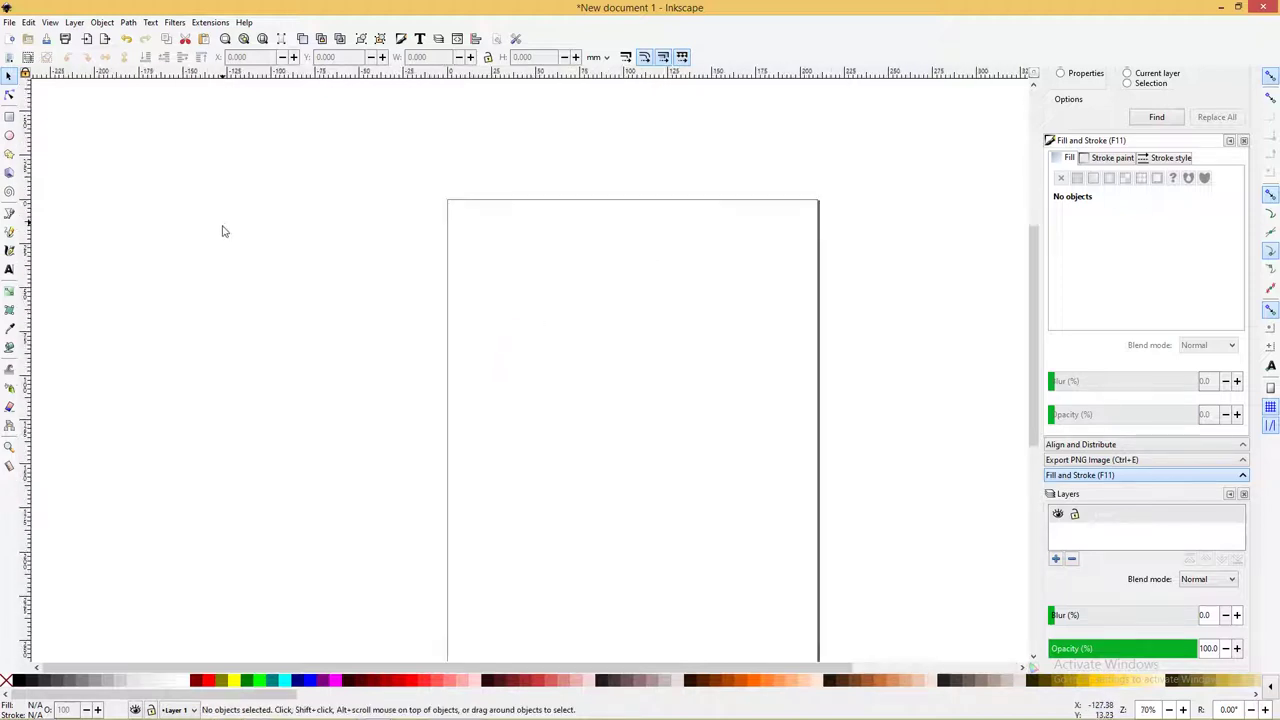
pyautogui.click(10, 118)
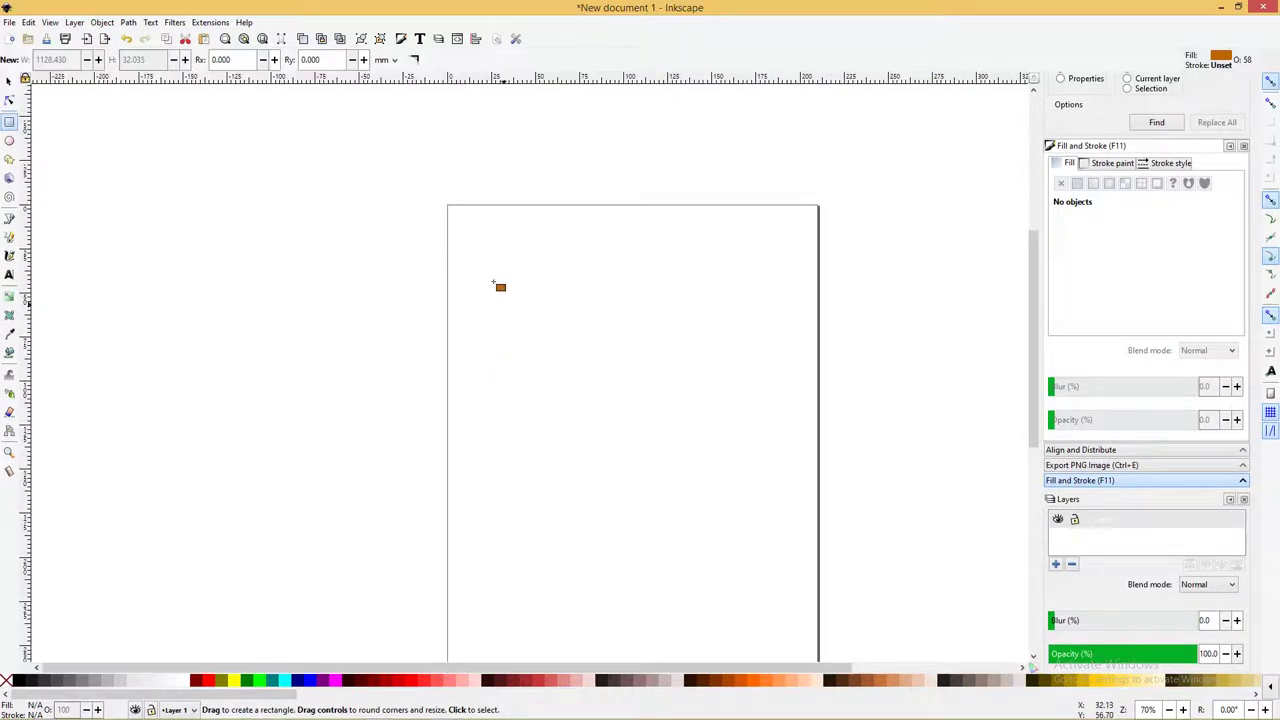
pyautogui.moveTo(488, 266); pyautogui.dragTo(575, 401)
pyautogui.click(9, 82)
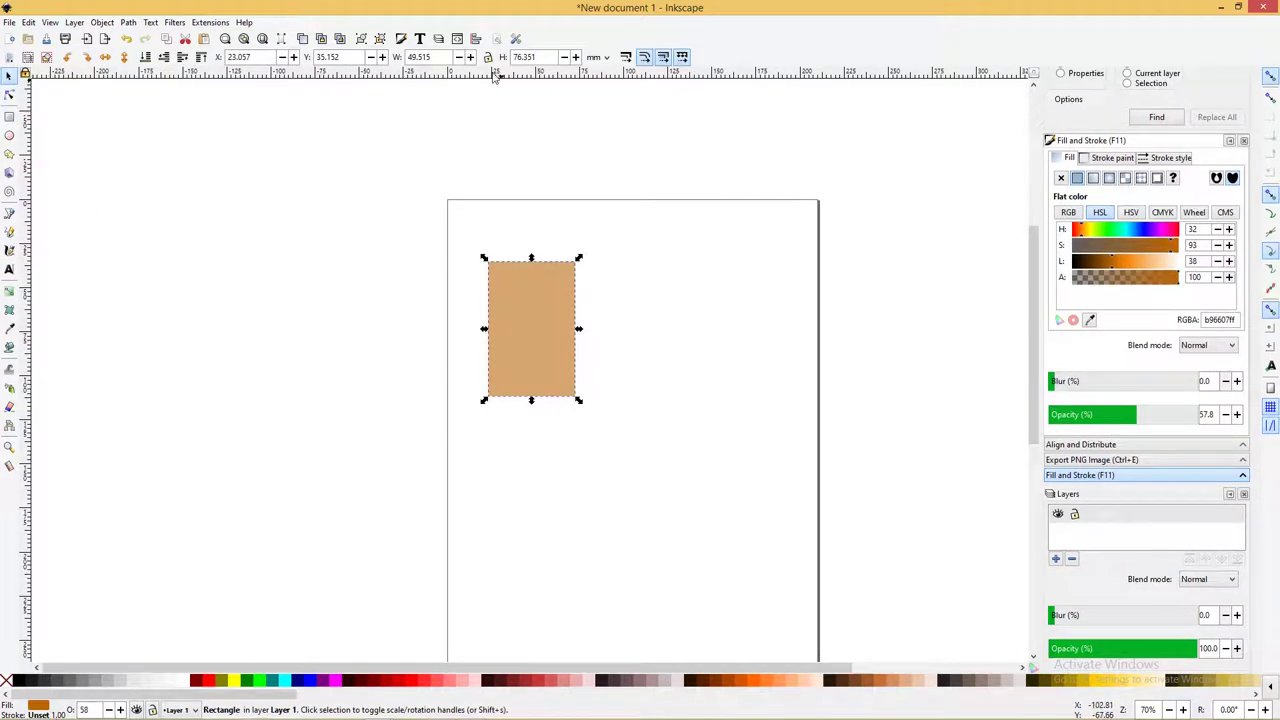
pyautogui.tripleClick(549, 57)
pyautogui.write('88.000')
pyautogui.hotkey('shift', 'Tab')
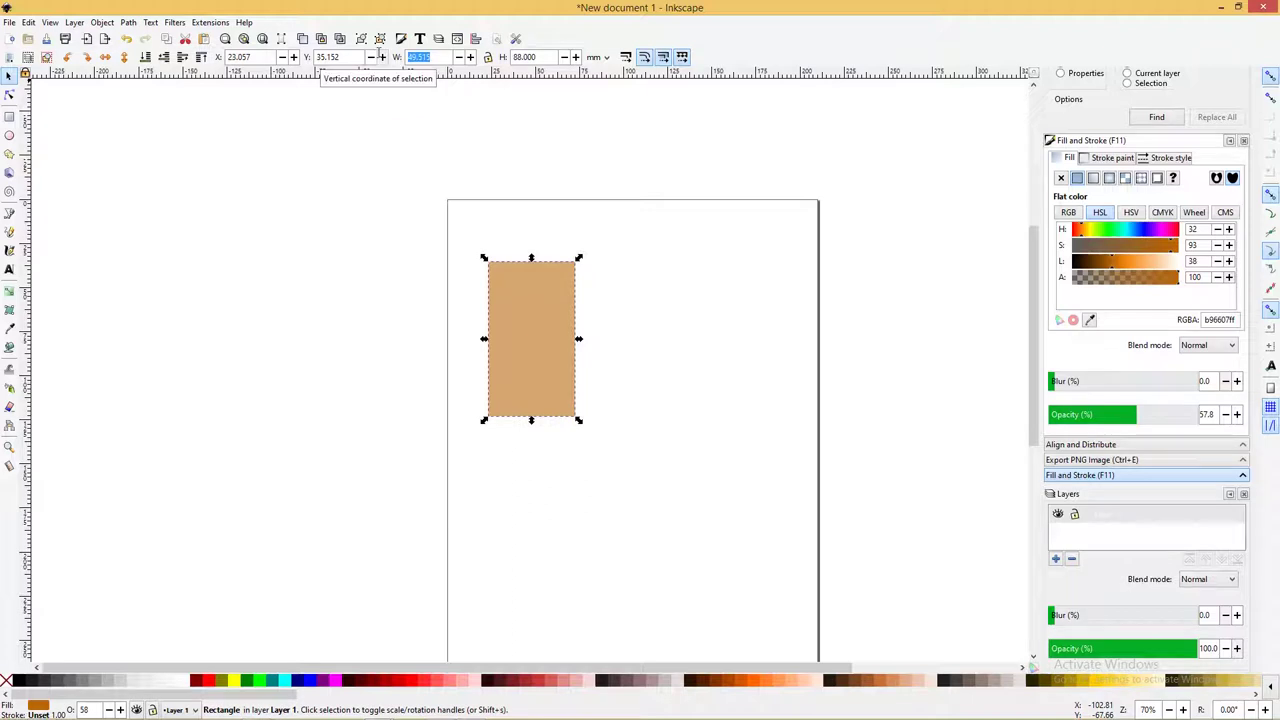
pyautogui.write('55')
pyautogui.press('Return')
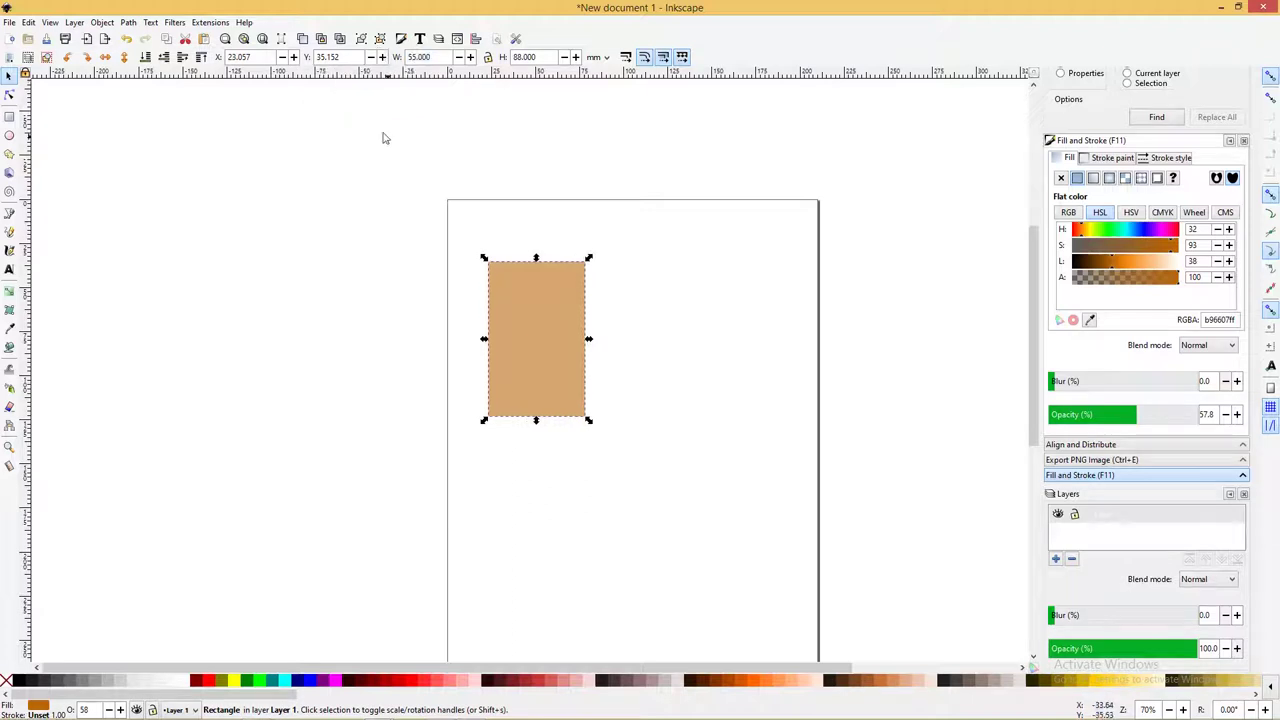
pyautogui.moveTo(557, 304); pyautogui.dragTo(535, 274)
# Give the rectangle a black outline, no fill and 100 opacity
pyautogui.keyDown('ctrl'); pyautogui.scroll(-2, 535, 274); pyautogui.keyUp('ctrl')
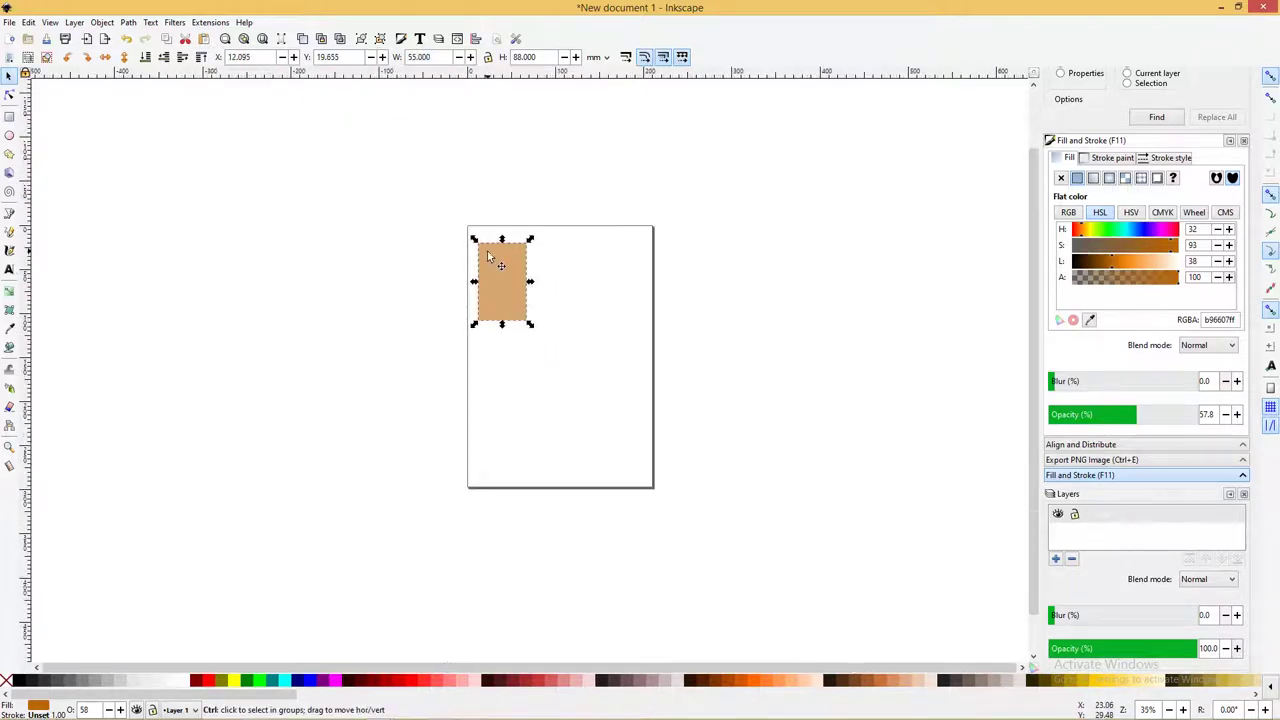
pyautogui.keyDown('ctrl'); pyautogui.scroll(2, 488, 259); pyautogui.keyUp('ctrl')
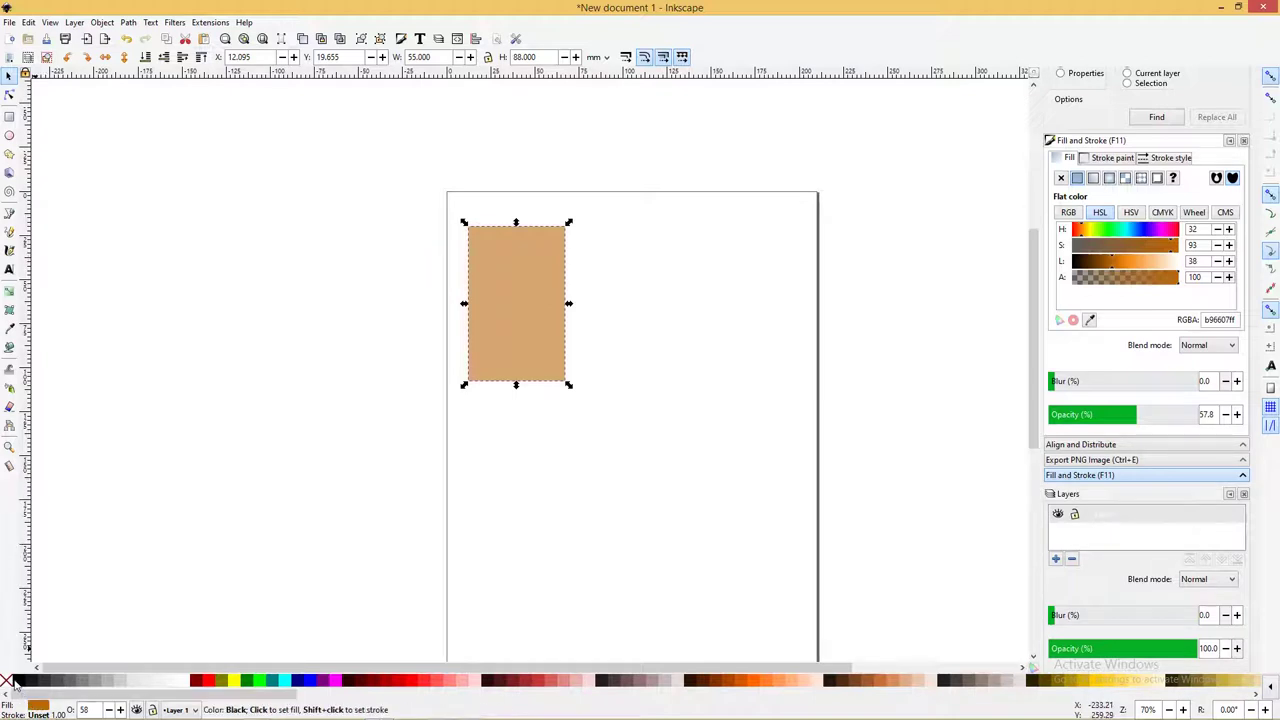
pyautogui.rightClick(15, 683)
pyautogui.click(40, 622)
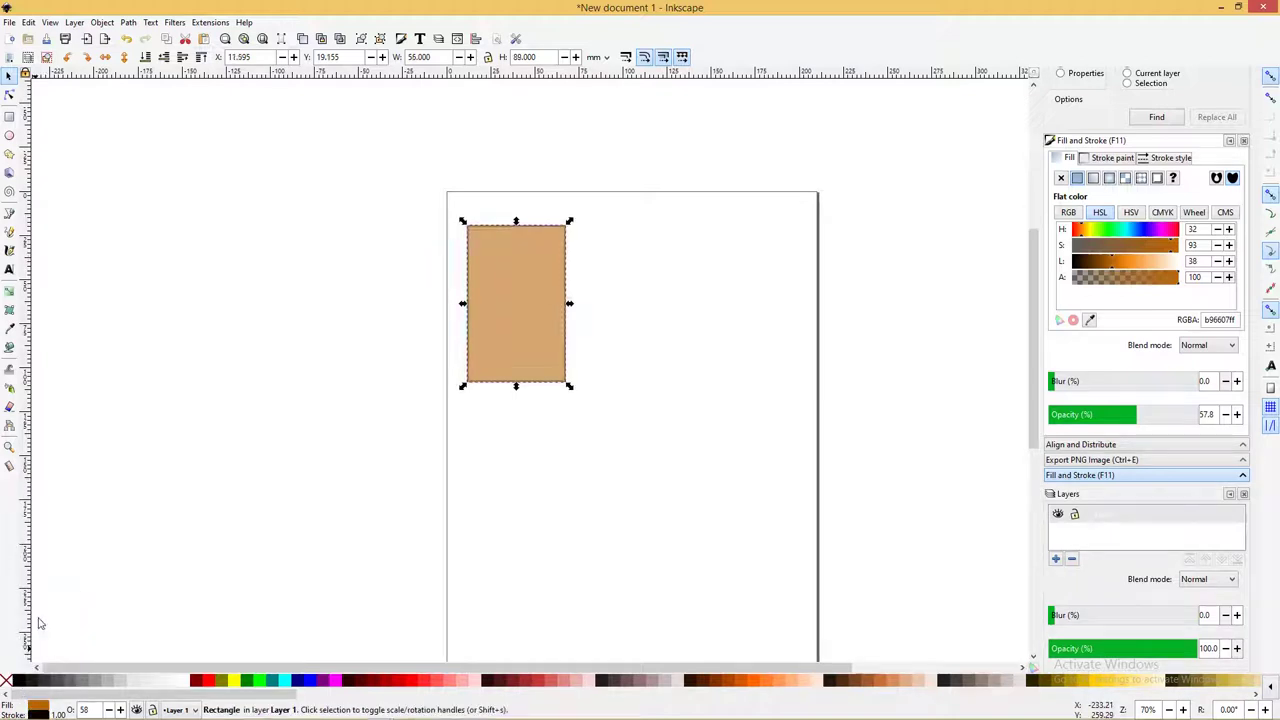
pyautogui.click(7, 681)
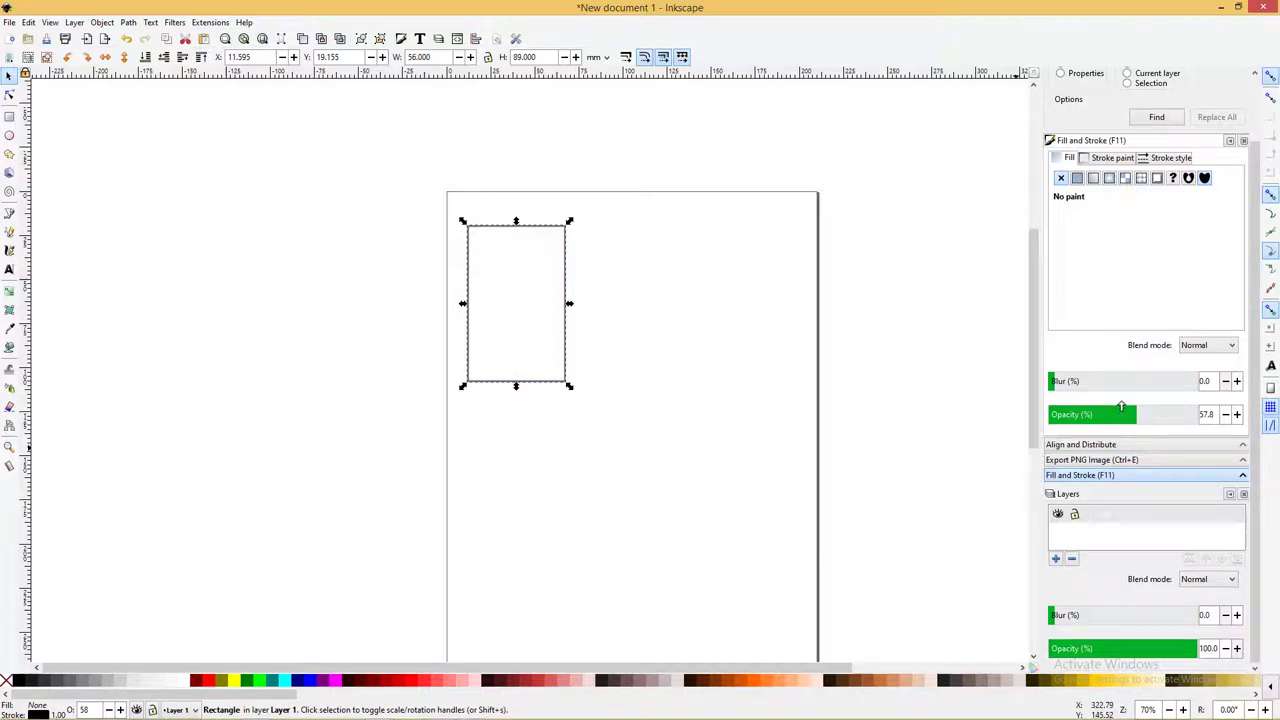
pyautogui.moveTo(1135, 414); pyautogui.dragTo(1238, 416)
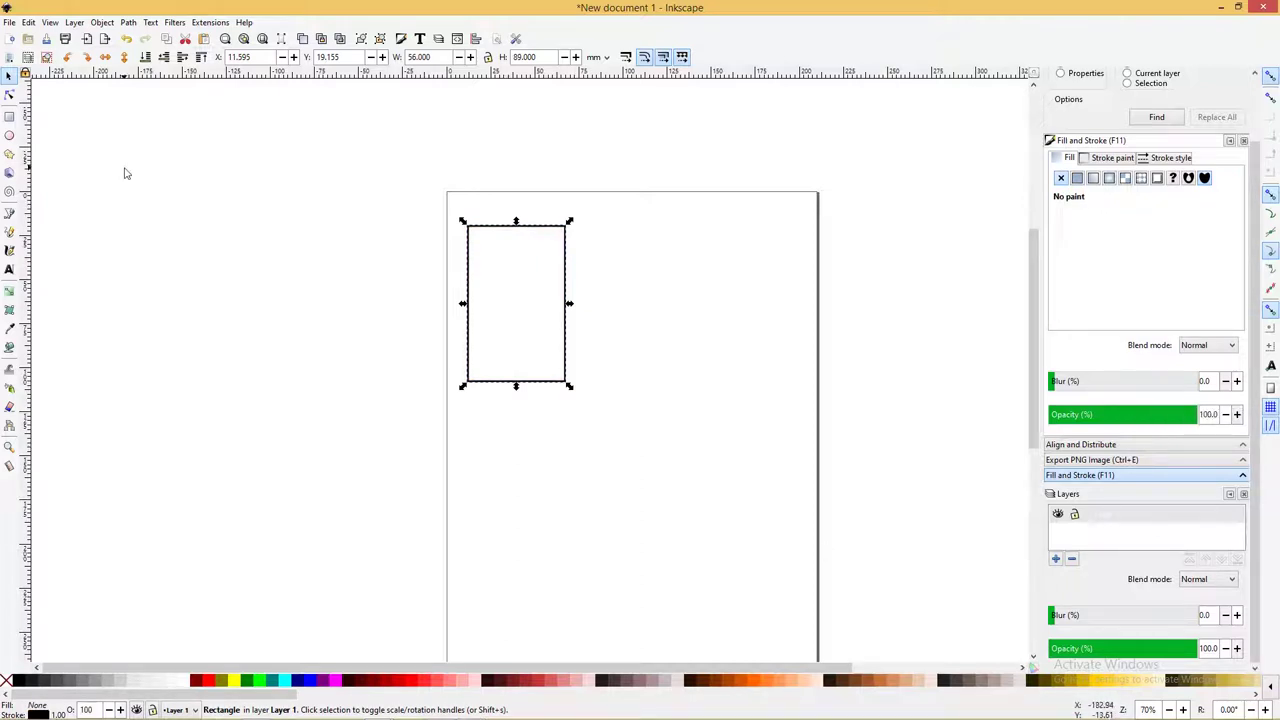
# Round the rectangle's corners by dragging its corner handle
pyautogui.click(9, 93)
pyautogui.keyDown('ctrl'); pyautogui.scroll(2, 640, 262); pyautogui.keyUp('ctrl')
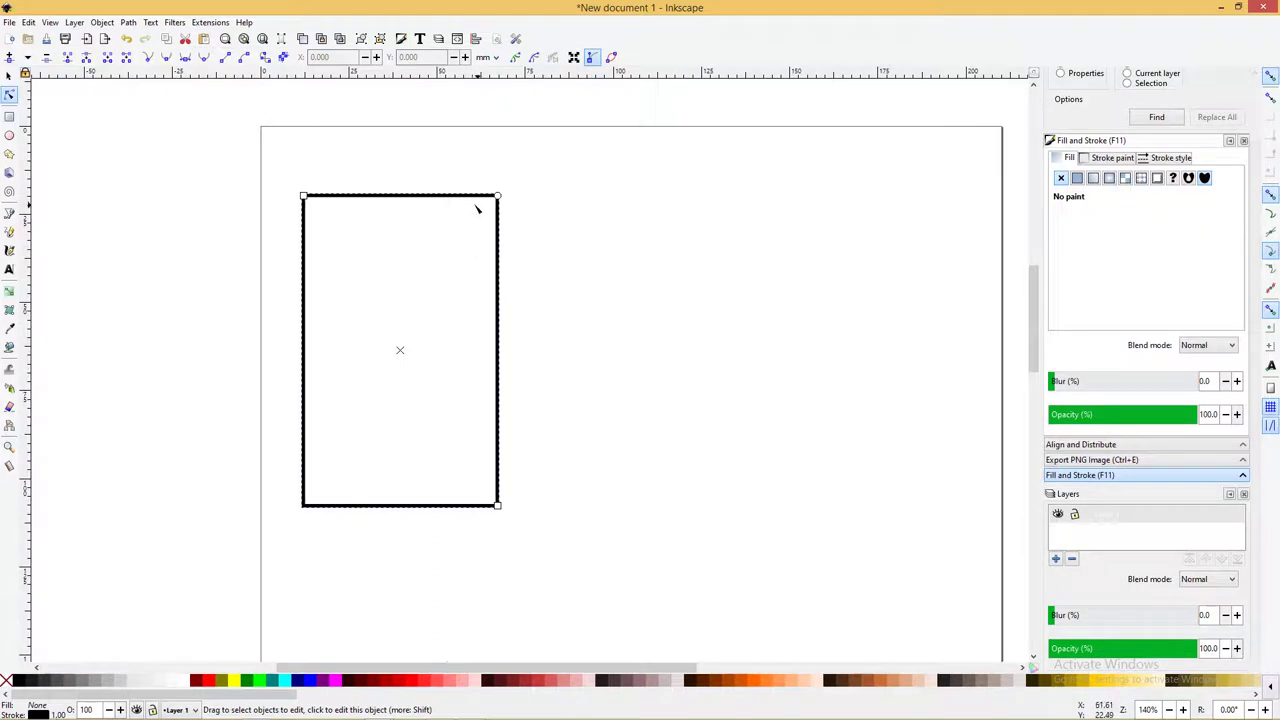
pyautogui.moveTo(498, 199); pyautogui.dragTo(499, 208)
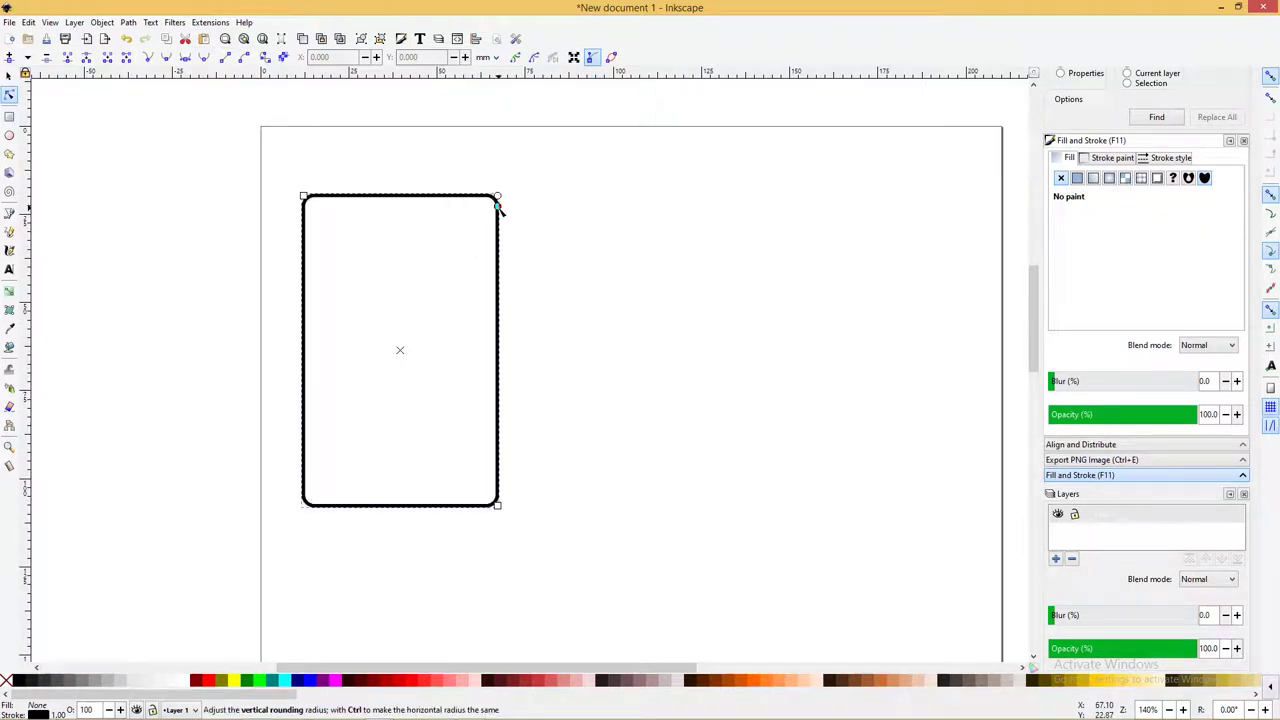
pyautogui.press('s')
pyautogui.click(135, 165)
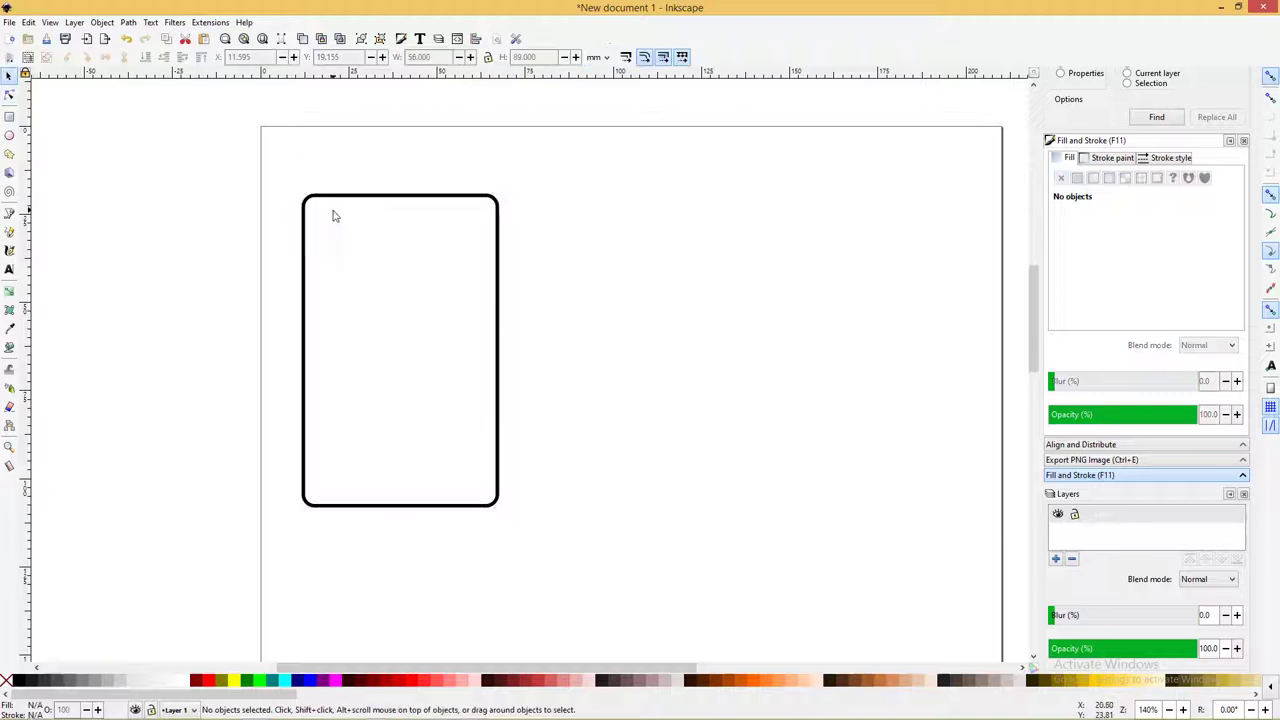
# Stamp a copy of the rounded rectangle and place it to the right of the original
pyautogui.moveTo(343, 199)
pyautogui.mouseDown()
pyautogui.moveTo(316, 163)
pyautogui.moveTo(607, 162)
pyautogui.mouseUp()
pyautogui.keyDown('ctrl'); pyautogui.scroll(-1, 316, 163); pyautogui.keyUp('ctrl')
pyautogui.press('space')
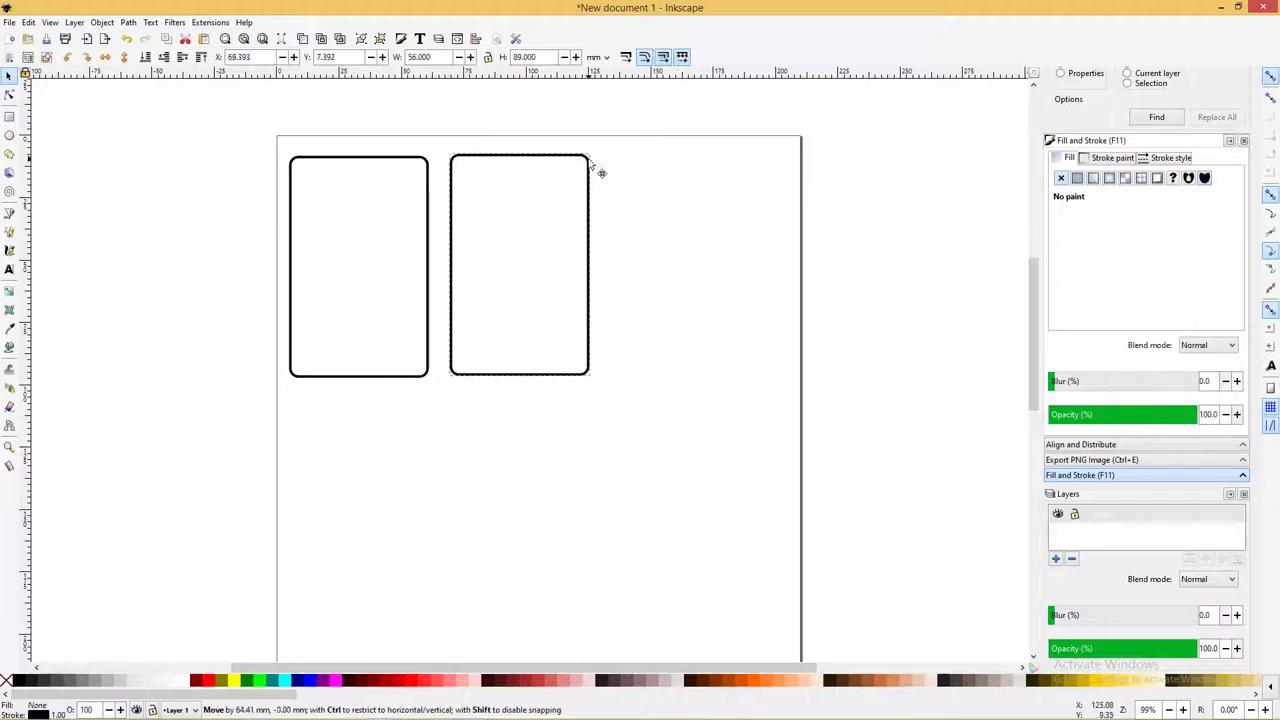
pyautogui.click(666, 165)
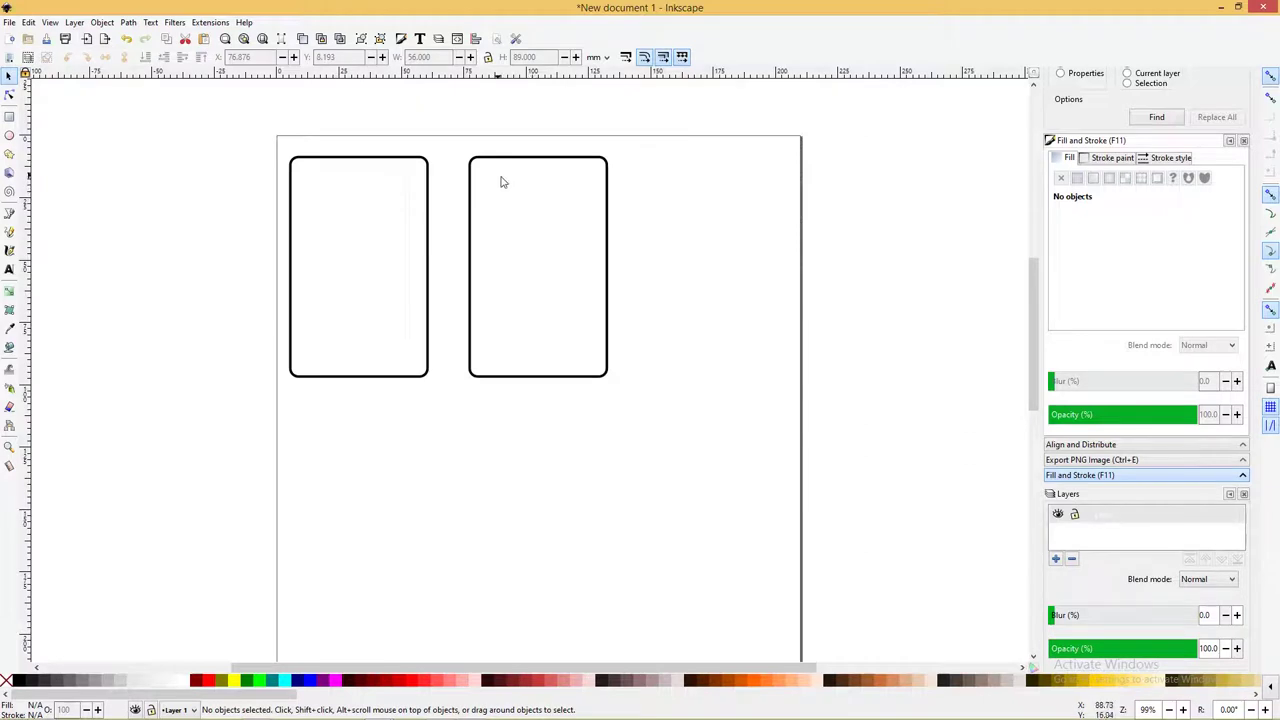
pyautogui.moveTo(476, 173); pyautogui.dragTo(526, 168)
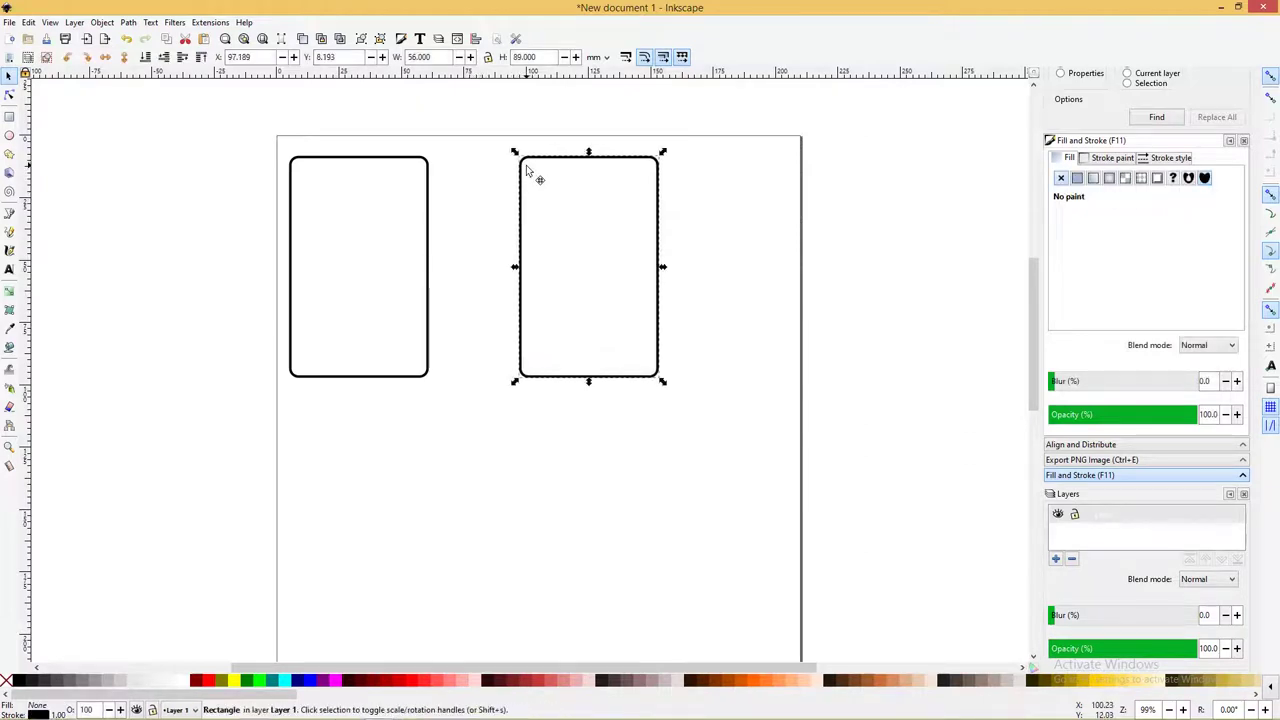
# Drag the building, QR and Name_Tag_1 images from the Pictures folder onto the canvas
pyautogui.click(453, 160)
pyautogui.hotkey('alt', 'Tab')
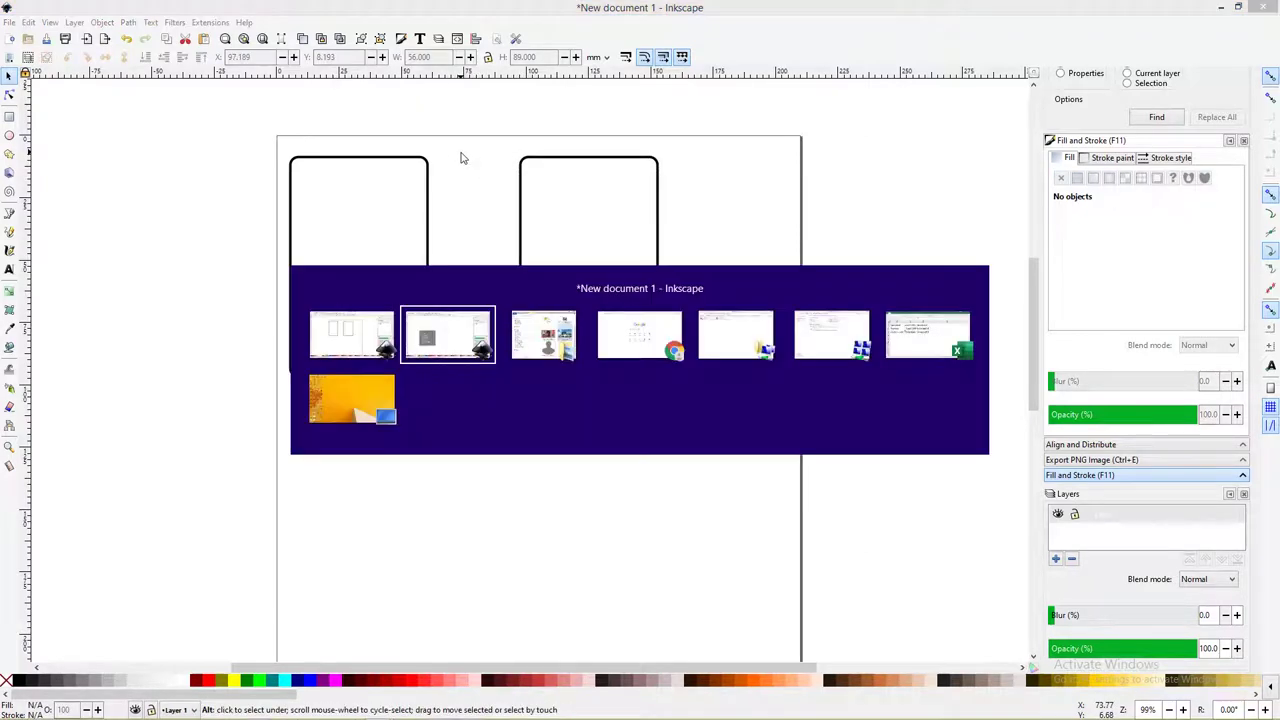
pyautogui.hotkey('alt', 'Tab')
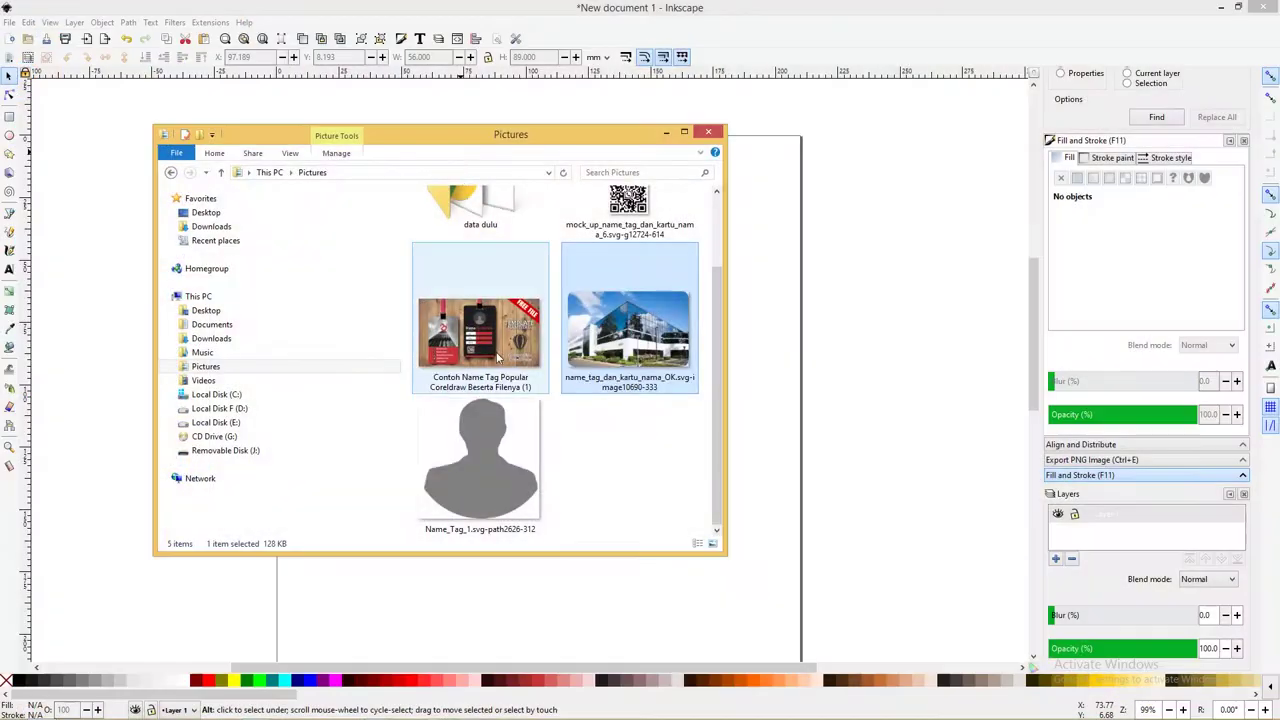
pyautogui.click(501, 348)
pyautogui.scroll(1, 500, 420)
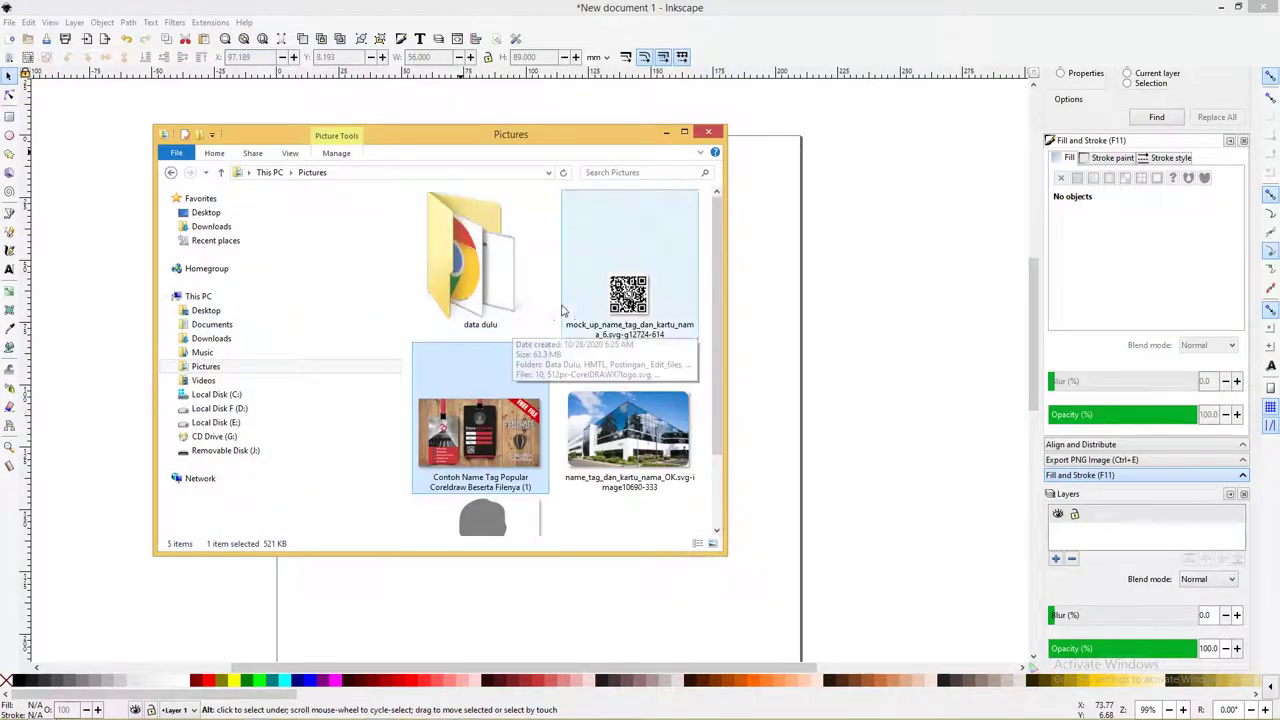
pyautogui.scroll(-1, 620, 330)
pyautogui.click(597, 340)
pyautogui.keyDown('ctrl'); pyautogui.click(628, 210); pyautogui.keyUp('ctrl')
pyautogui.scroll(1, 614, 290)
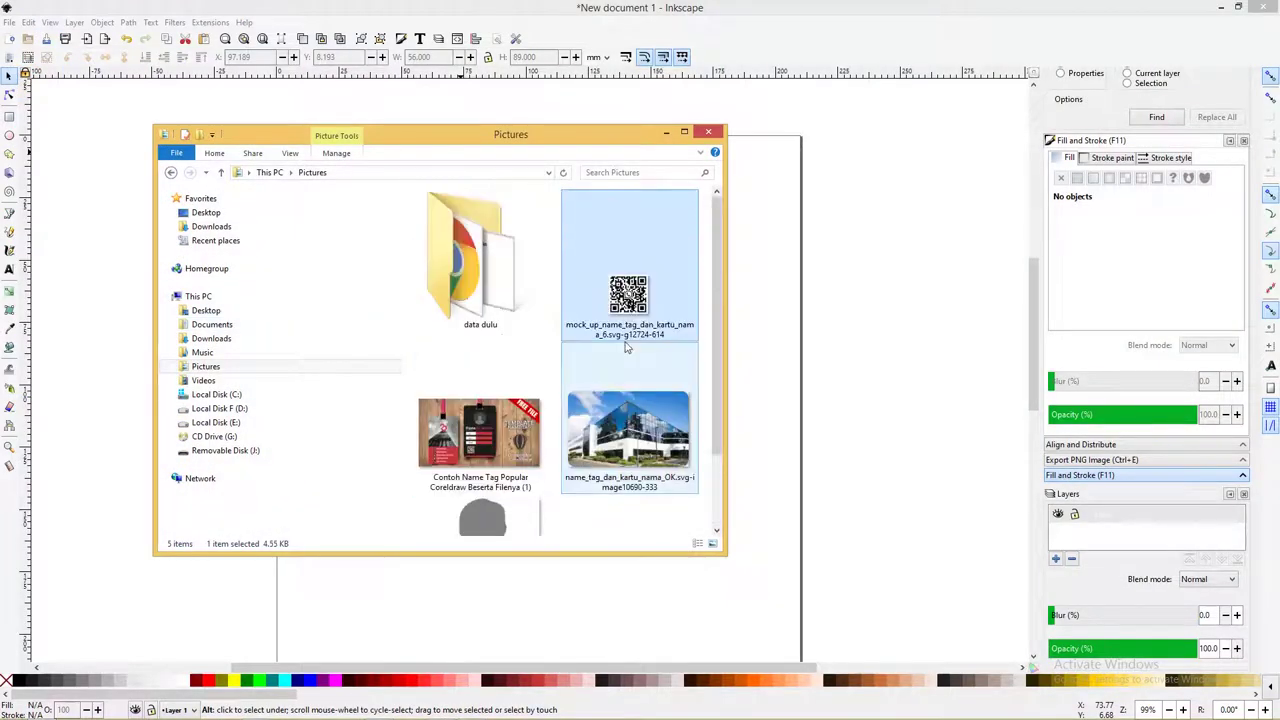
pyautogui.scroll(-1, 565, 450)
pyautogui.keyDown('ctrl'); pyautogui.click(503, 455); pyautogui.keyUp('ctrl')
pyautogui.moveTo(503, 455); pyautogui.dragTo(786, 398)
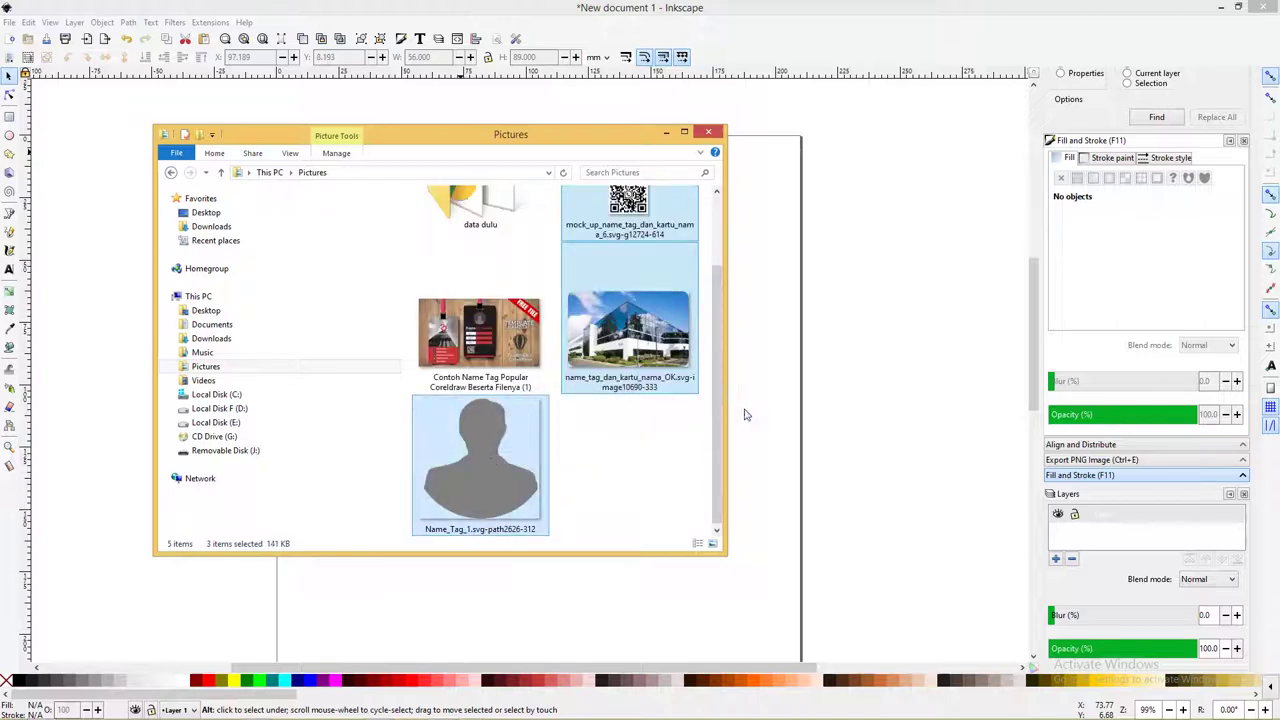
pyautogui.click(666, 132)
# Spread out the building photo, QR code and avatar silhouette beside the cards
pyautogui.click(832, 290)
pyautogui.moveTo(815, 370); pyautogui.dragTo(924, 223)
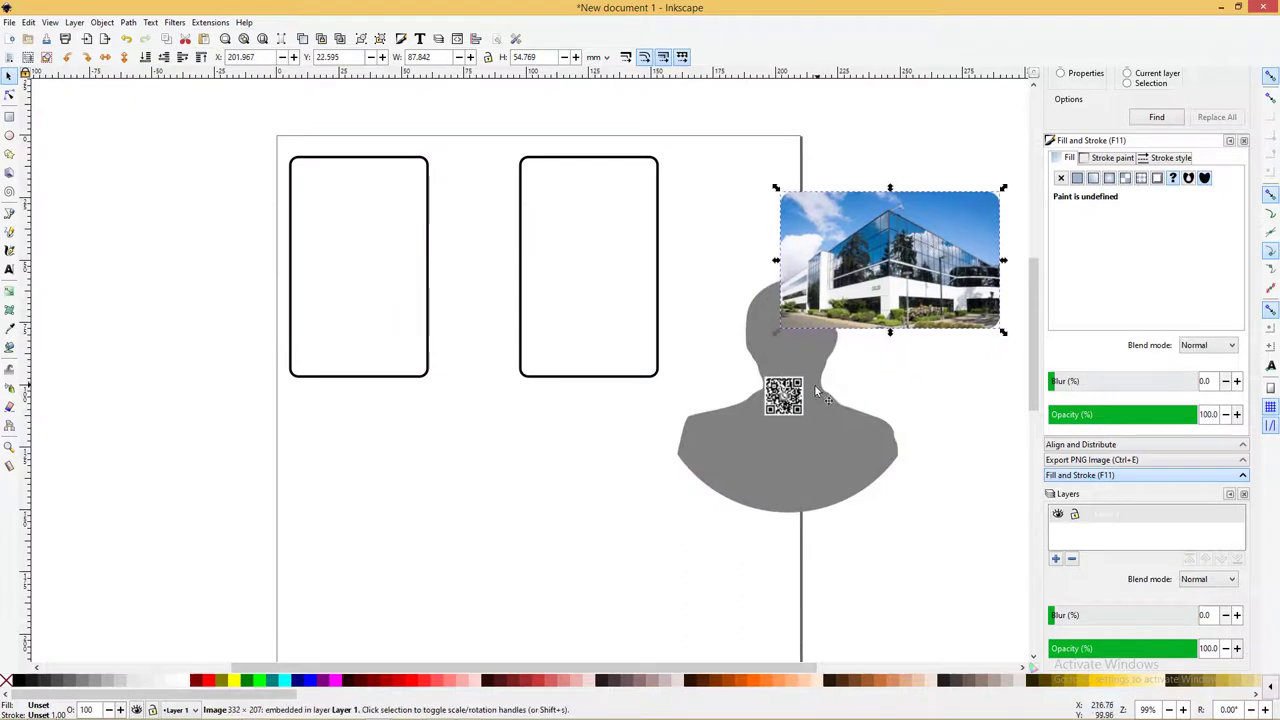
pyautogui.moveTo(784, 396); pyautogui.dragTo(926, 387)
pyautogui.moveTo(800, 416); pyautogui.dragTo(757, 386)
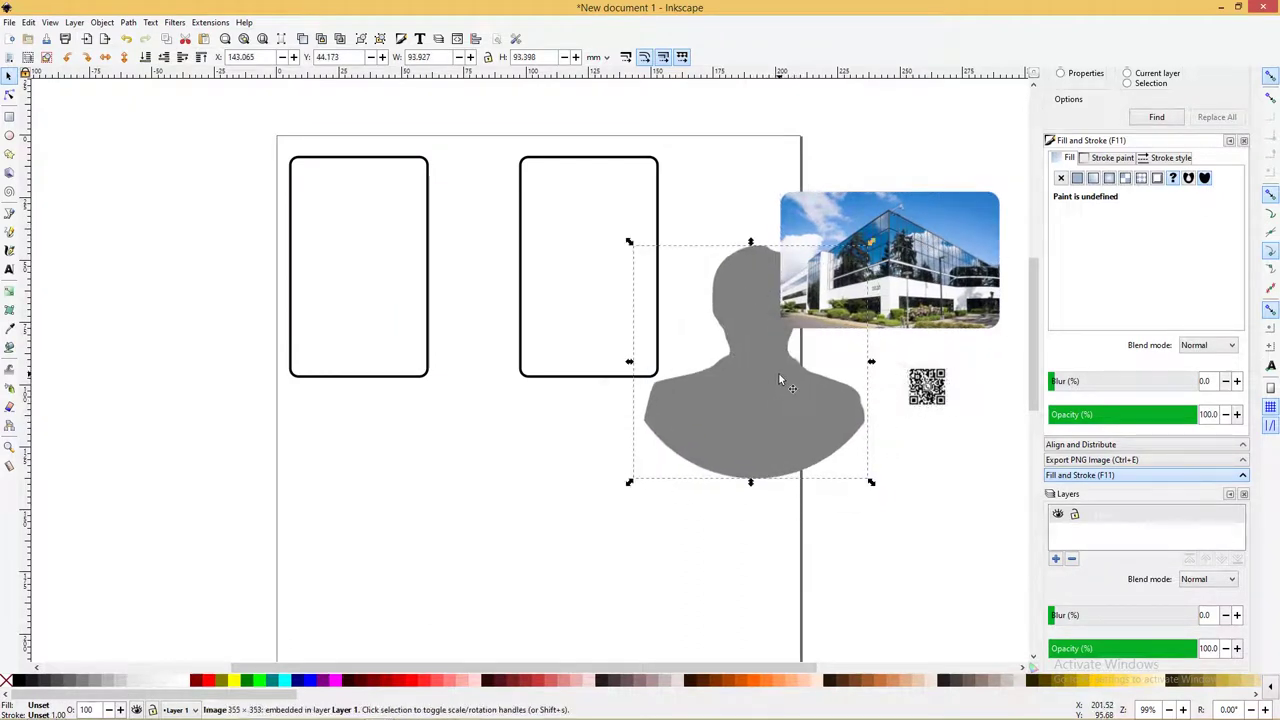
pyautogui.moveTo(910, 259); pyautogui.dragTo(843, 270)
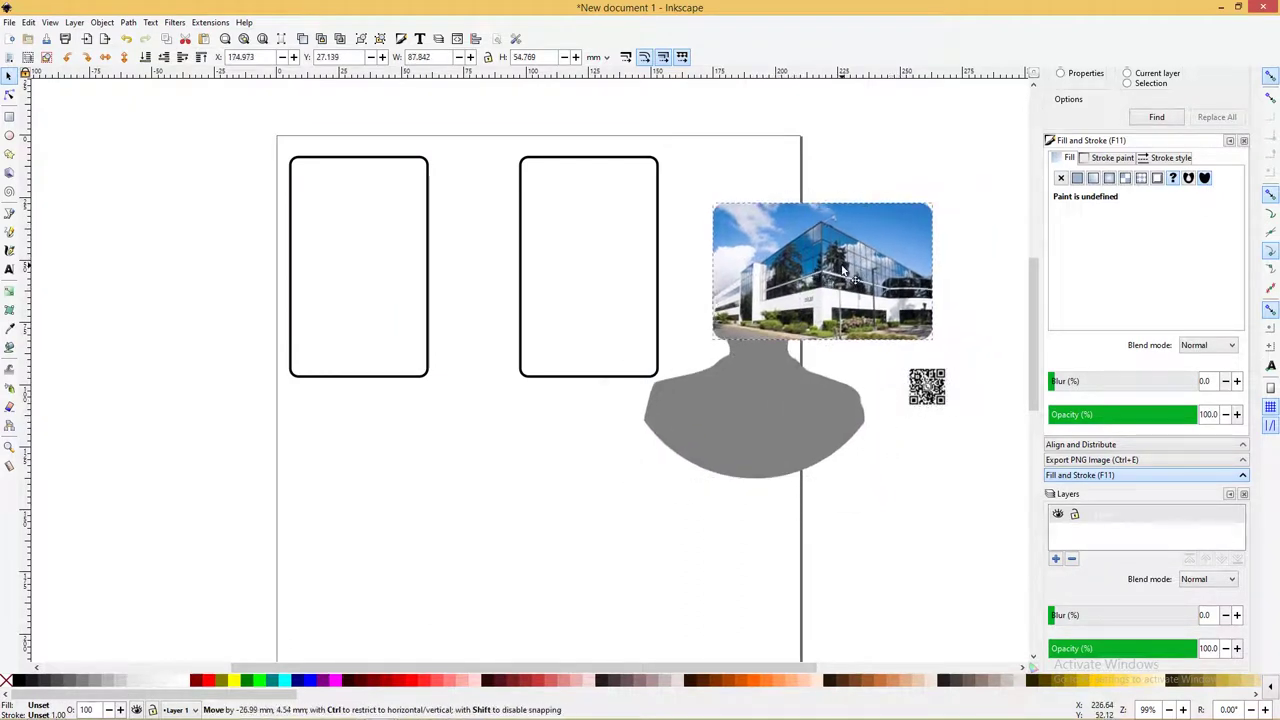
pyautogui.click(766, 379)
pyautogui.moveTo(793, 396); pyautogui.dragTo(786, 417)
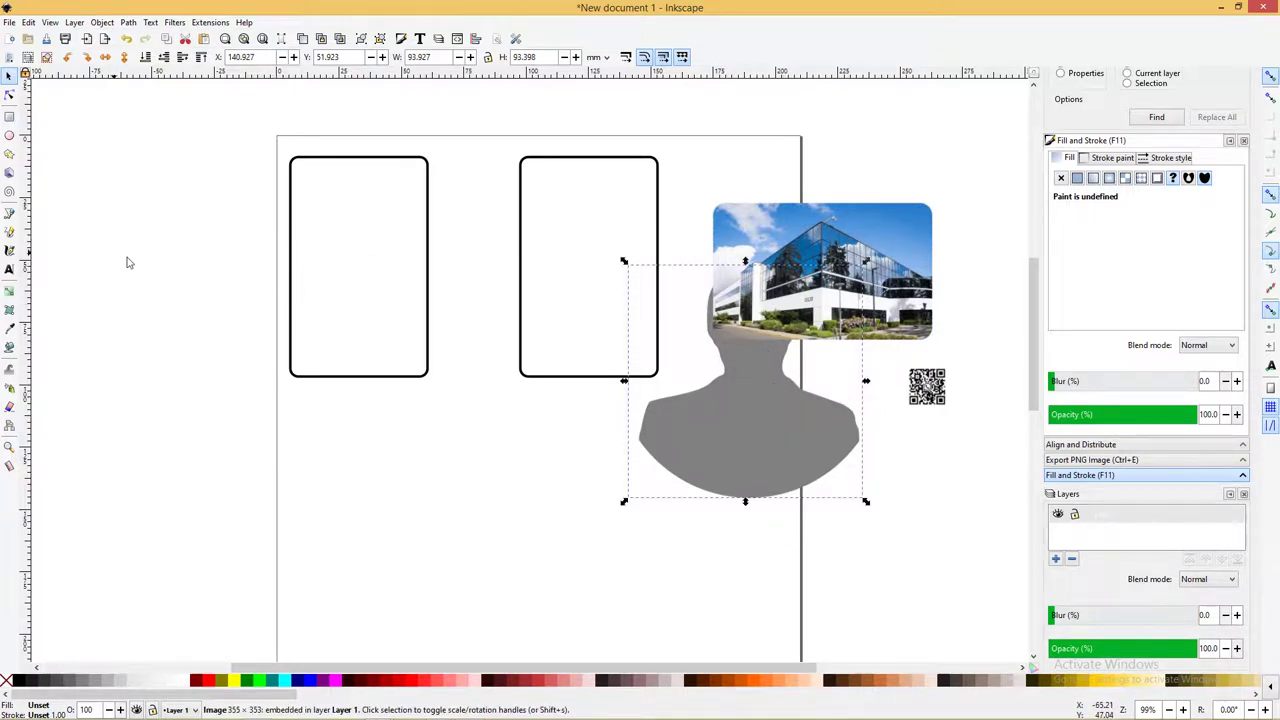
# Draw a horizontal straight line spanning across the left card outline
pyautogui.click(337, 159)
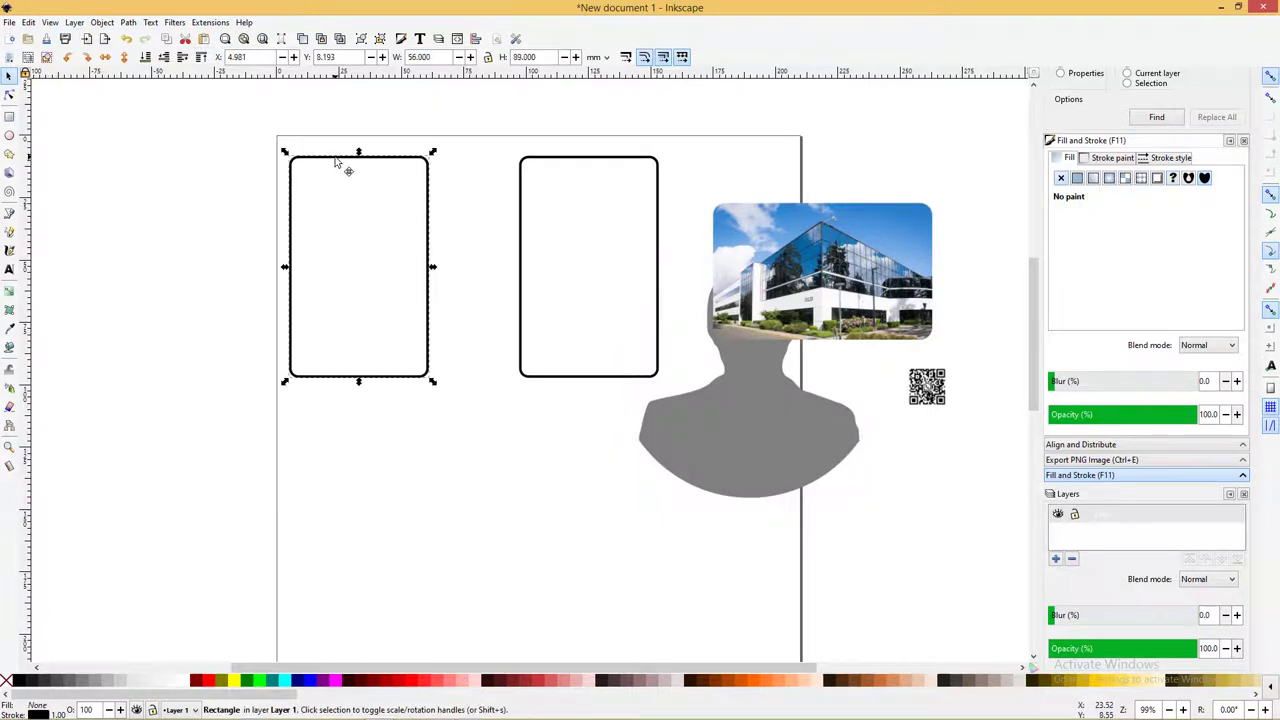
pyautogui.click(10, 216)
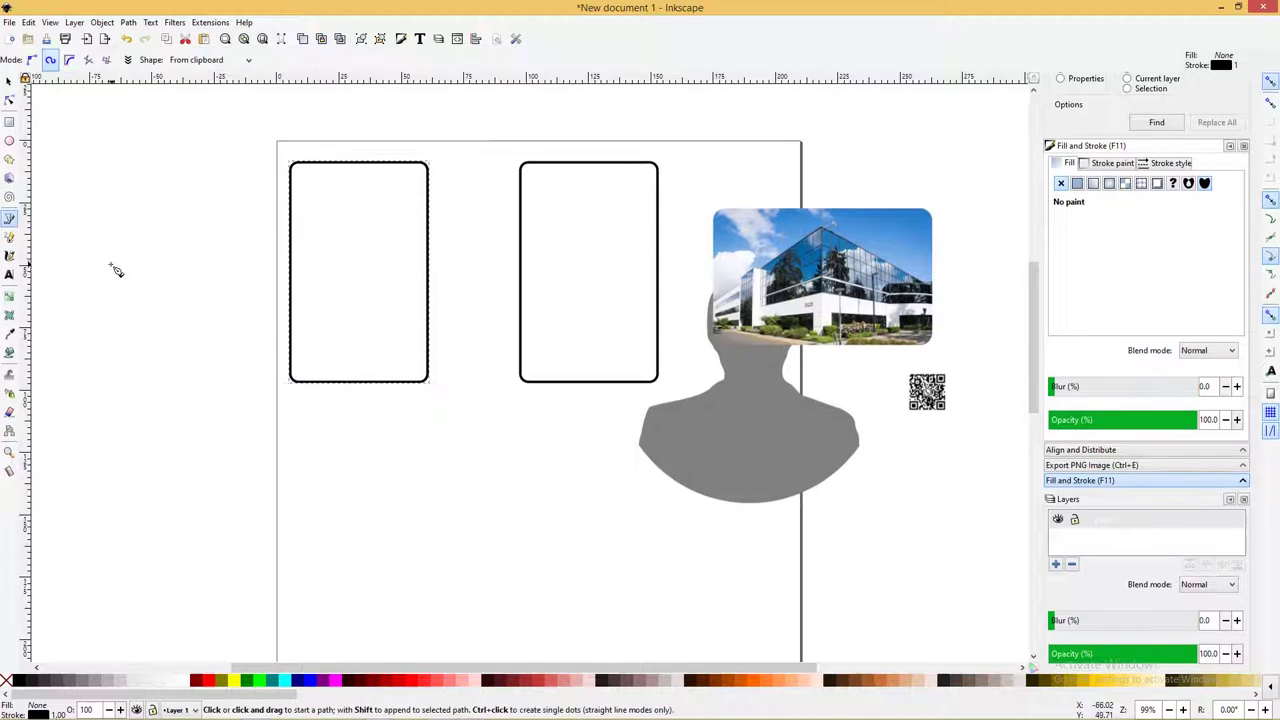
pyautogui.click(217, 286)
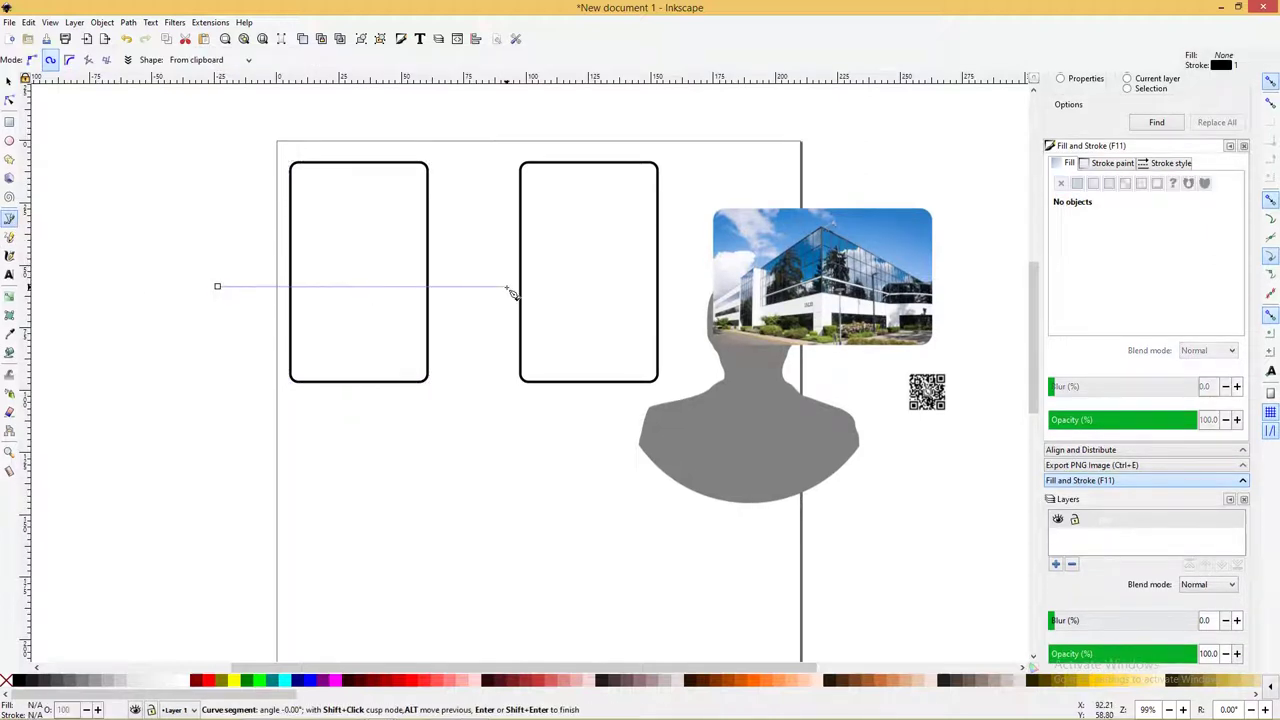
pyautogui.doubleClick(510, 287)
# Centre the line vertically on the left card, then shift it slightly lower
pyautogui.click(8, 80)
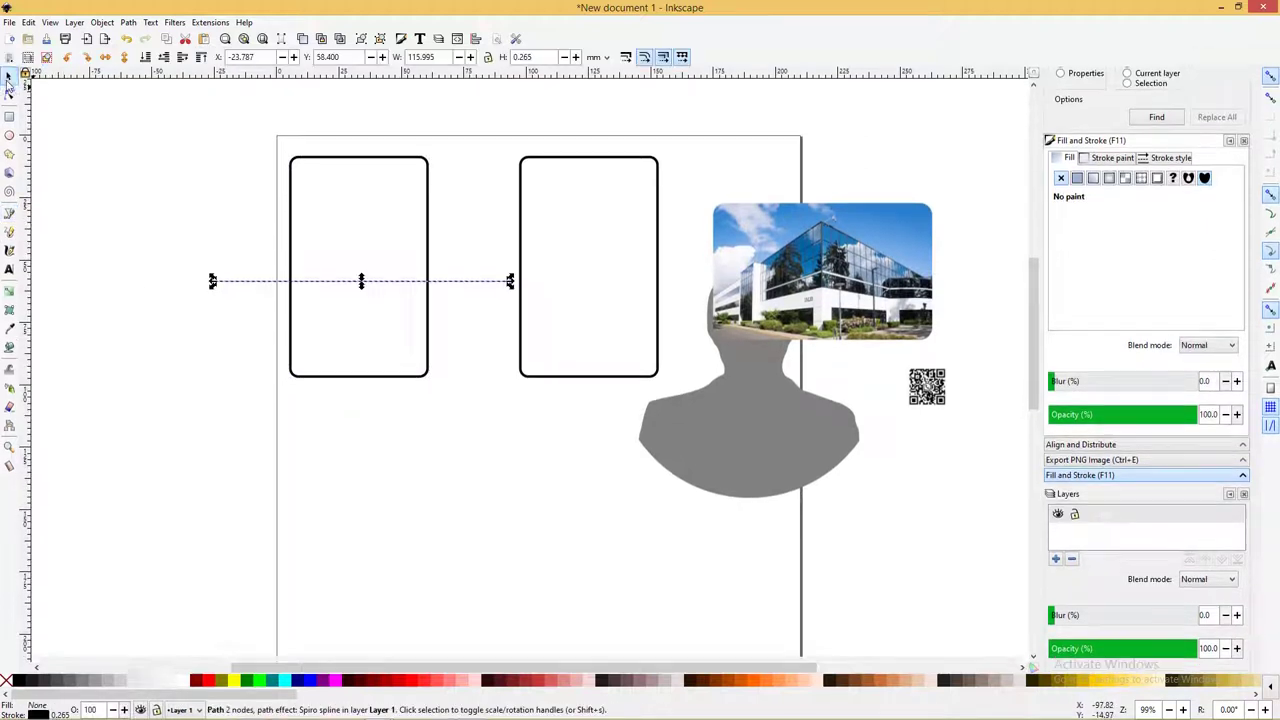
pyautogui.keyDown('shift'); pyautogui.click(321, 160); pyautogui.keyUp('shift')
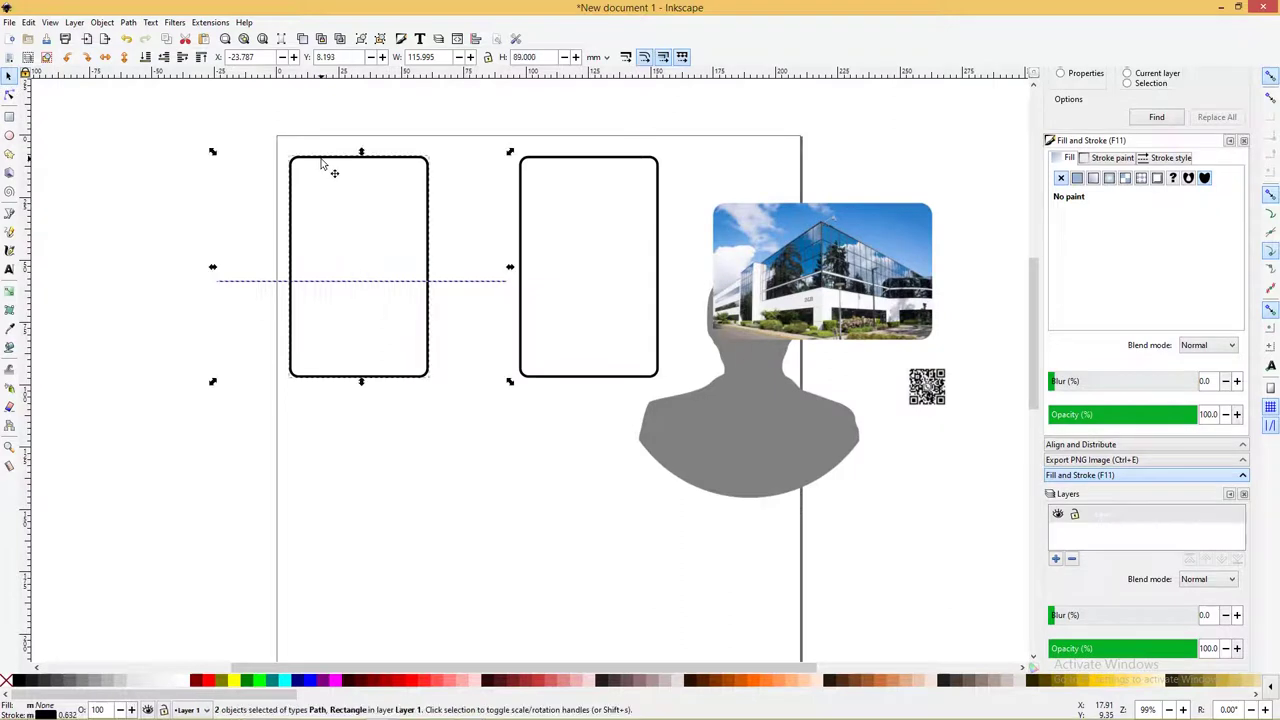
pyautogui.hotkey('ctrl', 'alt', 't')
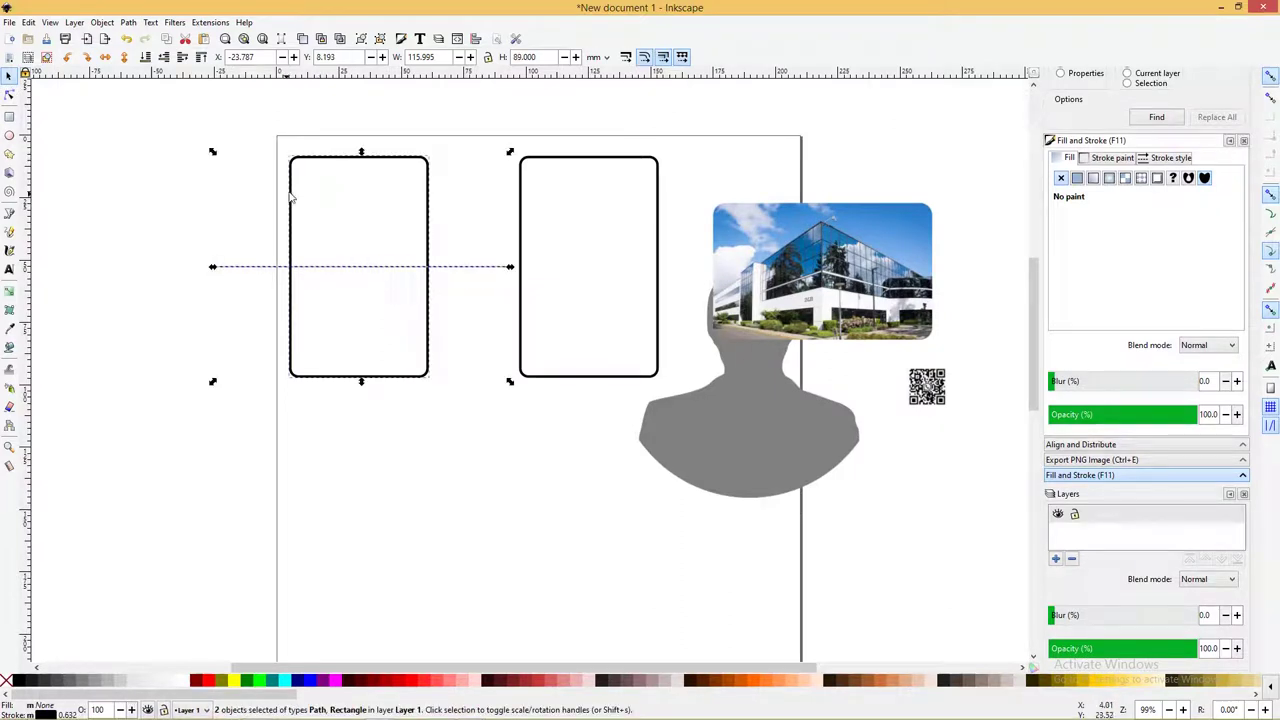
pyautogui.click(456, 316)
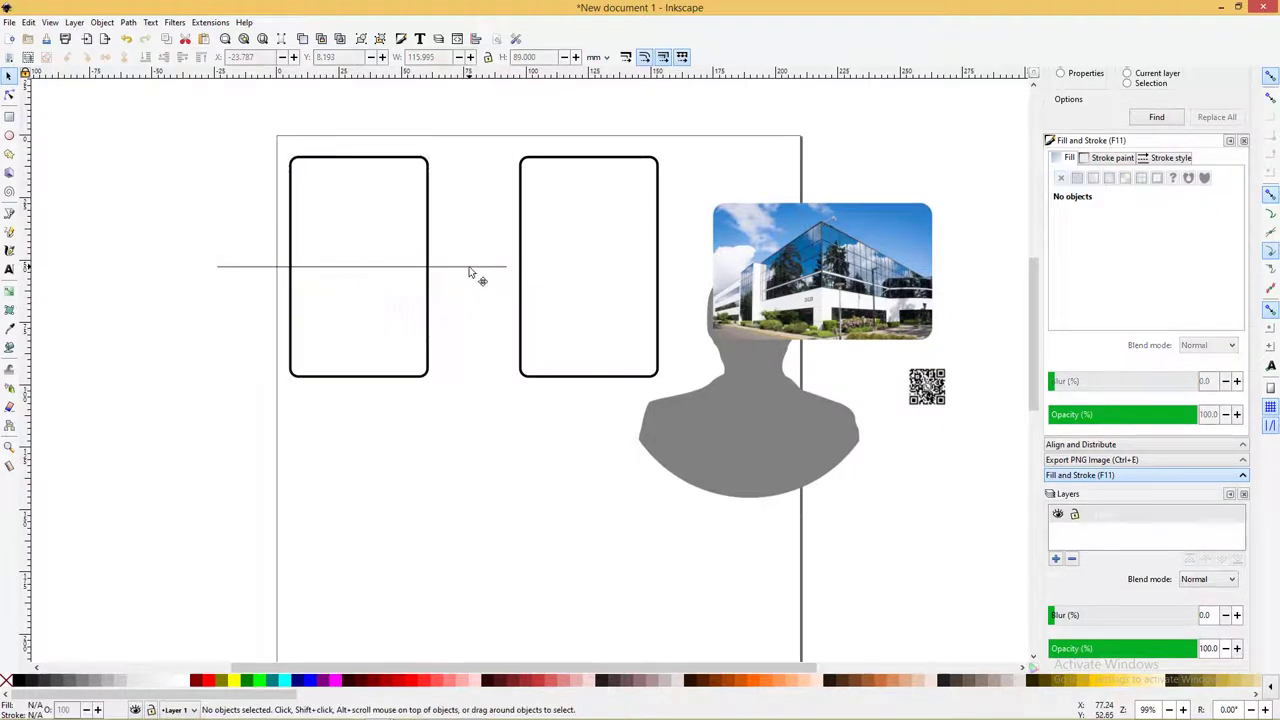
pyautogui.click(469, 271)
pyautogui.moveTo(457, 277); pyautogui.dragTo(452, 292)
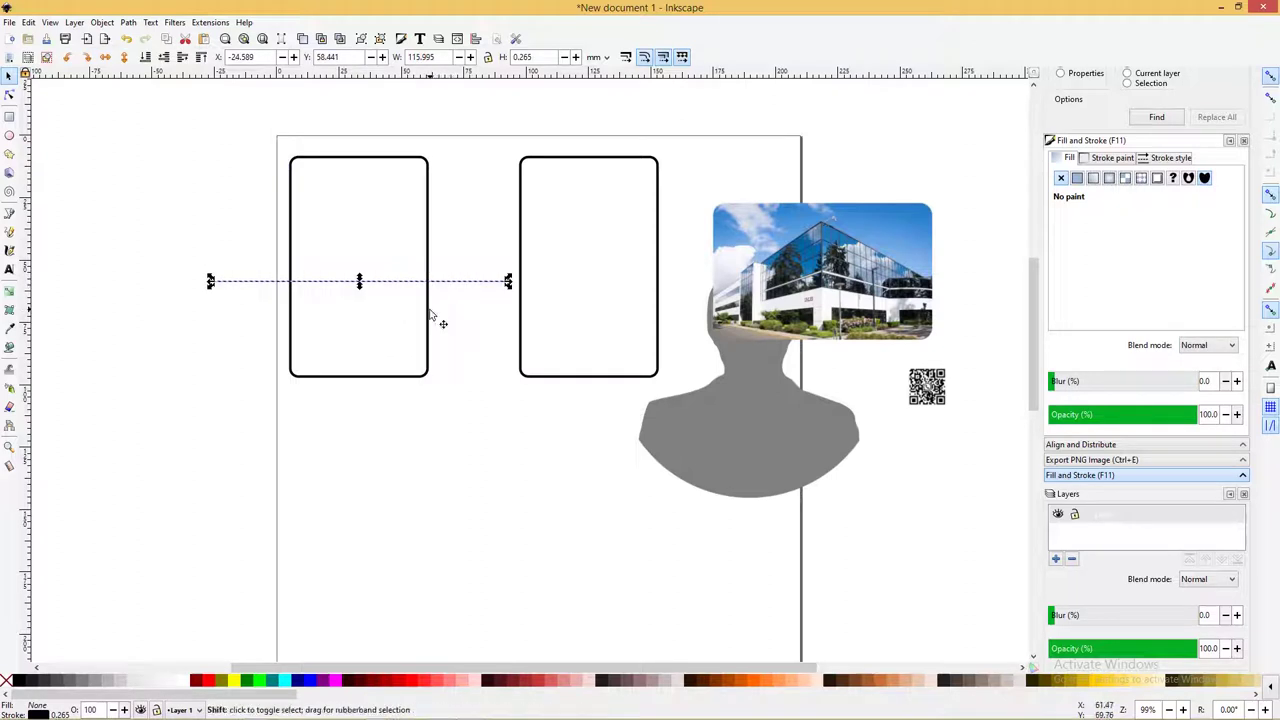
pyautogui.keyDown('shift'); pyautogui.click(430, 316); pyautogui.keyUp('shift')
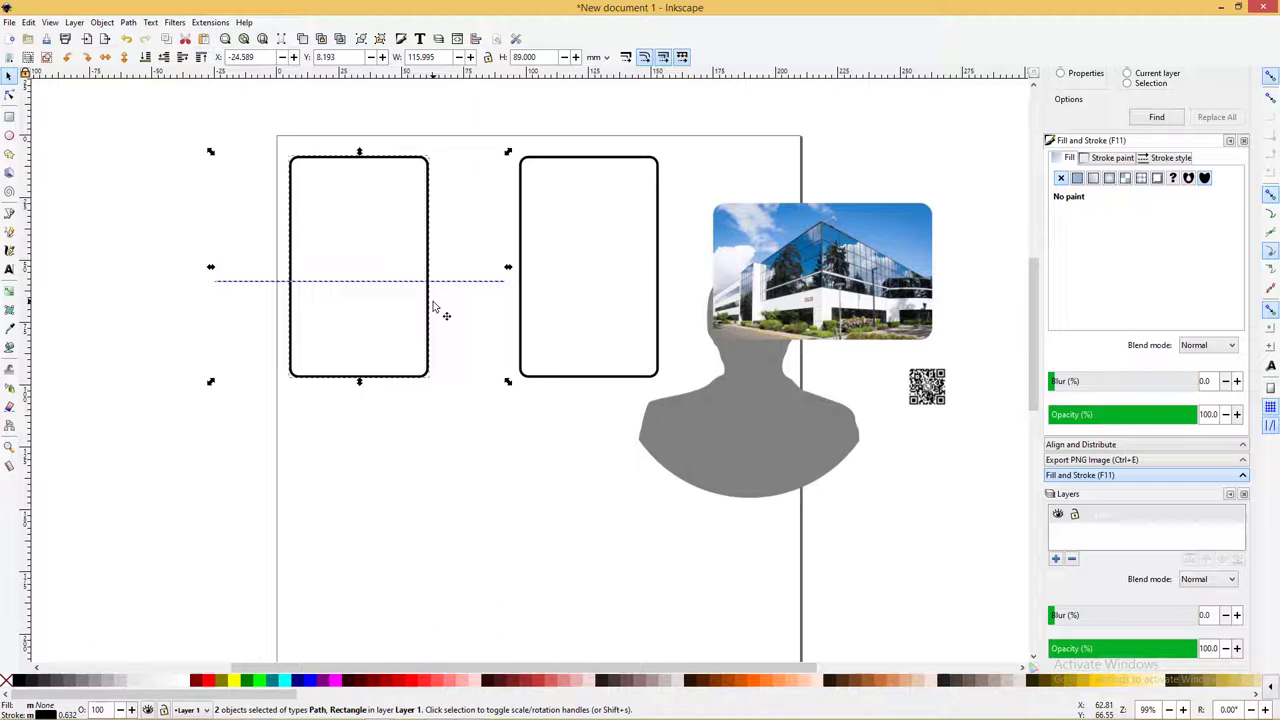
# Divide the left card along the line with Path > Division, then move the building photo onto its top
pyautogui.click(128, 22)
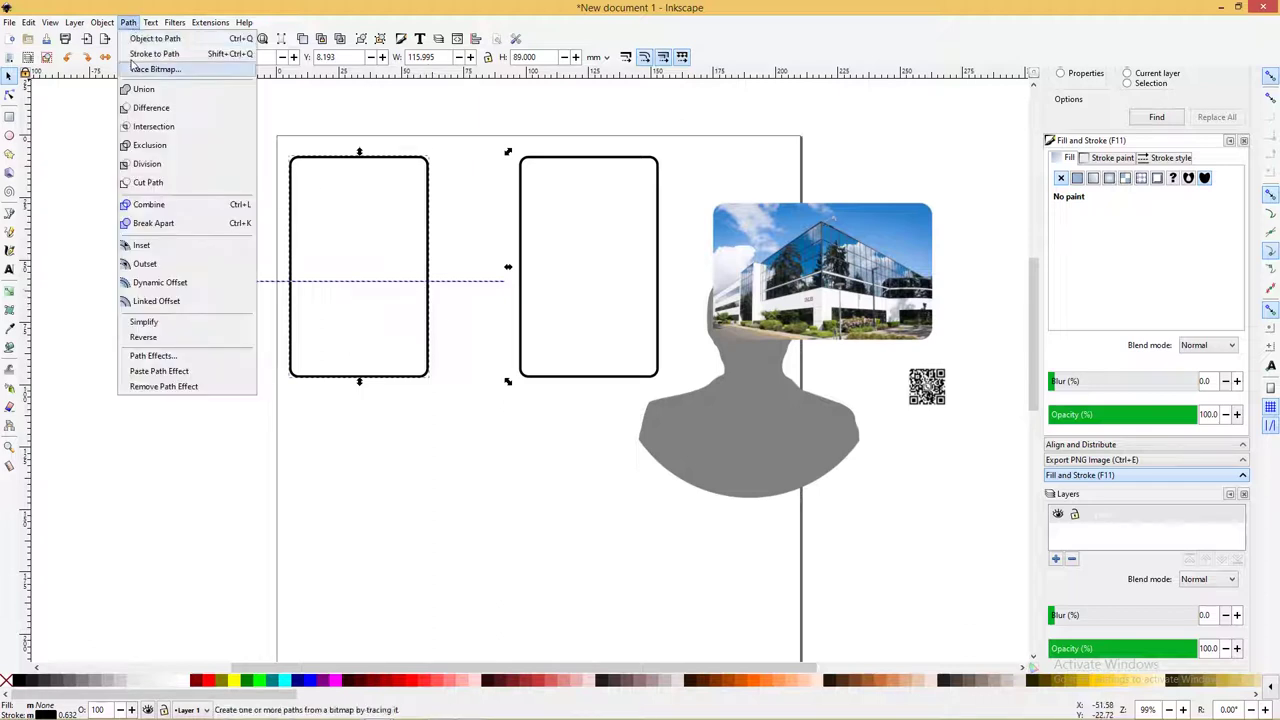
pyautogui.click(160, 165)
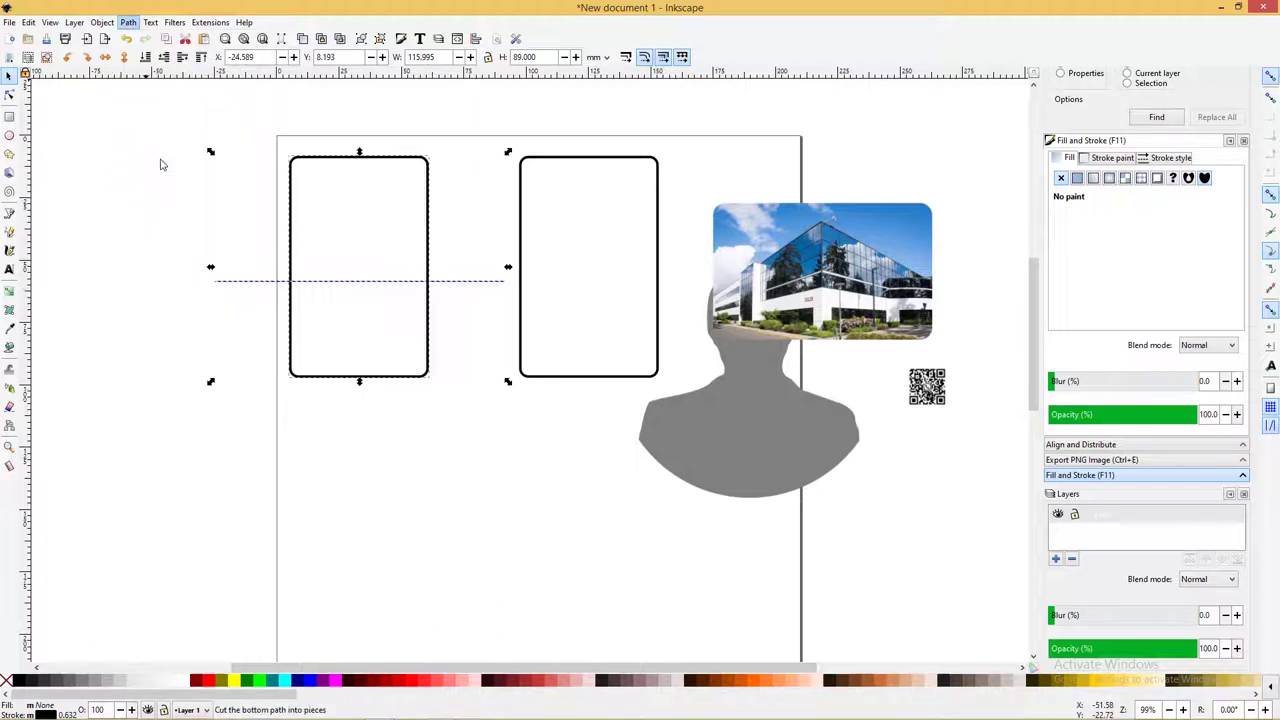
pyautogui.click(458, 264)
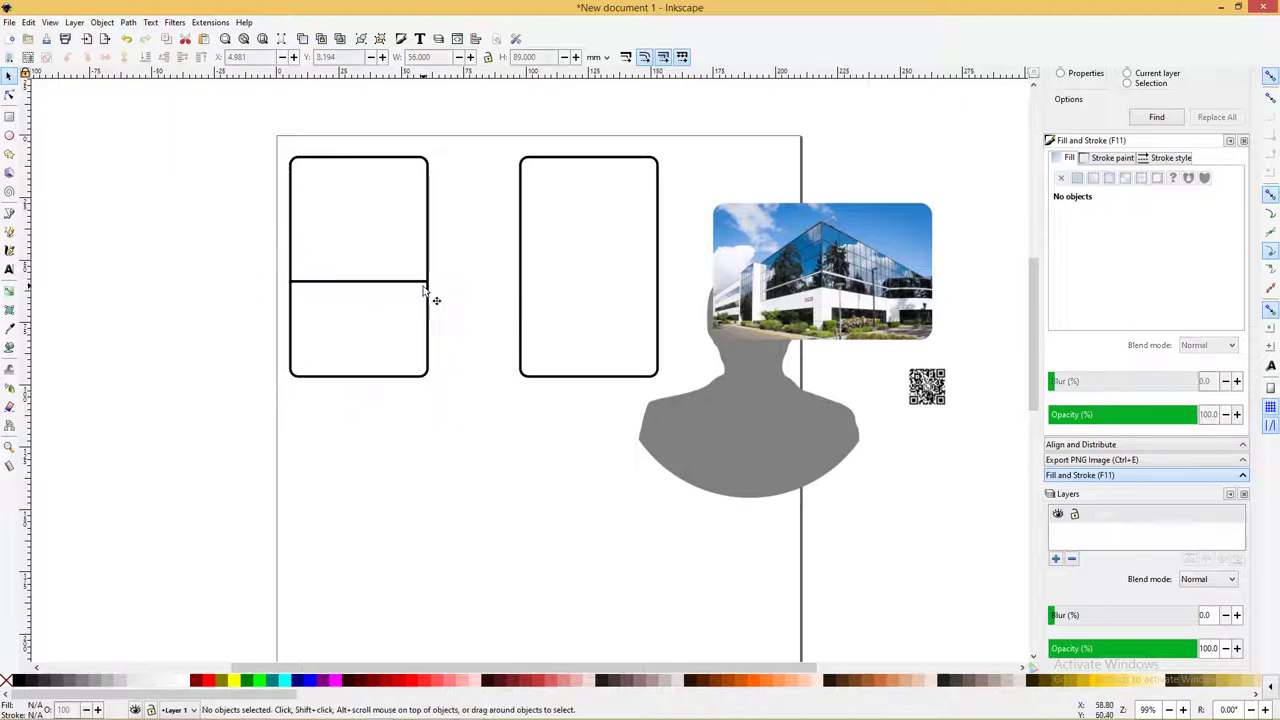
pyautogui.click(423, 288)
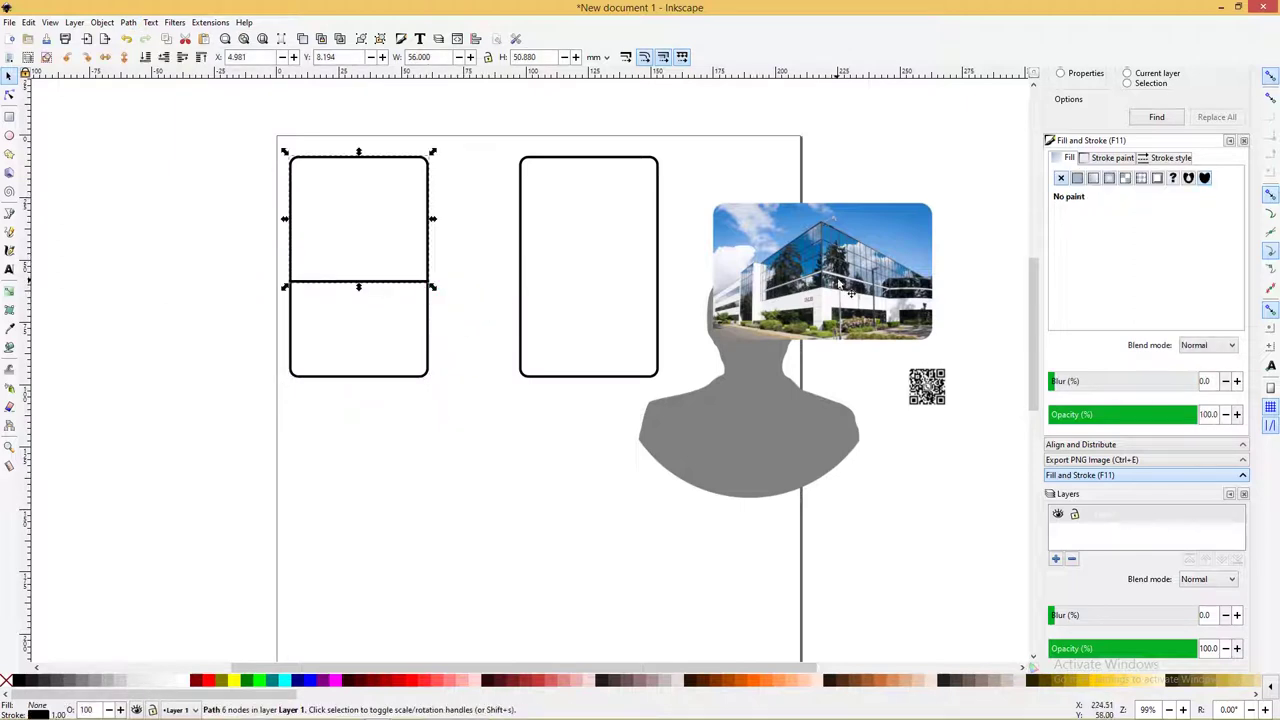
pyautogui.moveTo(840, 283)
pyautogui.mouseDown()
pyautogui.moveTo(388, 242)
pyautogui.moveTo(375, 212)
pyautogui.mouseUp()
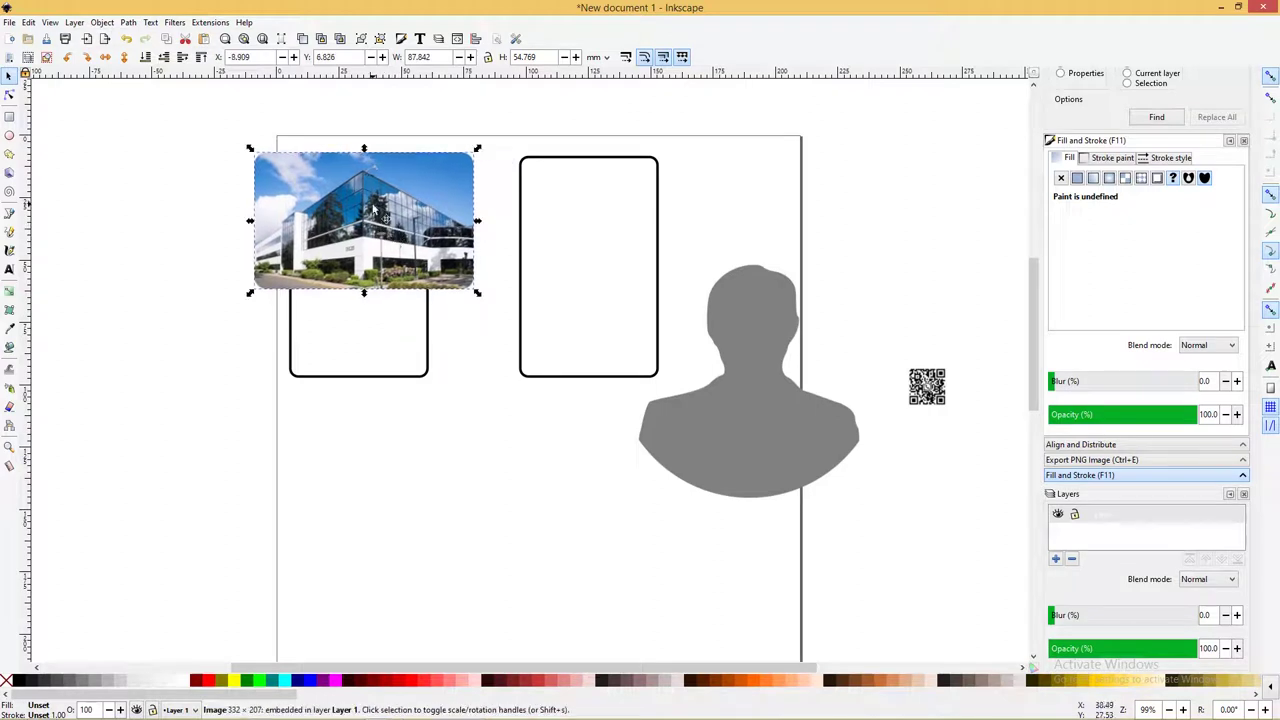
# Apply a Greyscale colour filter to the building photo, with green weighting 0.55
pyautogui.click(175, 22)
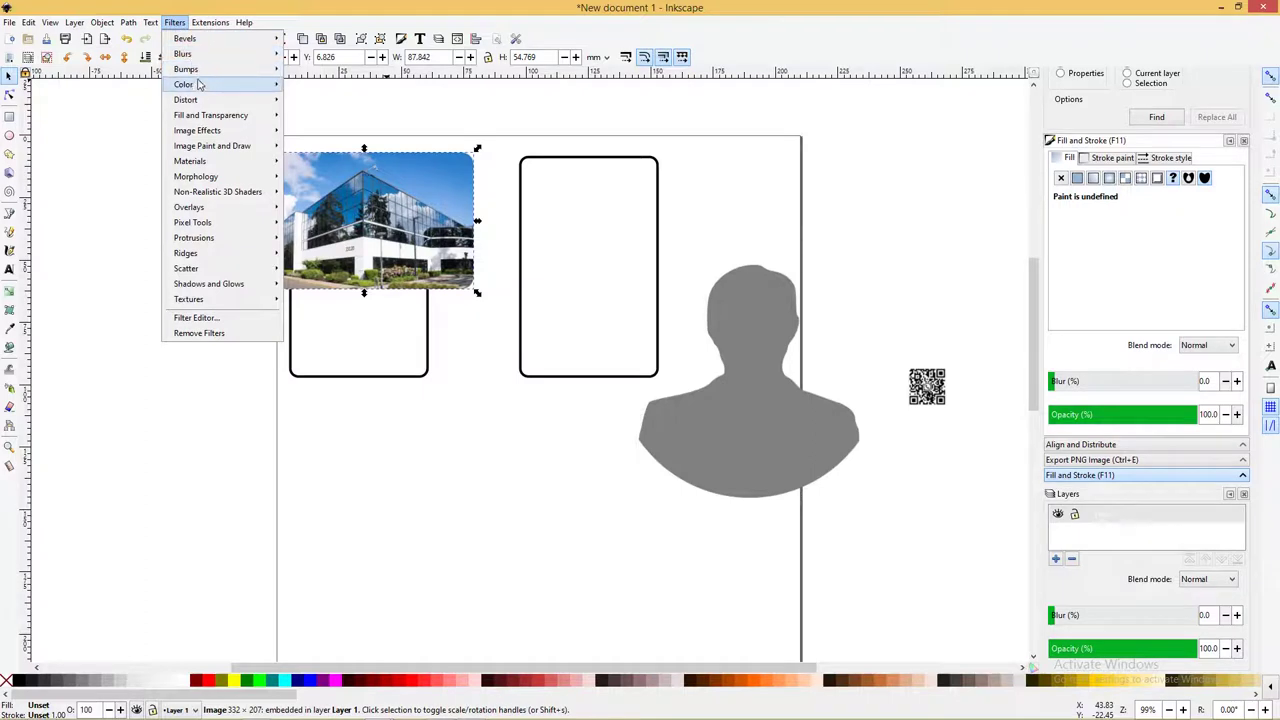
pyautogui.moveTo(184, 84)
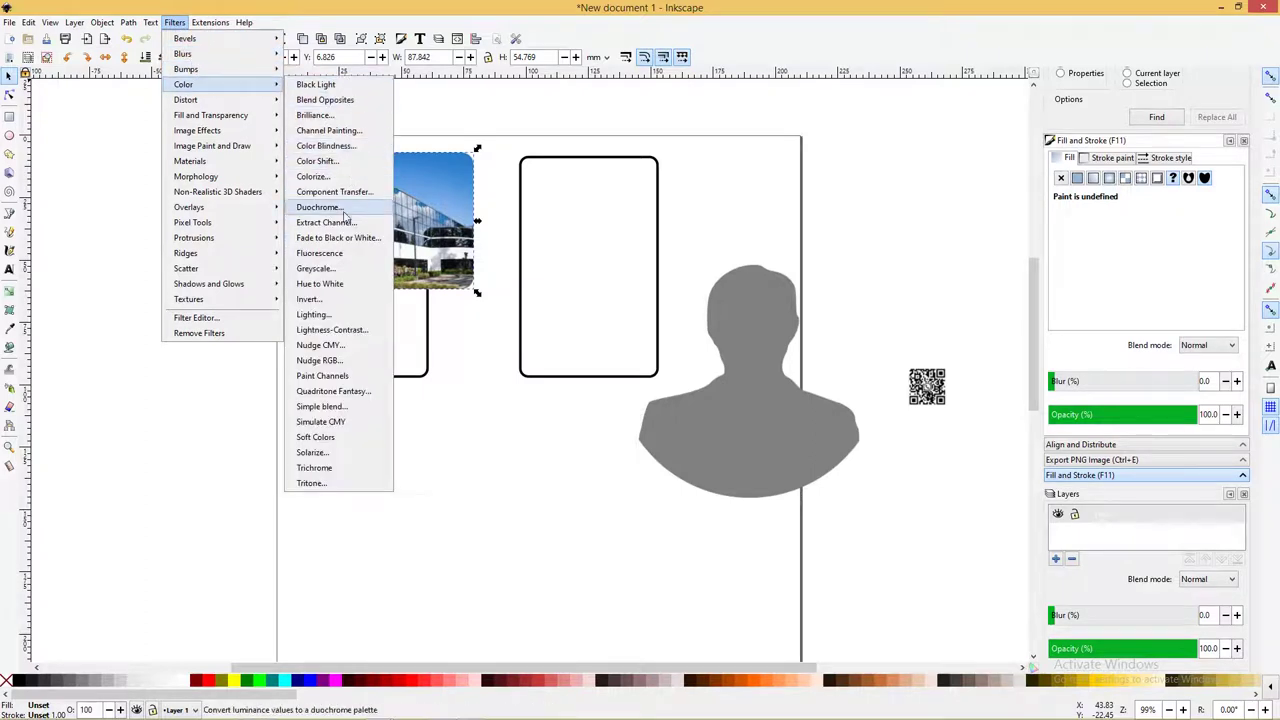
pyautogui.click(344, 270)
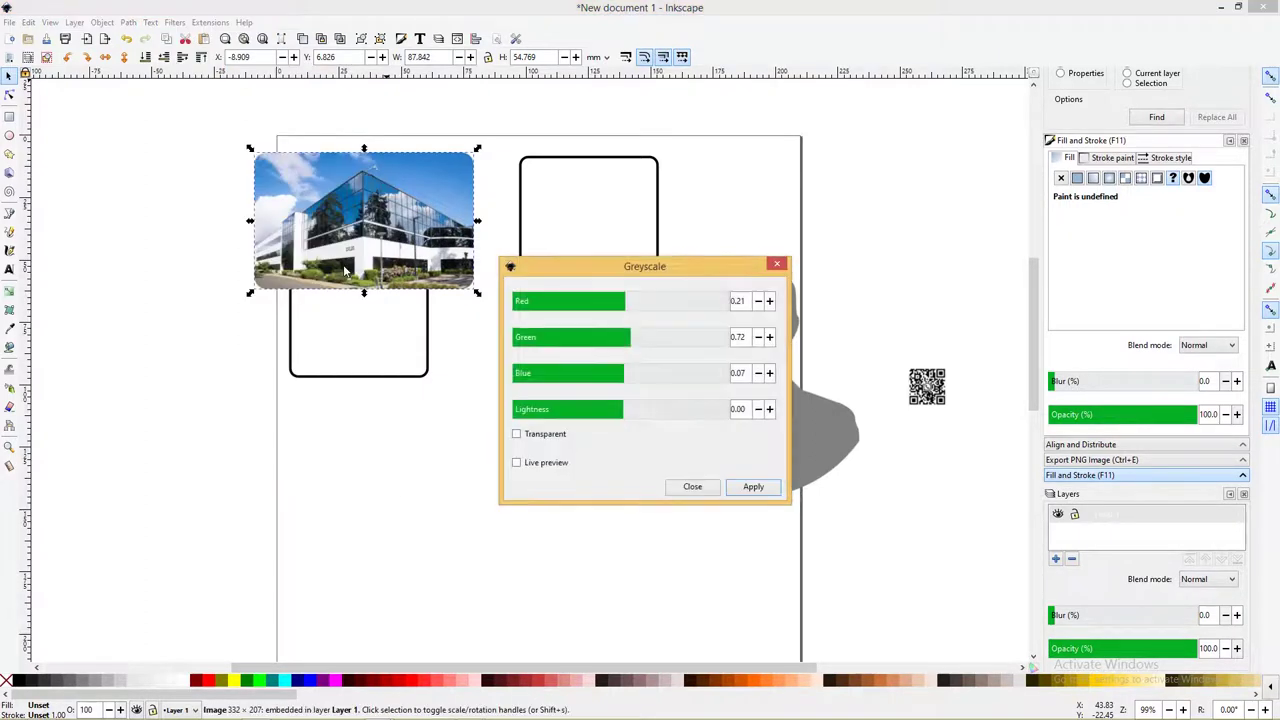
pyautogui.moveTo(601, 270)
pyautogui.mouseDown()
pyautogui.moveTo(583, 210)
pyautogui.moveTo(591, 131)
pyautogui.moveTo(586, 150)
pyautogui.mouseUp()
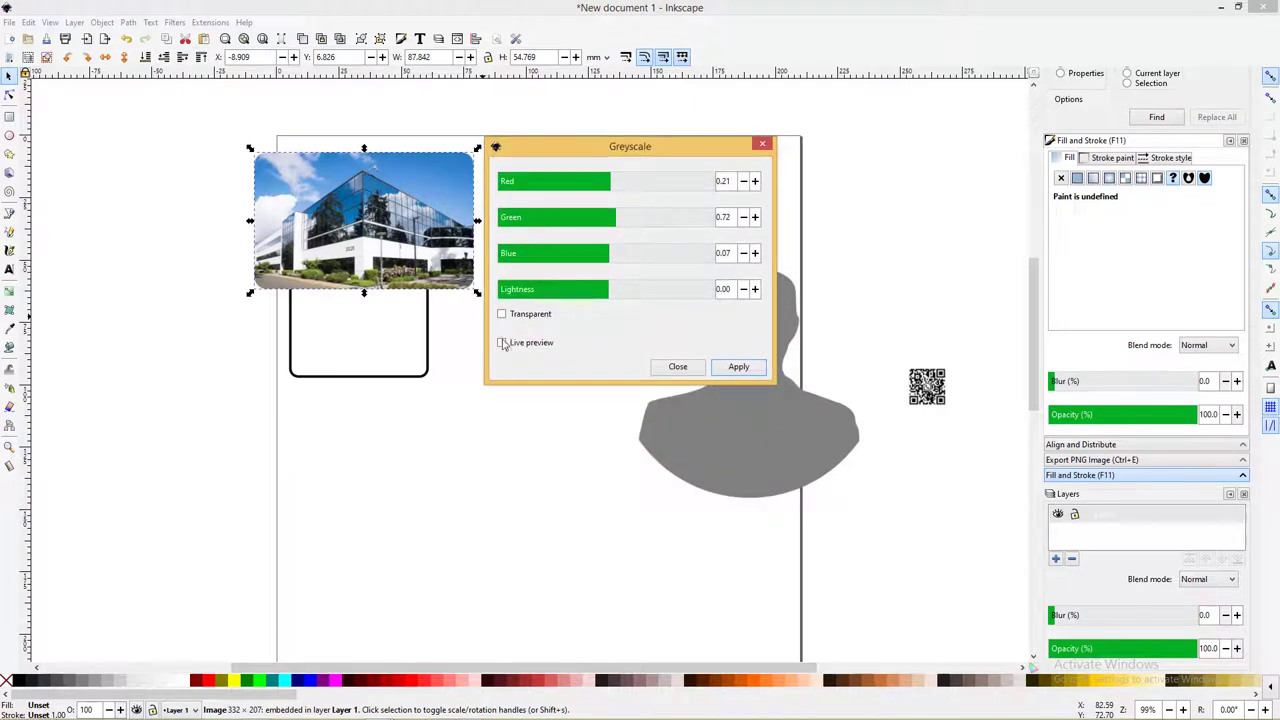
pyautogui.click(502, 343)
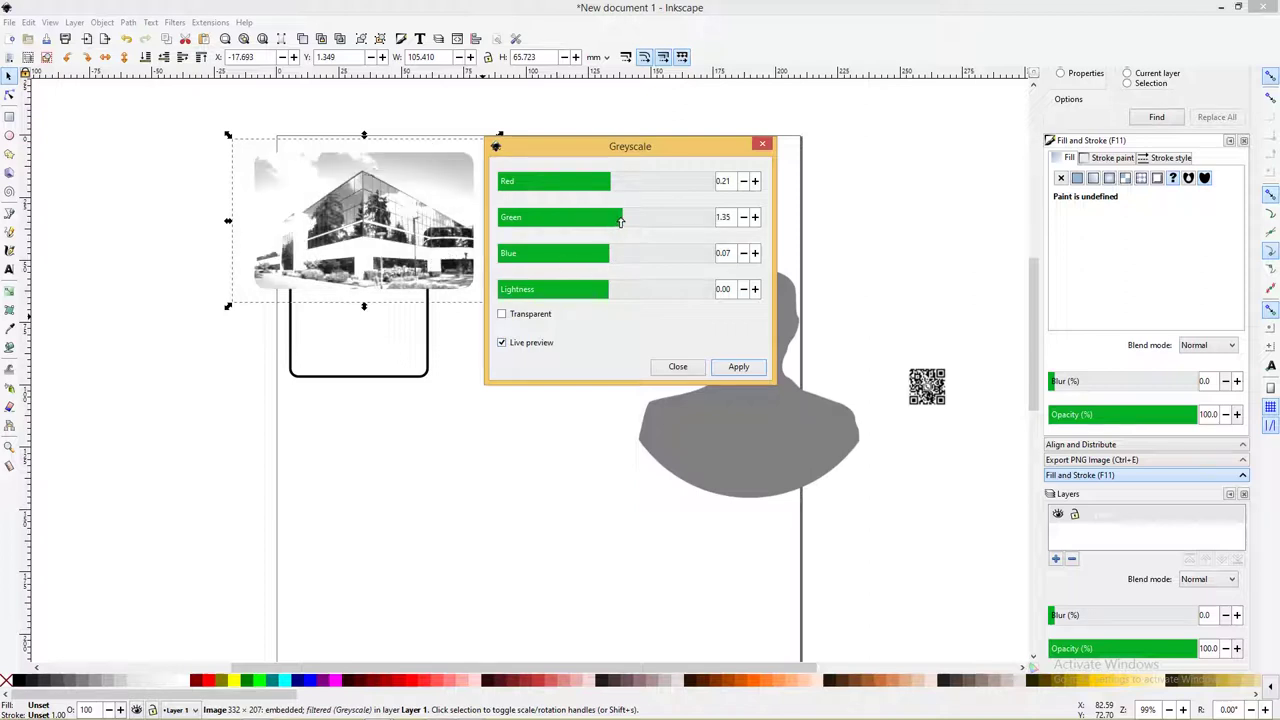
pyautogui.moveTo(612, 220); pyautogui.dragTo(612, 220)
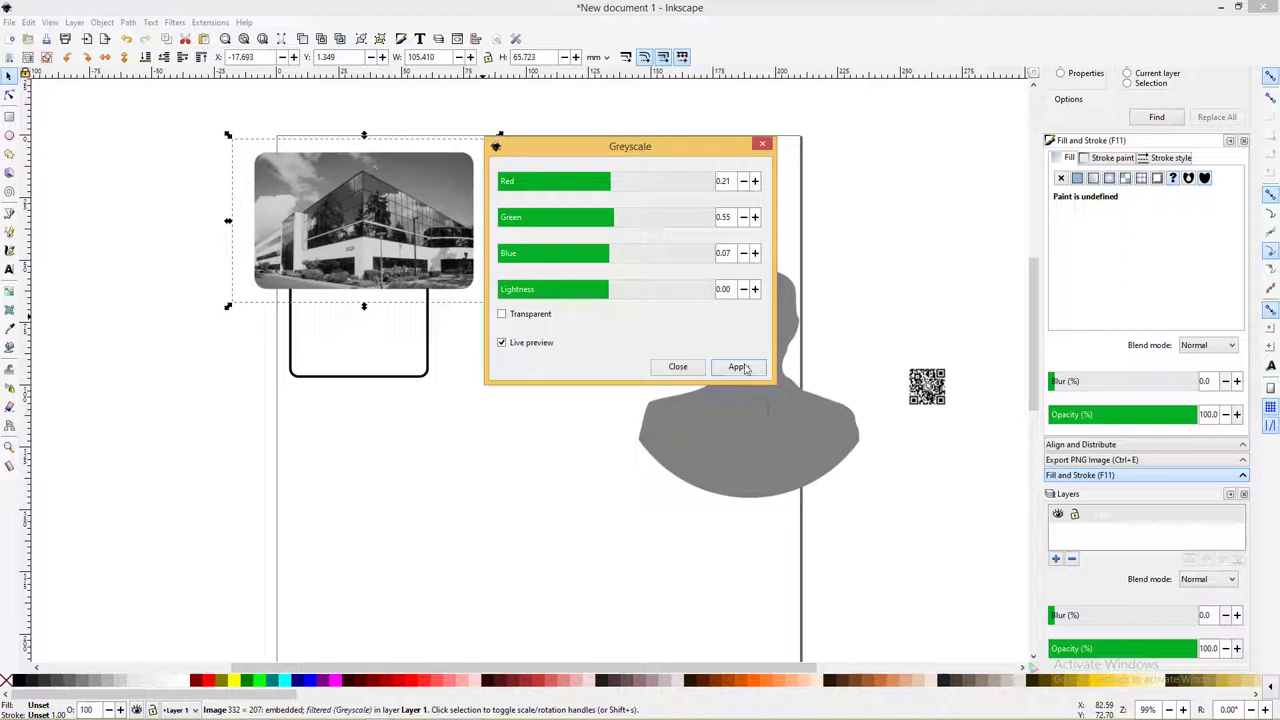
pyautogui.click(678, 367)
pyautogui.click(460, 322)
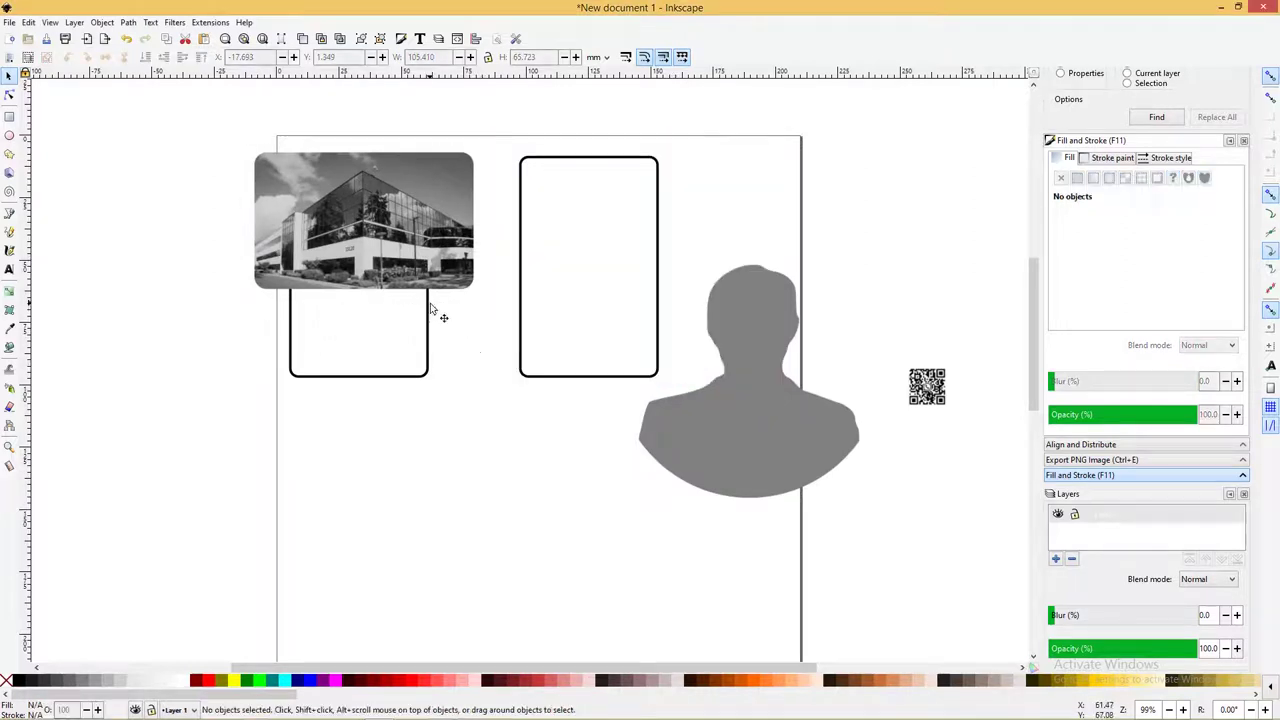
# Send the greyscale building photo down behind the card outline
pyautogui.click(430, 310)
pyautogui.click(460, 200)
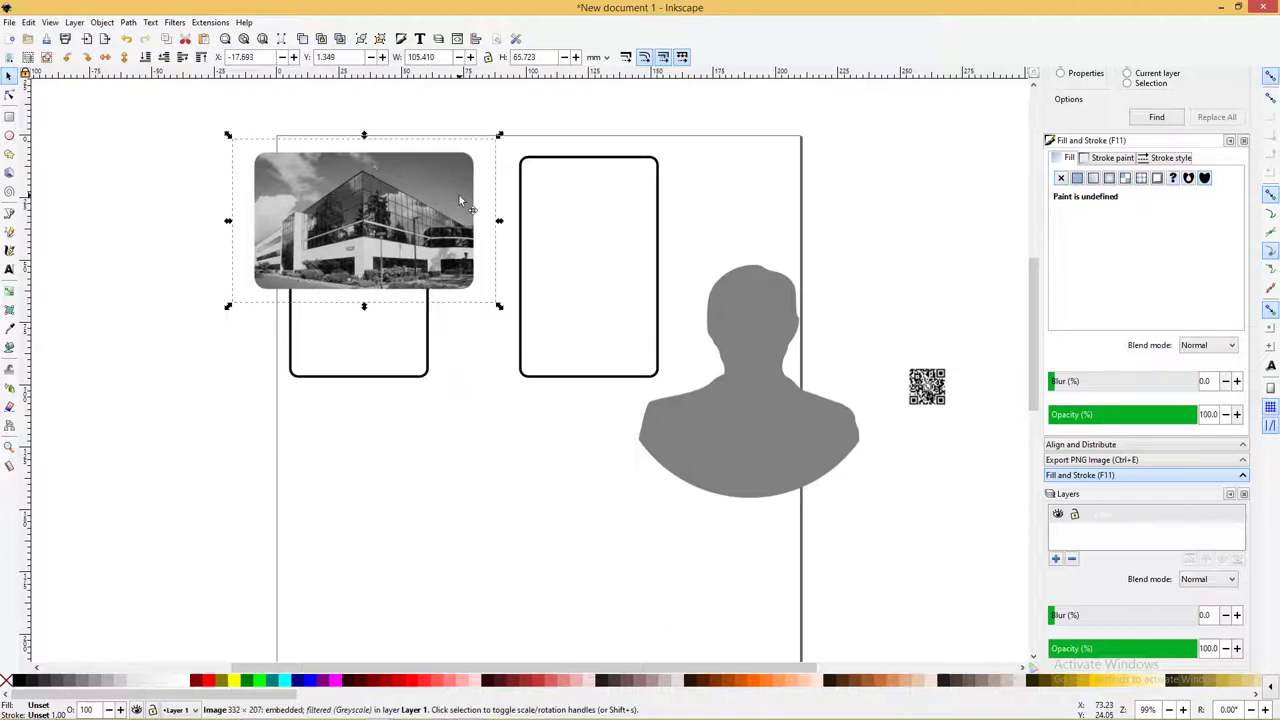
pyautogui.press('ctrl')
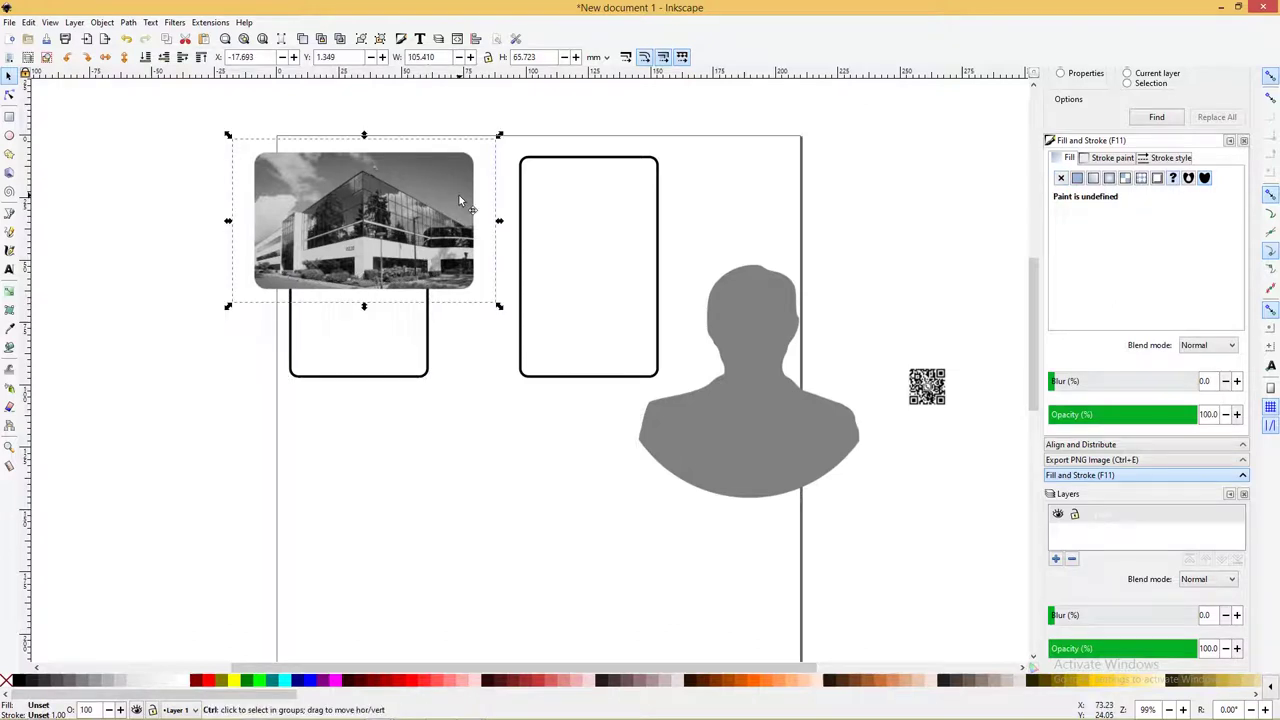
pyautogui.press('pagedown')
pyautogui.click(446, 294)
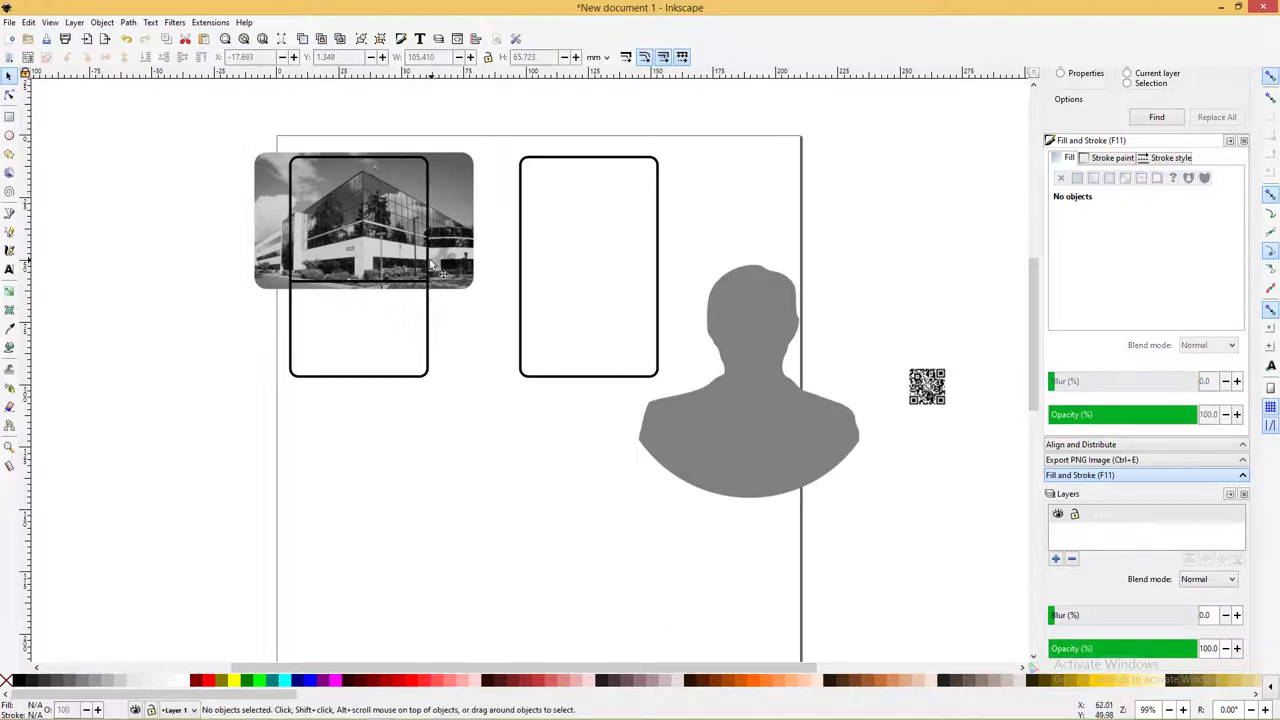
# Clip the photo to the upper rounded card piece with Set Clip
pyautogui.click(428, 262)
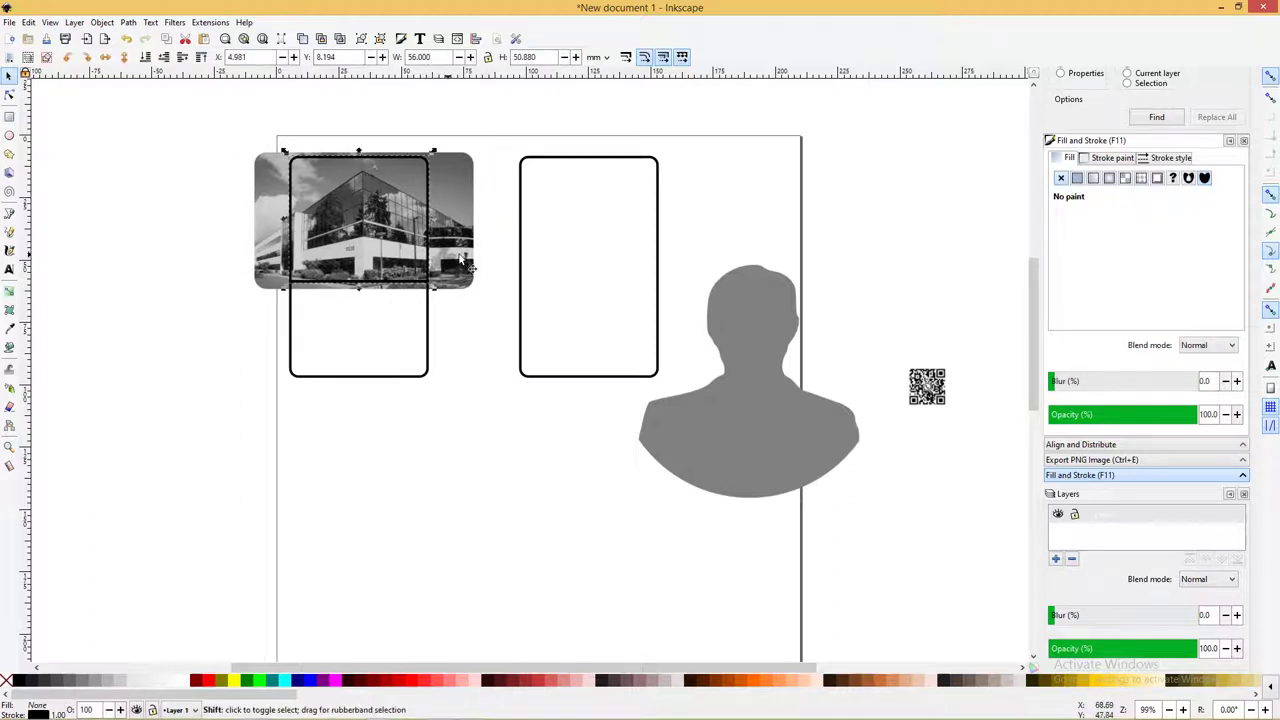
pyautogui.keyDown('shift'); pyautogui.click(452, 232); pyautogui.keyUp('shift')
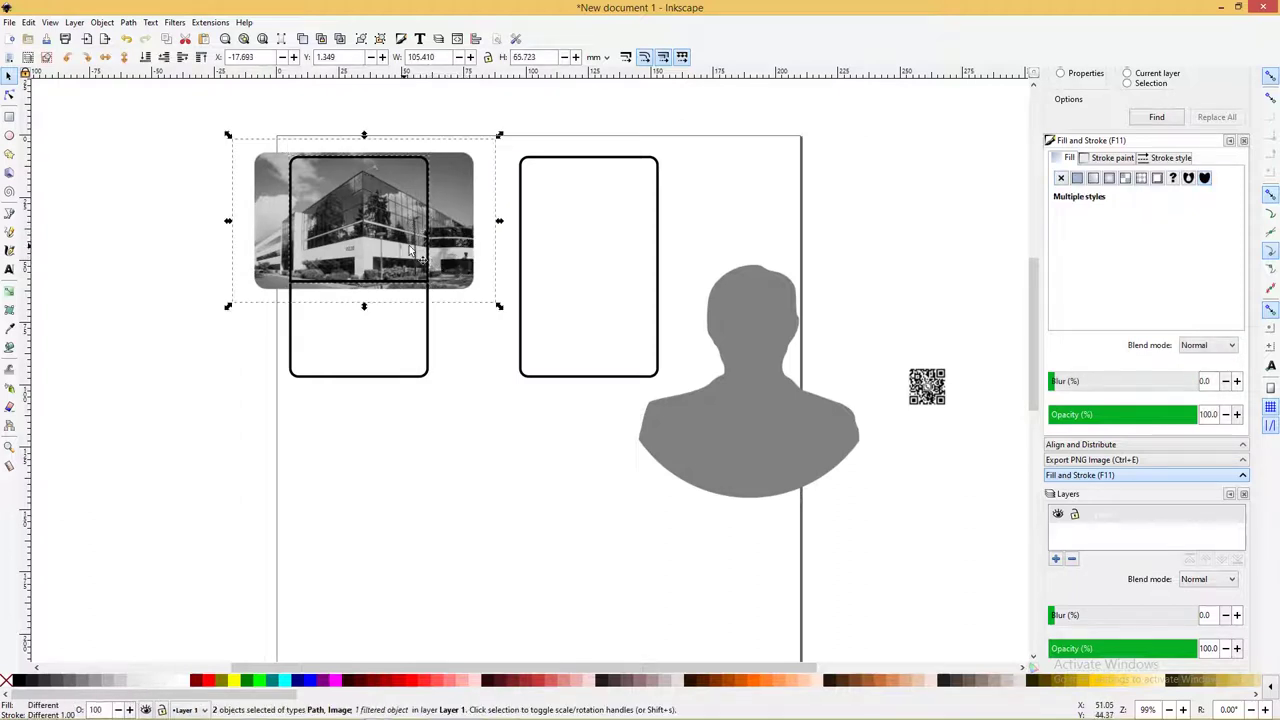
pyautogui.rightClick(440, 215)
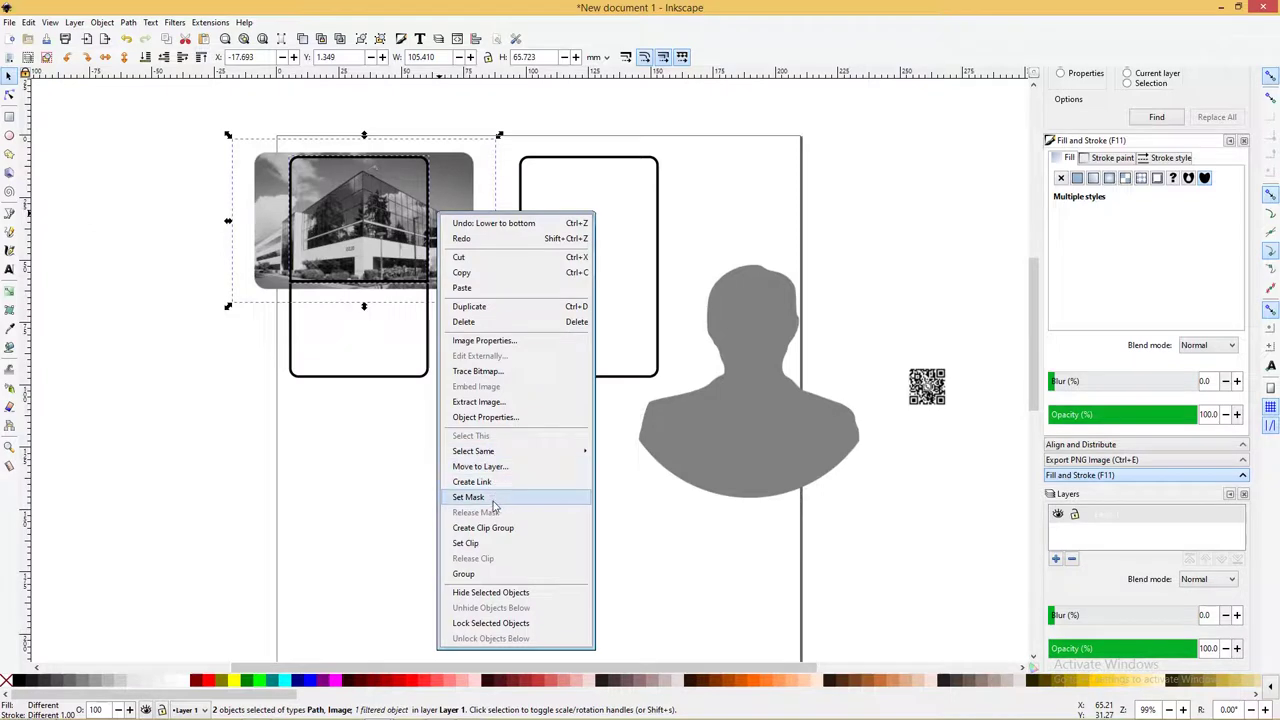
pyautogui.click(493, 543)
pyautogui.click(445, 307)
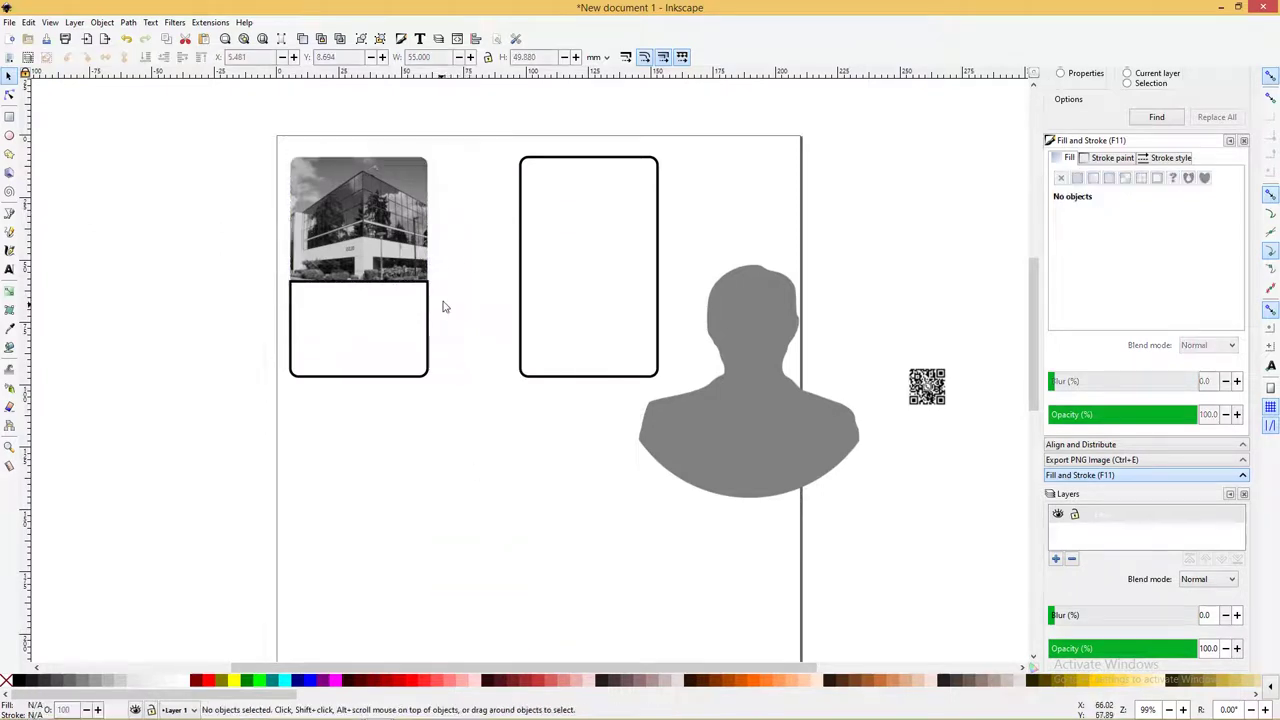
# Fill the left card's lower piece with dark red #aa0000 and set its stroke to none
pyautogui.click(429, 316)
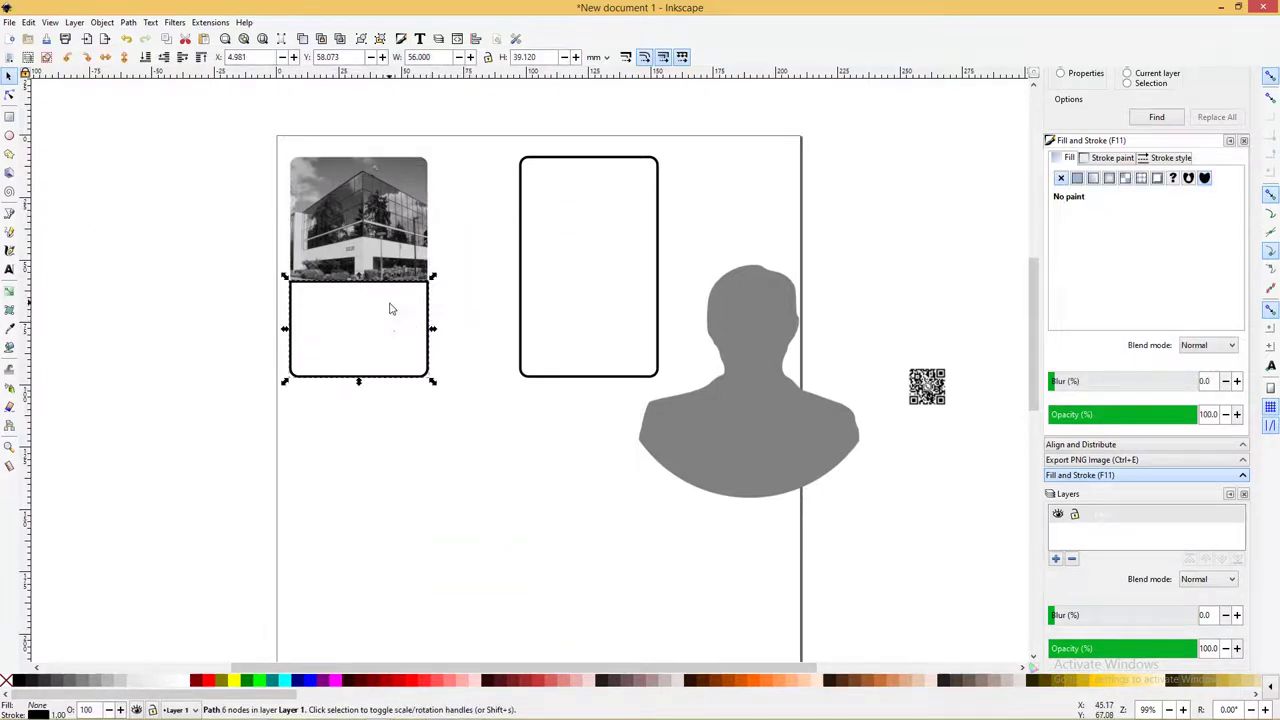
pyautogui.click(205, 681)
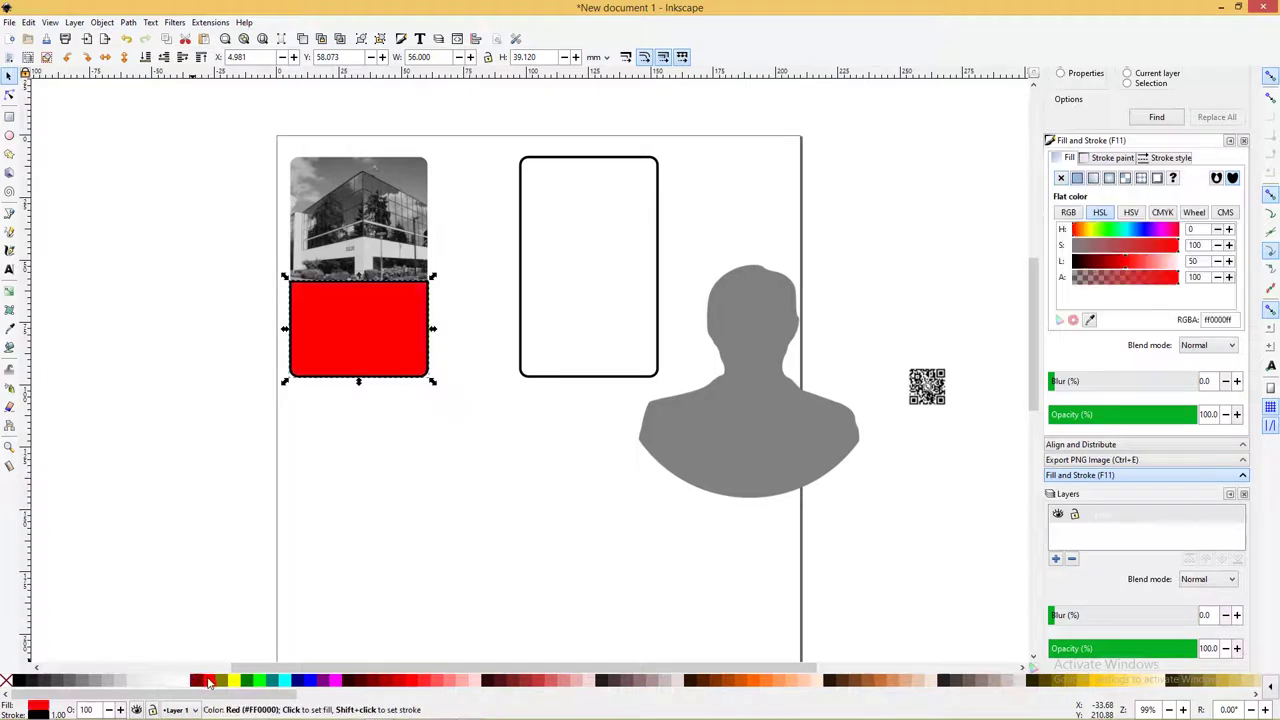
pyautogui.click(368, 681)
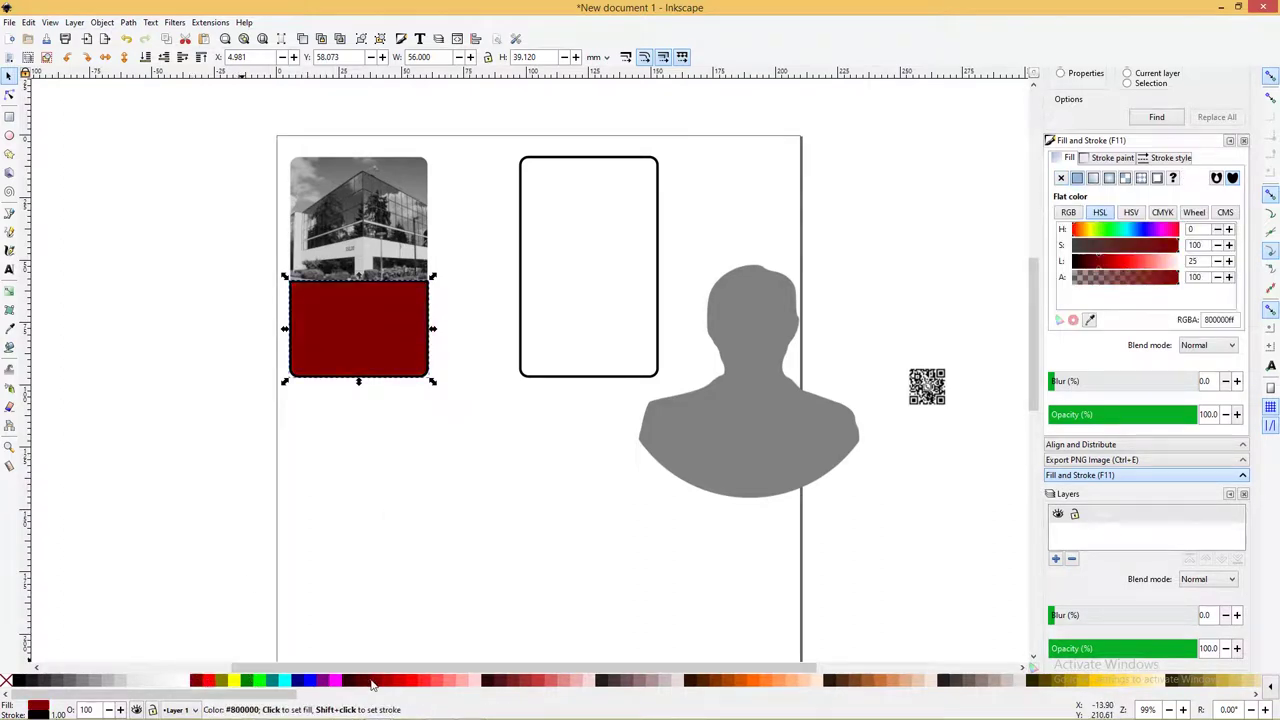
pyautogui.click(376, 682)
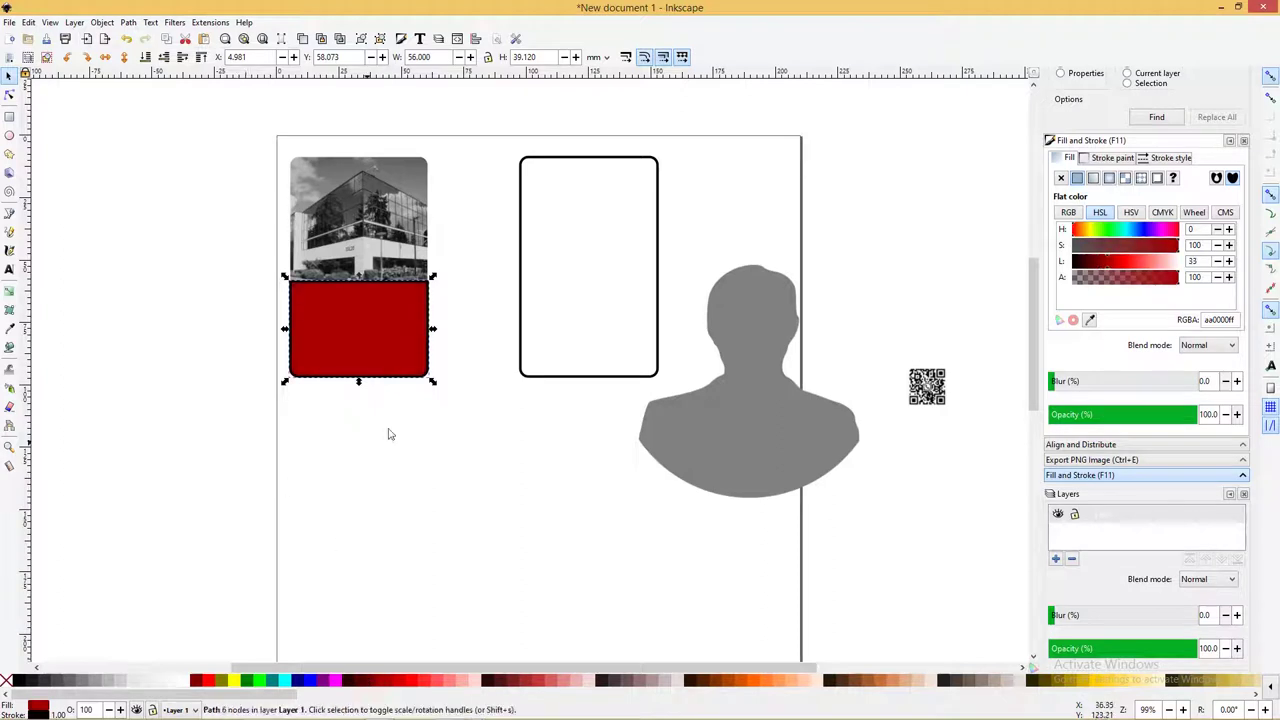
pyautogui.rightClick(6, 681)
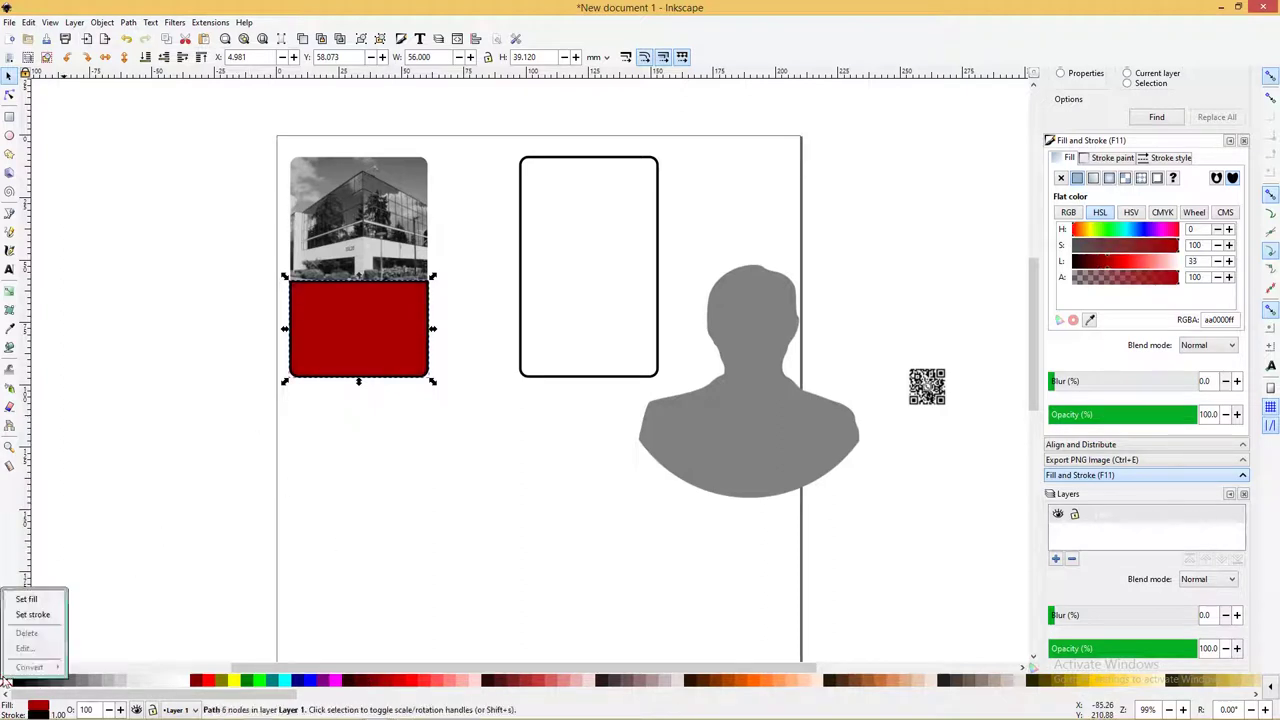
pyautogui.click(33, 615)
pyautogui.click(527, 528)
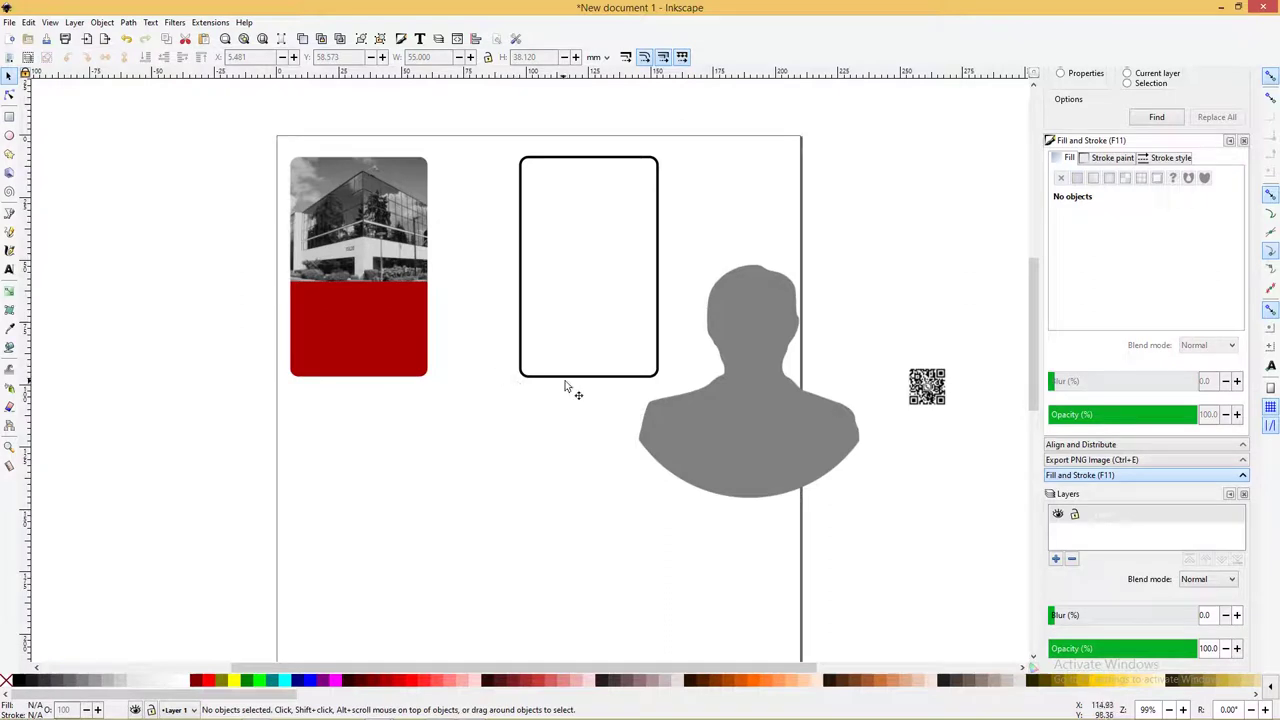
# Place the QR code below the cards; make the right card black, outline-free, and shifted left
pyautogui.moveTo(938, 402); pyautogui.dragTo(474, 452)
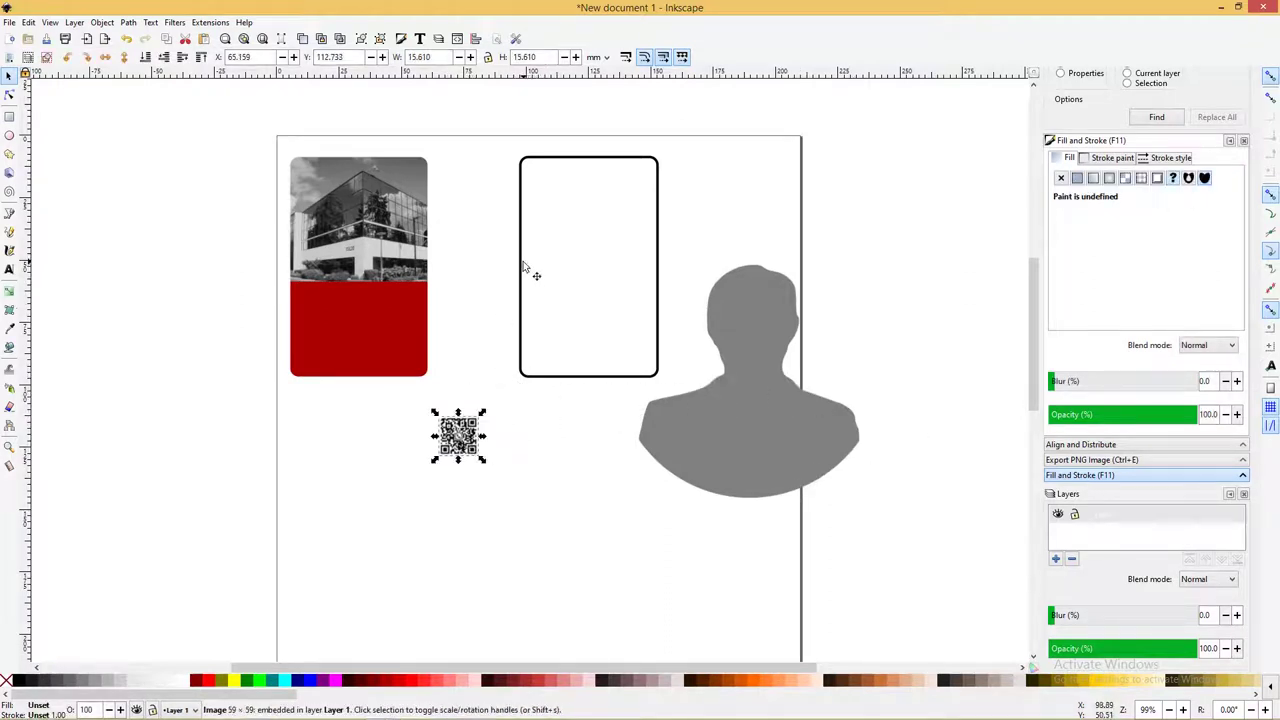
pyautogui.moveTo(520, 266); pyautogui.dragTo(509, 268)
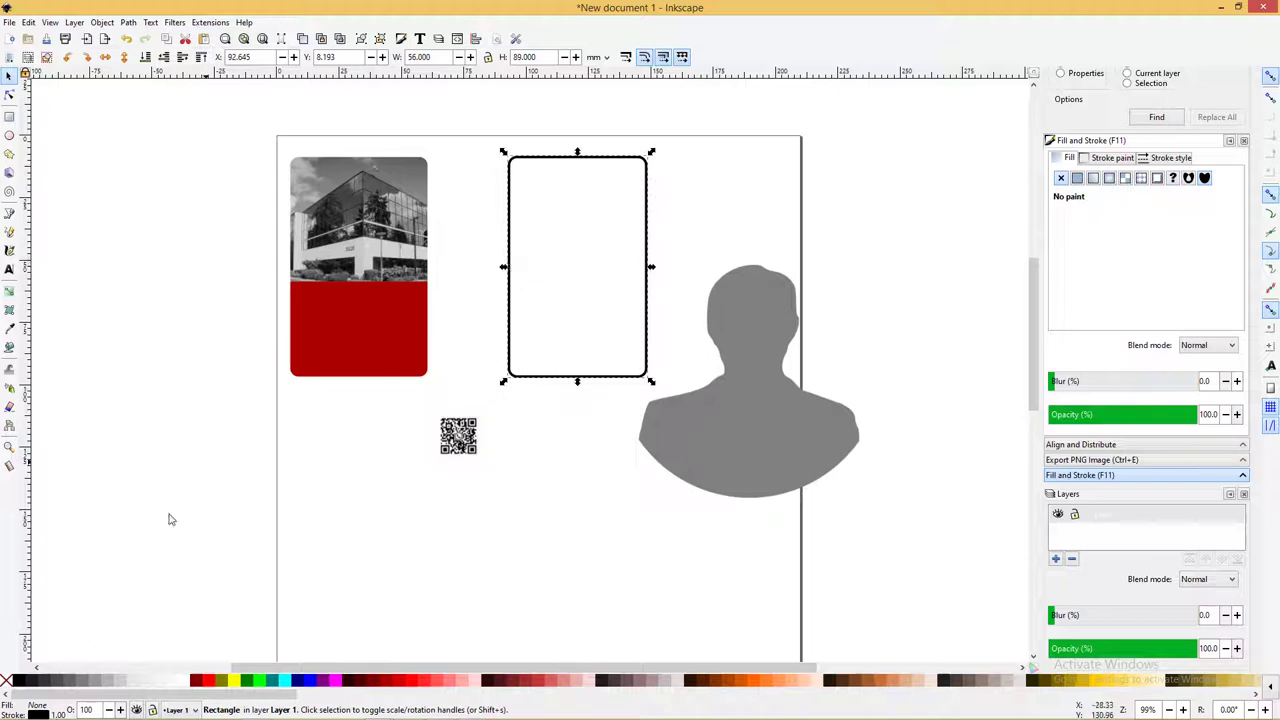
pyautogui.click(17, 681)
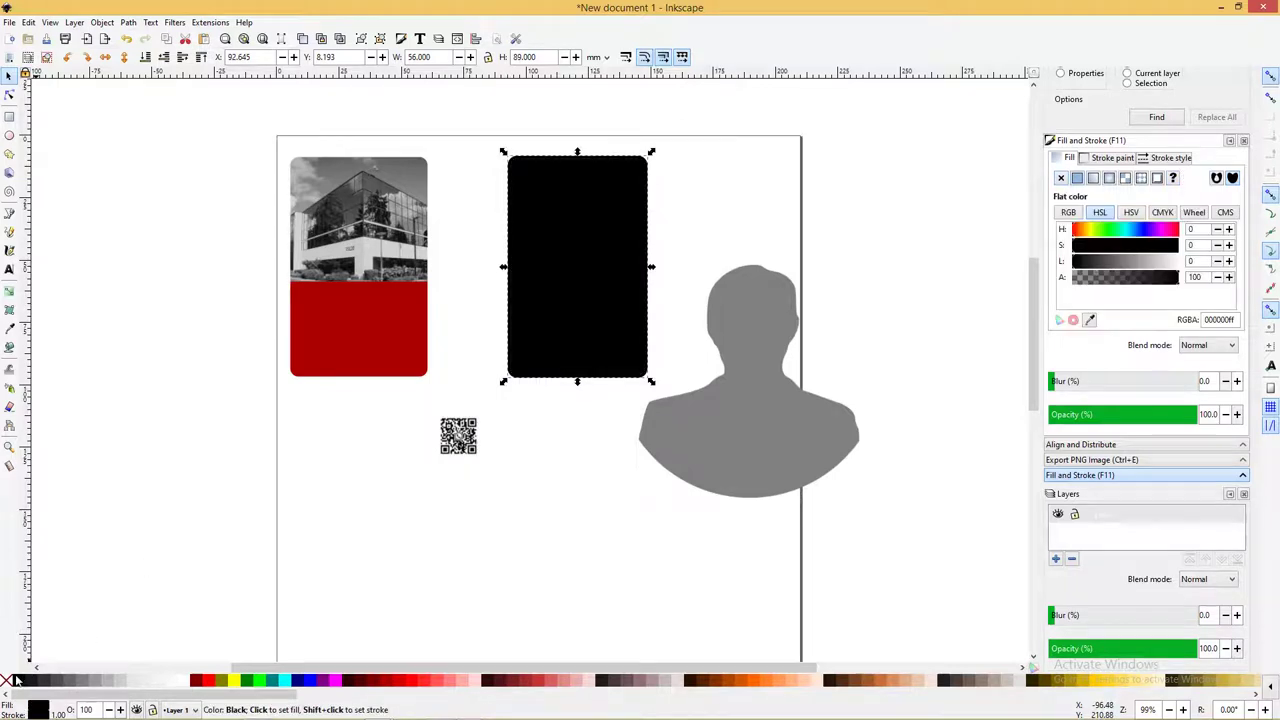
pyautogui.rightClick(5, 681)
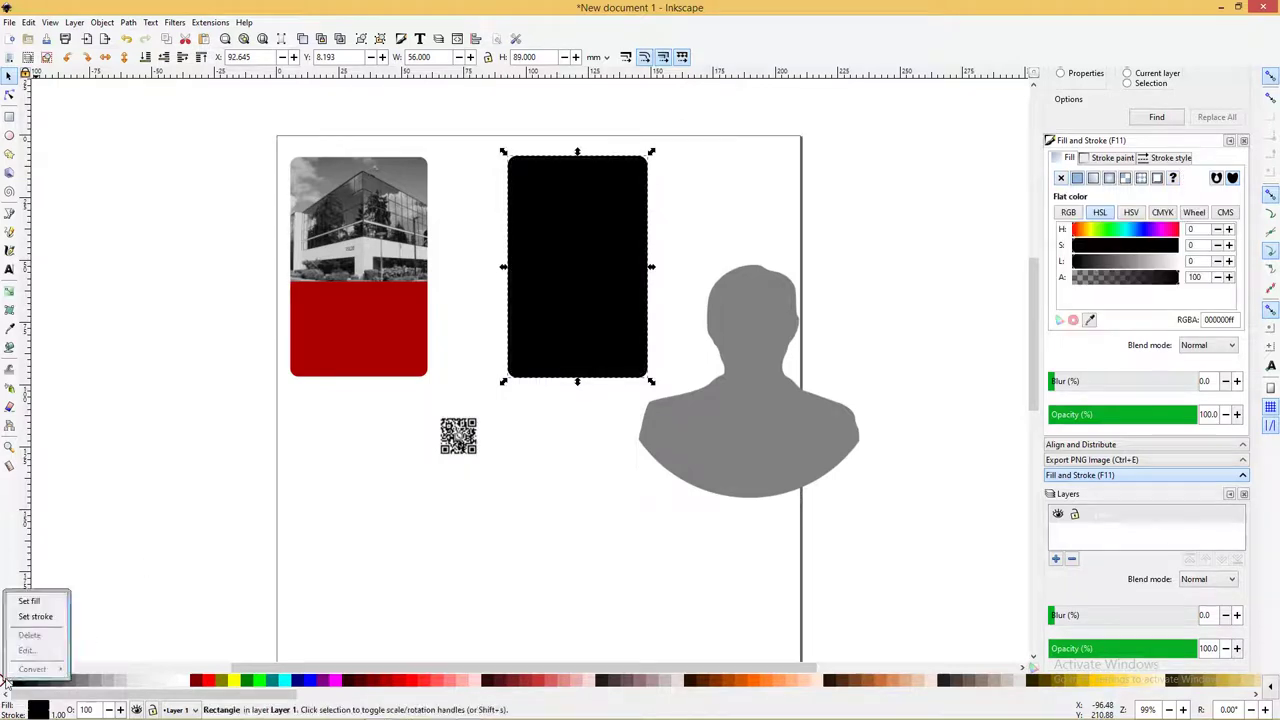
pyautogui.click(38, 617)
pyautogui.moveTo(585, 288); pyautogui.dragTo(535, 288)
# Zoom in on both cards and set the right card's fill to near-black #1a1a1a (90% grey)
pyautogui.press('z')
pyautogui.moveTo(271, 127); pyautogui.dragTo(906, 537)
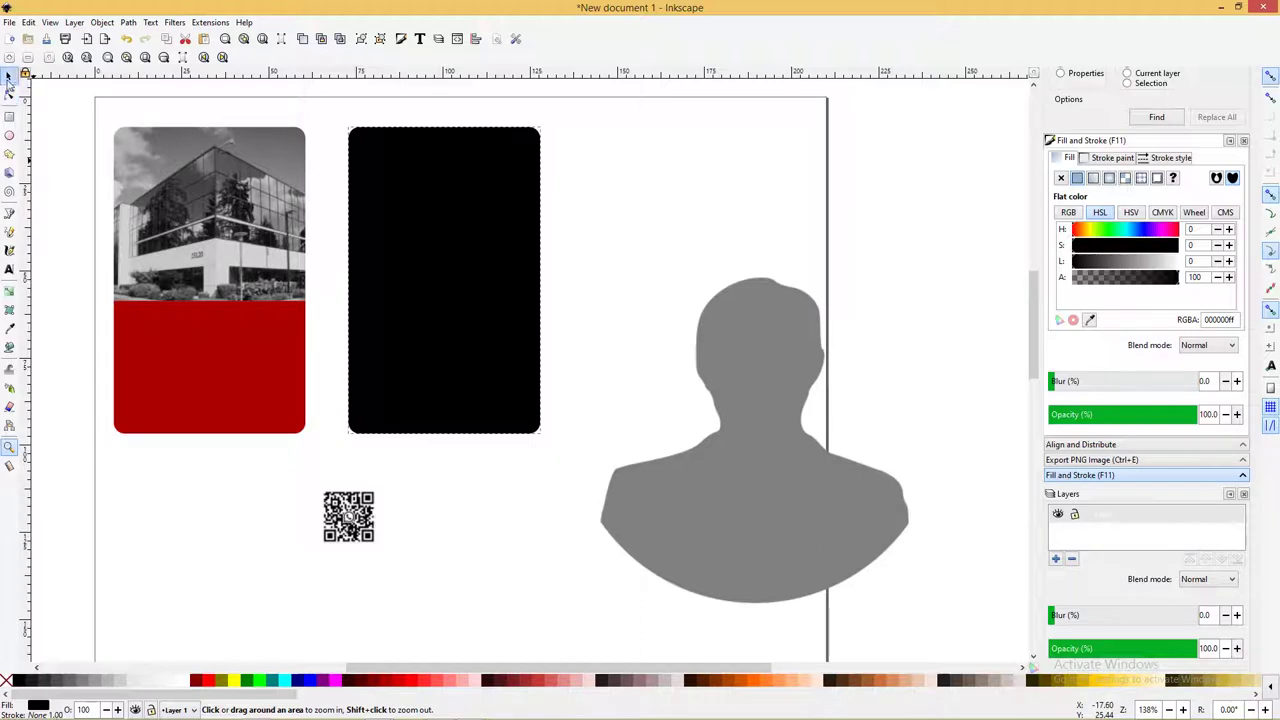
pyautogui.click(9, 76)
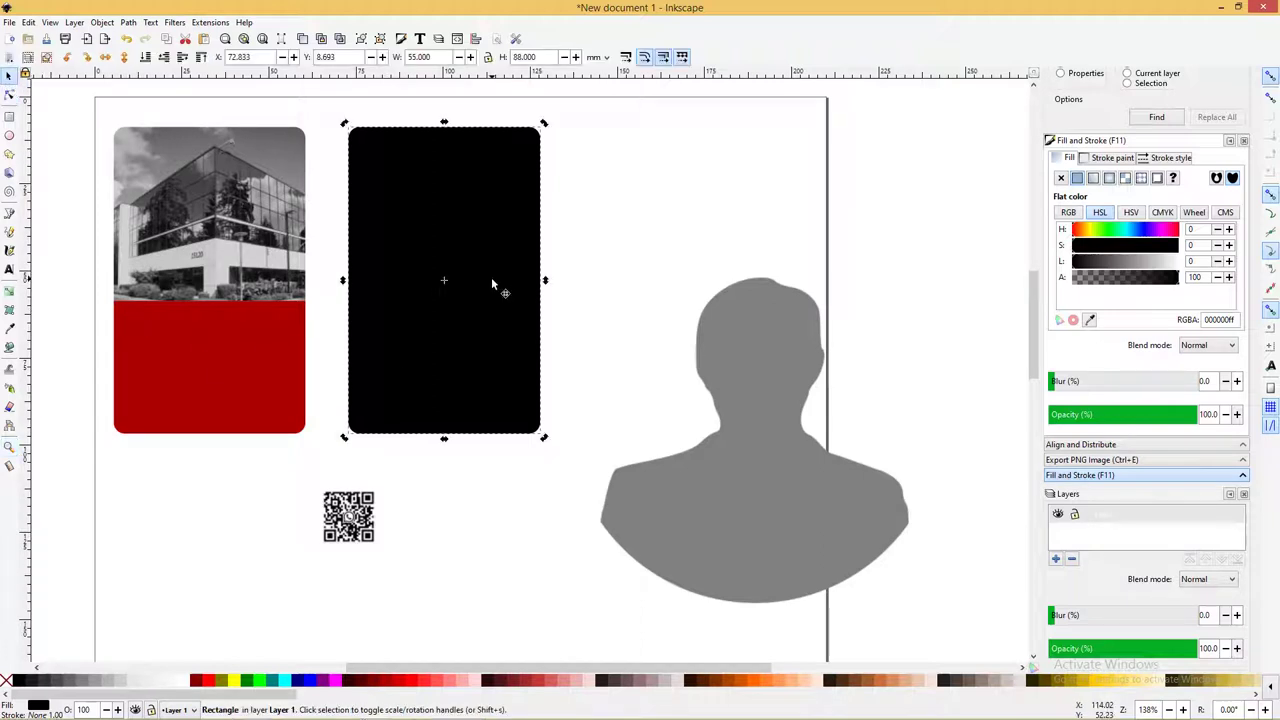
pyautogui.click(45, 683)
pyautogui.click(37, 683)
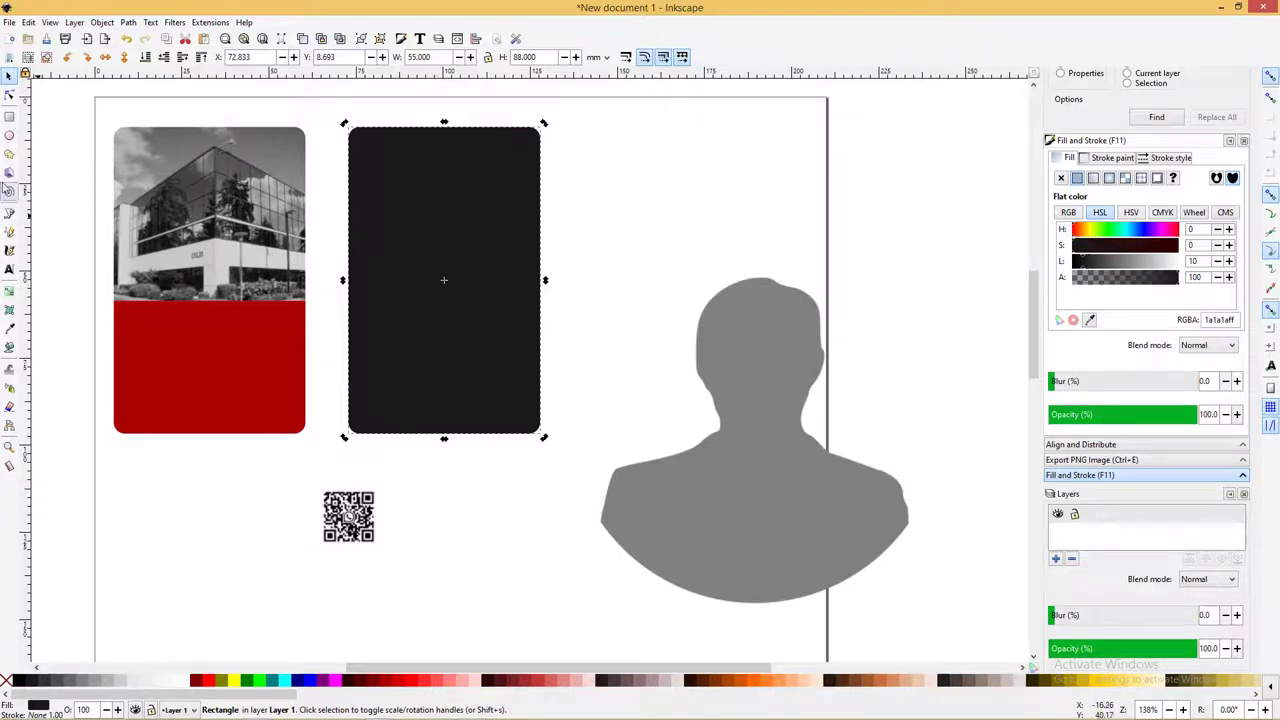
pyautogui.click(9, 116)
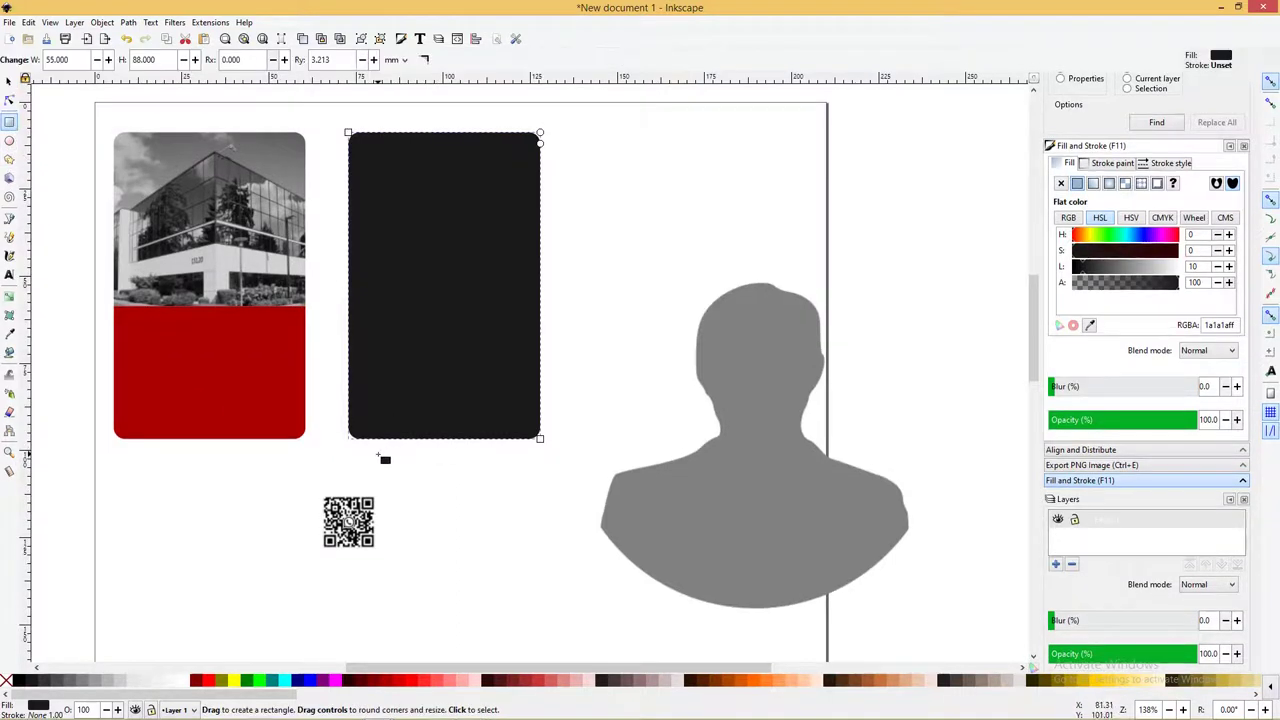
# Draw a small rectangle at the bottom of the dark card and fill it red #aa0000
pyautogui.moveTo(378, 454); pyautogui.dragTo(505, 423)
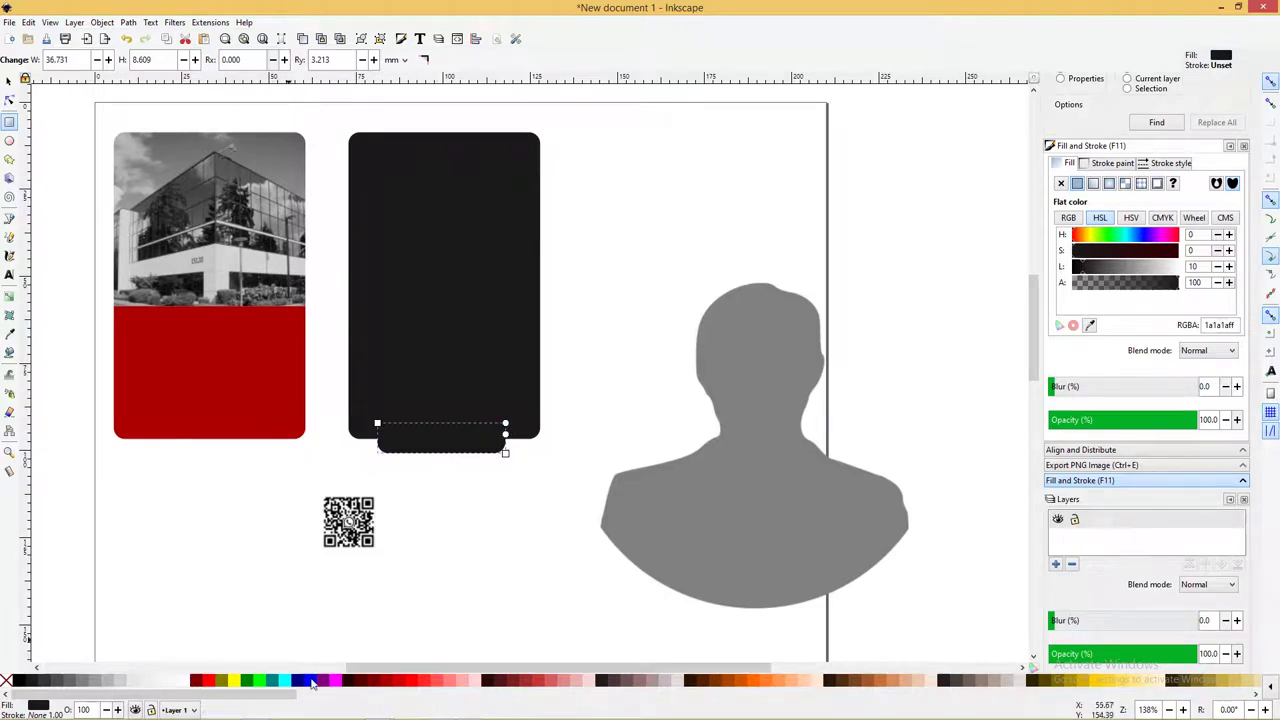
pyautogui.click(363, 684)
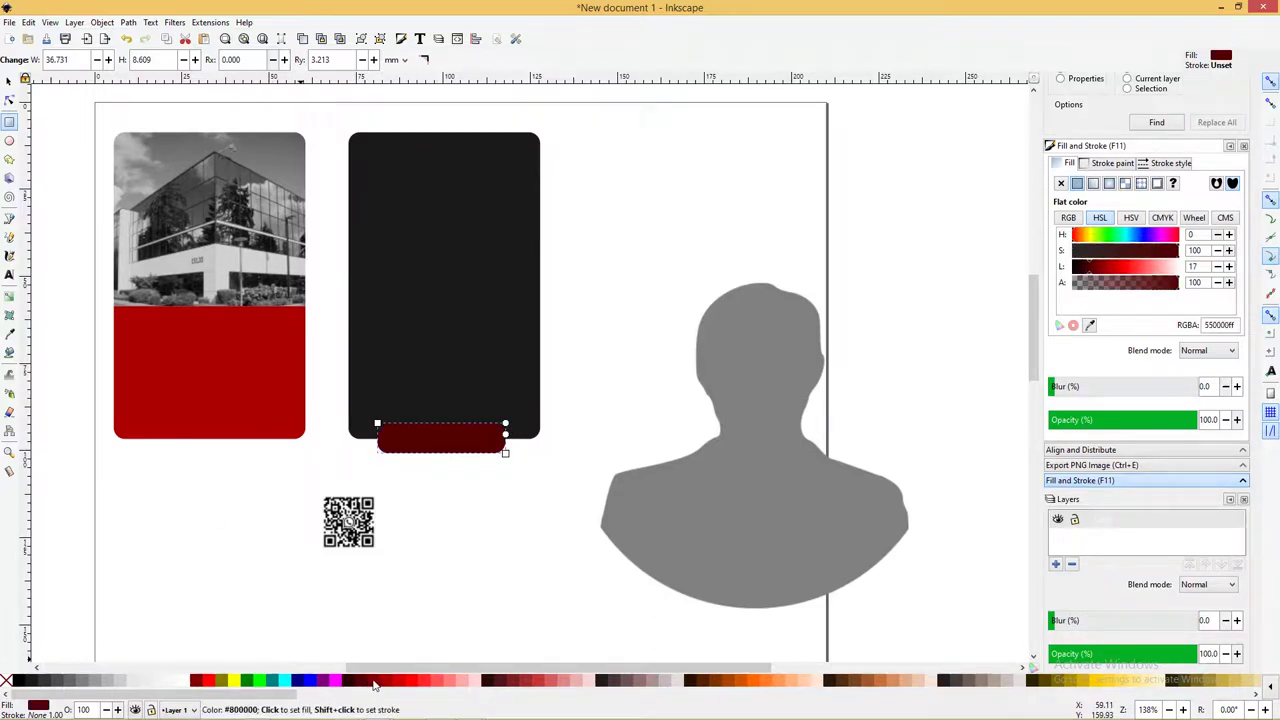
pyautogui.click(373, 684)
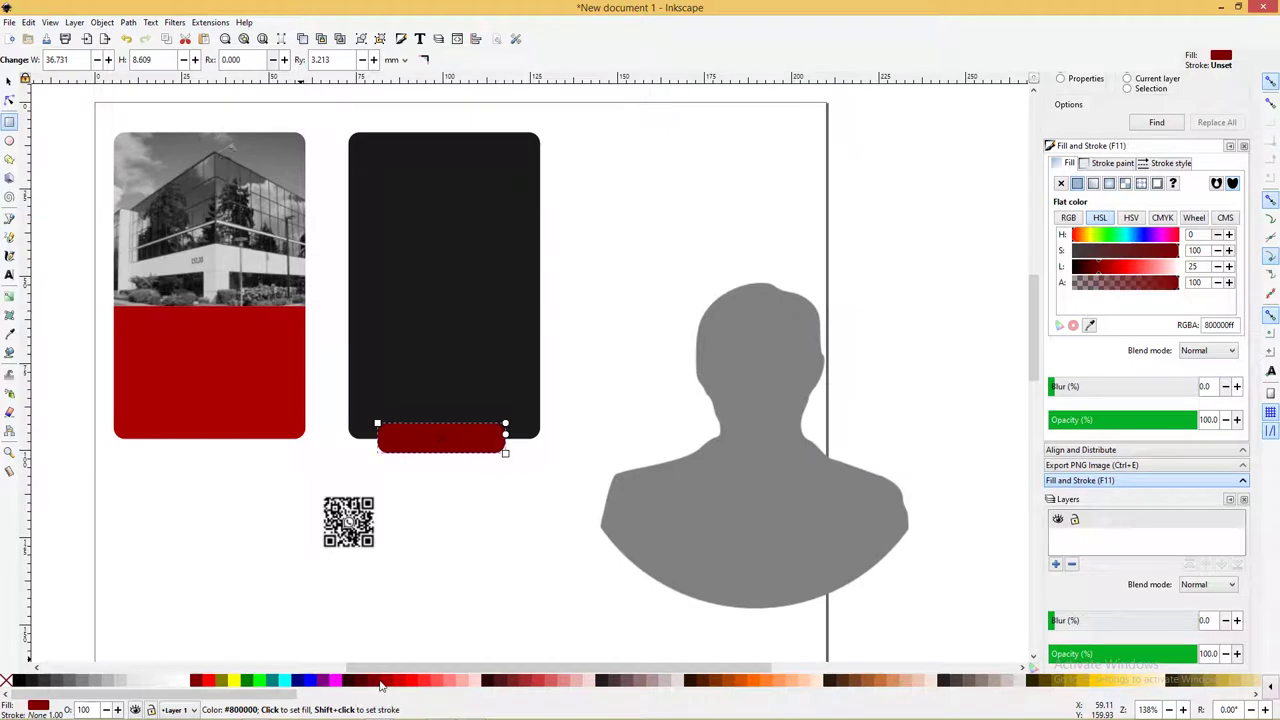
pyautogui.click(389, 681)
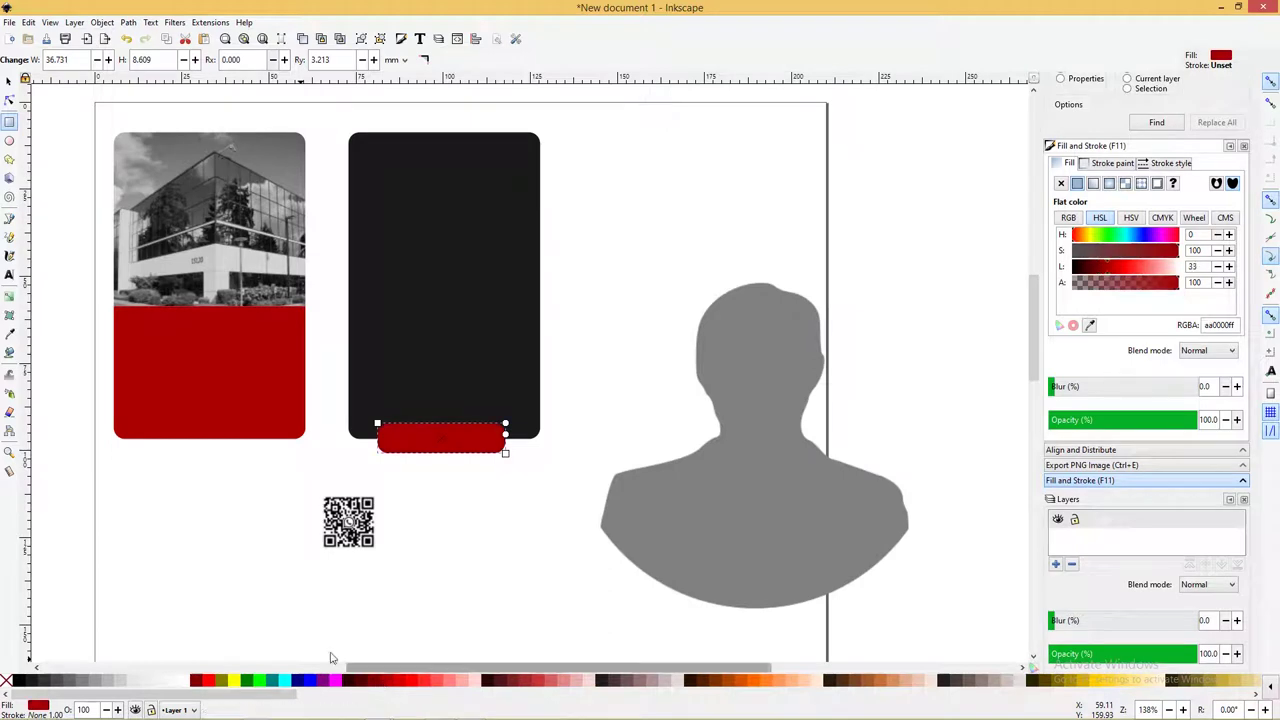
# Resize the red rectangle into a thin, wide bar spanning the card's bottom edge
pyautogui.click(9, 100)
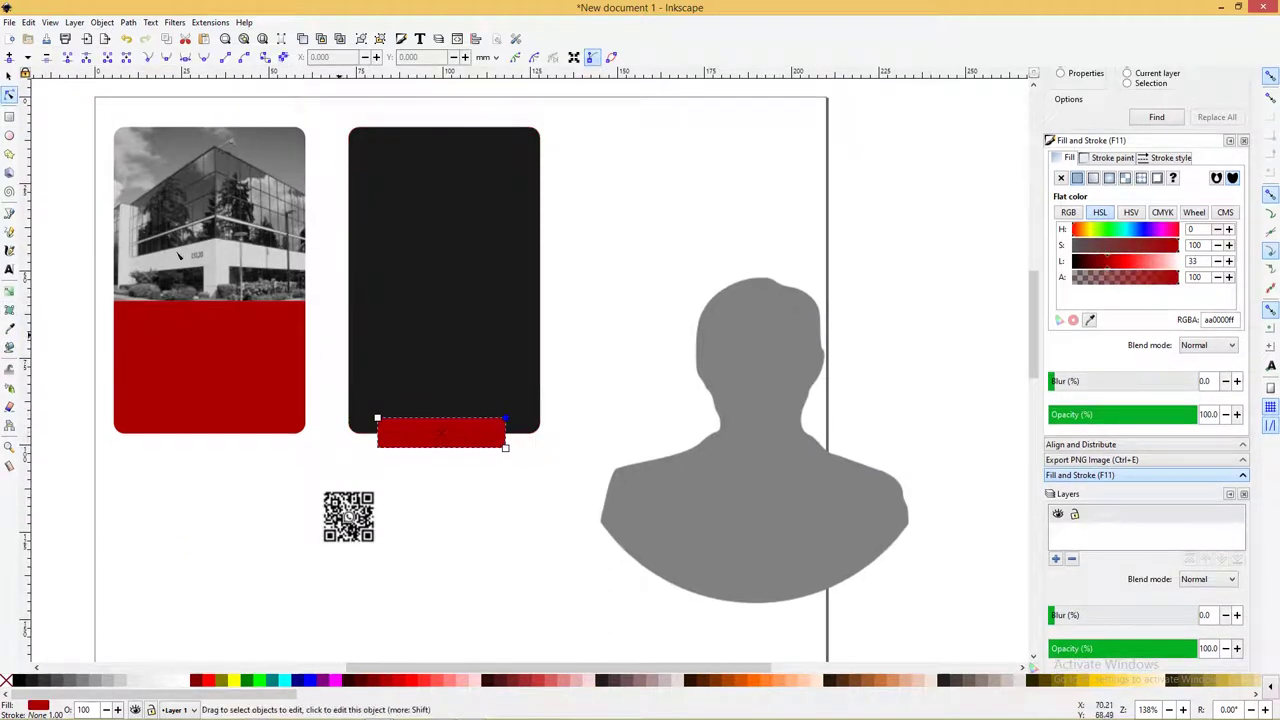
pyautogui.press('s')
pyautogui.scroll(1, 466, 425)
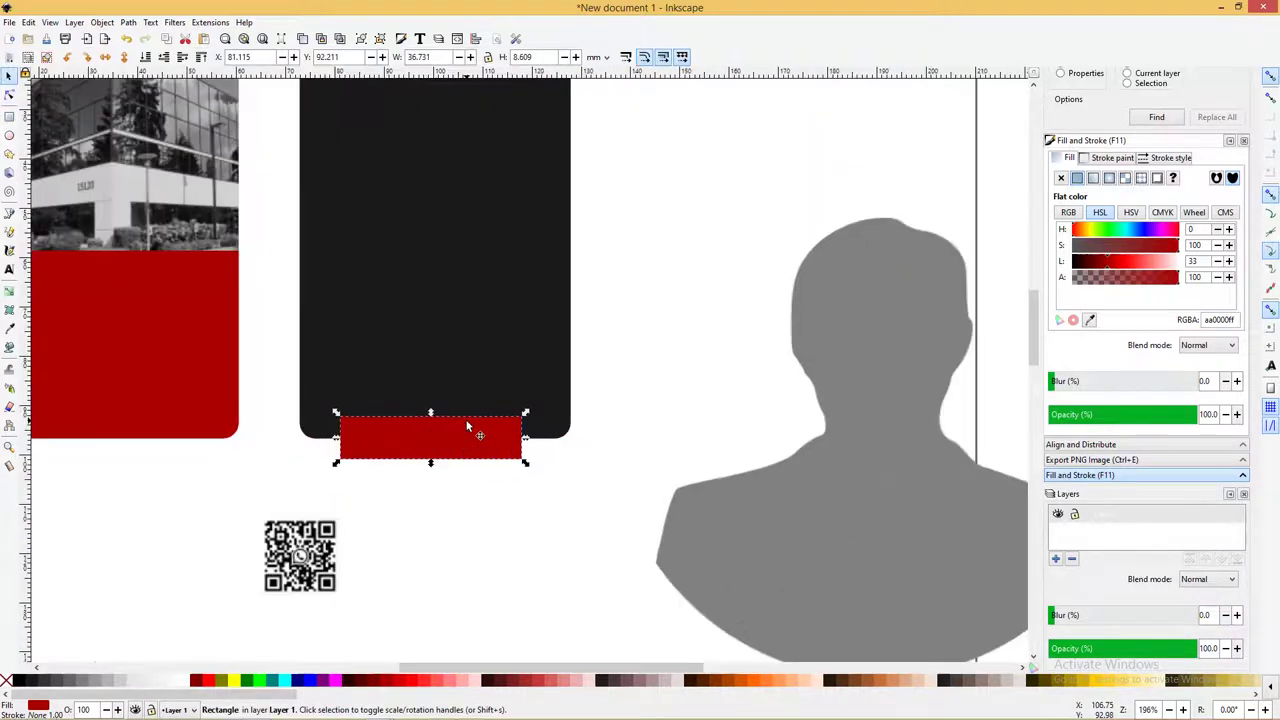
pyautogui.scroll(1, 466, 420)
pyautogui.moveTo(417, 479); pyautogui.dragTo(435, 433)
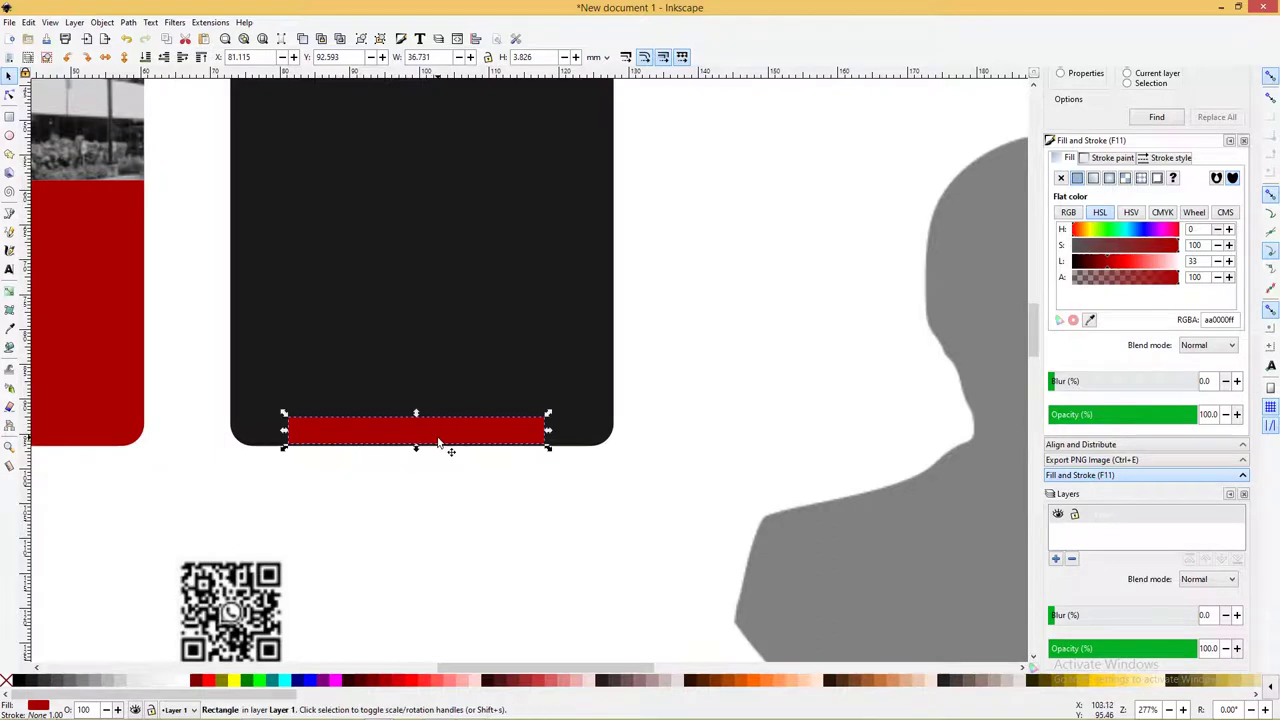
pyautogui.moveTo(545, 431)
pyautogui.mouseDown()
pyautogui.moveTo(568, 431)
pyautogui.moveTo(507, 431)
pyautogui.mouseUp()
pyautogui.keyDown('shift'); pyautogui.click(486, 399); pyautogui.keyUp('shift')
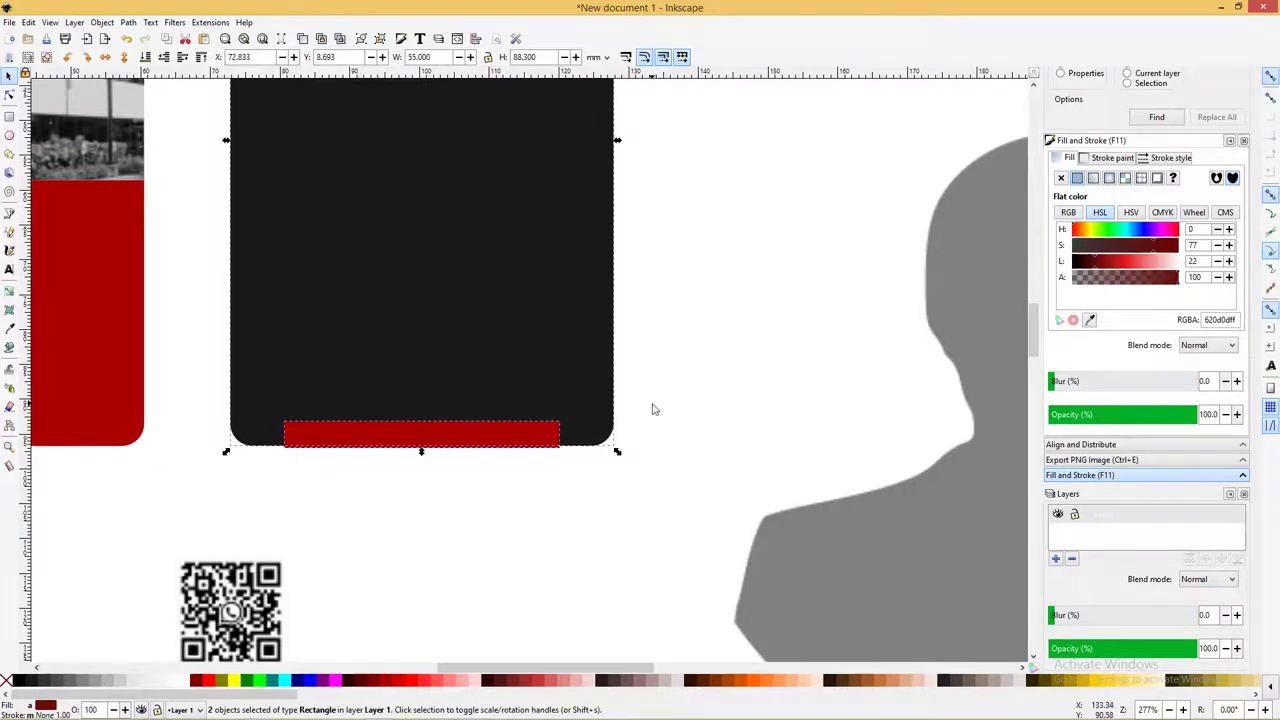
# Align the red bar to the card's bottom edge and thin it slightly
pyautogui.press('ctrl+alt+KP_2')
pyautogui.click(731, 385)
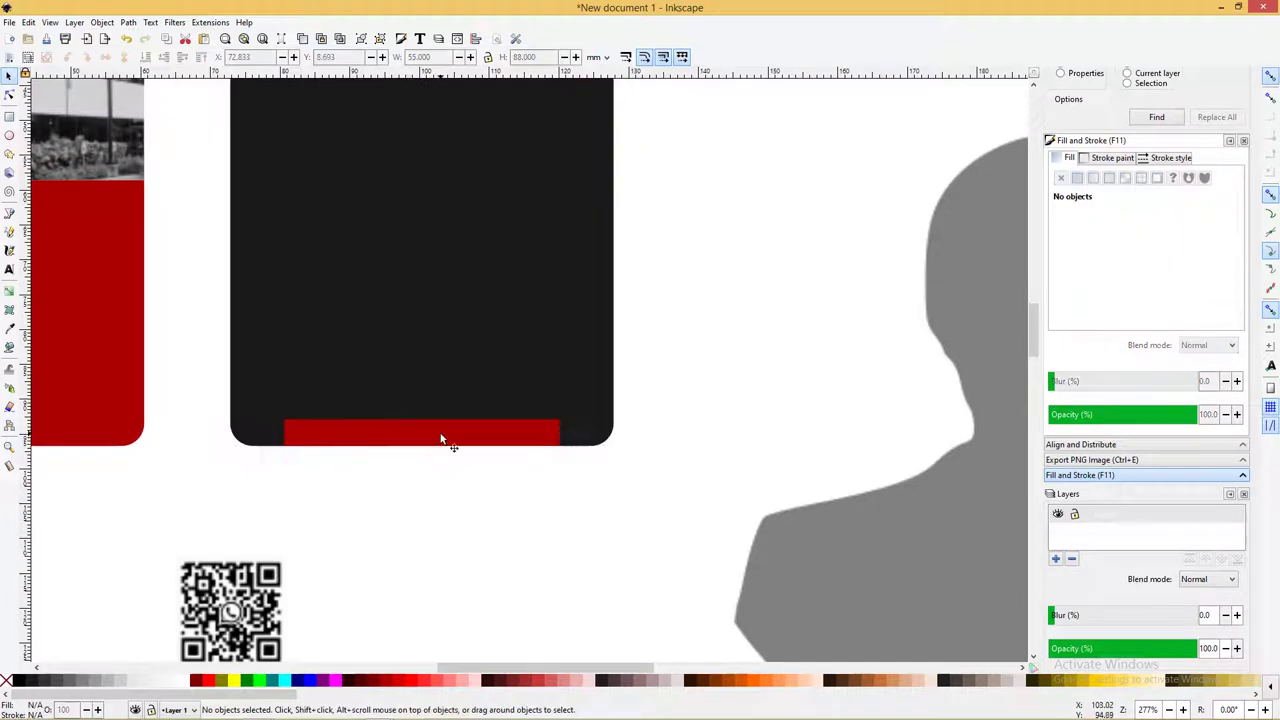
pyautogui.click(441, 440)
pyautogui.scroll(1, 457, 443)
pyautogui.moveTo(402, 408); pyautogui.dragTo(401, 417)
pyautogui.click(455, 491)
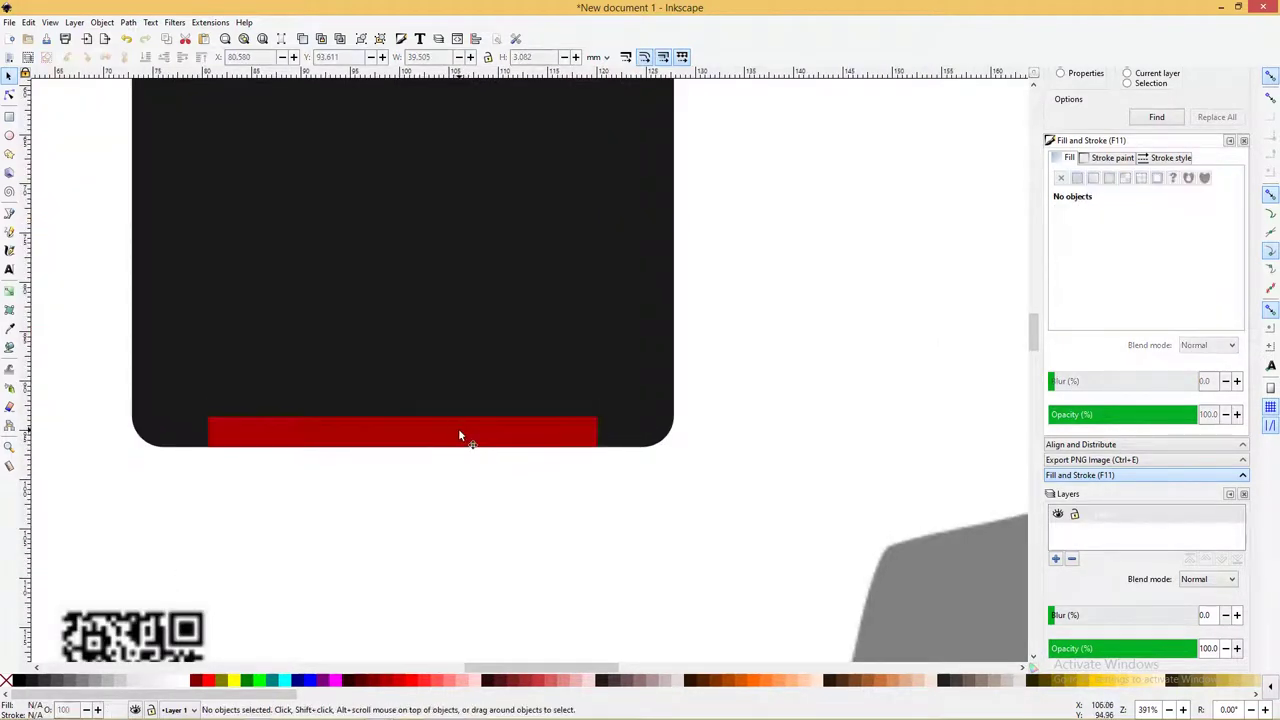
# Duplicate the red bar, make the copy black and blur it into a shadow
pyautogui.click(460, 433)
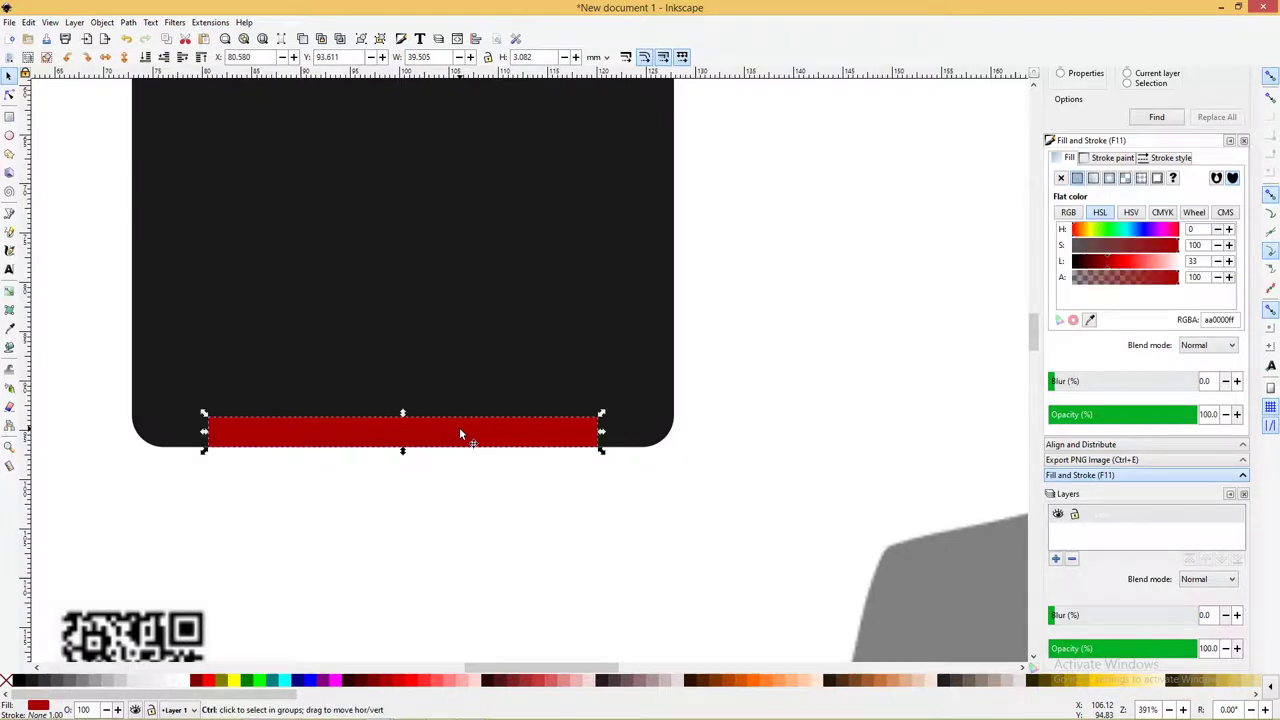
pyautogui.hotkey('ctrl', 'd')
pyautogui.moveTo(460, 433); pyautogui.dragTo(540, 387)
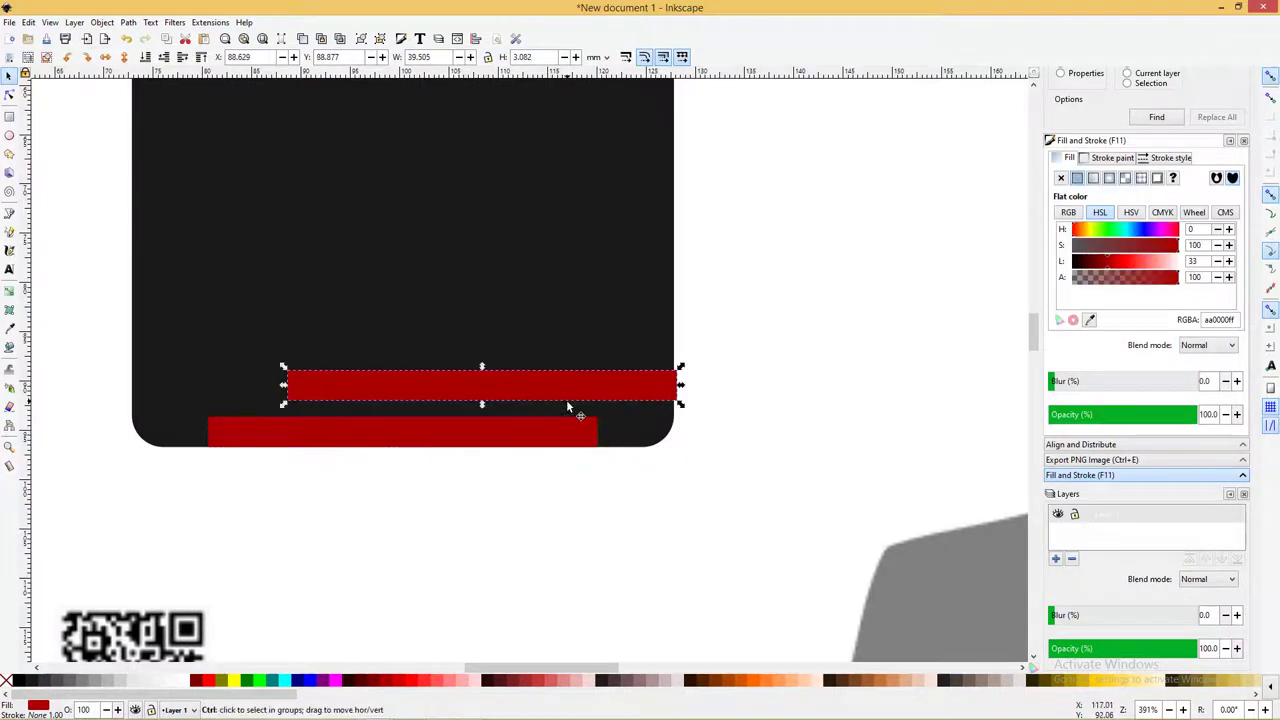
pyautogui.hotkey('ctrl', 'z')
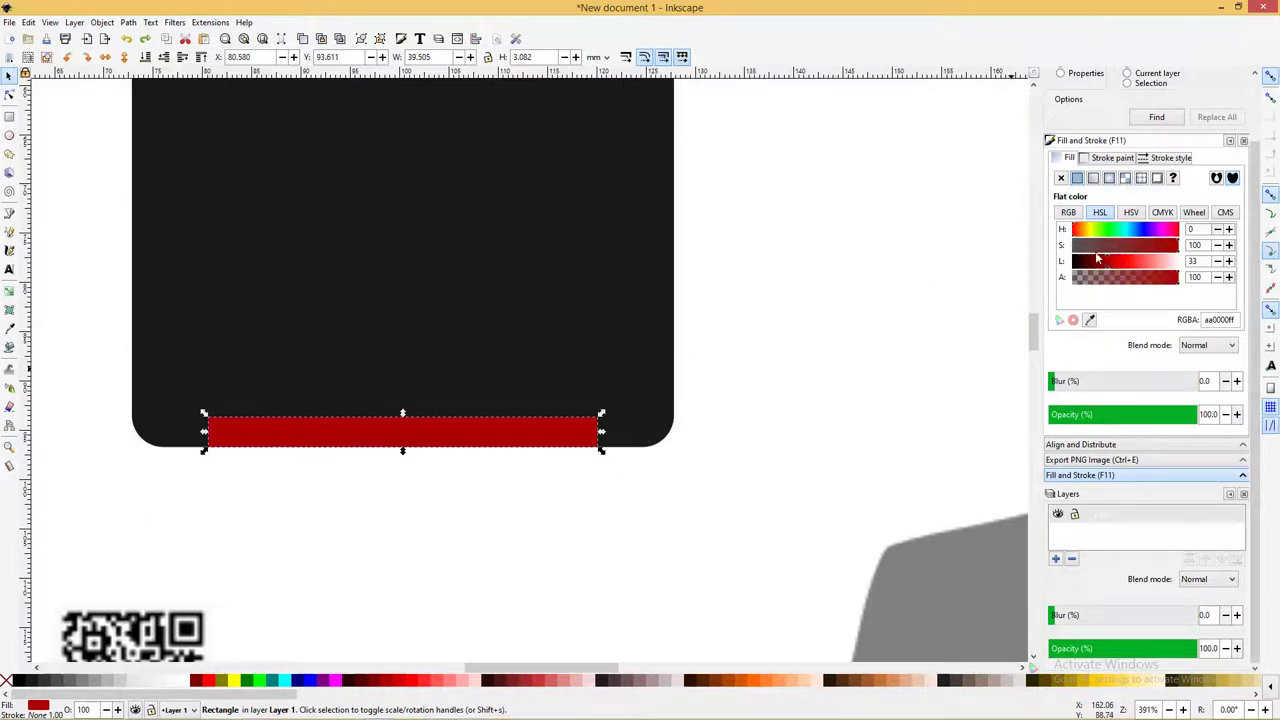
pyautogui.moveTo(1108, 260); pyautogui.dragTo(1026, 258)
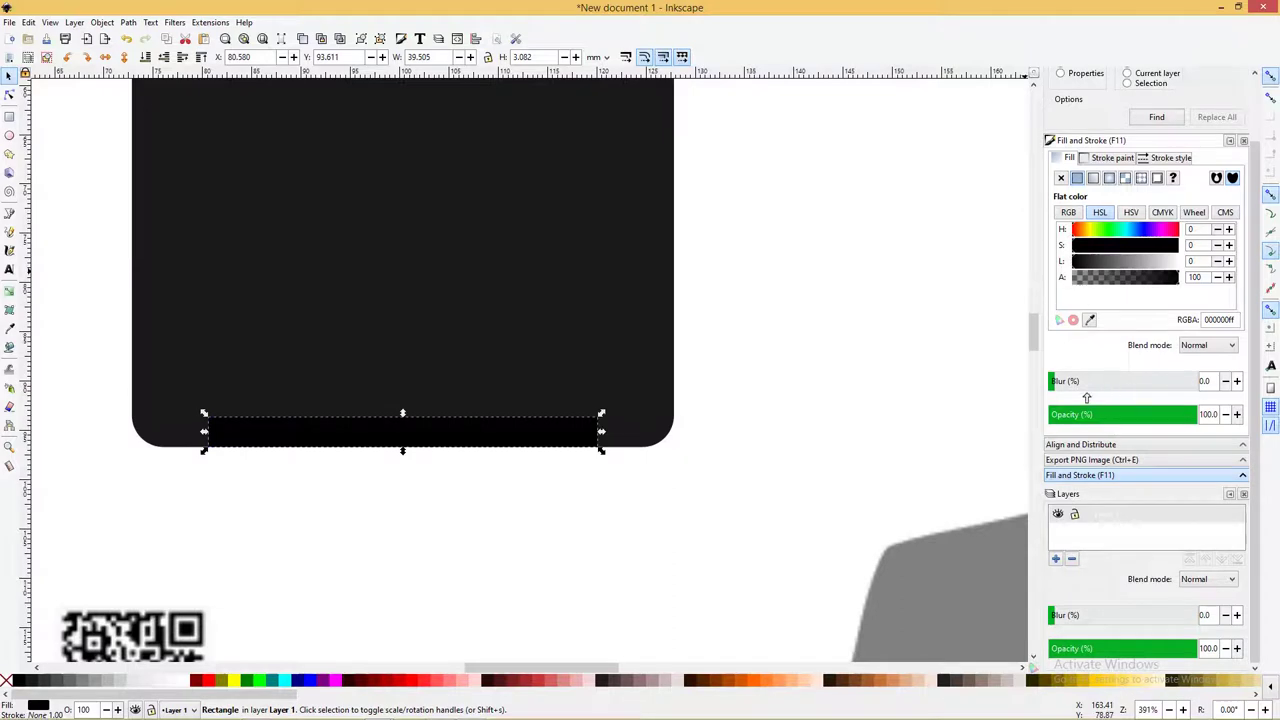
pyautogui.moveTo(1056, 381); pyautogui.dragTo(1071, 381)
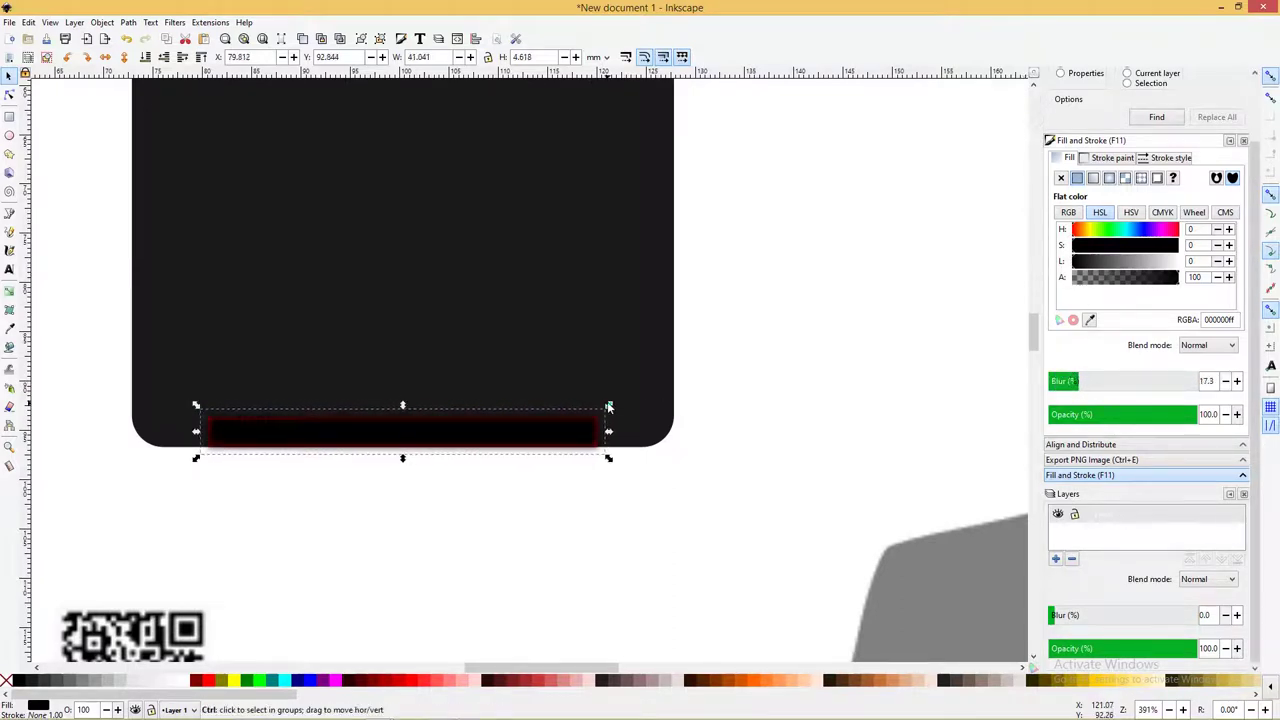
# Enlarge the blurred shadow slightly and shift it left behind the red bar
pyautogui.moveTo(609, 406); pyautogui.dragTo(622, 386)
pyautogui.moveTo(533, 432); pyautogui.dragTo(519, 428)
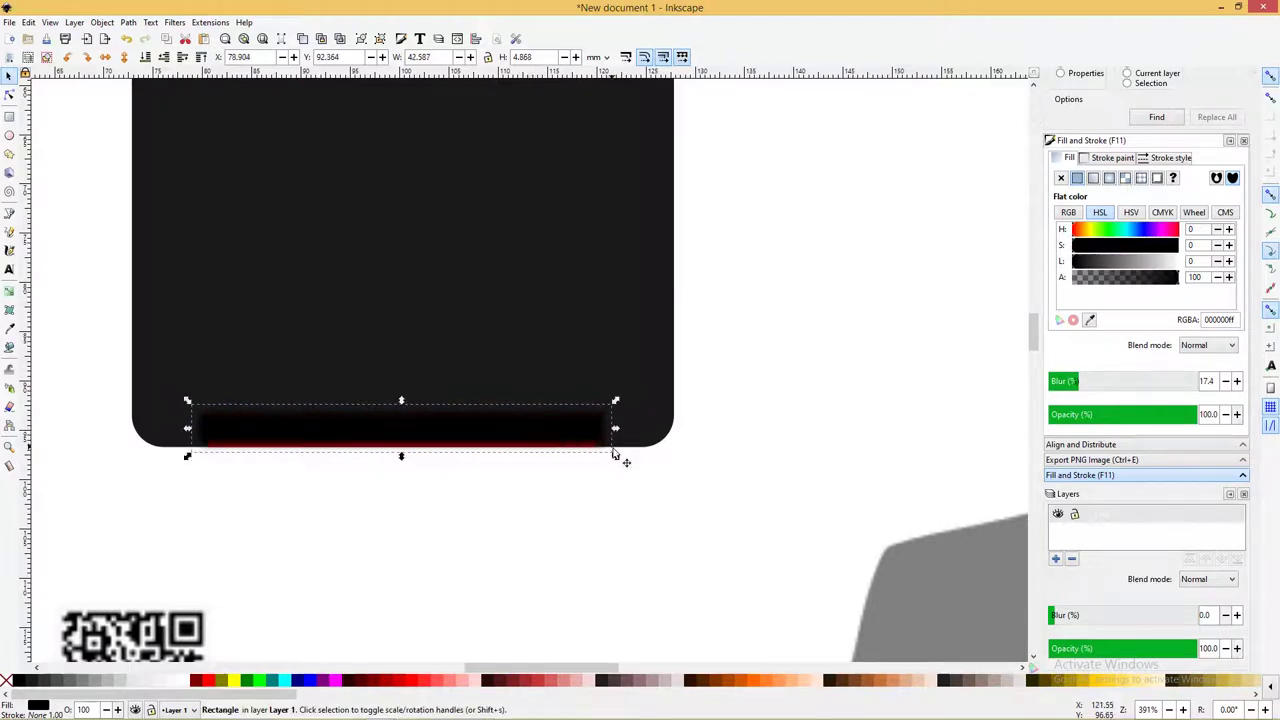
pyautogui.moveTo(614, 455); pyautogui.dragTo(621, 458)
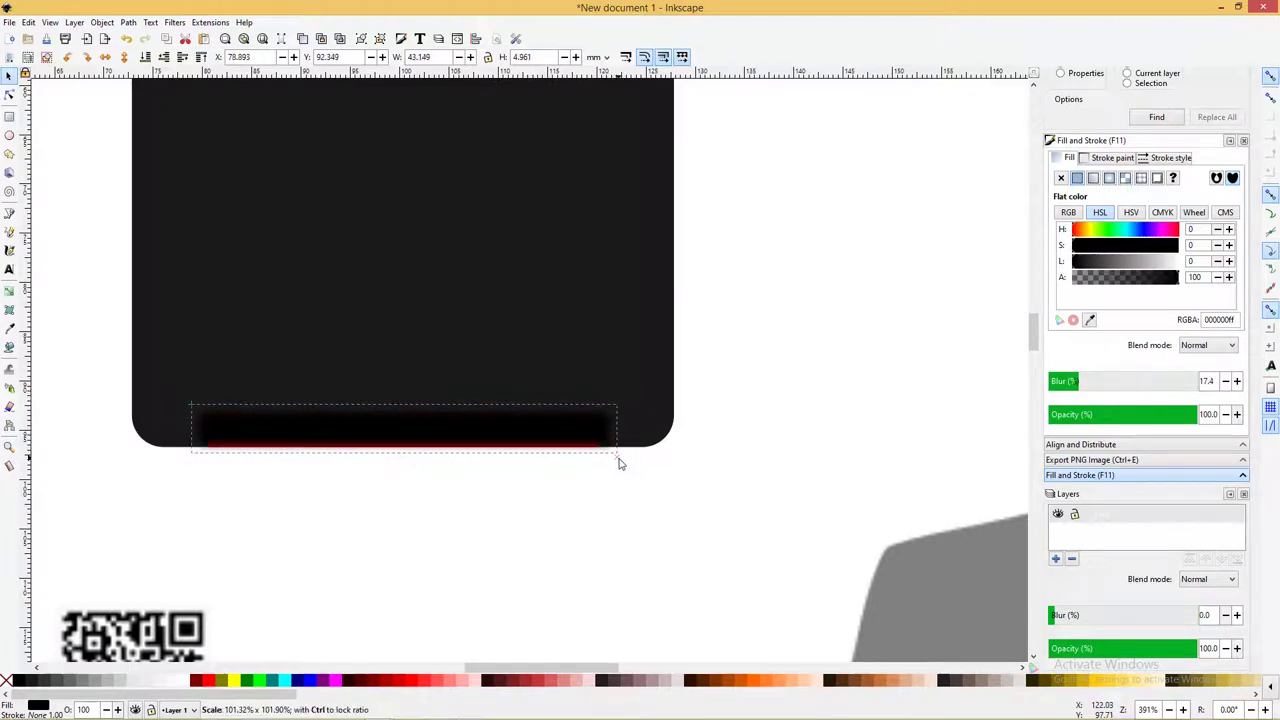
pyautogui.click(538, 418)
pyautogui.keyDown('shift'); pyautogui.click(601, 355); pyautogui.keyUp('shift')
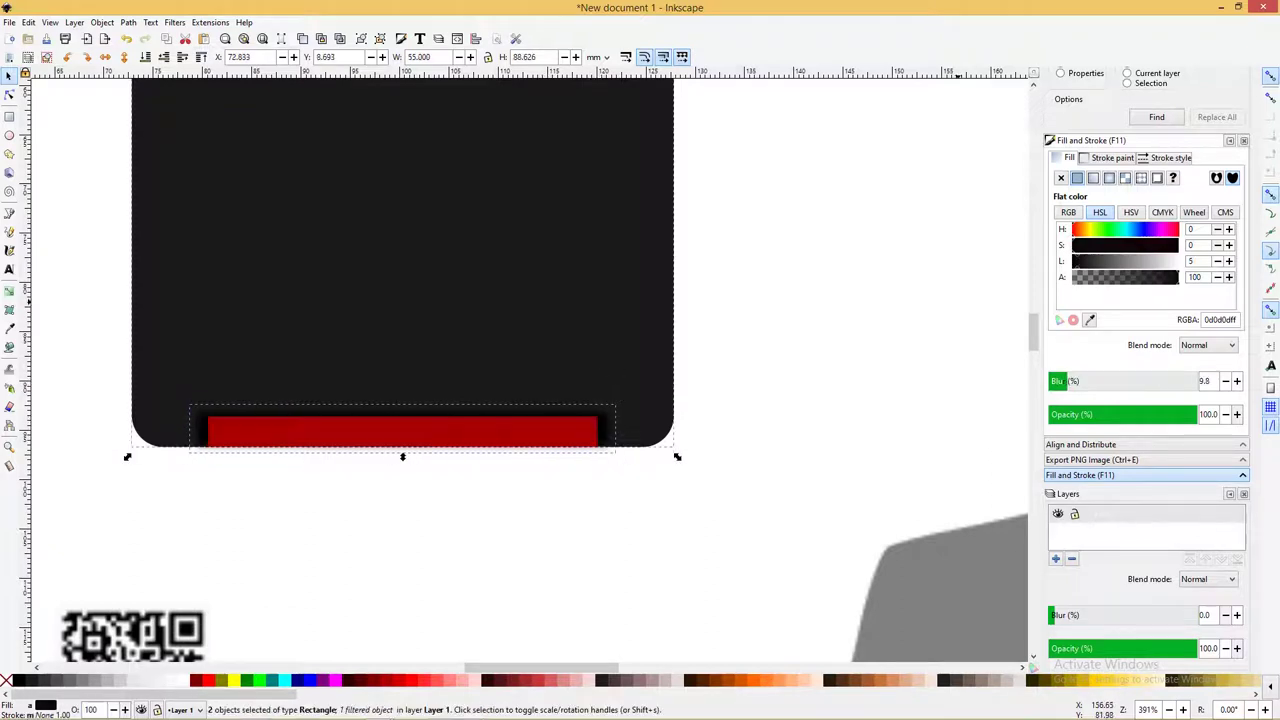
pyautogui.click(855, 302)
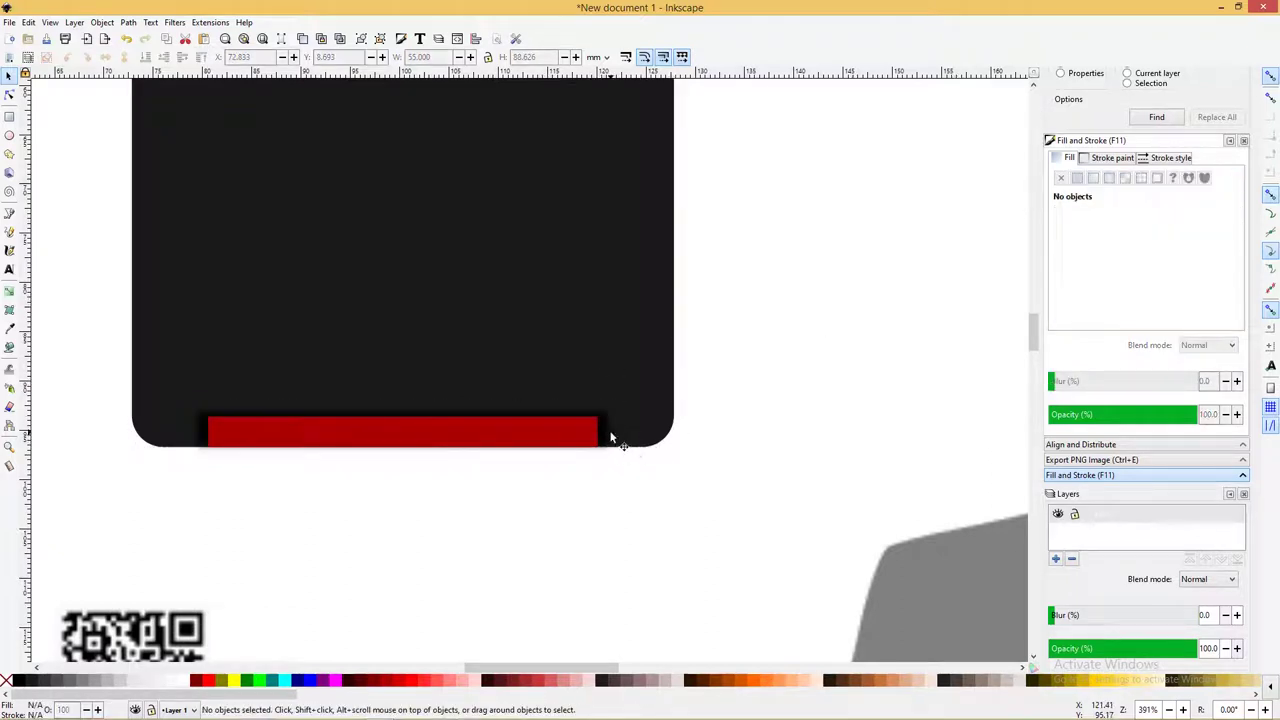
pyautogui.moveTo(615, 437); pyautogui.dragTo(663, 428)
pyautogui.hotkey('ctrl', 'z')
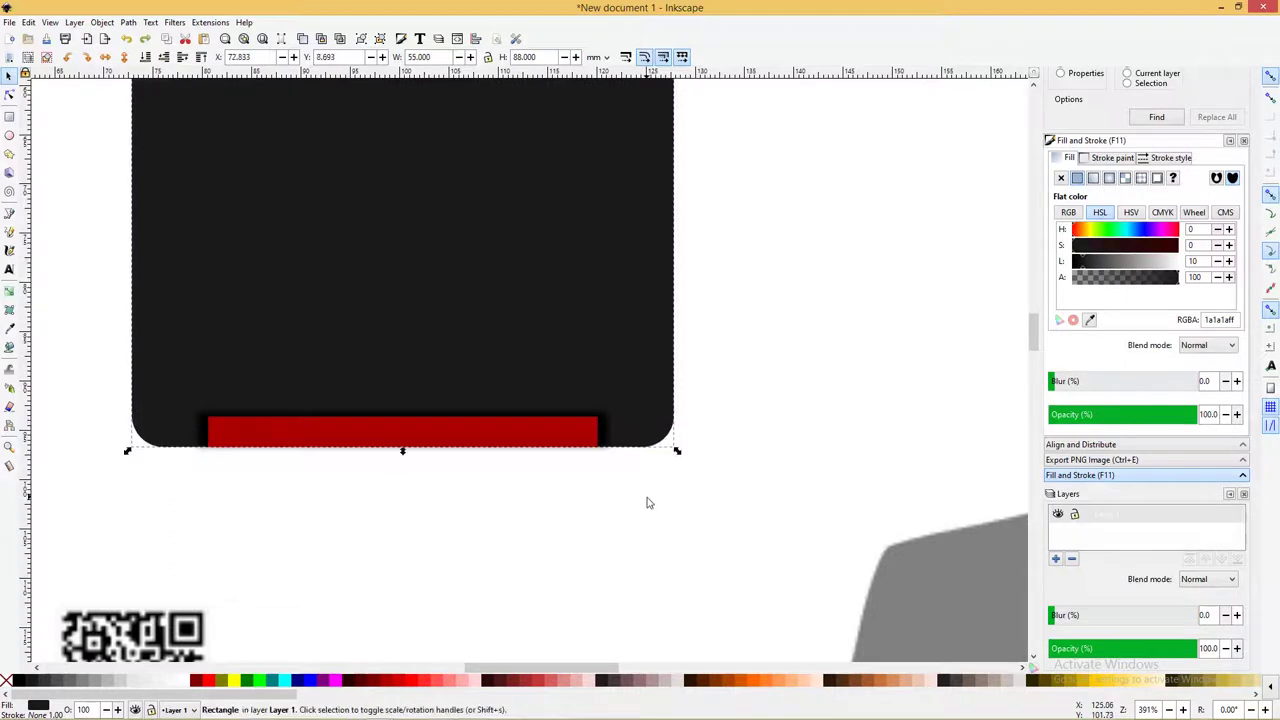
# Narrow the shadow rectangle's left side so it fits snugly behind the red bar
pyautogui.click(640, 488)
pyautogui.click(605, 428)
pyautogui.keyDown('alt'); pyautogui.click(602, 431); pyautogui.keyUp('alt')
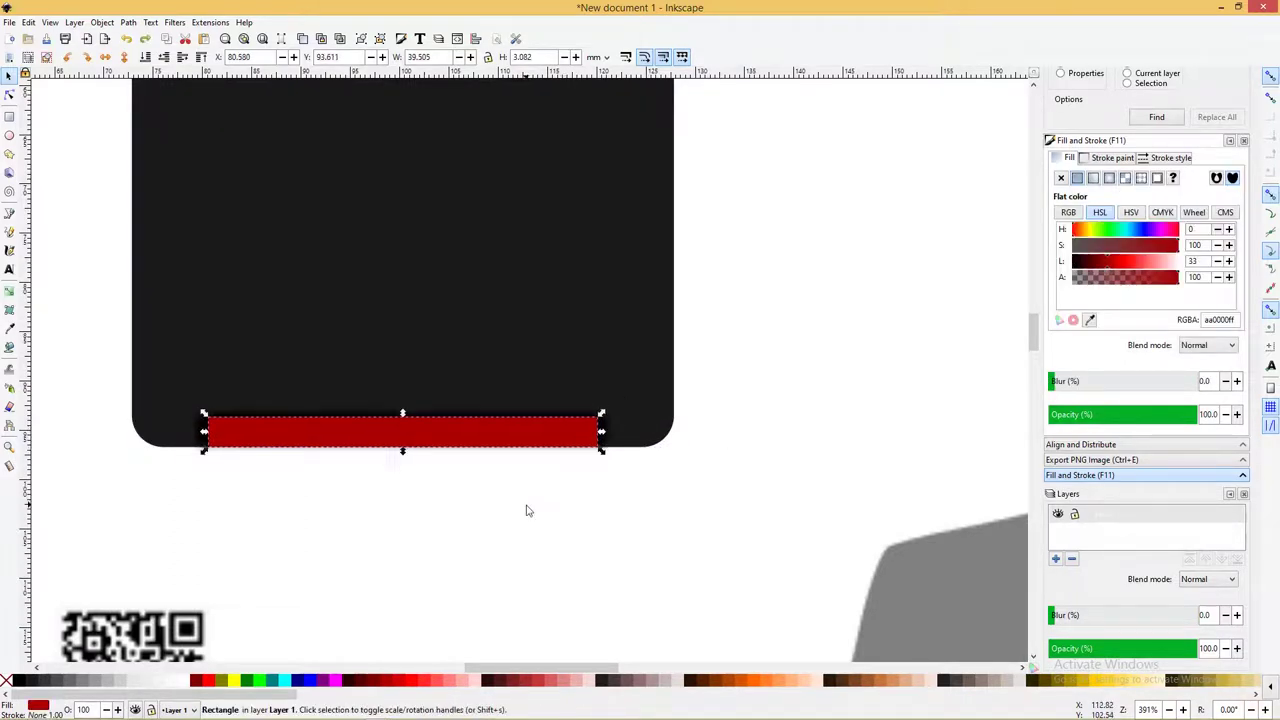
pyautogui.press('Escape')
pyautogui.click(193, 427)
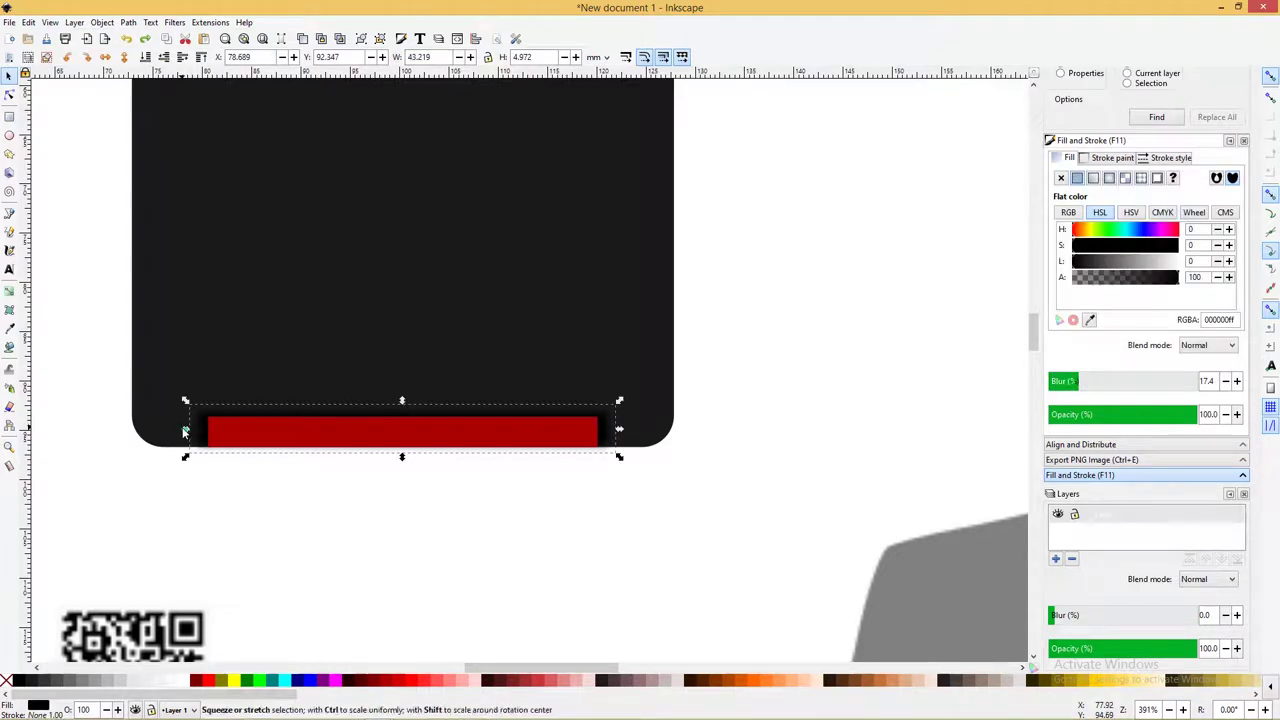
pyautogui.moveTo(186, 430); pyautogui.dragTo(191, 428)
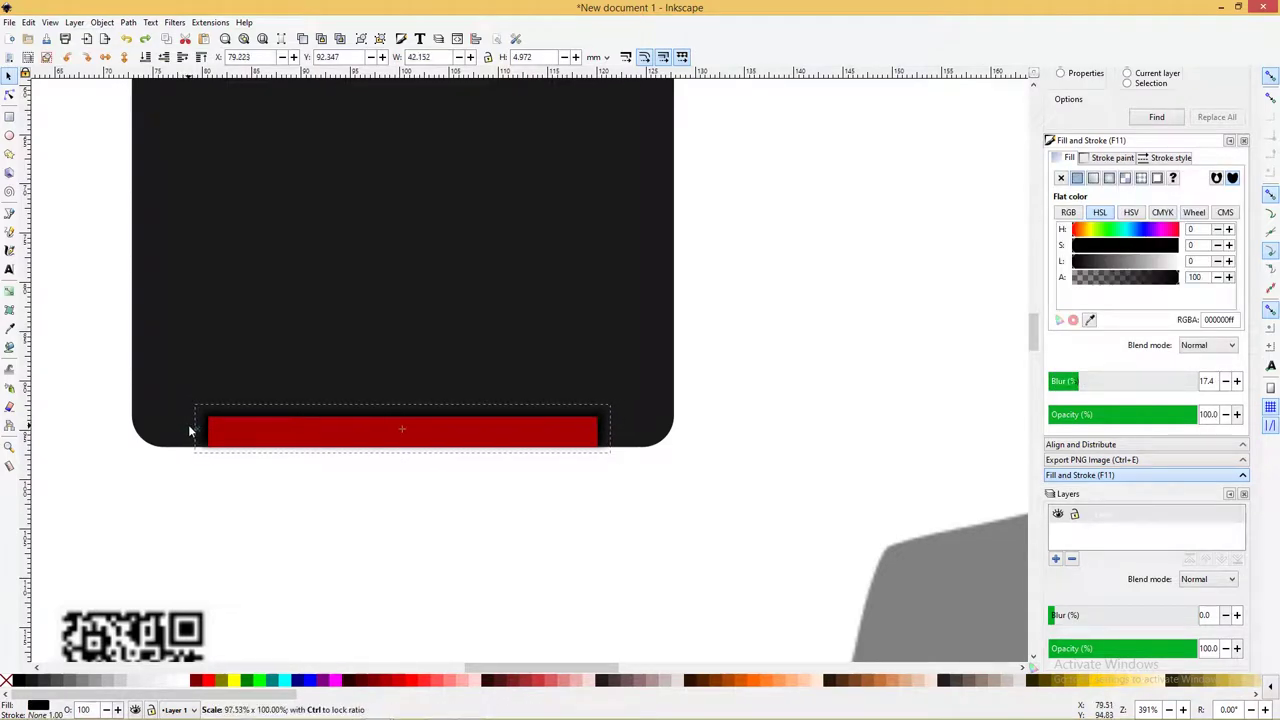
pyautogui.click(483, 494)
pyautogui.scroll(-4, 500, 480)
pyautogui.scroll(2, 519, 475)
pyautogui.scroll(1, 519, 475)
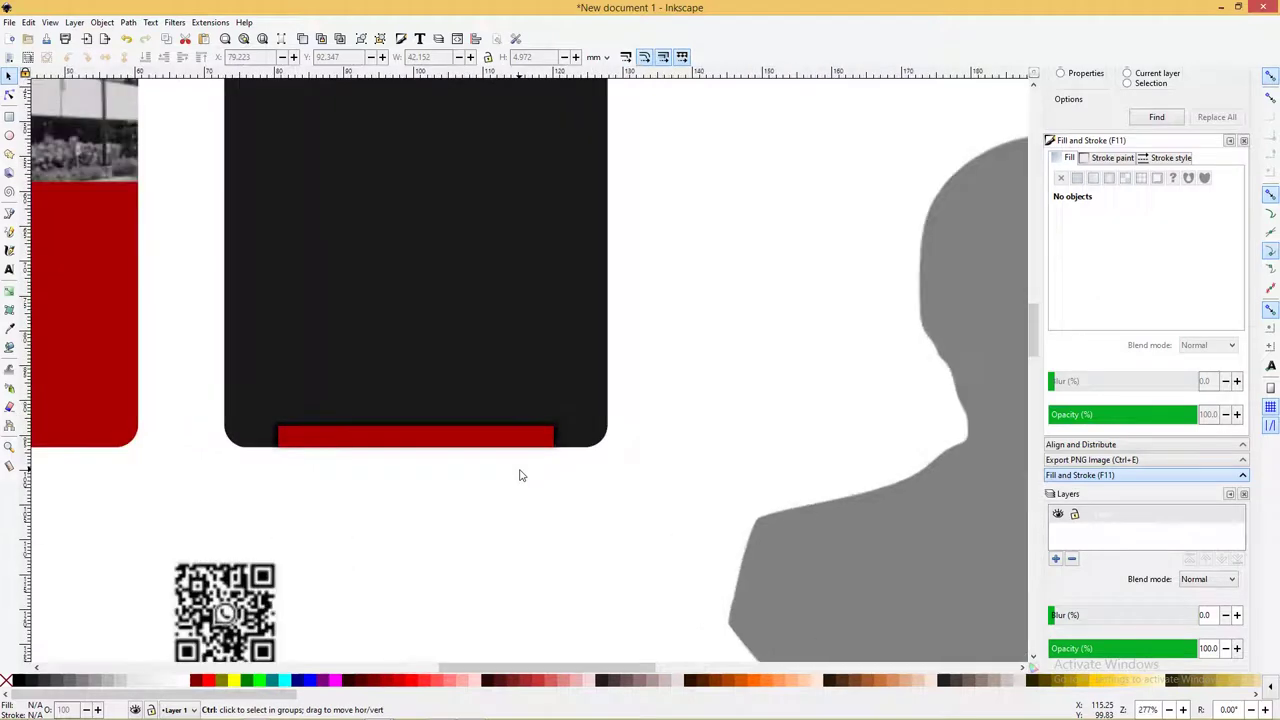
pyautogui.scroll(-1, 519, 475)
pyautogui.scroll(4, 361, 455)
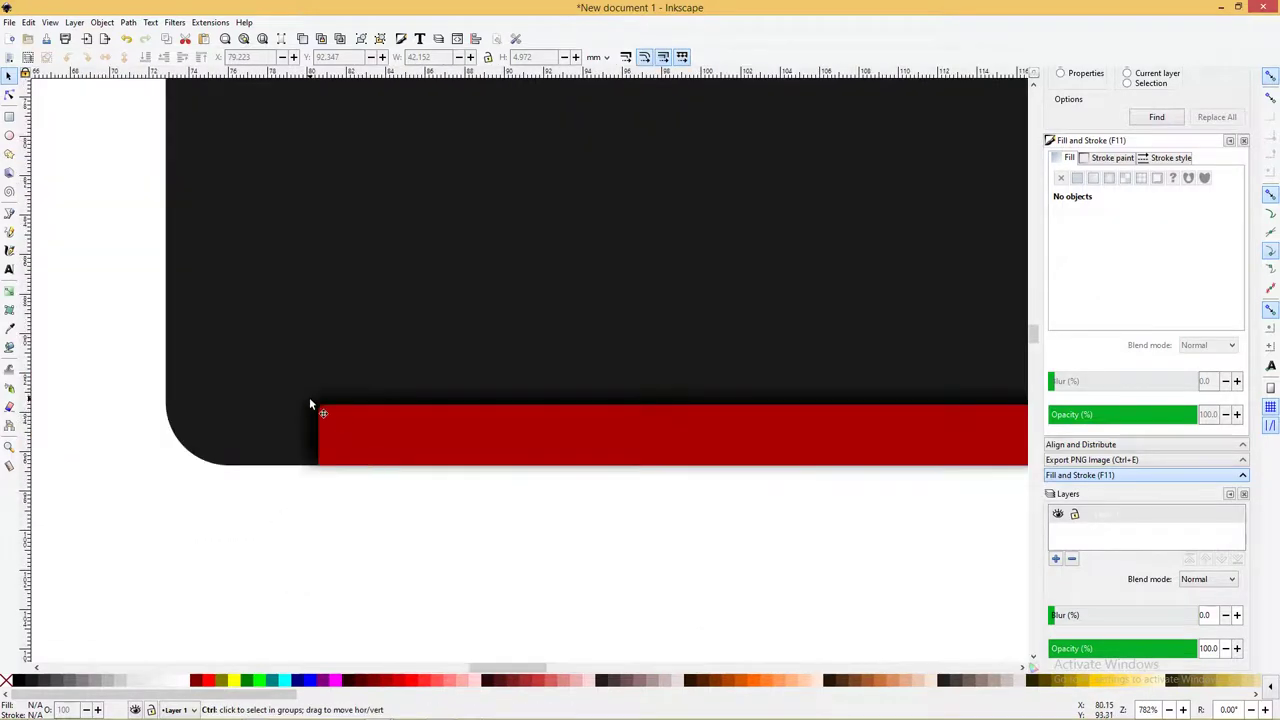
pyautogui.scroll(3, 309, 400)
pyautogui.scroll(-3, 380, 479)
pyautogui.scroll(-6, 382, 478)
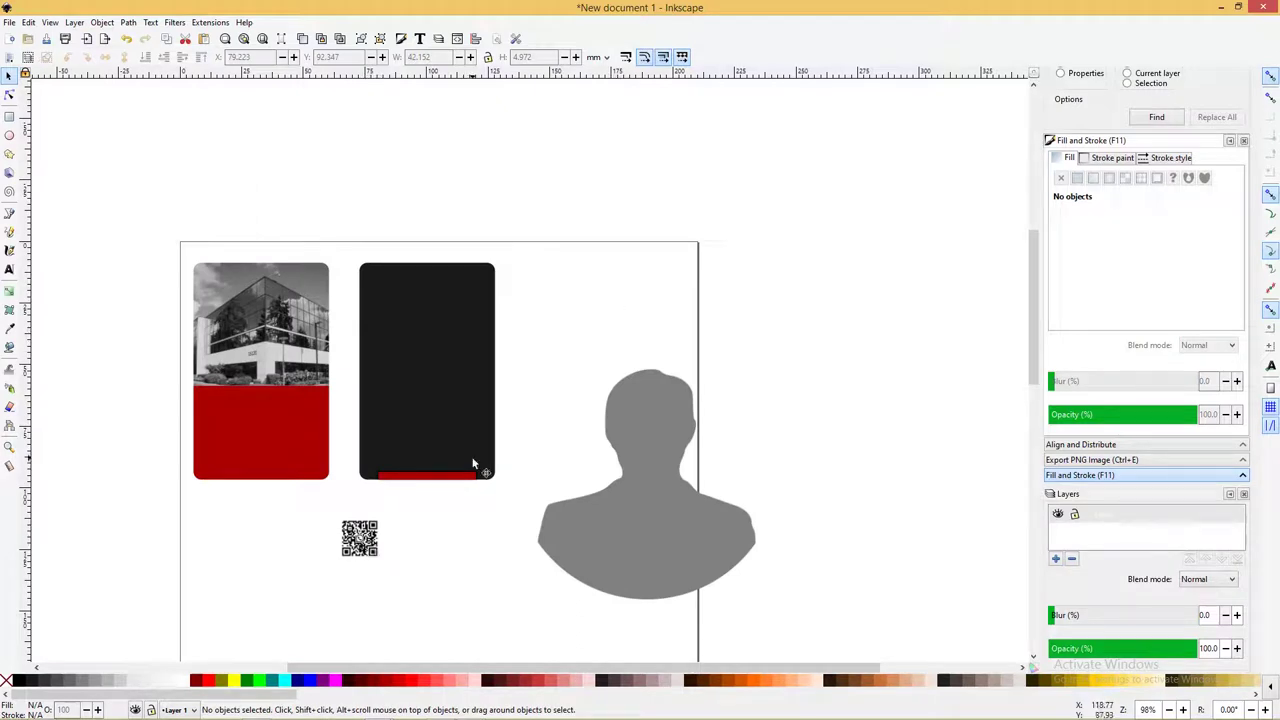
# Draw a circle on the black card and fill it 50% grey (#808080)
pyautogui.click(646, 487)
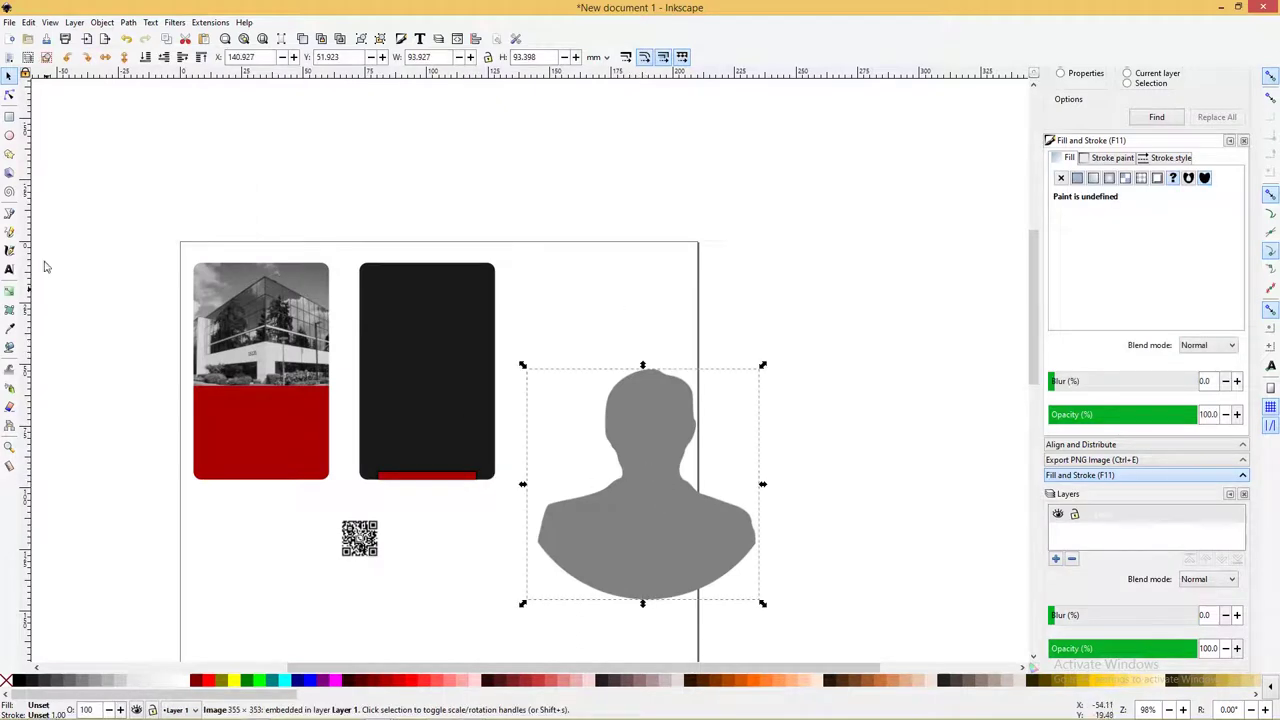
pyautogui.click(10, 137)
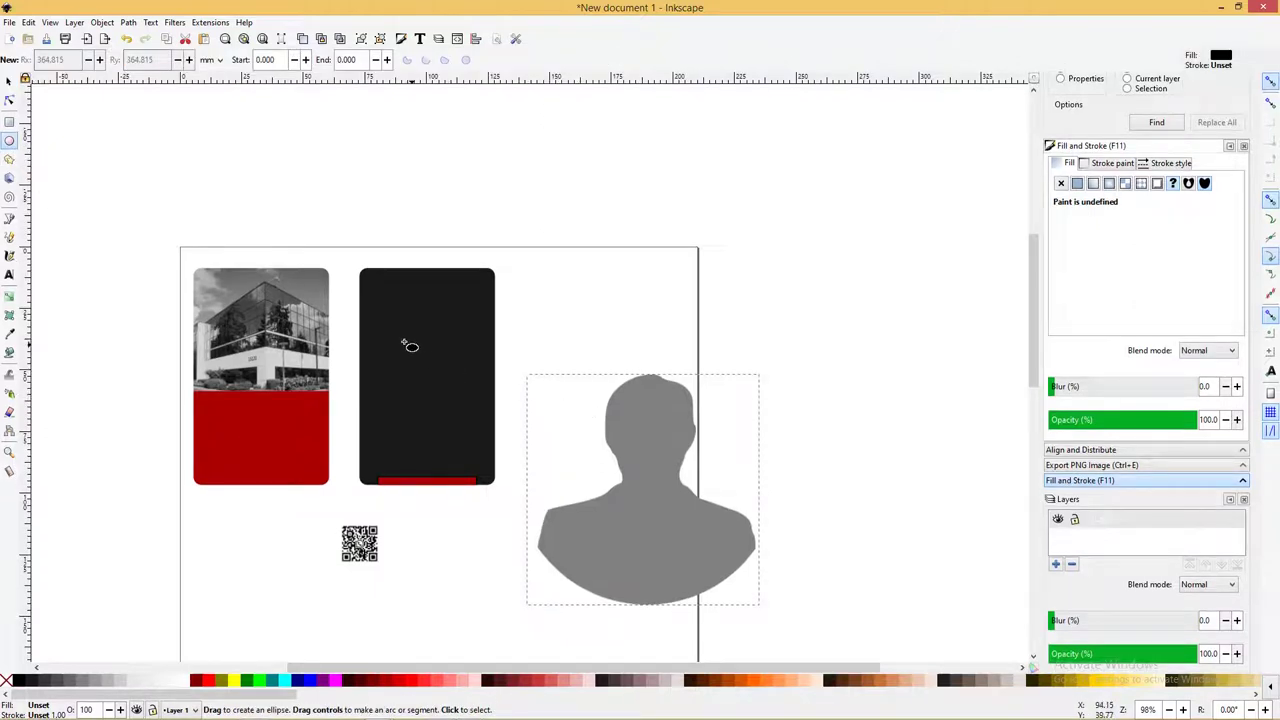
pyautogui.moveTo(382, 328); pyautogui.dragTo(454, 415)
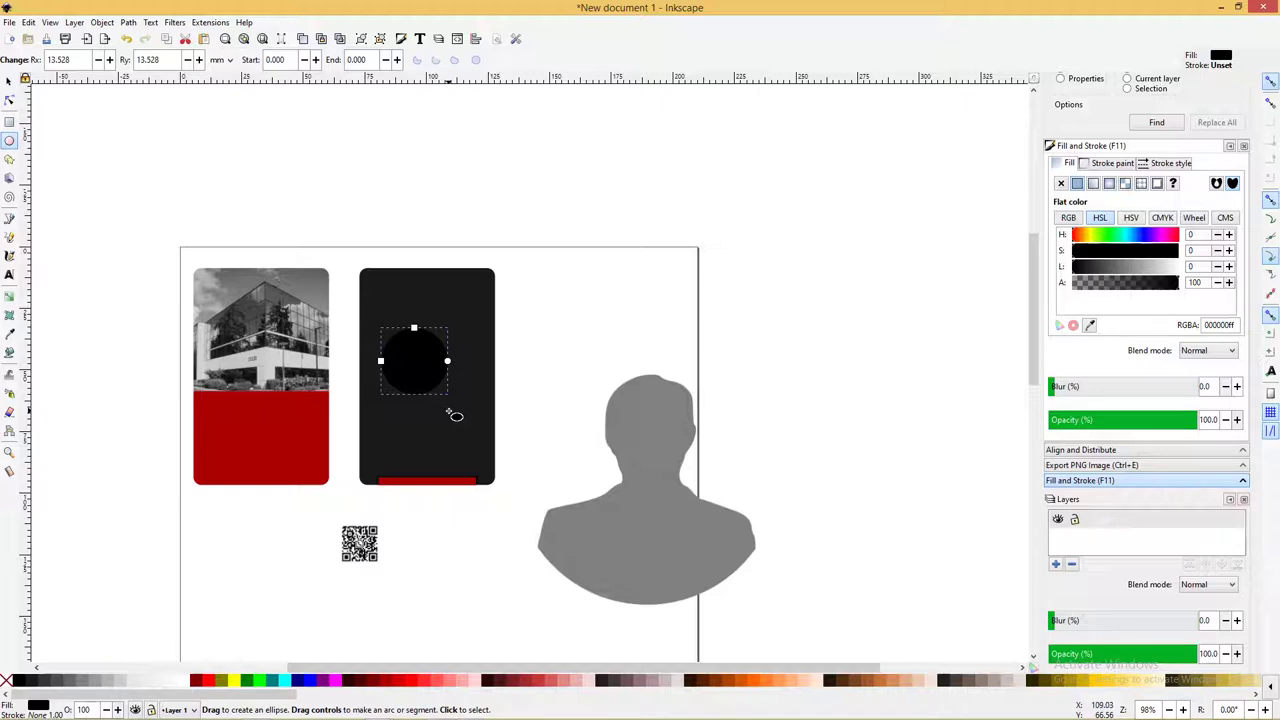
pyautogui.click(103, 682)
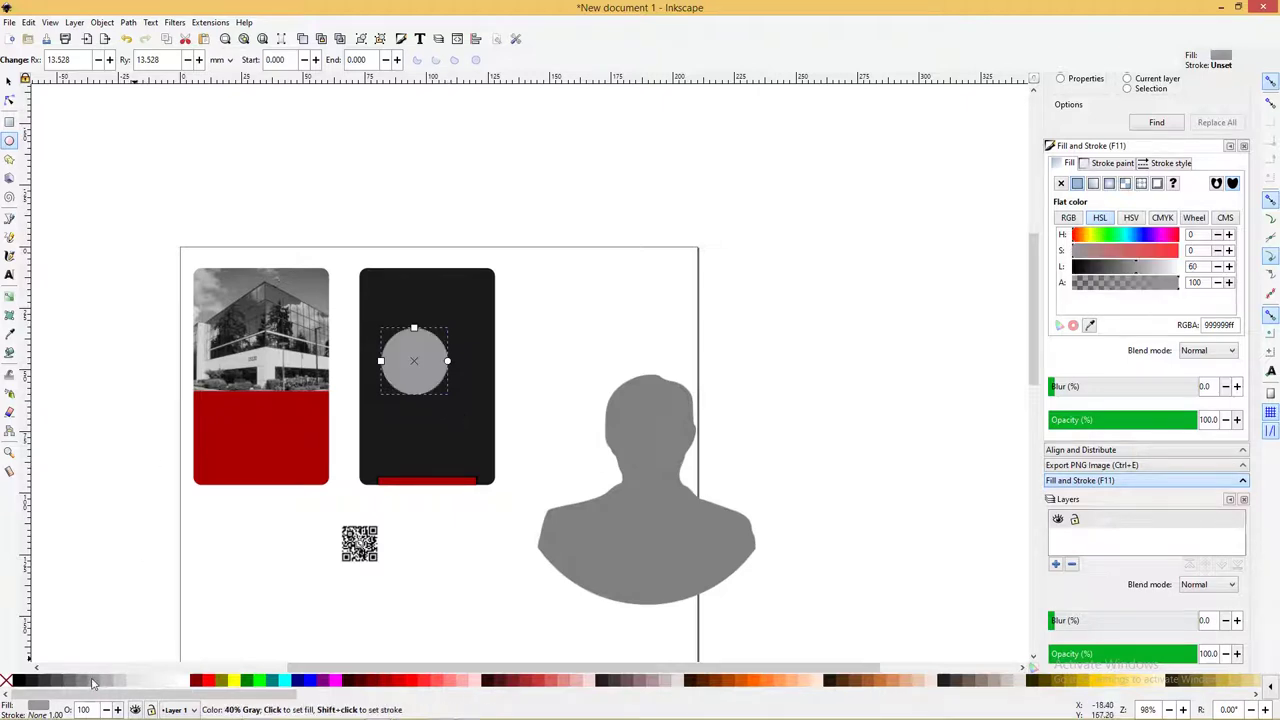
pyautogui.click(86, 683)
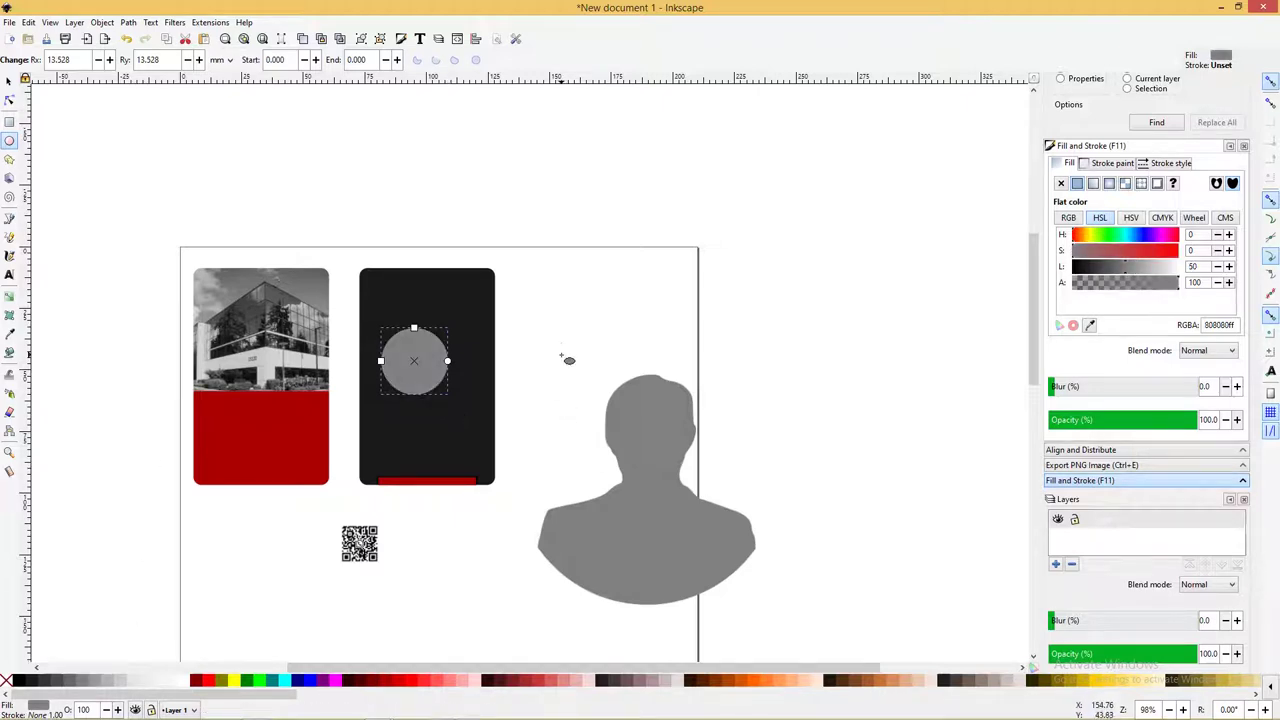
# Shrink the grey circle to about 19.75 mm wide and move it higher on the card
pyautogui.click(9, 82)
pyautogui.press('Escape')
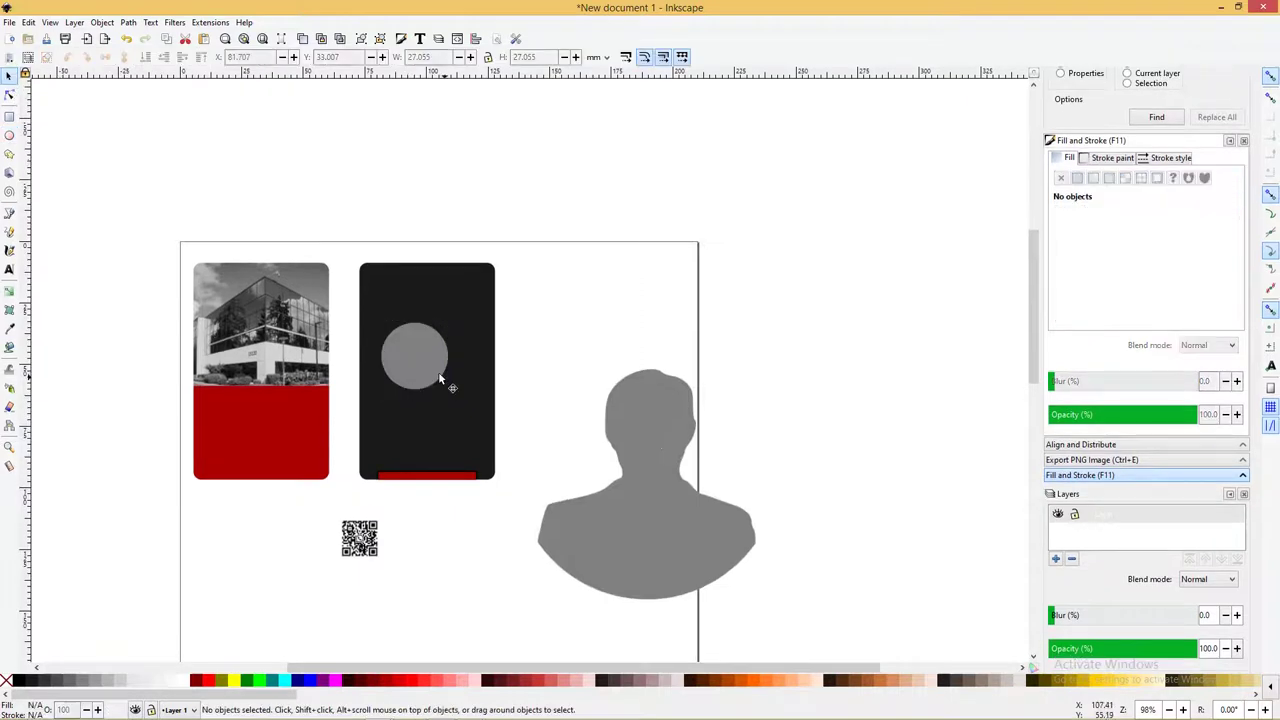
pyautogui.moveTo(428, 372); pyautogui.dragTo(454, 358)
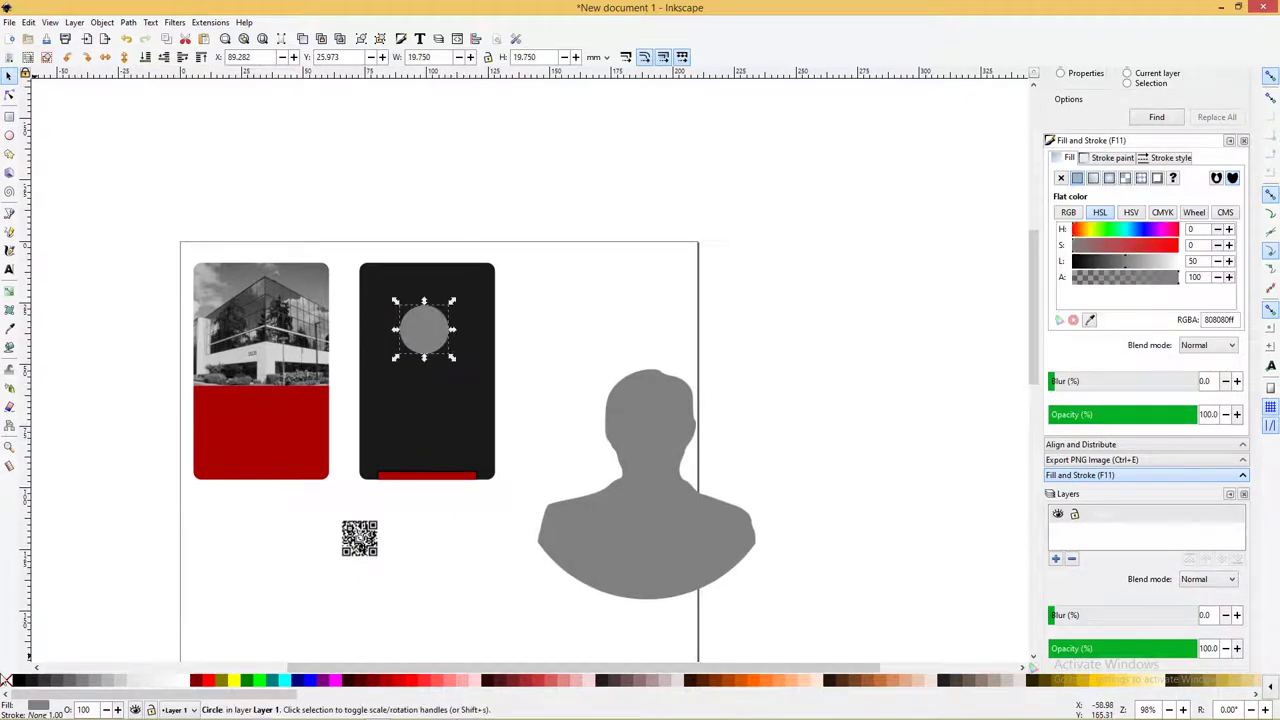
pyautogui.rightClick(5, 680)
pyautogui.click(47, 622)
pyautogui.moveTo(418, 326); pyautogui.dragTo(426, 312)
pyautogui.scroll(1, 490, 338)
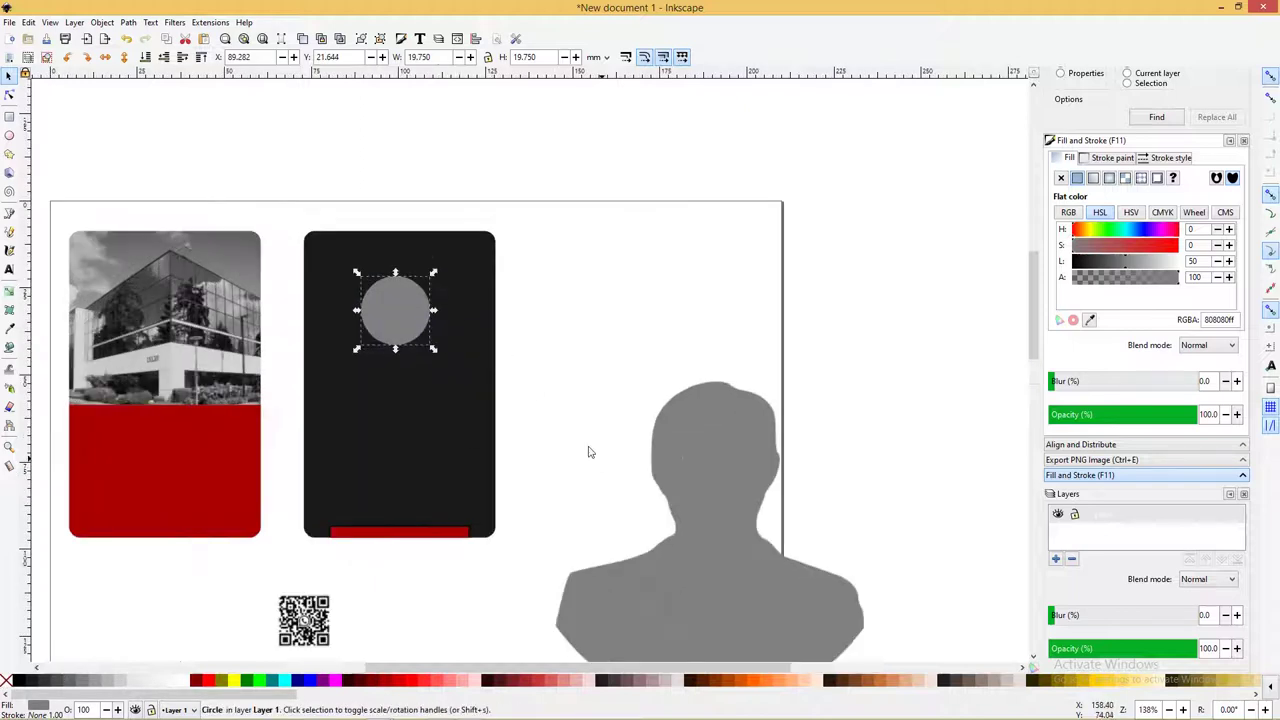
# Move the grey silhouette image onto the black card
pyautogui.click(667, 477)
pyautogui.moveTo(667, 477); pyautogui.dragTo(539, 334)
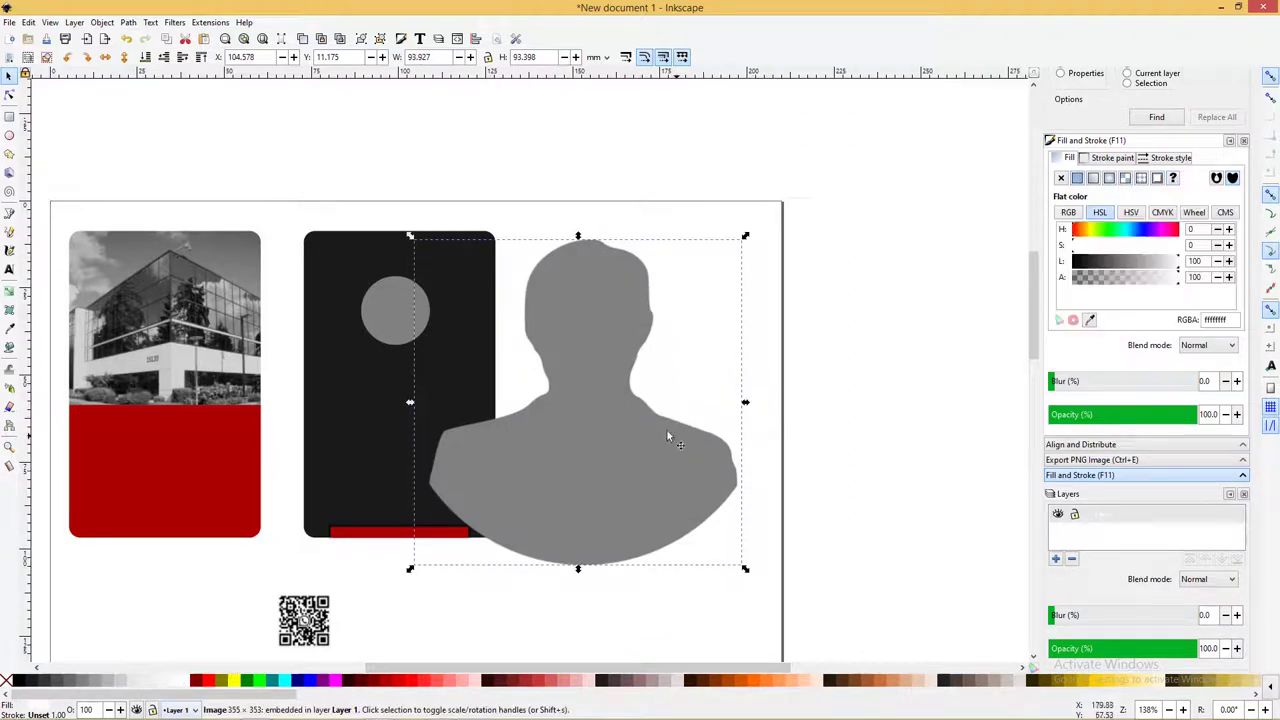
pyautogui.scroll(-1, 429, 368)
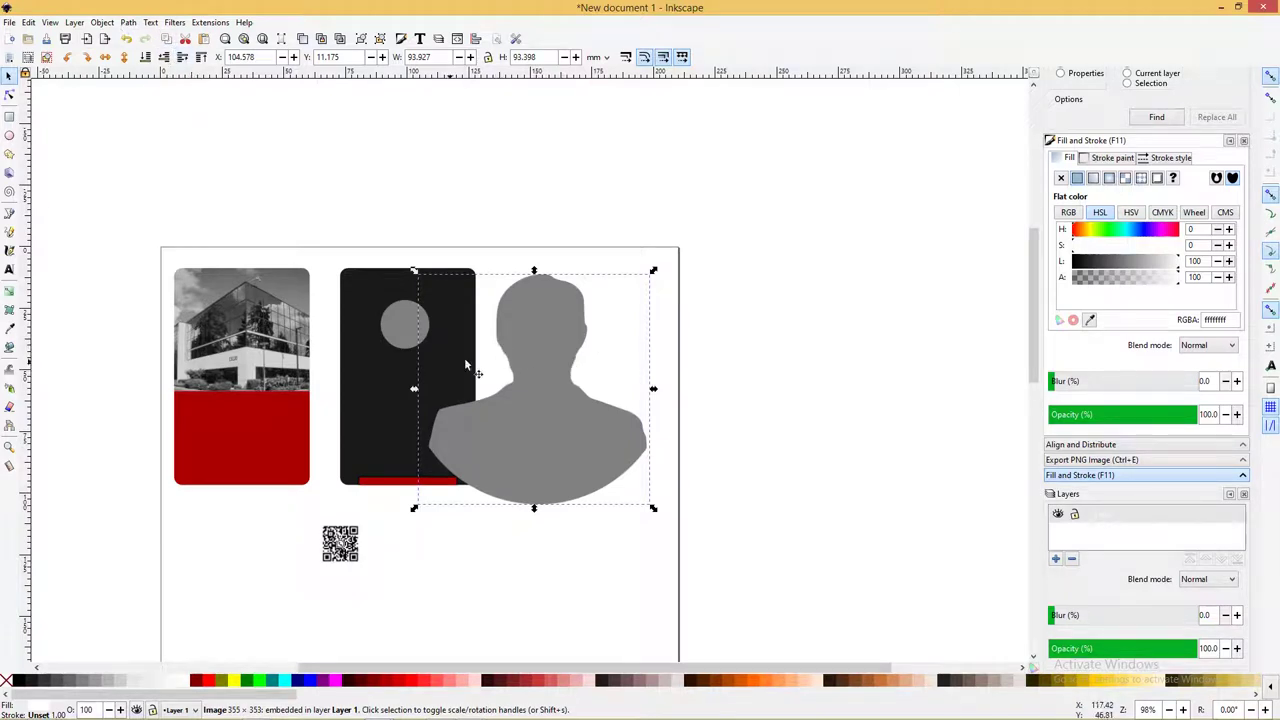
pyautogui.click(128, 22)
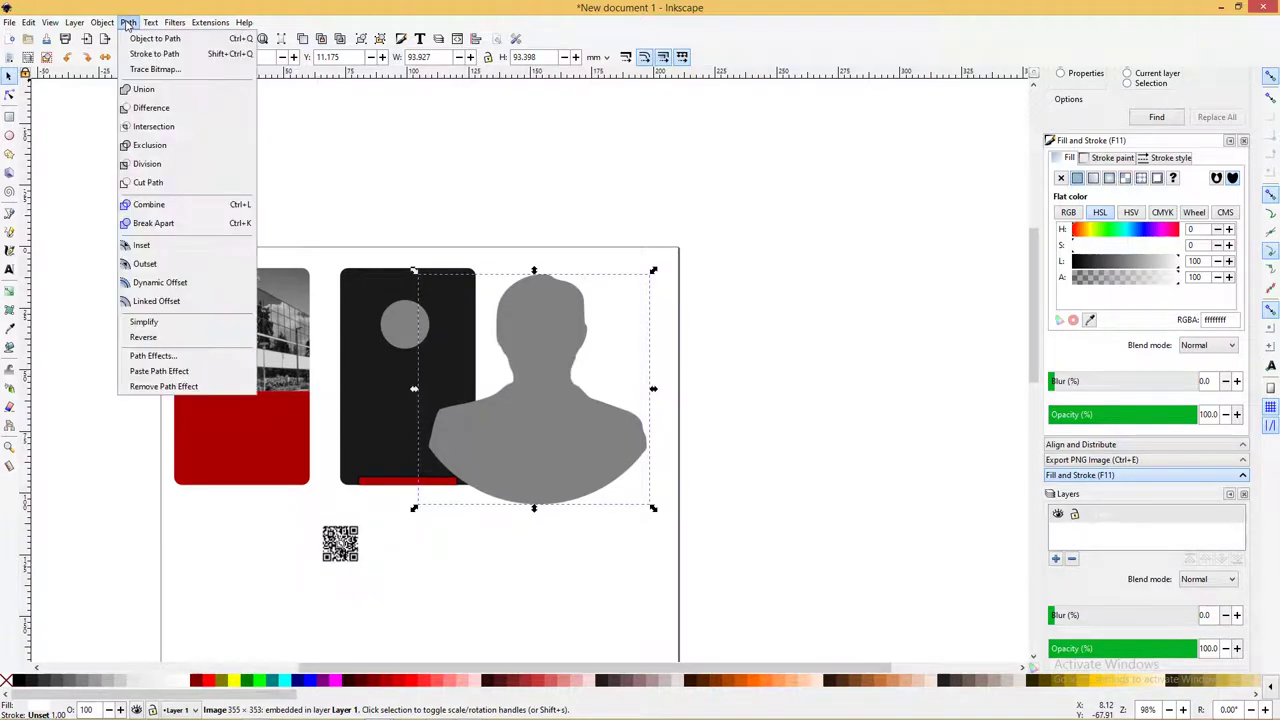
pyautogui.click(537, 323)
# Trace the silhouette with Trace Bitmap in Autotrace mode and move the vector copy aside
pyautogui.rightClick(536, 315)
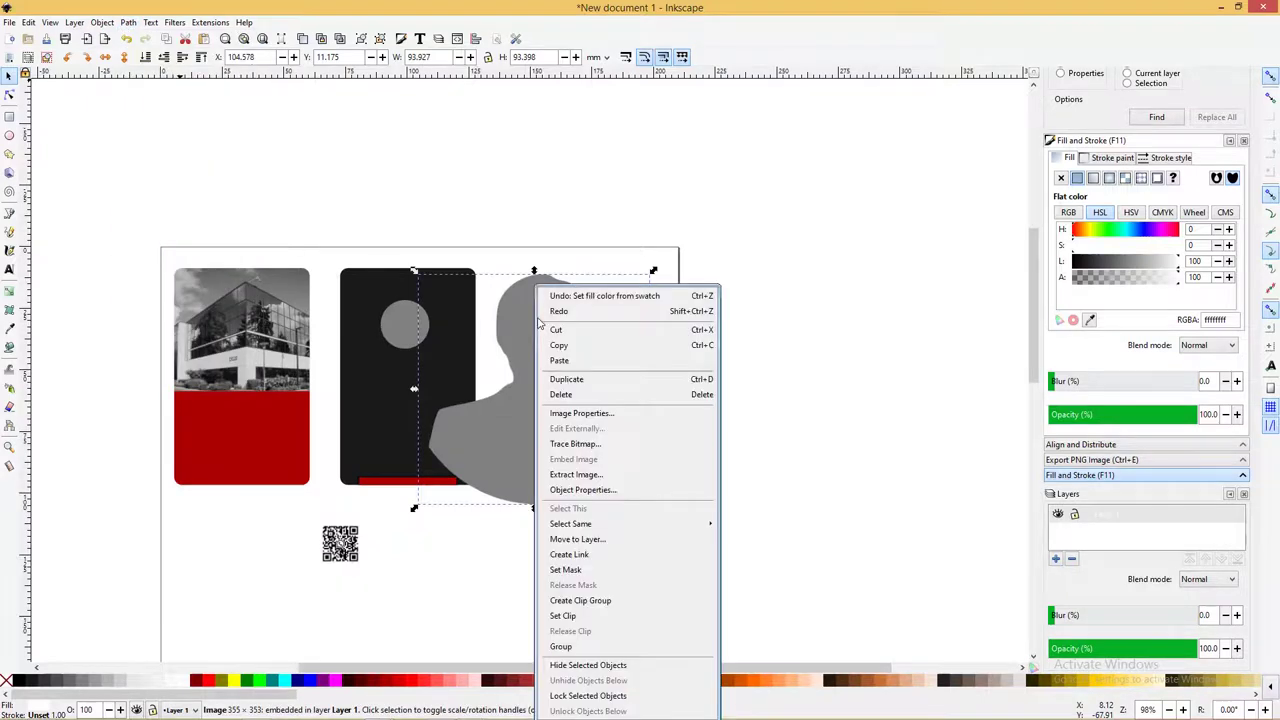
pyautogui.click(595, 445)
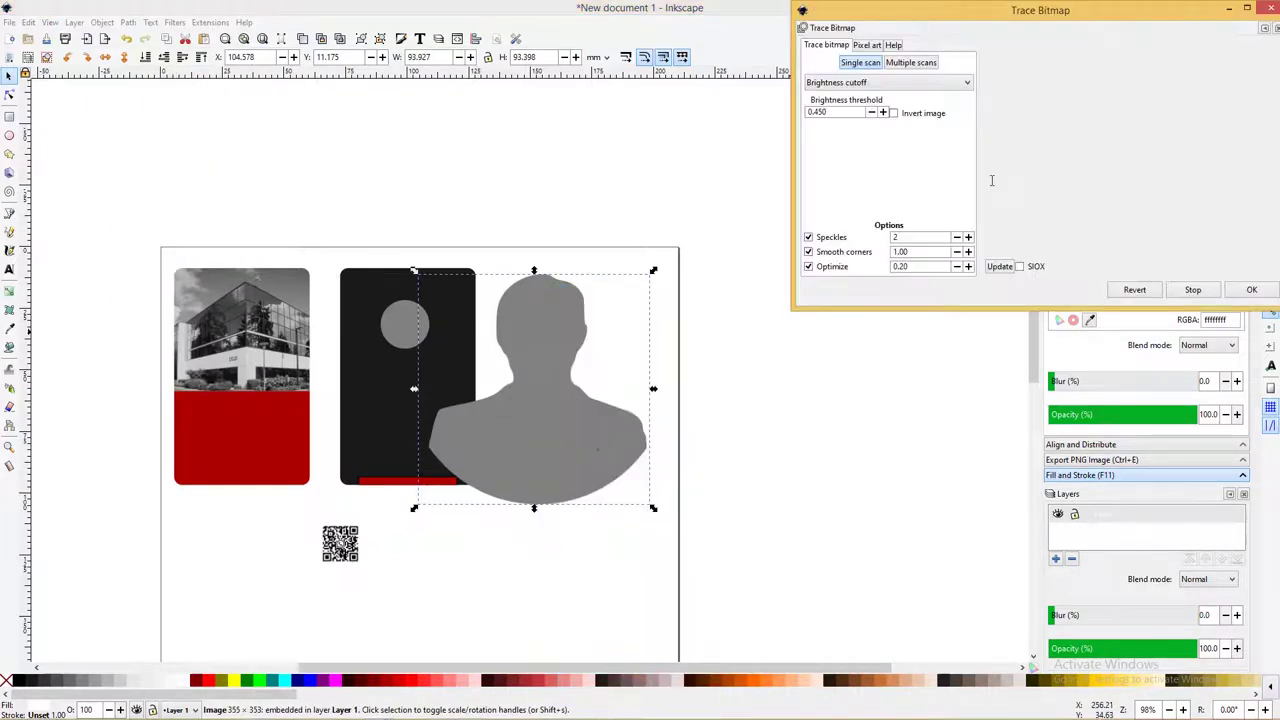
pyautogui.moveTo(905, 19); pyautogui.dragTo(487, 72)
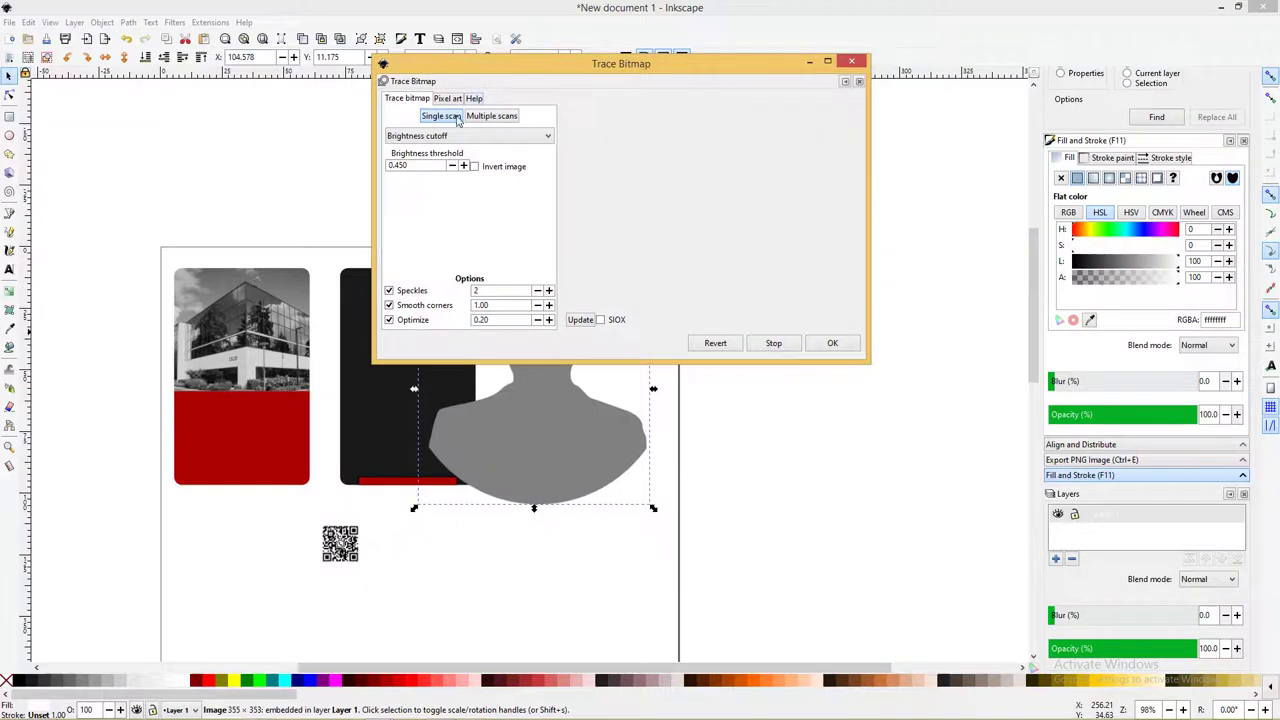
pyautogui.click(443, 140)
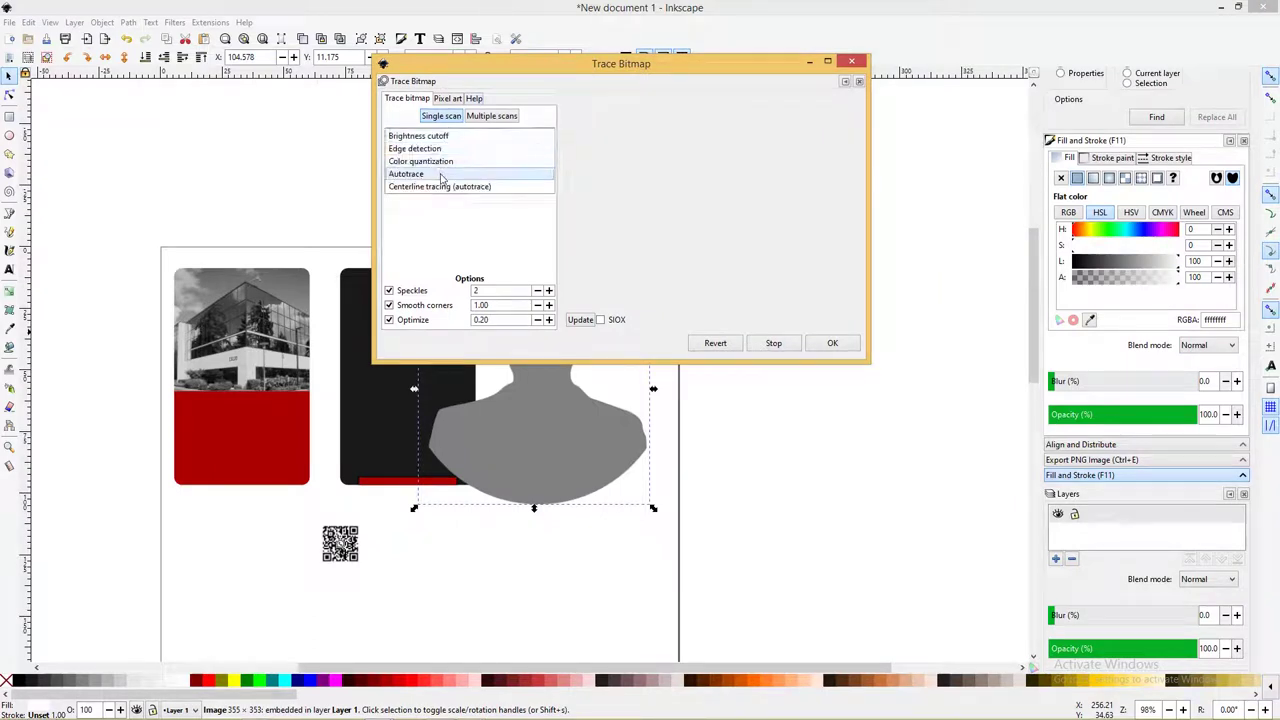
pyautogui.click(449, 174)
pyautogui.click(835, 343)
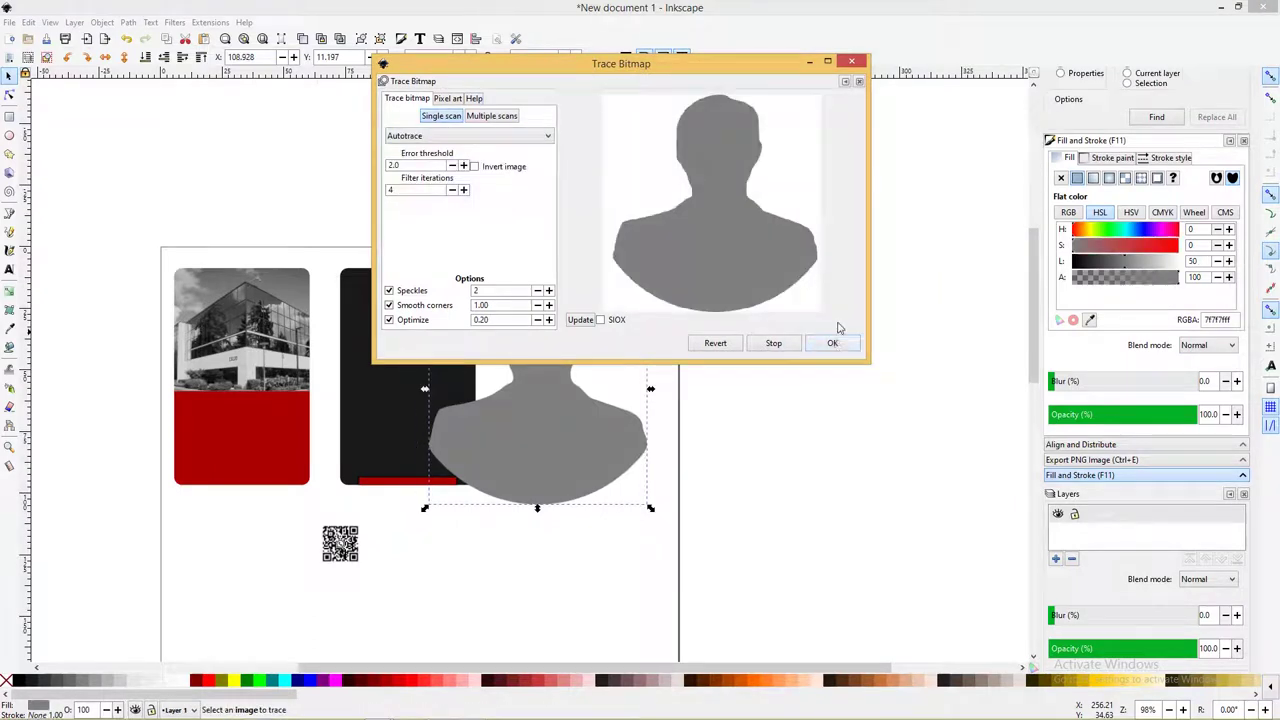
pyautogui.click(851, 63)
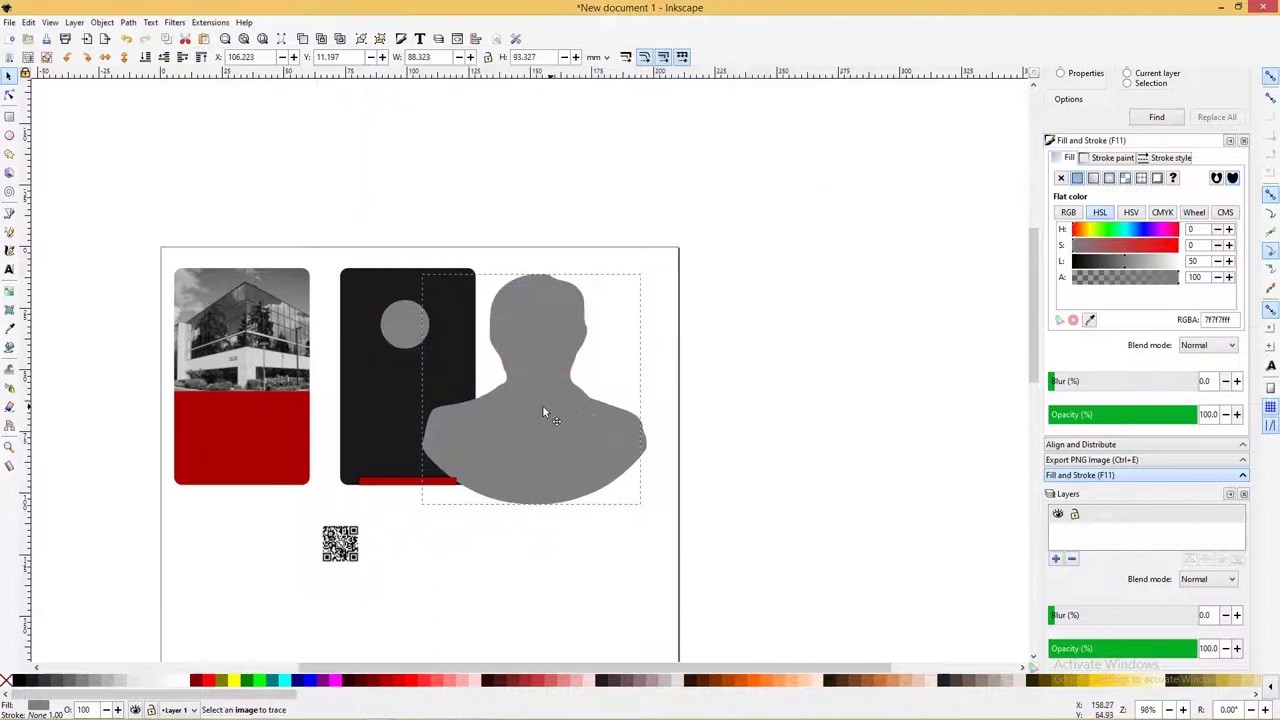
pyautogui.moveTo(543, 406)
pyautogui.mouseDown()
pyautogui.moveTo(748, 430)
pyautogui.moveTo(724, 378)
pyautogui.mouseUp()
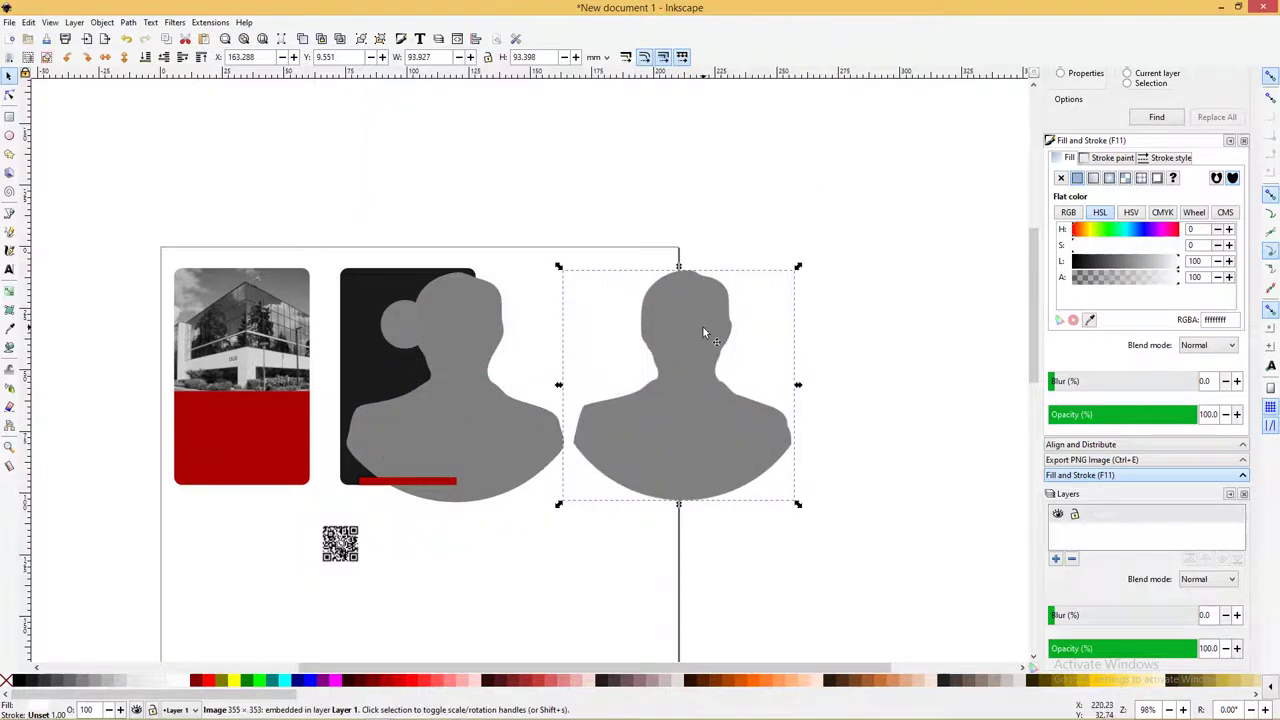
# Give the traced silhouette a light grey #e6e6e6 fill
pyautogui.scroll(6, 704, 333)
pyautogui.scroll(-2, 727, 341)
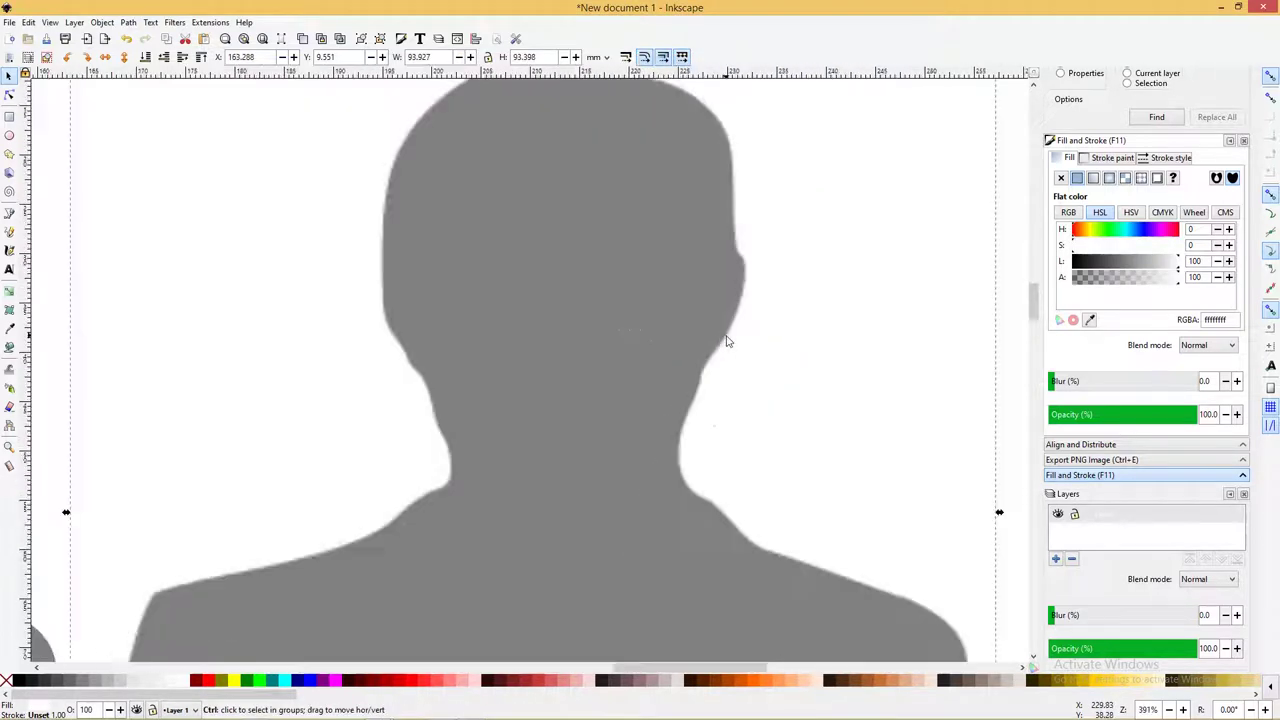
pyautogui.scroll(-3, 727, 341)
pyautogui.press('Delete')
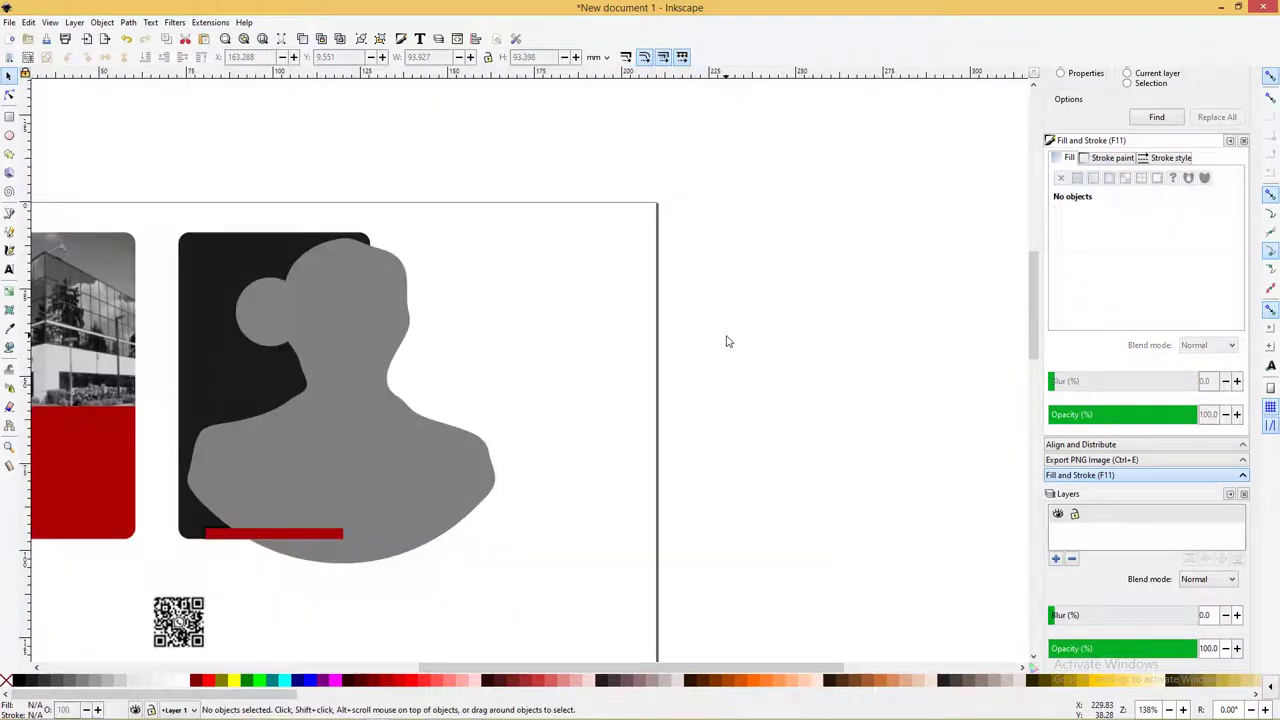
pyautogui.hotkey('ctrl', 'z')
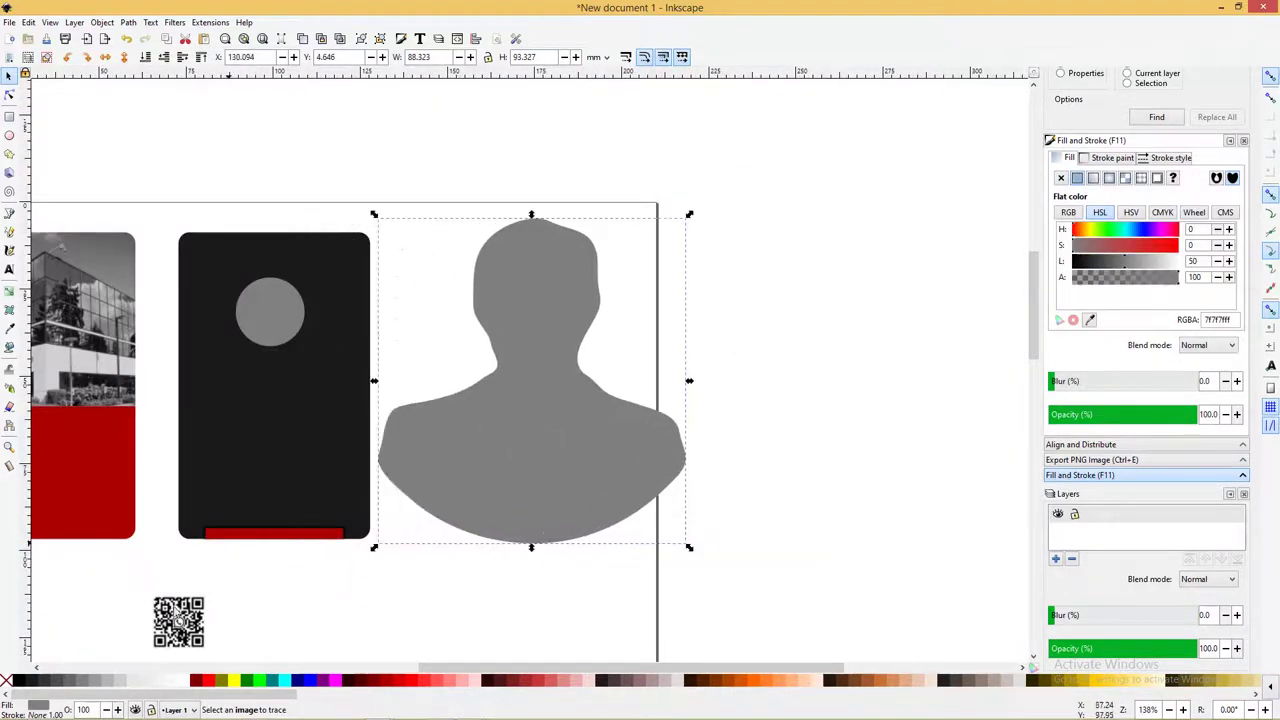
pyautogui.click(159, 681)
pyautogui.click(110, 683)
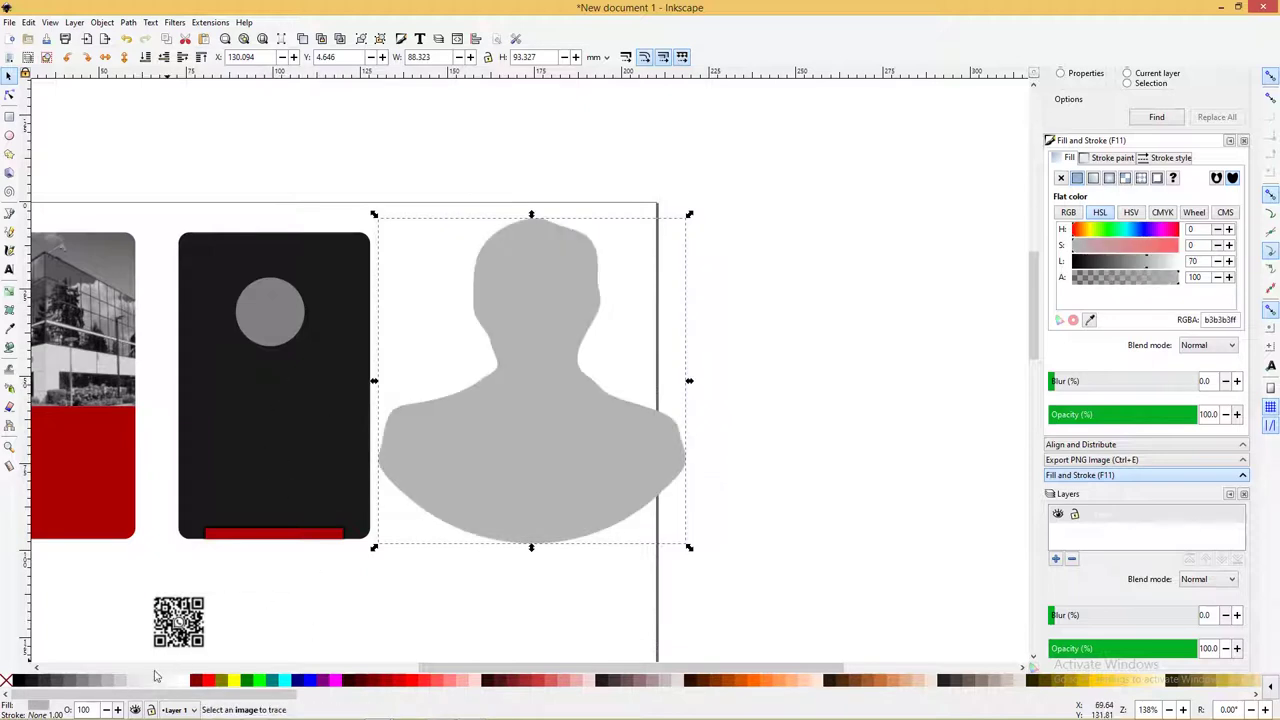
pyautogui.click(141, 681)
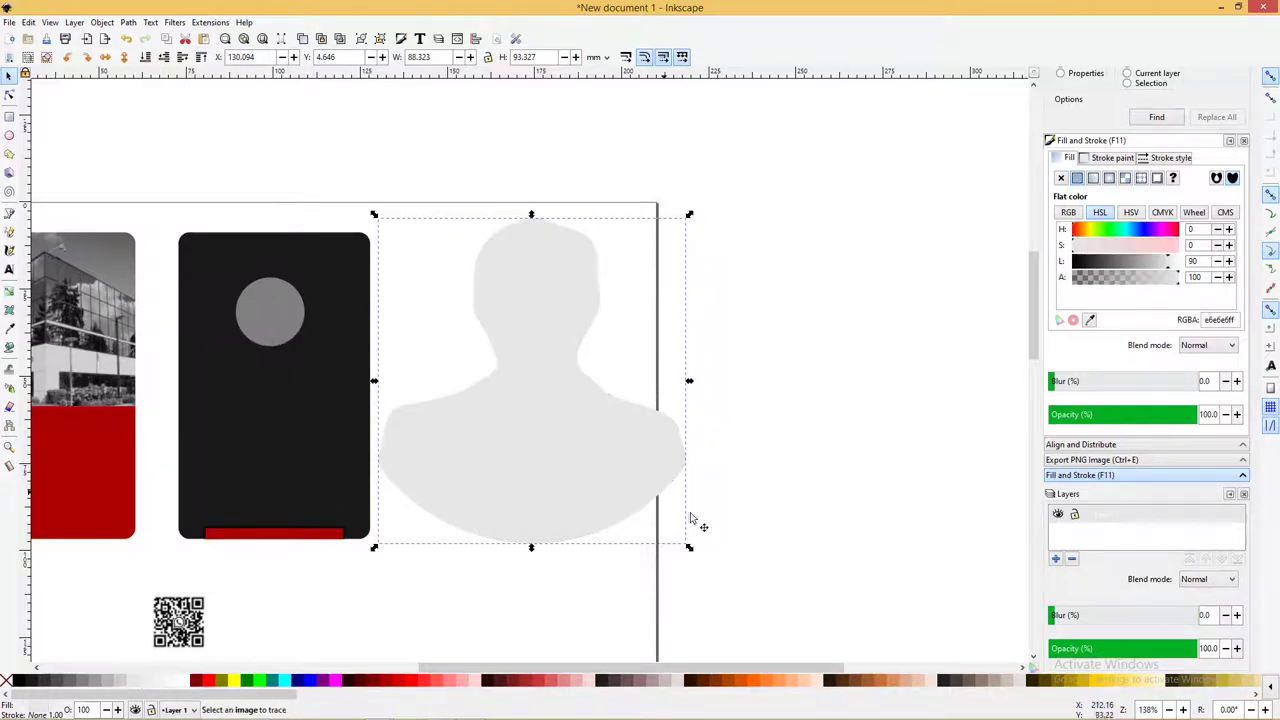
# Shrink the silhouette to about 31 × 33 mm and place it below the grey circle
pyautogui.moveTo(688, 550); pyautogui.dragTo(493, 341)
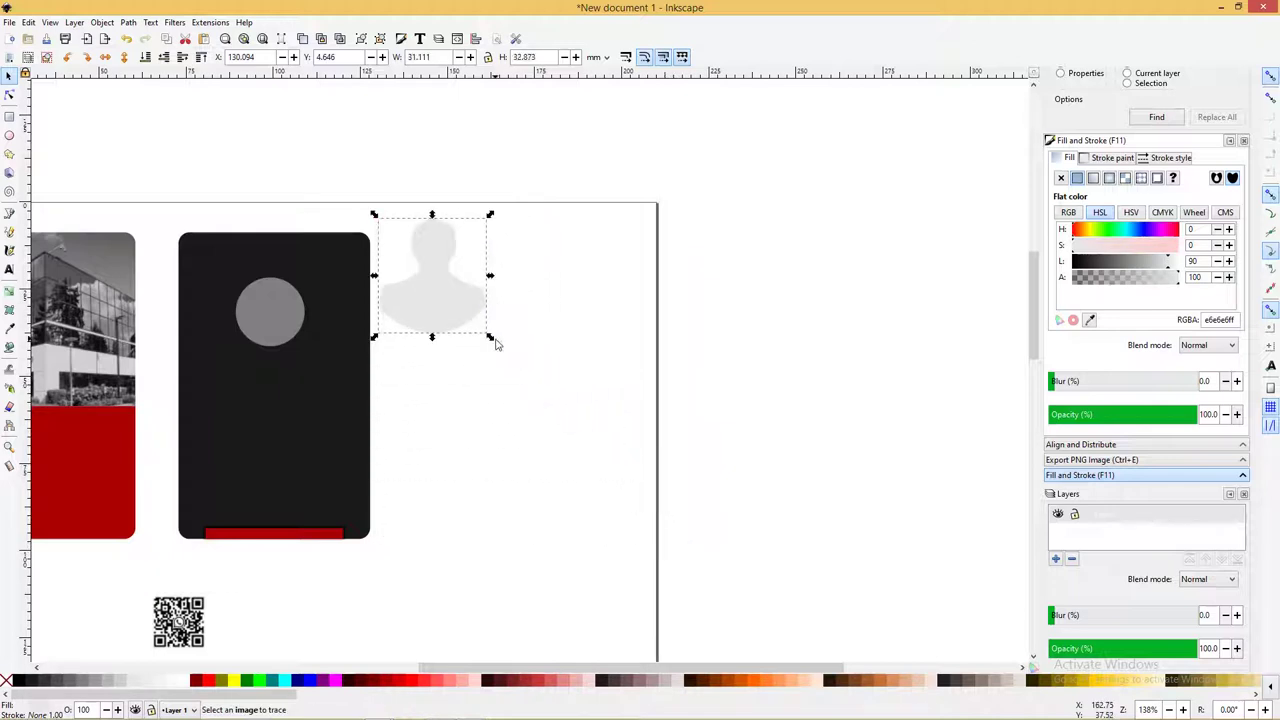
pyautogui.moveTo(434, 290); pyautogui.dragTo(314, 385)
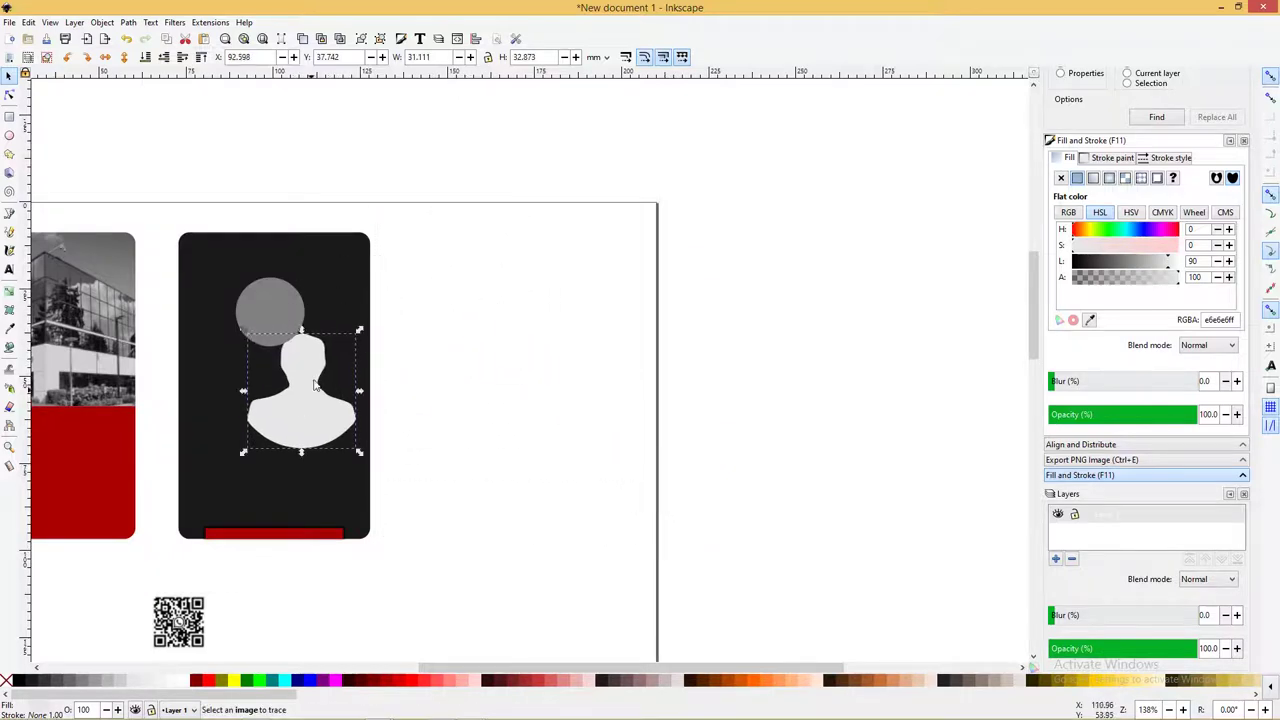
pyautogui.click(259, 316)
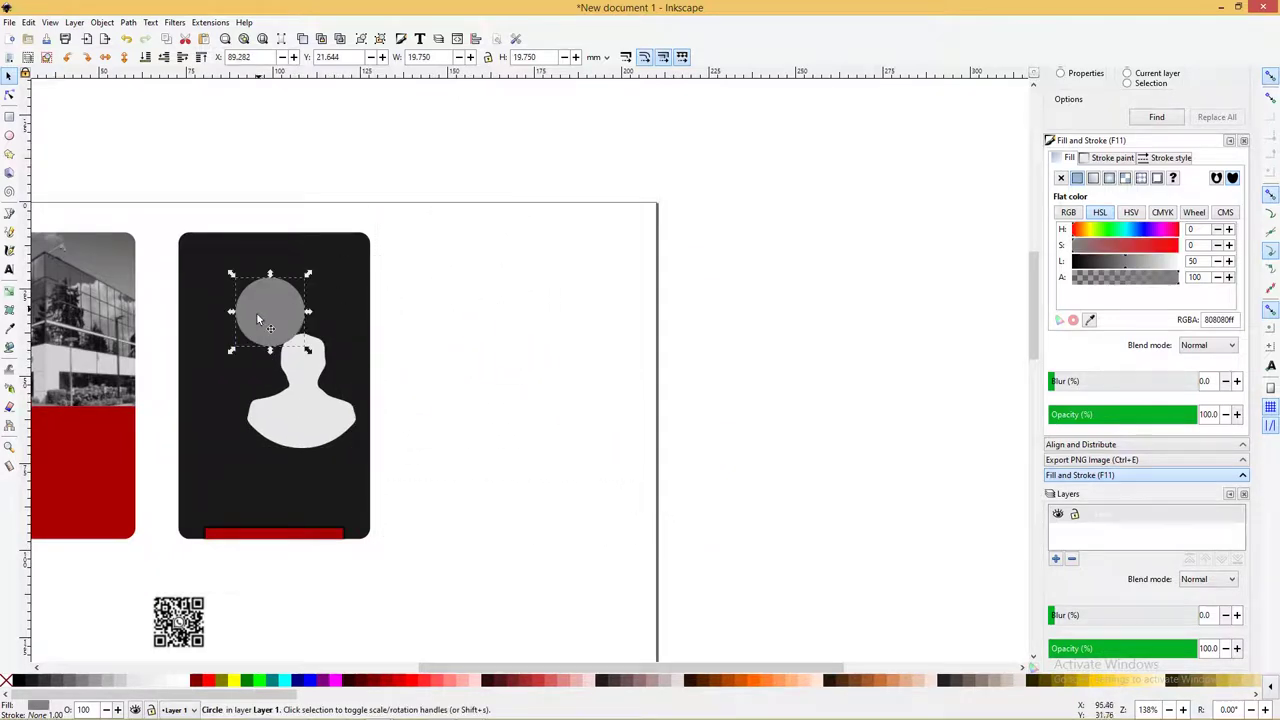
# Copy the grey circle and paste its size onto the white silhouette
pyautogui.click(28, 22)
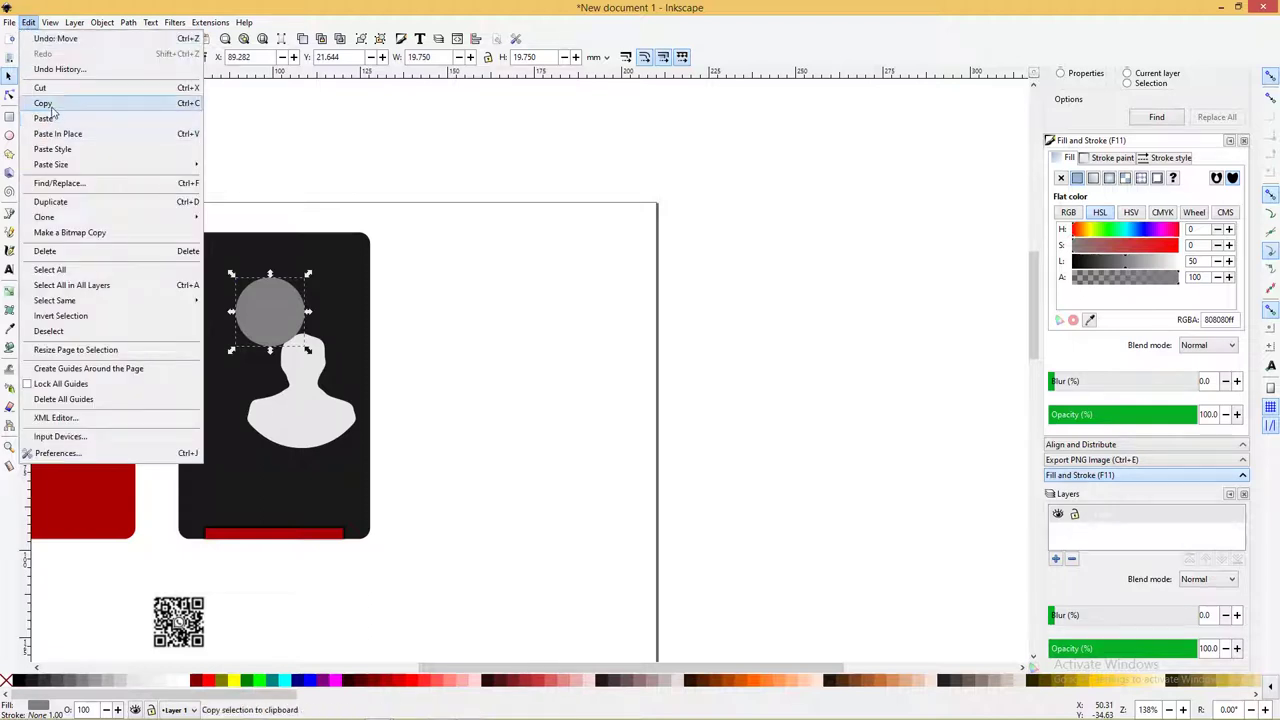
pyautogui.click(45, 103)
pyautogui.click(302, 418)
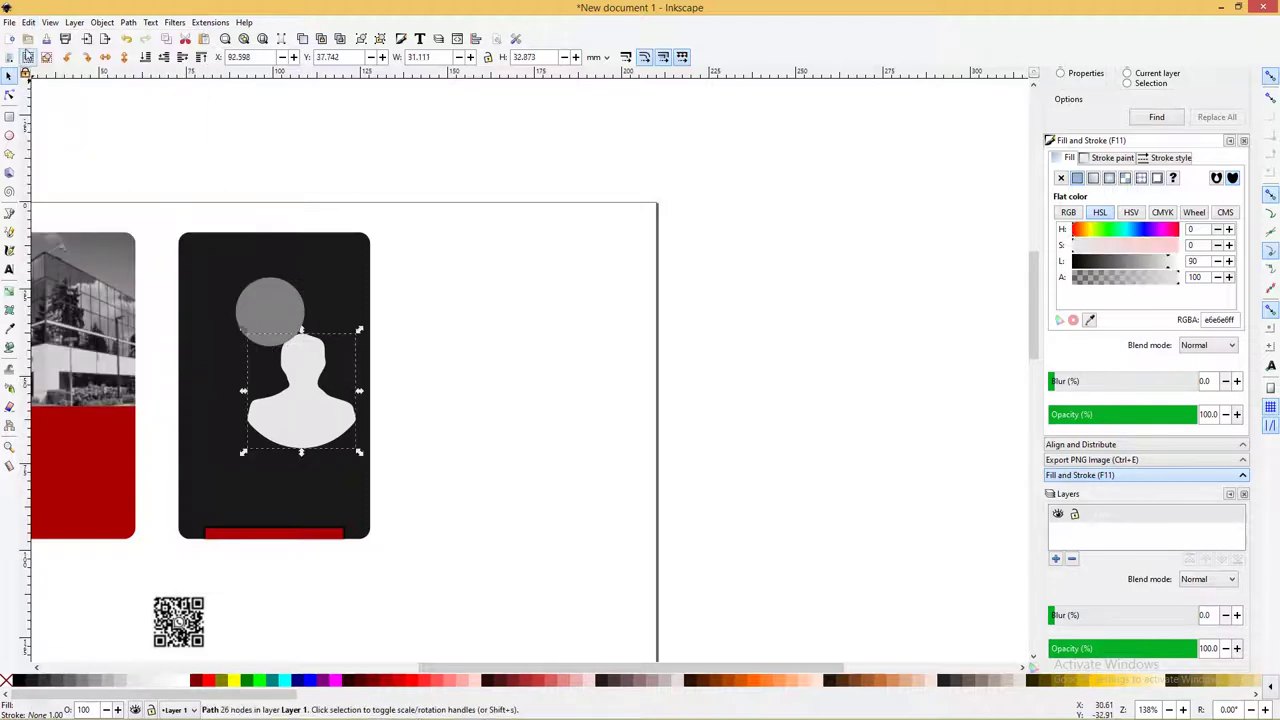
pyautogui.click(31, 23)
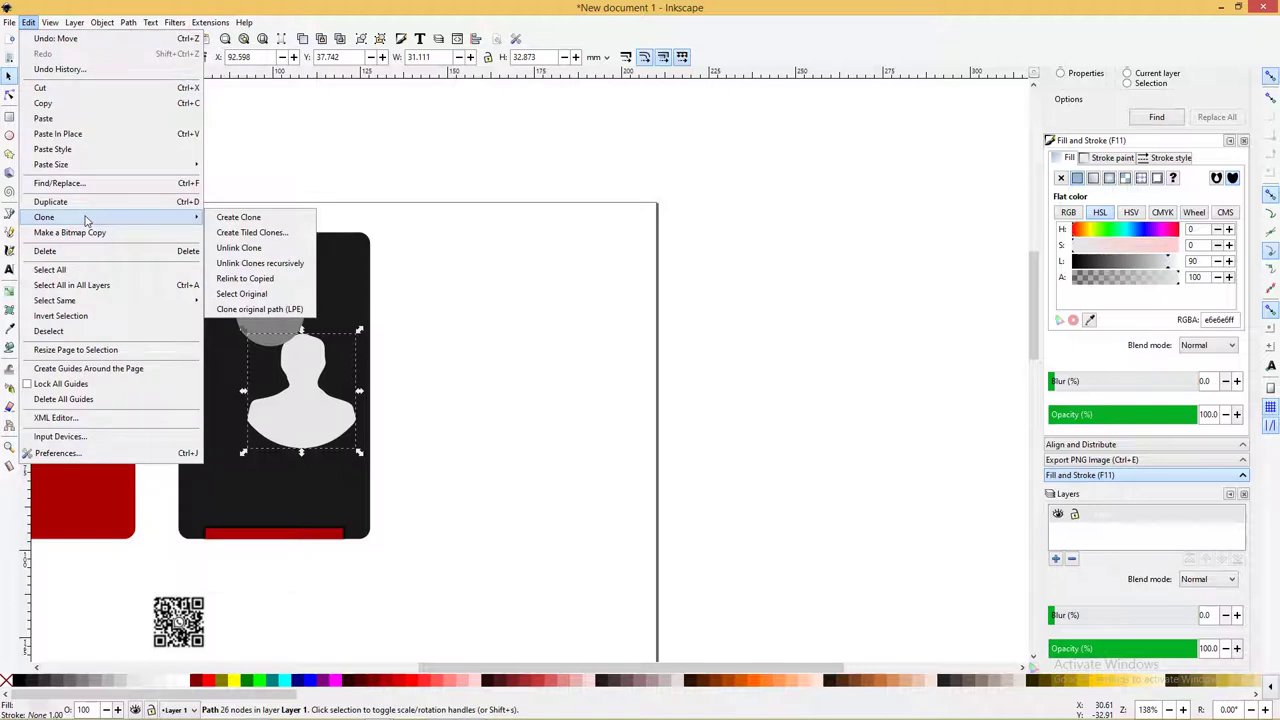
pyautogui.moveTo(51, 164)
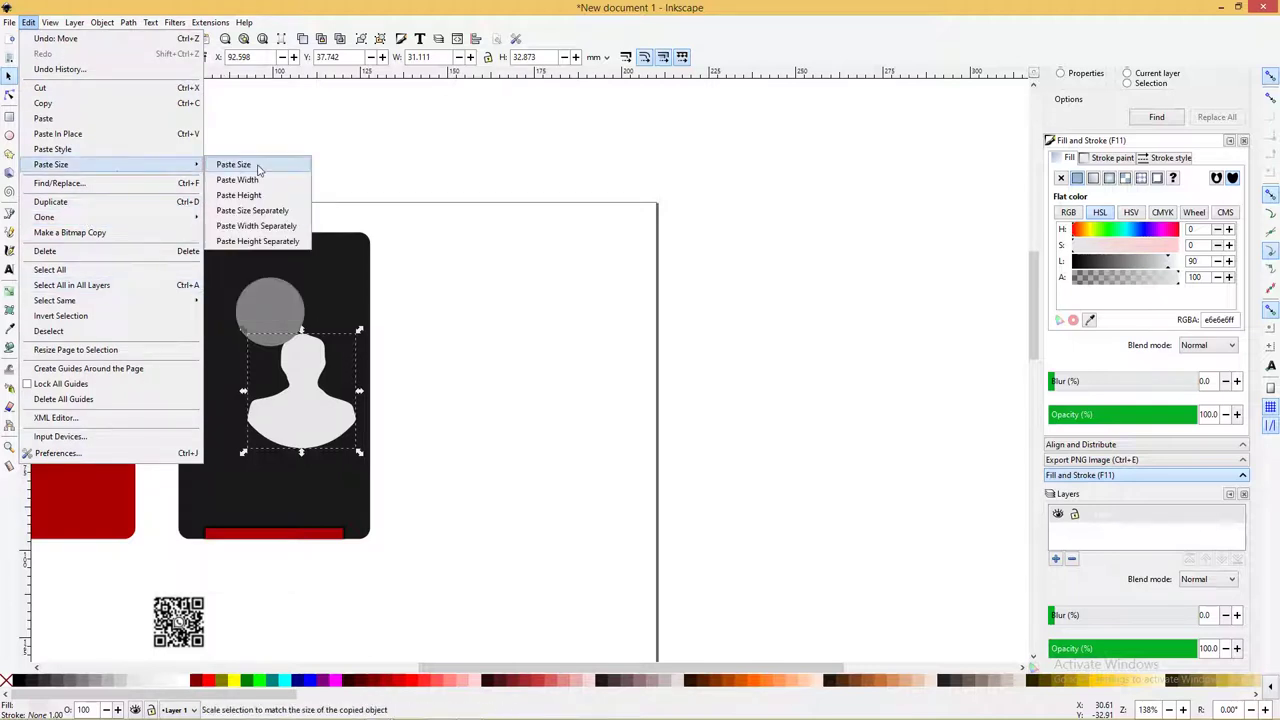
pyautogui.click(255, 166)
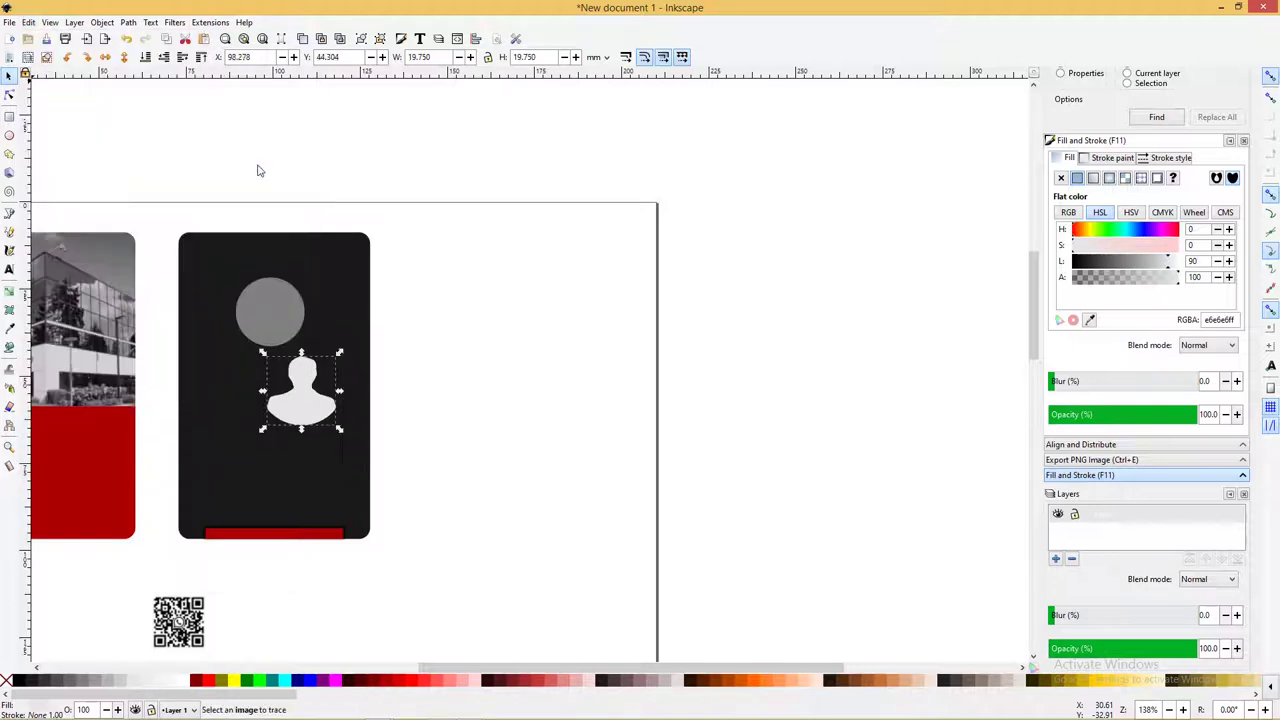
# Centre the silhouette on the grey circle and lower the circle beneath it
pyautogui.keyDown('shift'); pyautogui.click(293, 335); pyautogui.keyUp('shift')
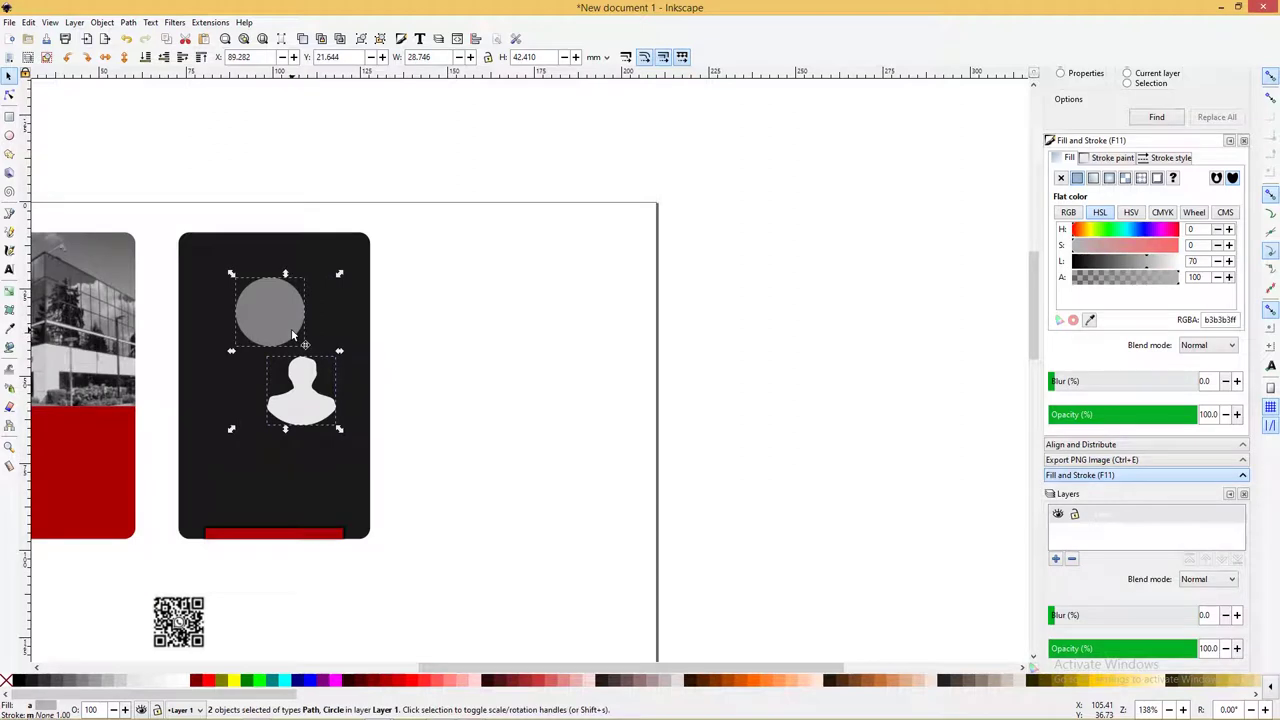
pyautogui.hotkey('ctrl', 'alt', 't')
pyautogui.hotkey('ctrl', 'alt', 'h')
pyautogui.press('Escape')
pyautogui.scroll(1, 244, 305)
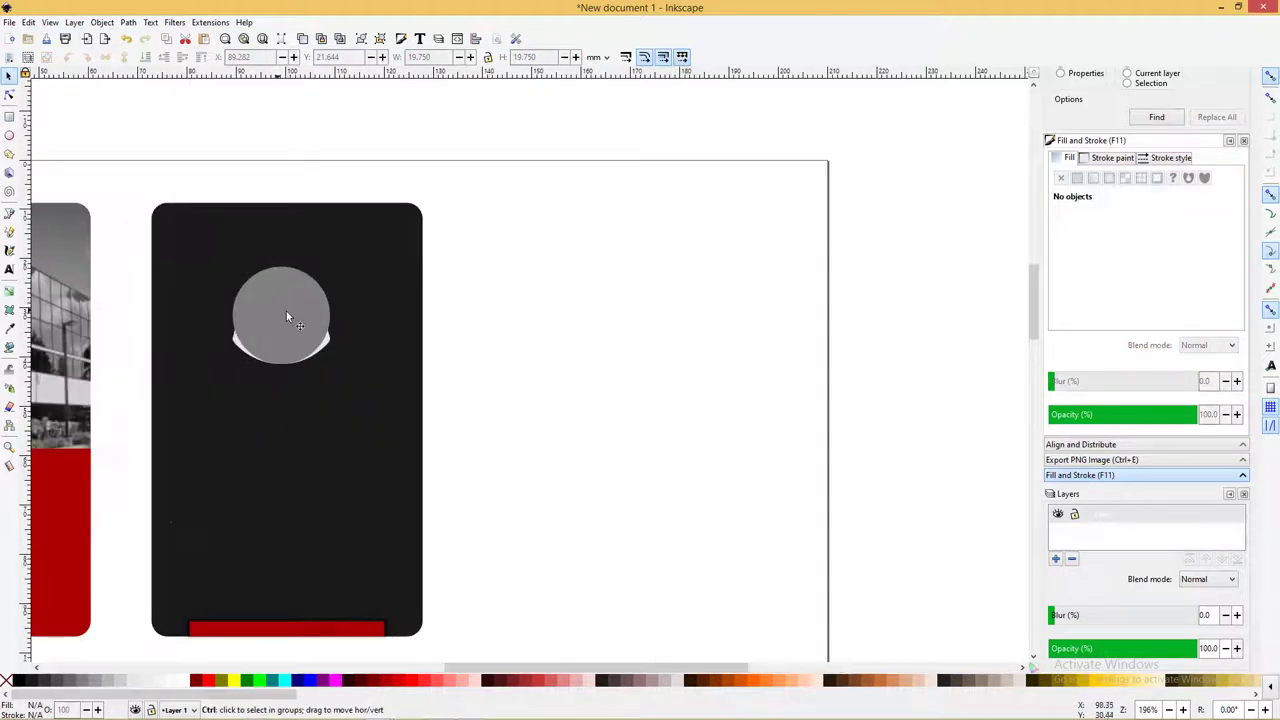
pyautogui.click(293, 313)
pyautogui.press('pagedown')
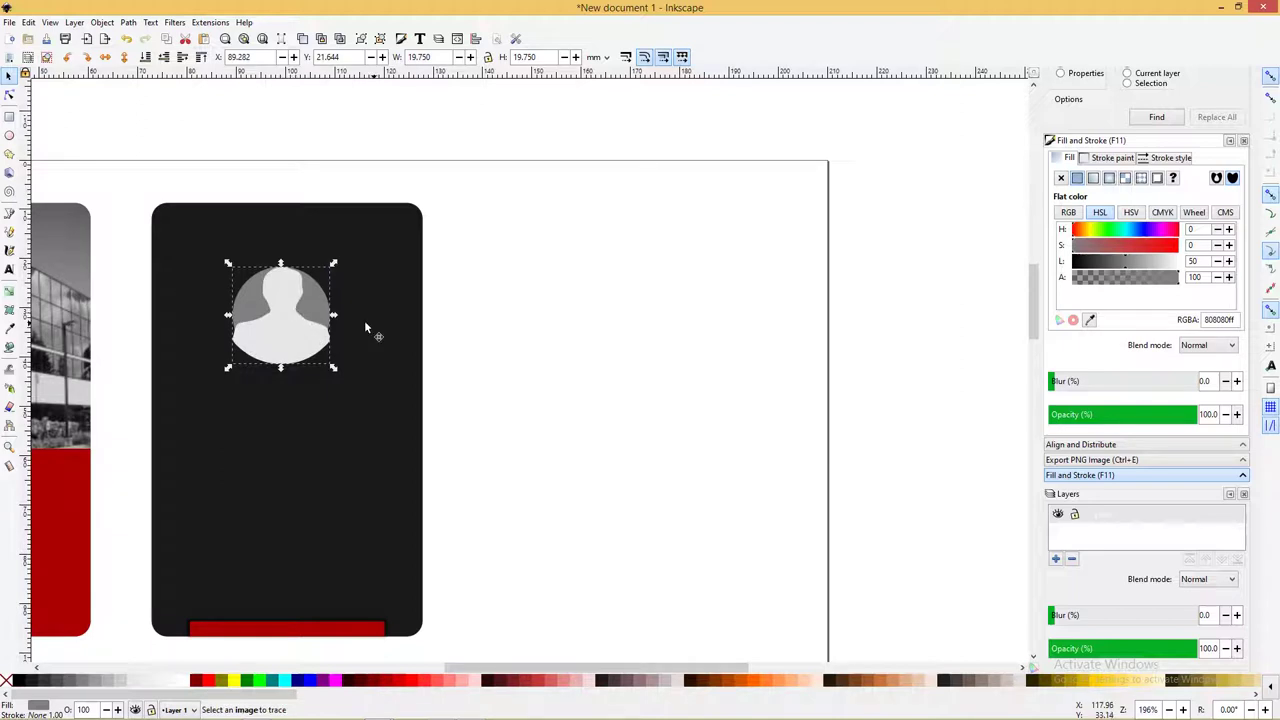
pyautogui.scroll(2, 470, 323)
pyautogui.scroll(-2, 446, 323)
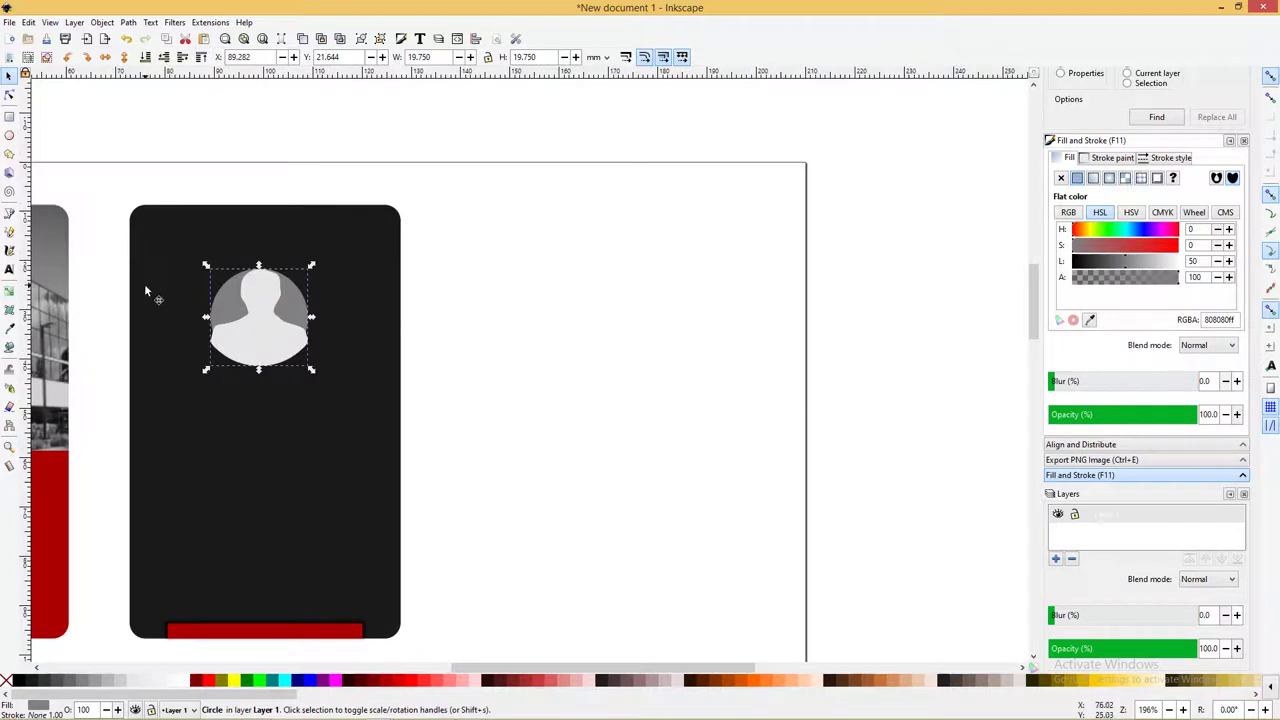
# Raise the grey circle to the top, above the silhouette
pyautogui.click(146, 174)
pyautogui.scroll(1, 236, 303)
pyautogui.click(239, 301)
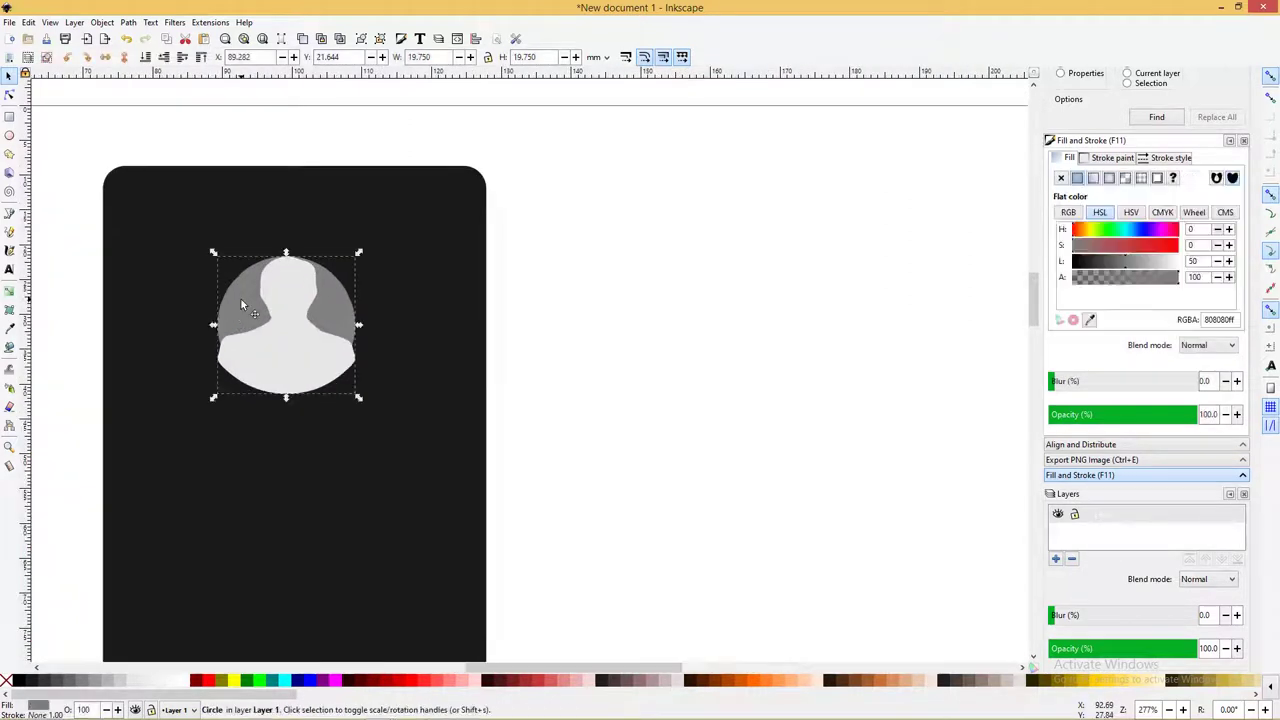
pyautogui.moveTo(241, 299); pyautogui.dragTo(214, 302)
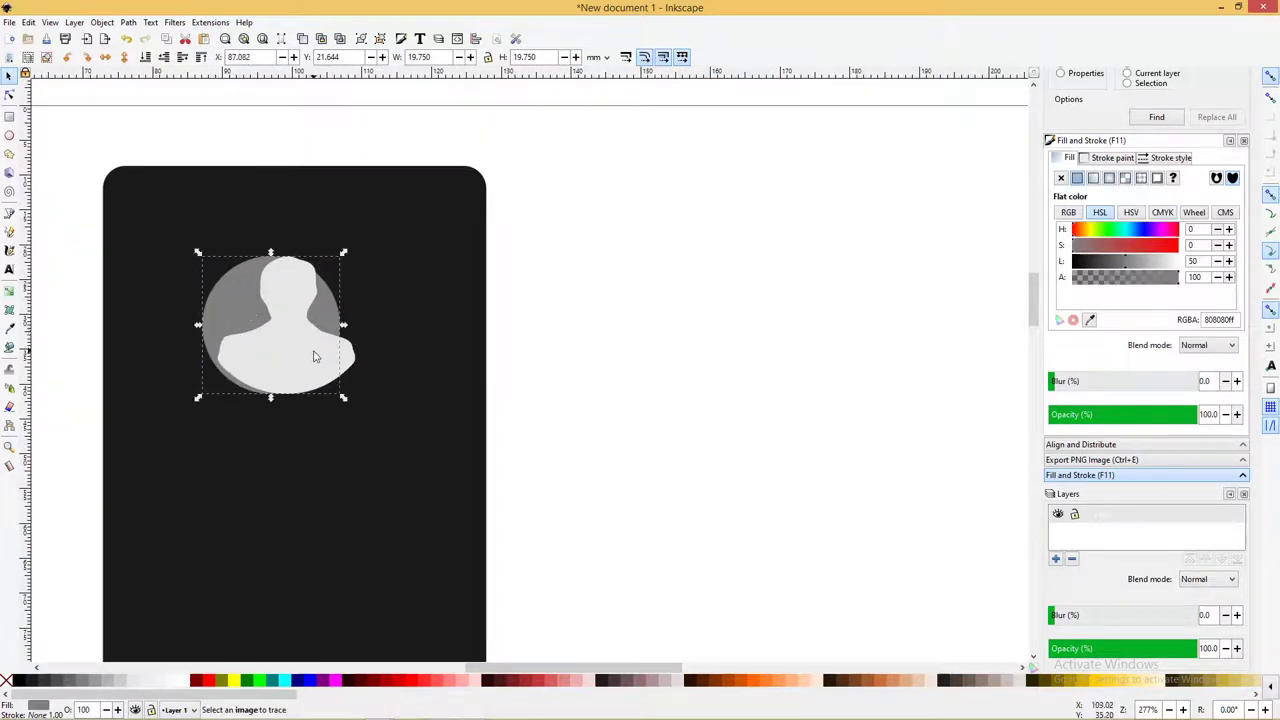
pyautogui.hotkey('ctrl', 'z')
pyautogui.scroll(1, 305, 348)
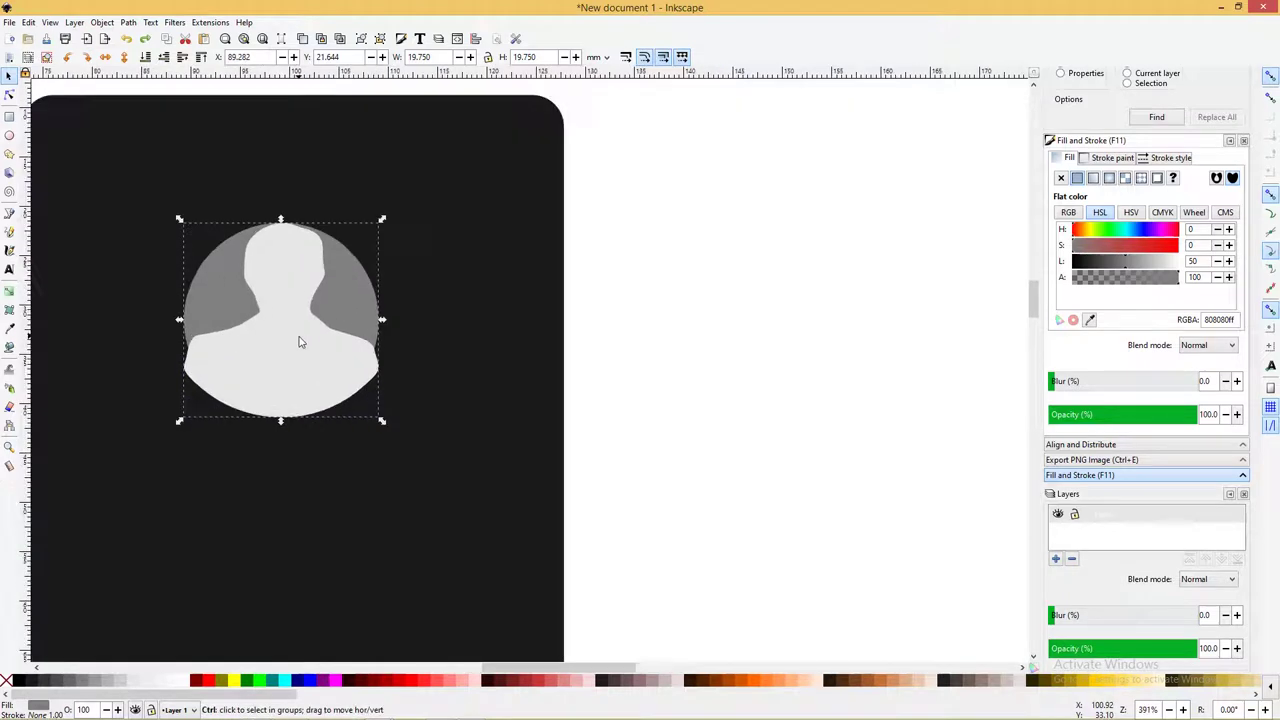
pyautogui.press('Home')
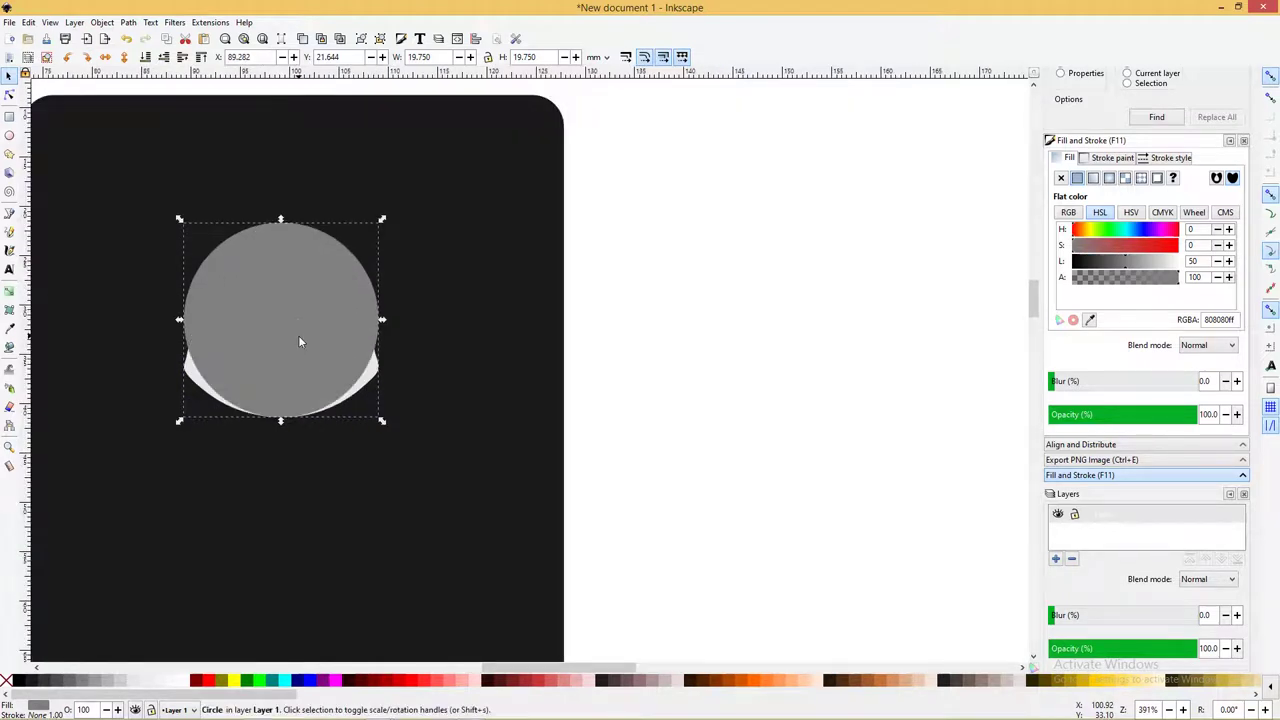
pyautogui.keyDown('shift'); pyautogui.click(380, 372); pyautogui.keyUp('shift')
pyautogui.moveTo(351, 362); pyautogui.dragTo(238, 338)
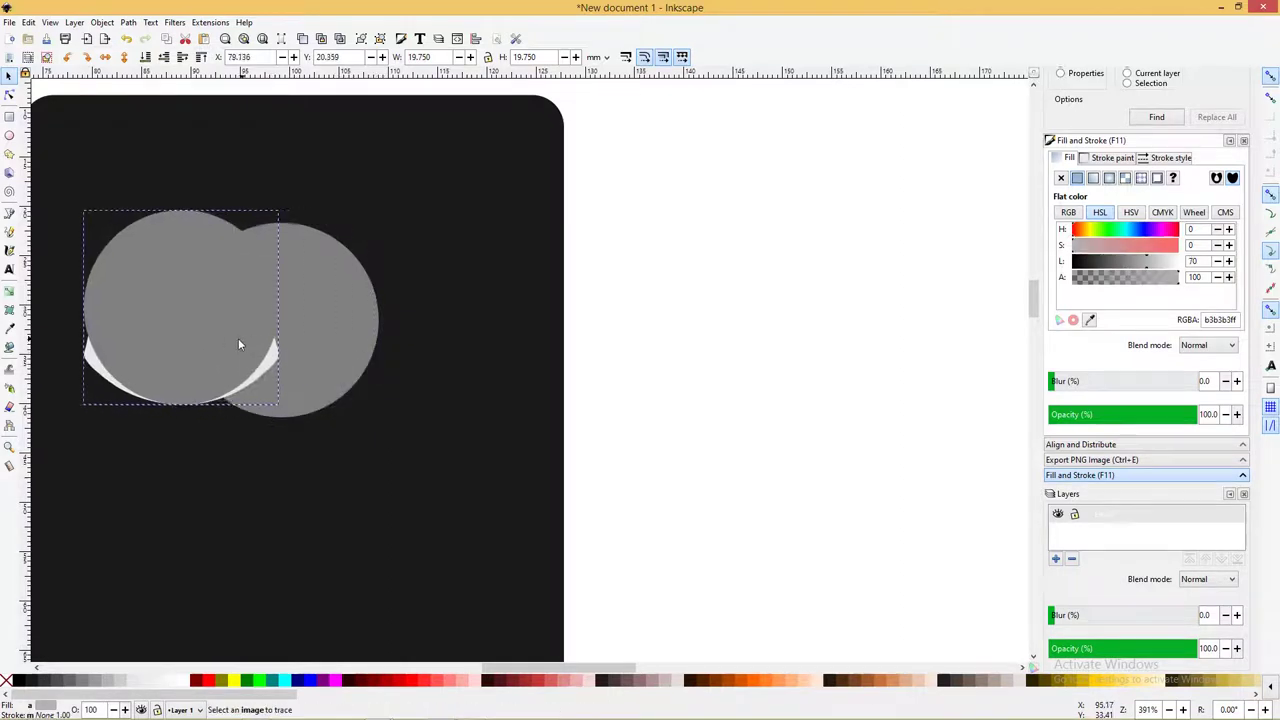
pyautogui.hotkey('ctrl', 'z')
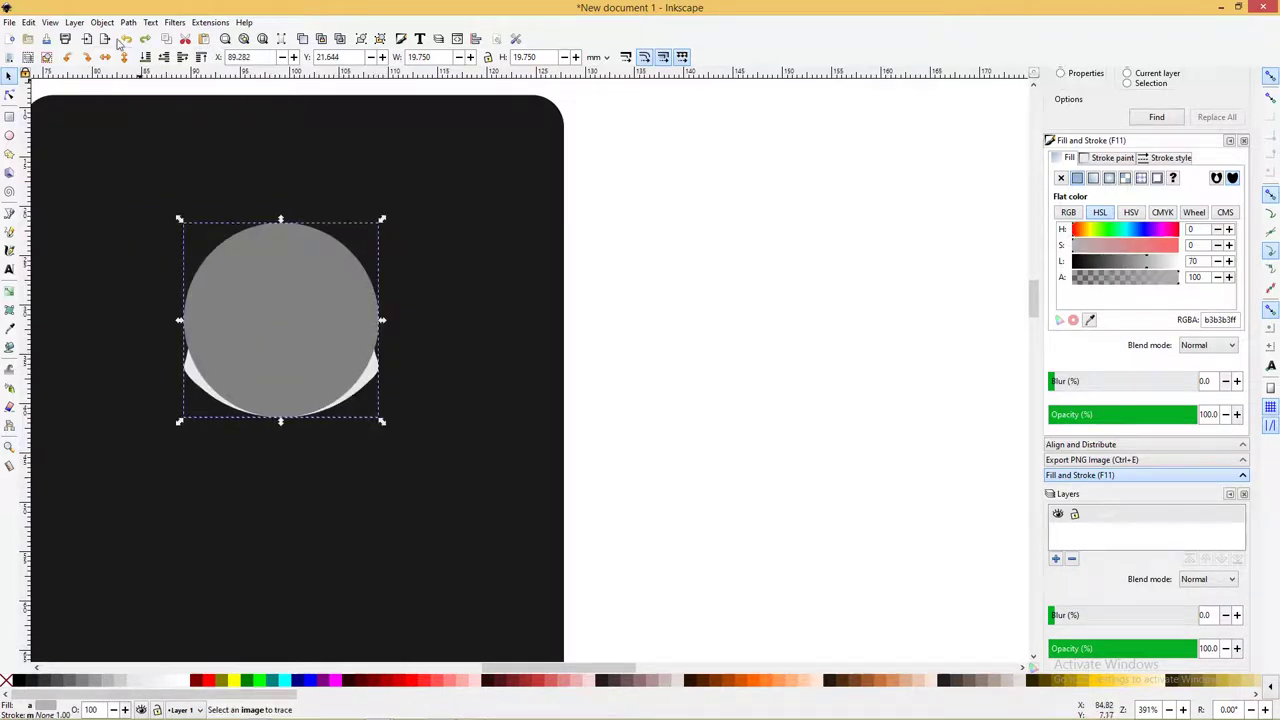
# Try a Path > Intersection of circle and silhouette, then revert it
pyautogui.click(128, 22)
pyautogui.click(150, 130)
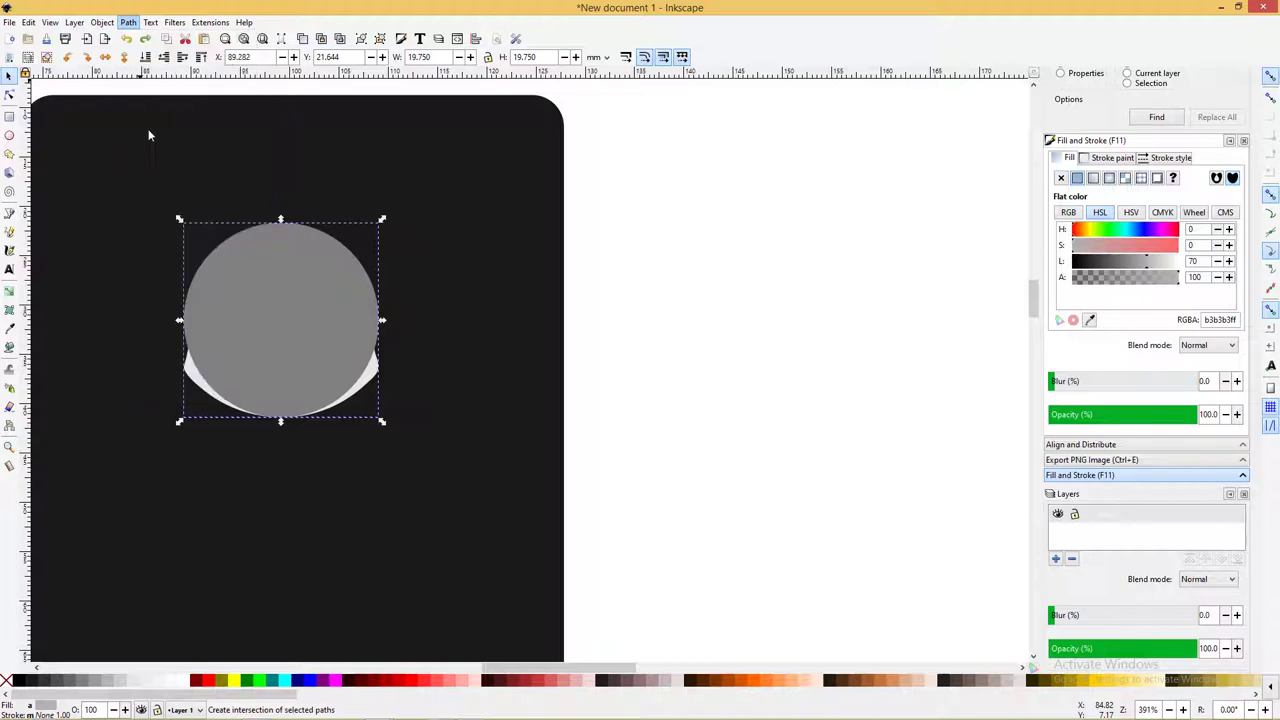
pyautogui.click(607, 333)
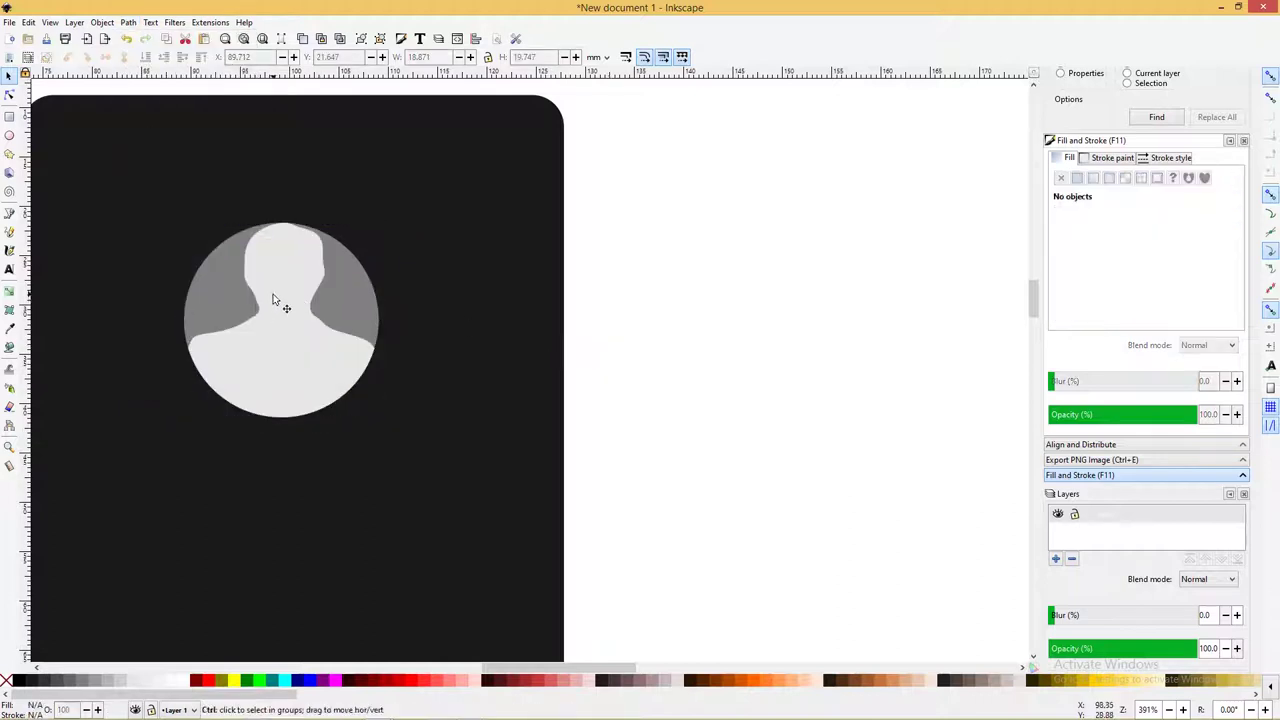
pyautogui.hotkey('ctrl', 'z')
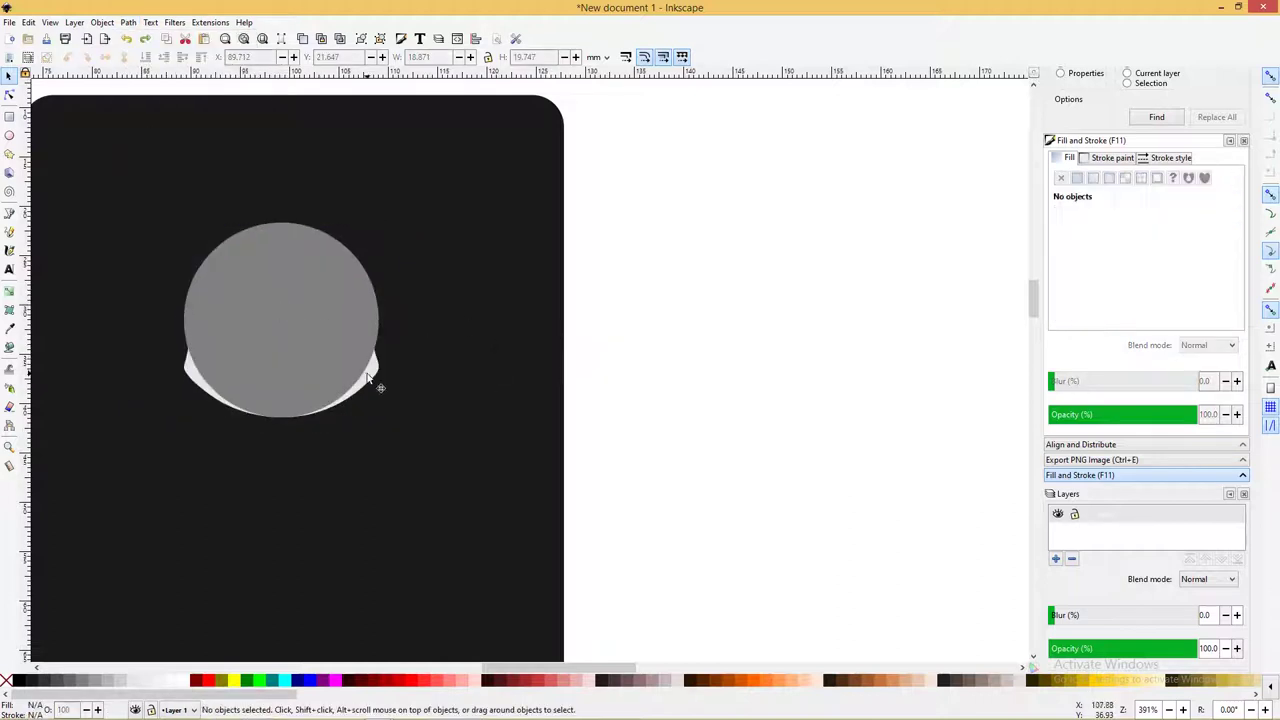
pyautogui.click(375, 378)
pyautogui.moveTo(382, 219); pyautogui.dragTo(356, 244)
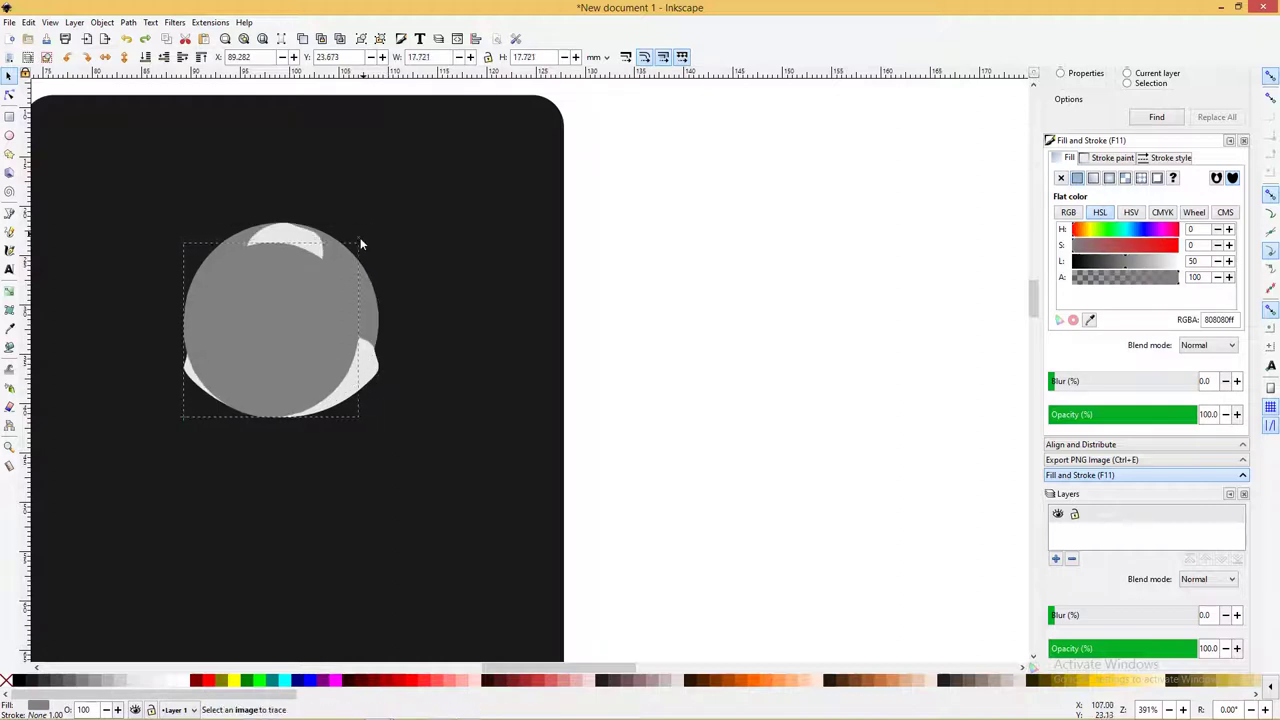
pyautogui.hotkey('ctrl', 'z')
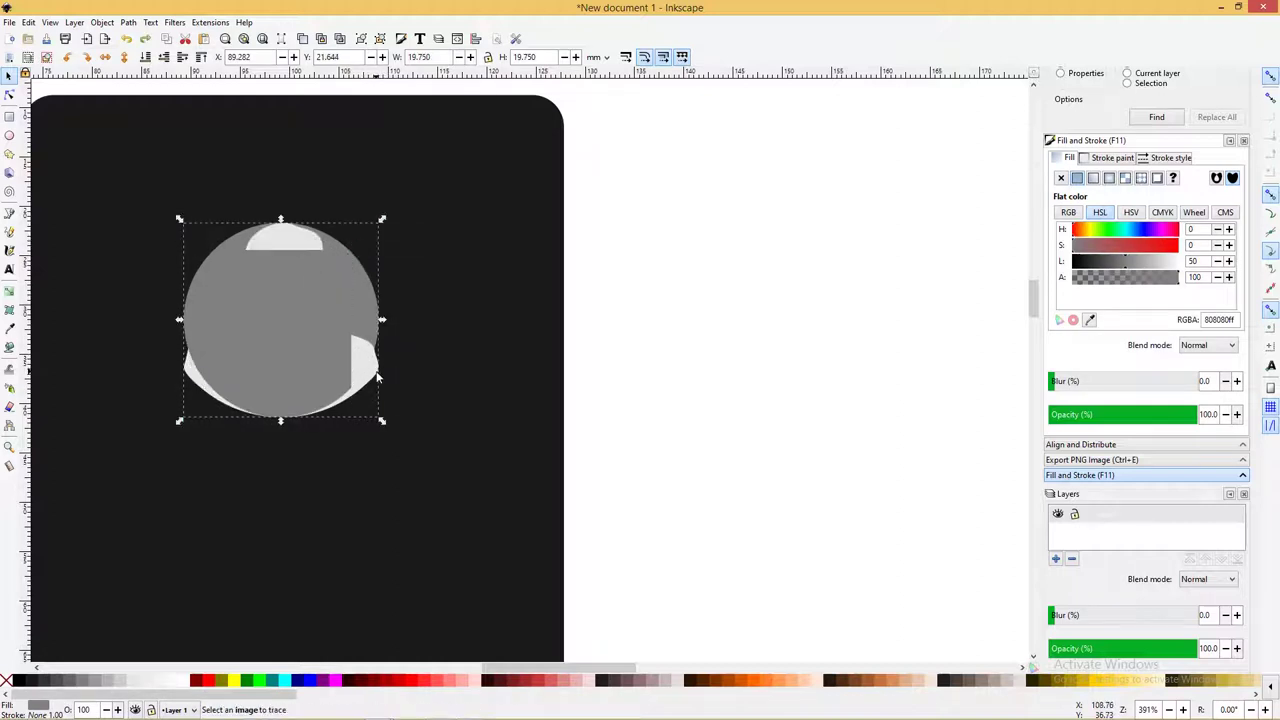
# Slightly shrink and recentre the silhouette on the circle, then intersect them into a round avatar
pyautogui.click(377, 377)
pyautogui.moveTo(375, 378); pyautogui.dragTo(403, 392)
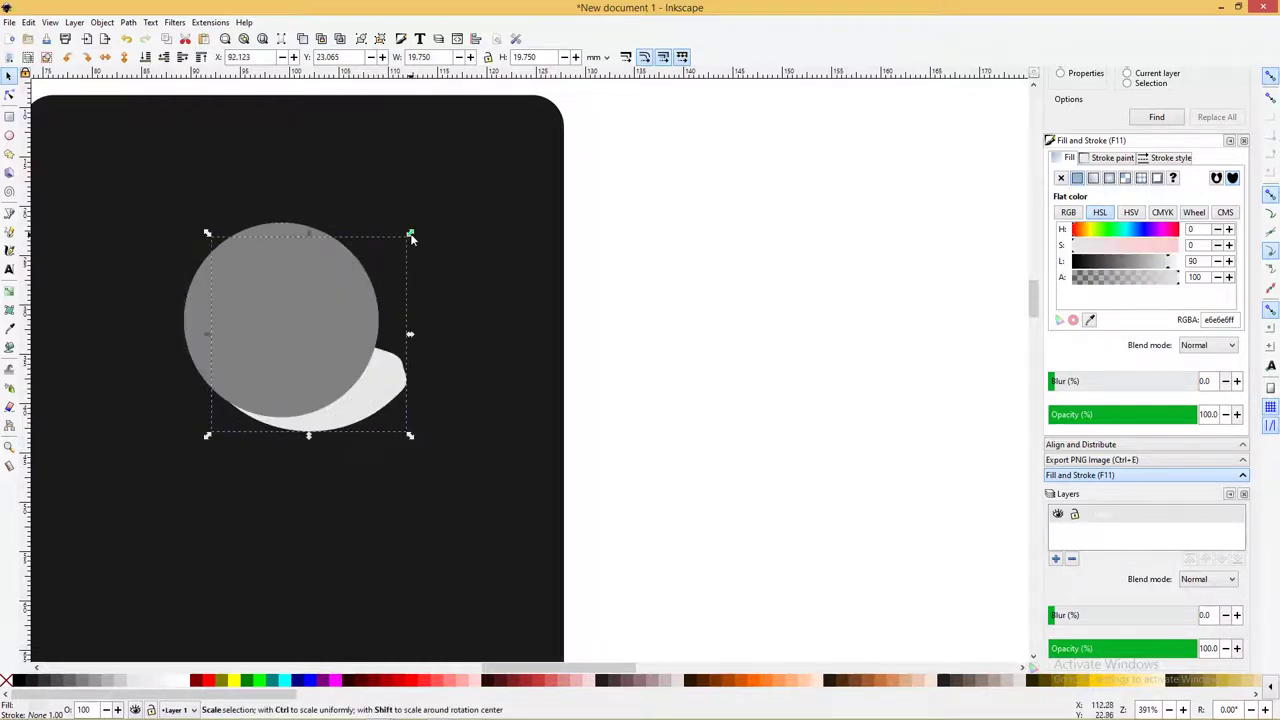
pyautogui.moveTo(411, 237); pyautogui.dragTo(388, 258)
pyautogui.keyDown('shift'); pyautogui.click(298, 303); pyautogui.keyUp('shift')
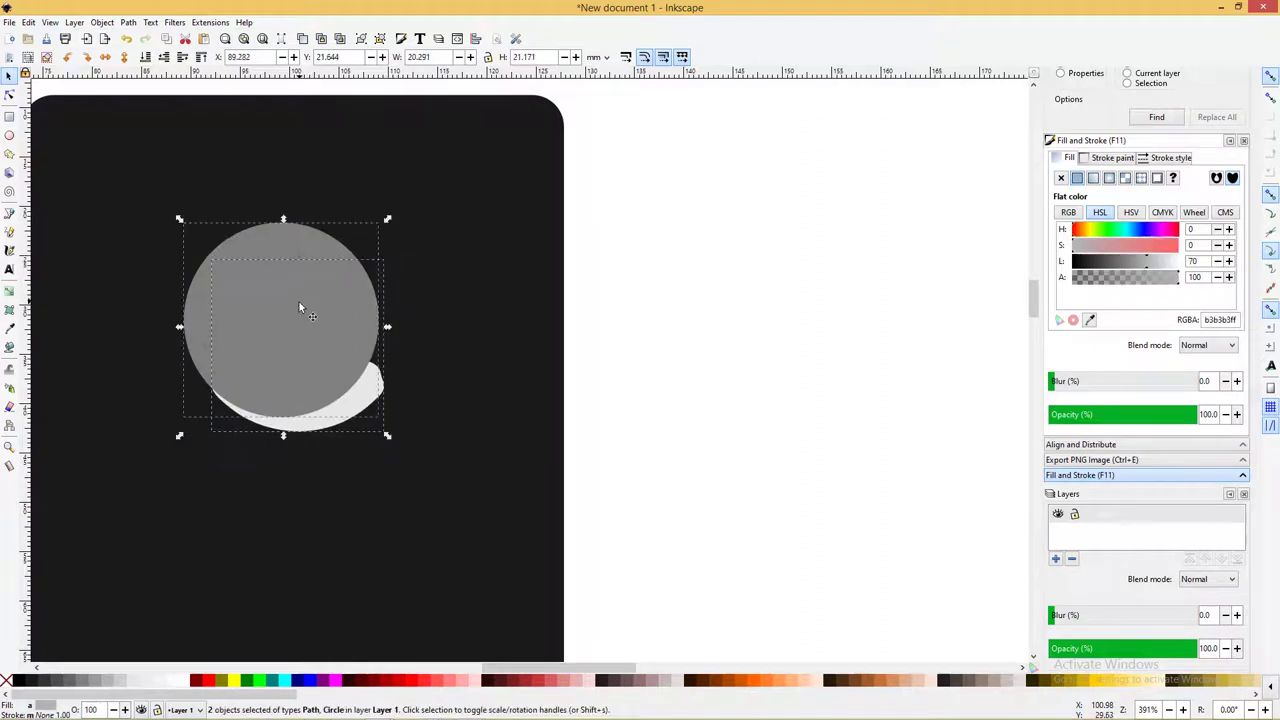
pyautogui.hotkey('ctrl', 'alt', 't')
pyautogui.click(678, 356)
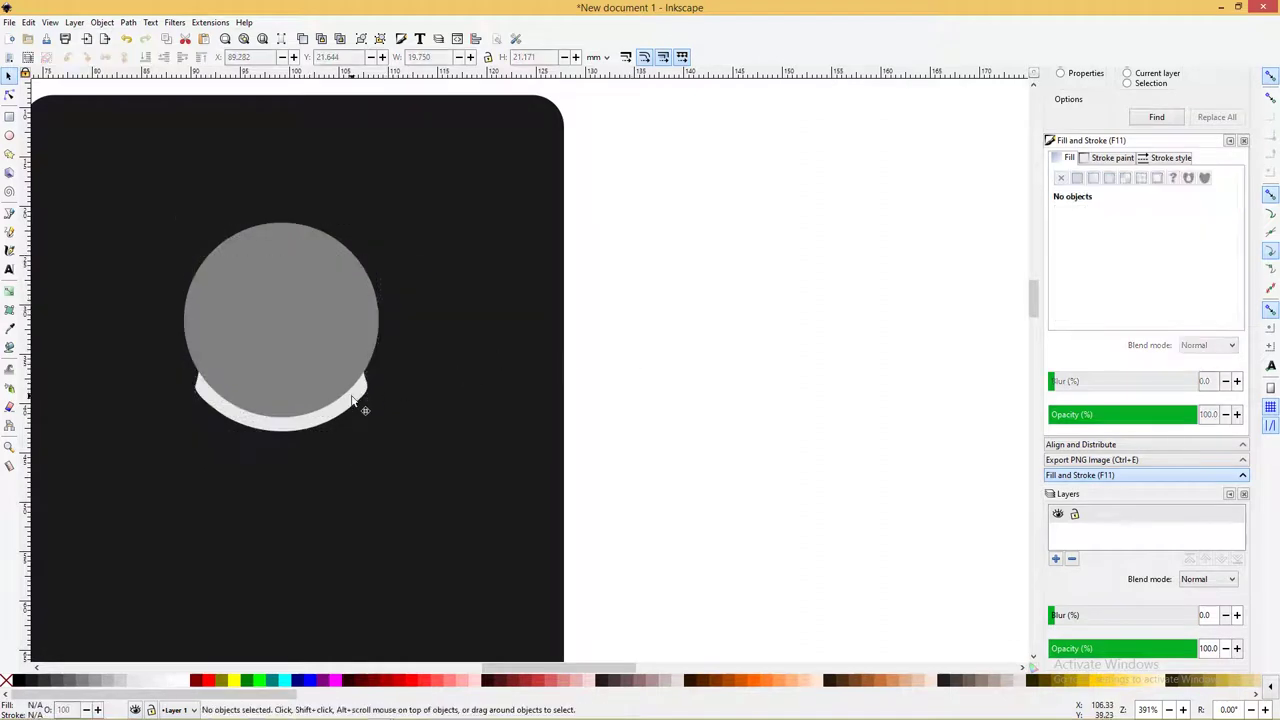
pyautogui.click(364, 408)
pyautogui.keyDown('shift'); pyautogui.click(321, 324); pyautogui.keyUp('shift')
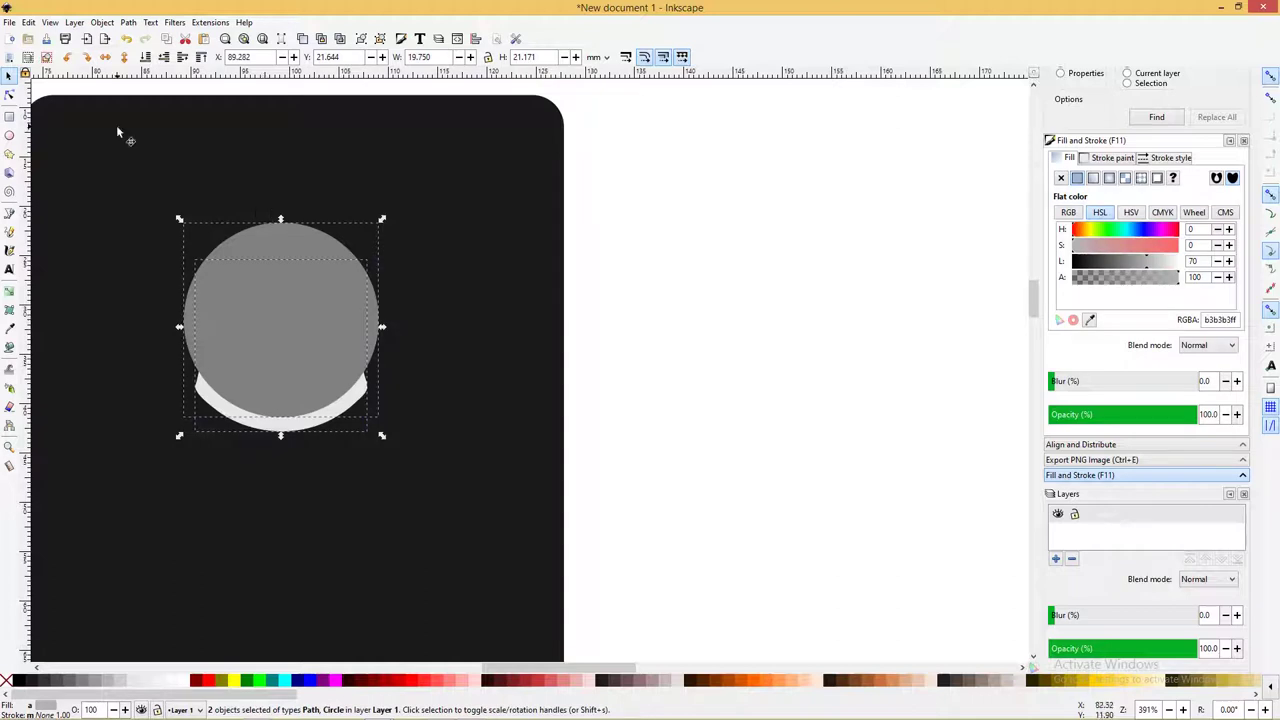
pyautogui.click(128, 22)
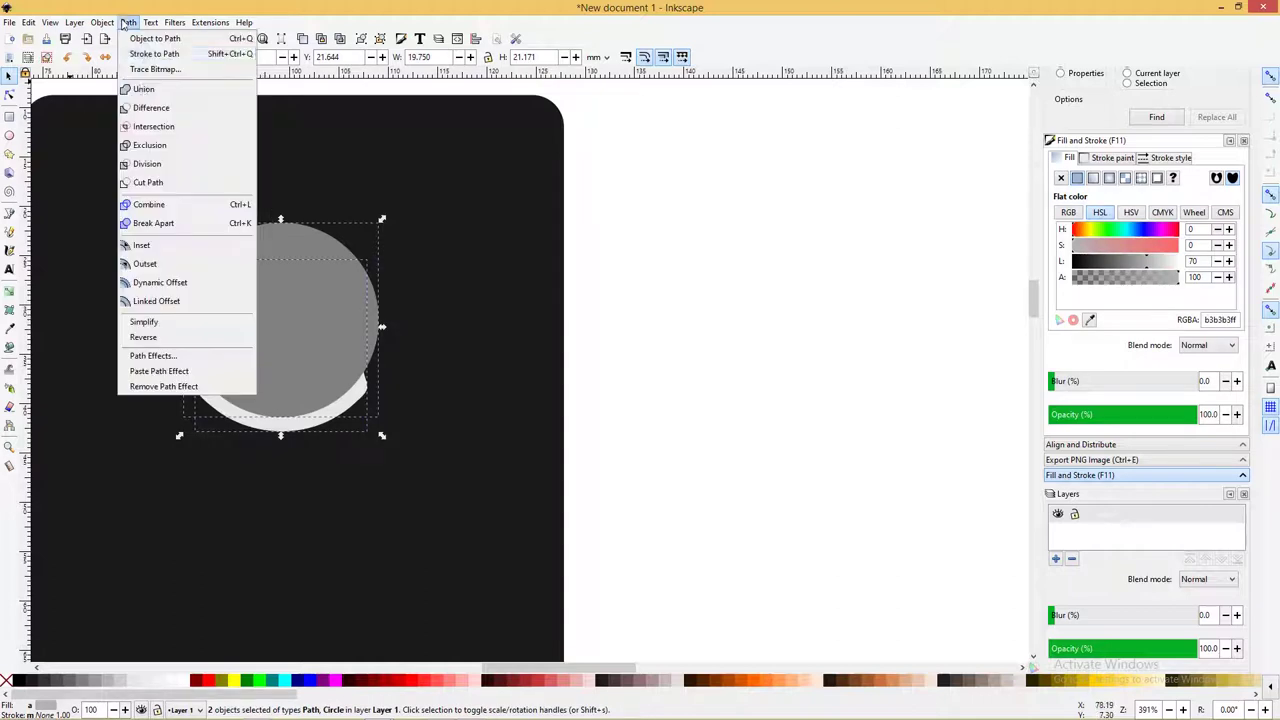
pyautogui.click(146, 127)
pyautogui.scroll(-2, 678, 313)
# Group the avatar circle and silhouette into one object
pyautogui.scroll(-1, 640, 317)
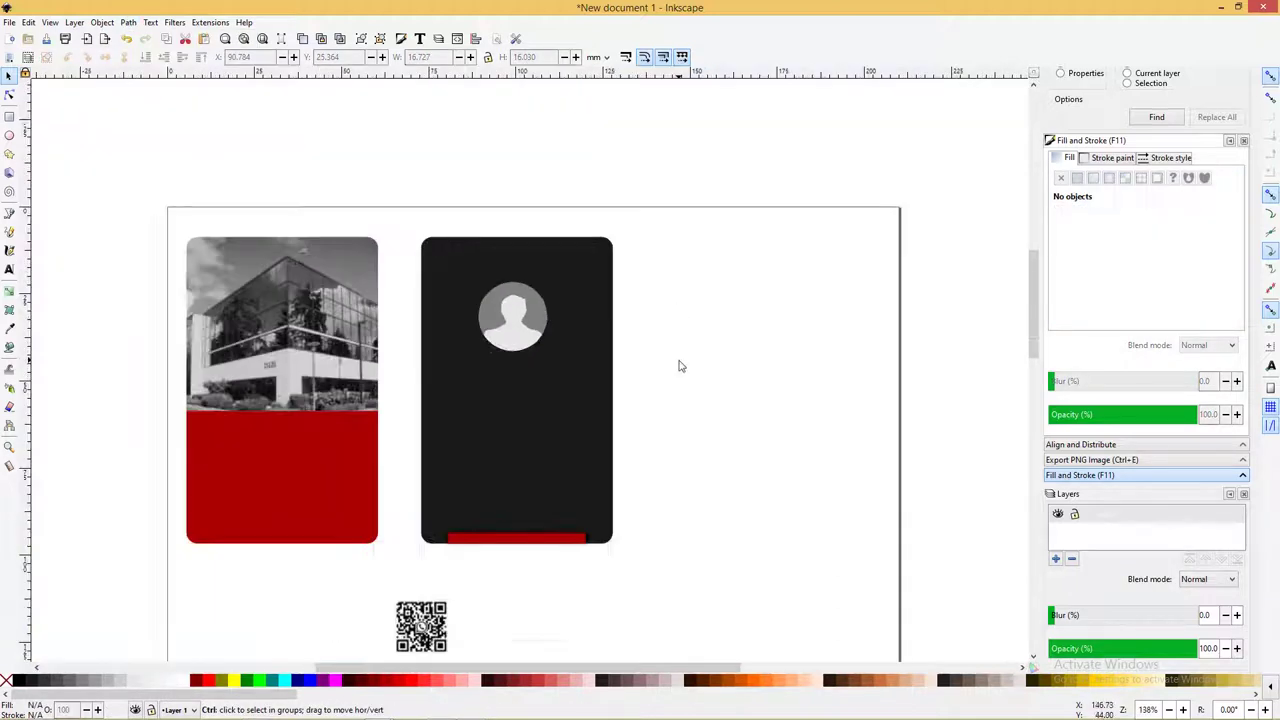
pyautogui.moveTo(694, 383); pyautogui.dragTo(423, 250)
pyautogui.hotkey('ctrl', 'g')
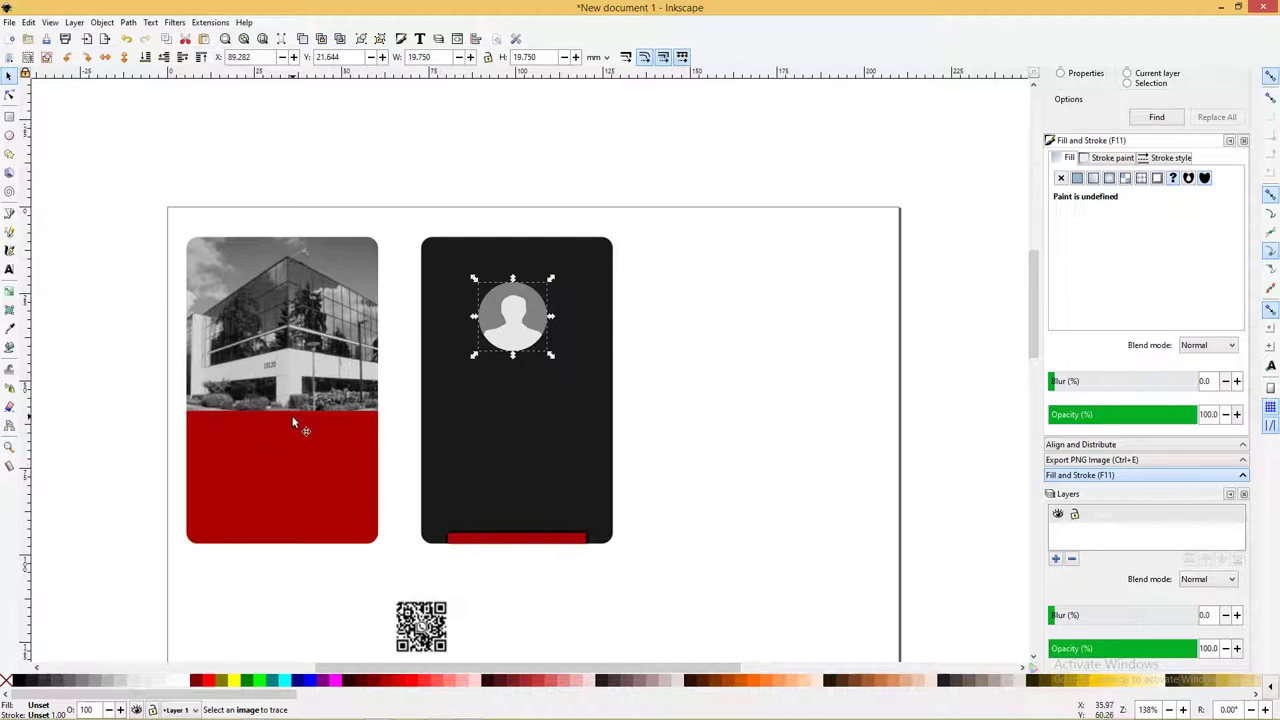
# Bring the grey social links panel from the social-links document into the ID card document
pyautogui.hotkey('alt', 'Tab')
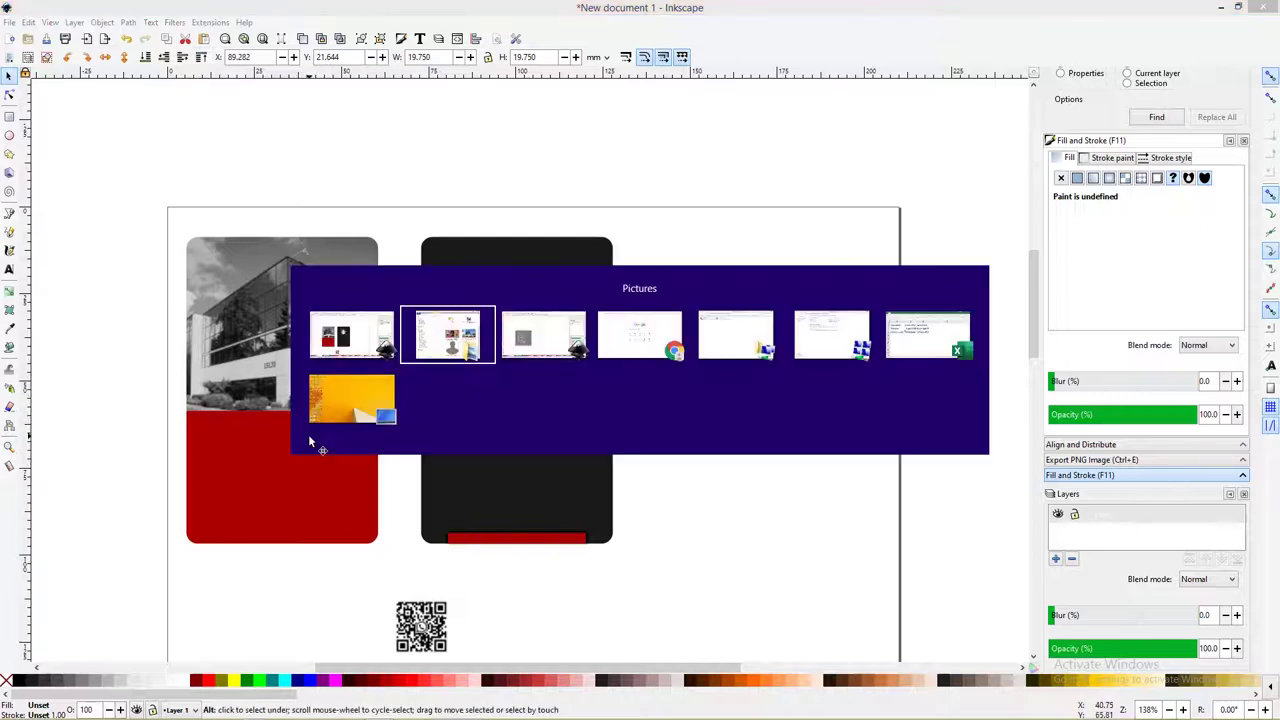
pyautogui.hotkey('alt', 'Tab')
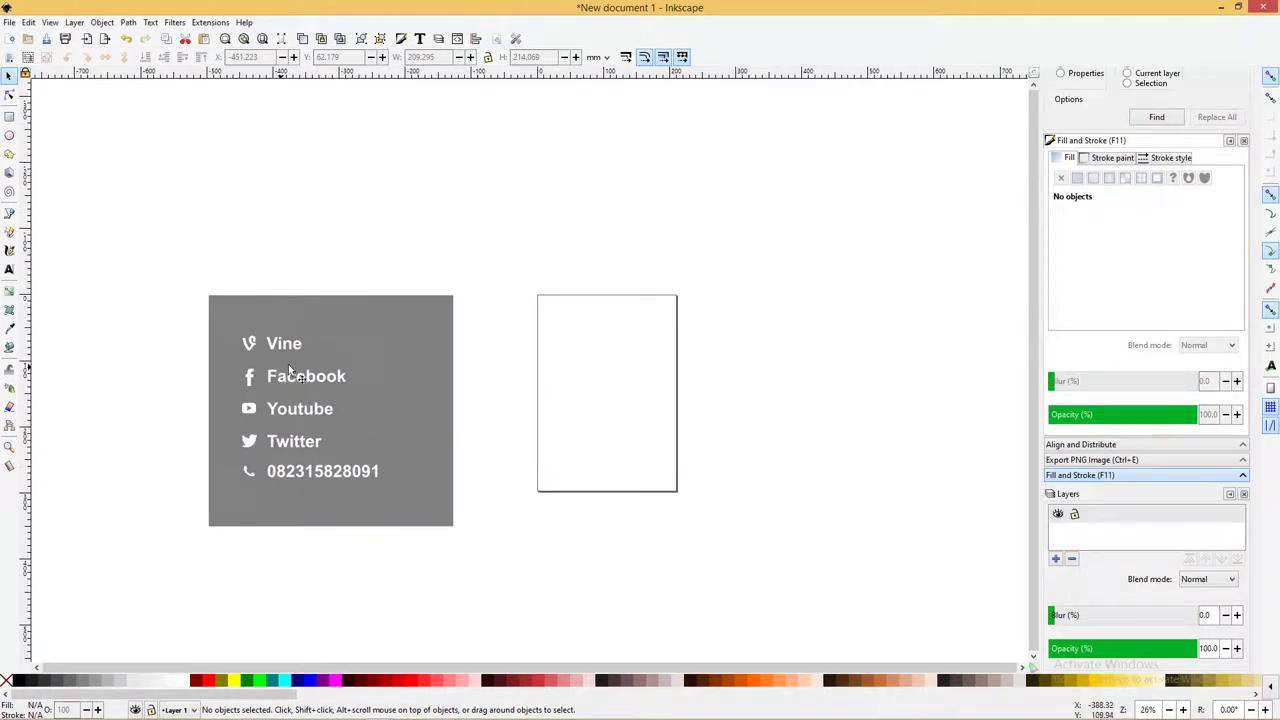
pyautogui.moveTo(174, 258); pyautogui.dragTo(523, 551)
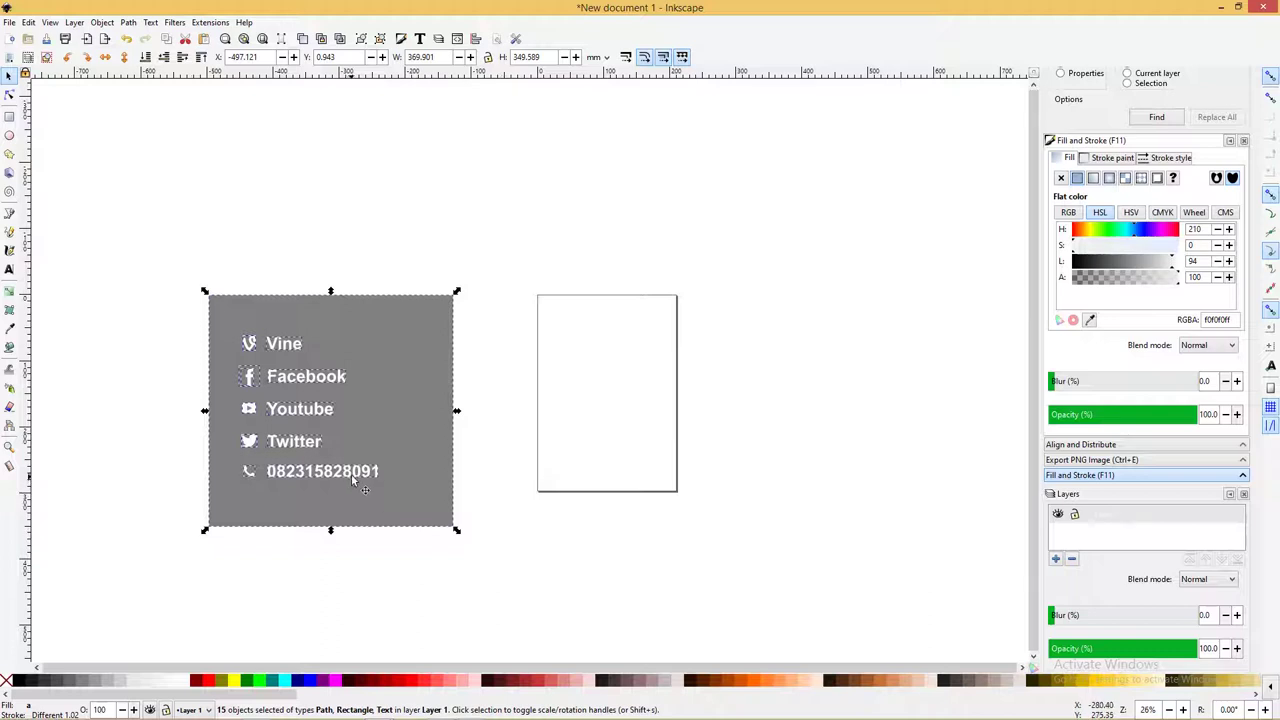
pyautogui.hotkey('alt', 'Tab')
pyautogui.hotkey('ctrl', 'alt', 'v')
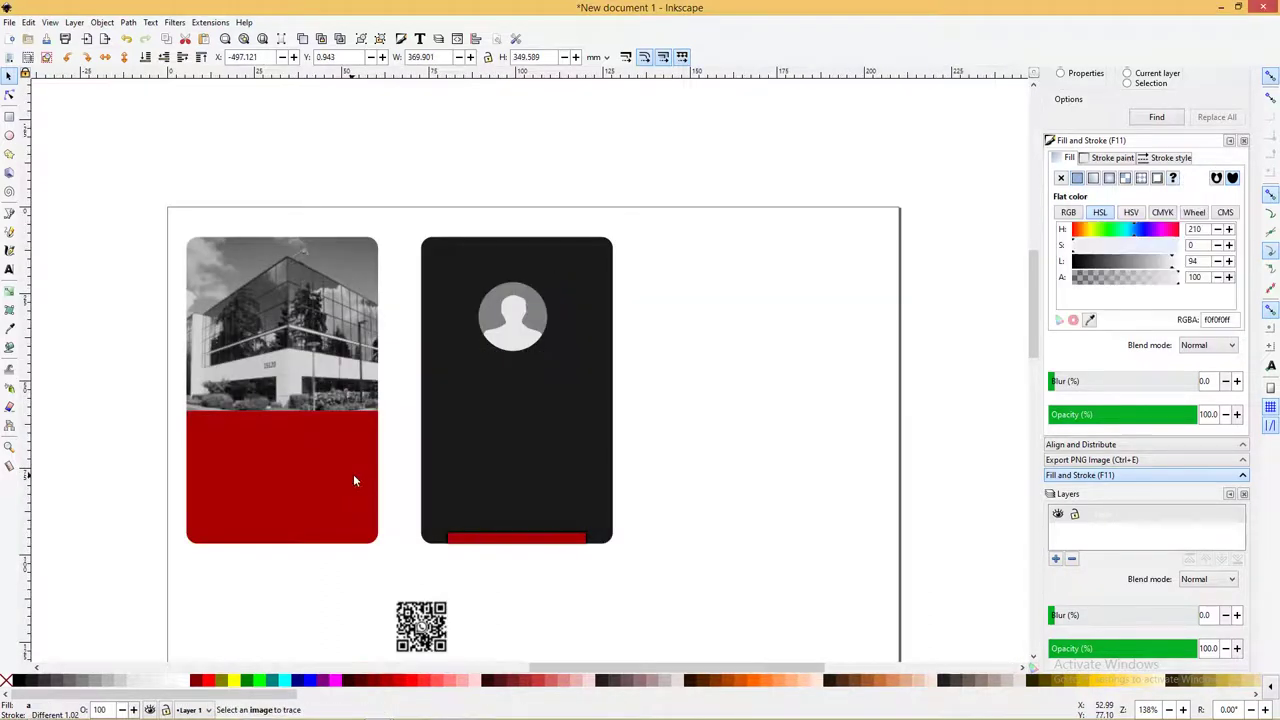
# Resize the pasted grey social panel and move it closer to the cards
pyautogui.keyDown('ctrl'); pyautogui.scroll(-2, 650, 441); pyautogui.keyUp('ctrl')
pyautogui.moveTo(191, 320); pyautogui.dragTo(260, 383)
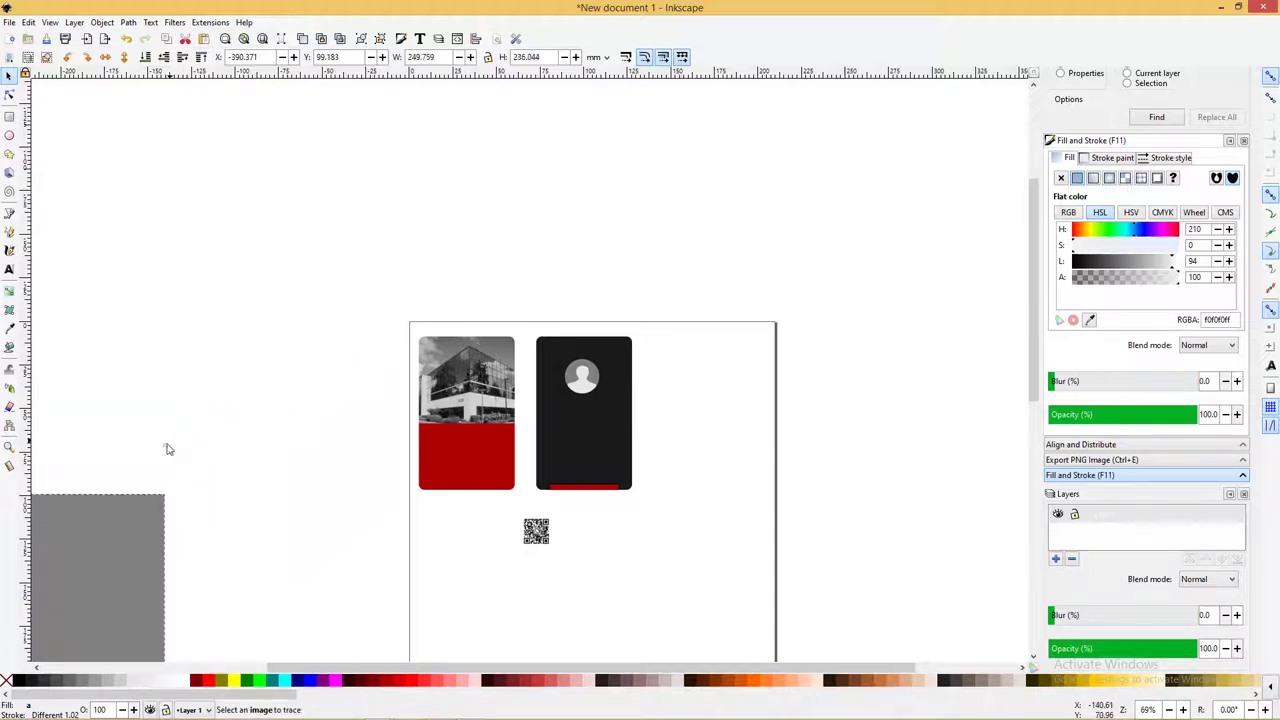
pyautogui.moveTo(260, 383)
pyautogui.mouseDown()
pyautogui.moveTo(366, 346)
pyautogui.moveTo(225, 440)
pyautogui.mouseUp()
pyautogui.moveTo(160, 478)
pyautogui.mouseDown()
pyautogui.moveTo(304, 434)
pyautogui.moveTo(334, 371)
pyautogui.mouseUp()
# Scale the social icons and labels down and fit them into the front card's red area
pyautogui.press('z')
pyautogui.moveTo(112, 336); pyautogui.dragTo(649, 539)
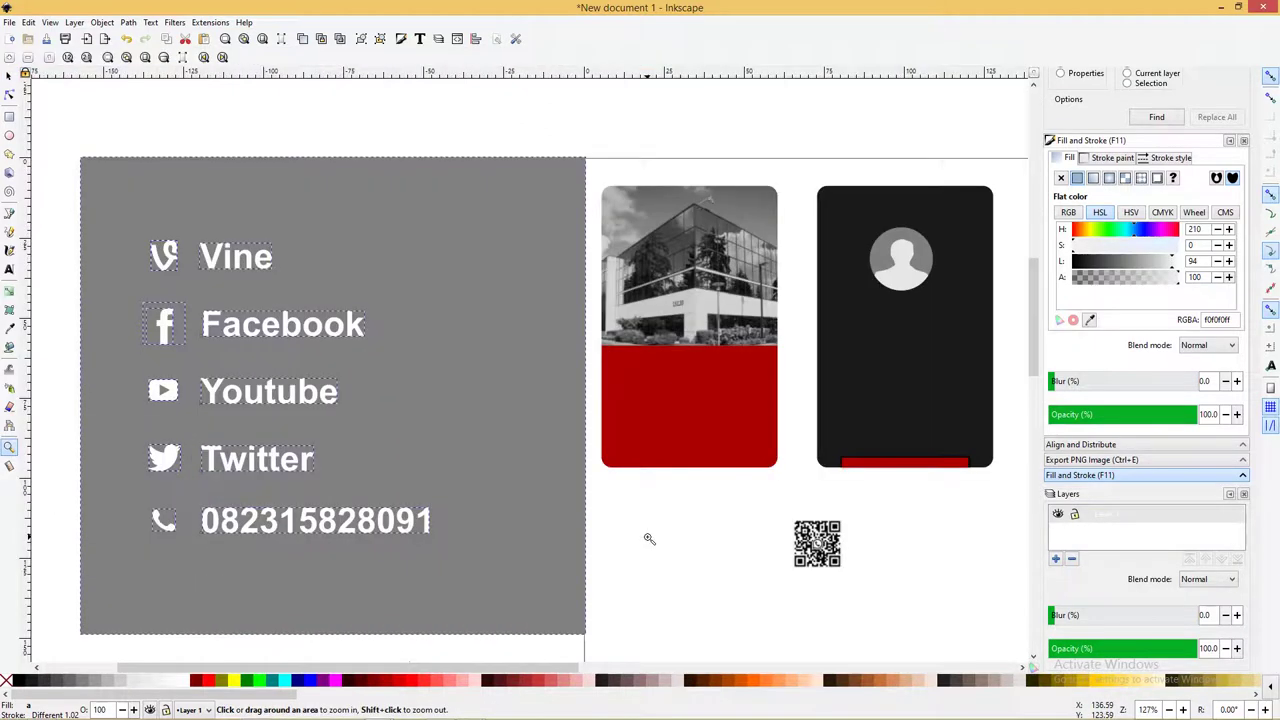
pyautogui.click(9, 76)
pyautogui.click(131, 155)
pyautogui.moveTo(131, 155); pyautogui.dragTo(323, 286)
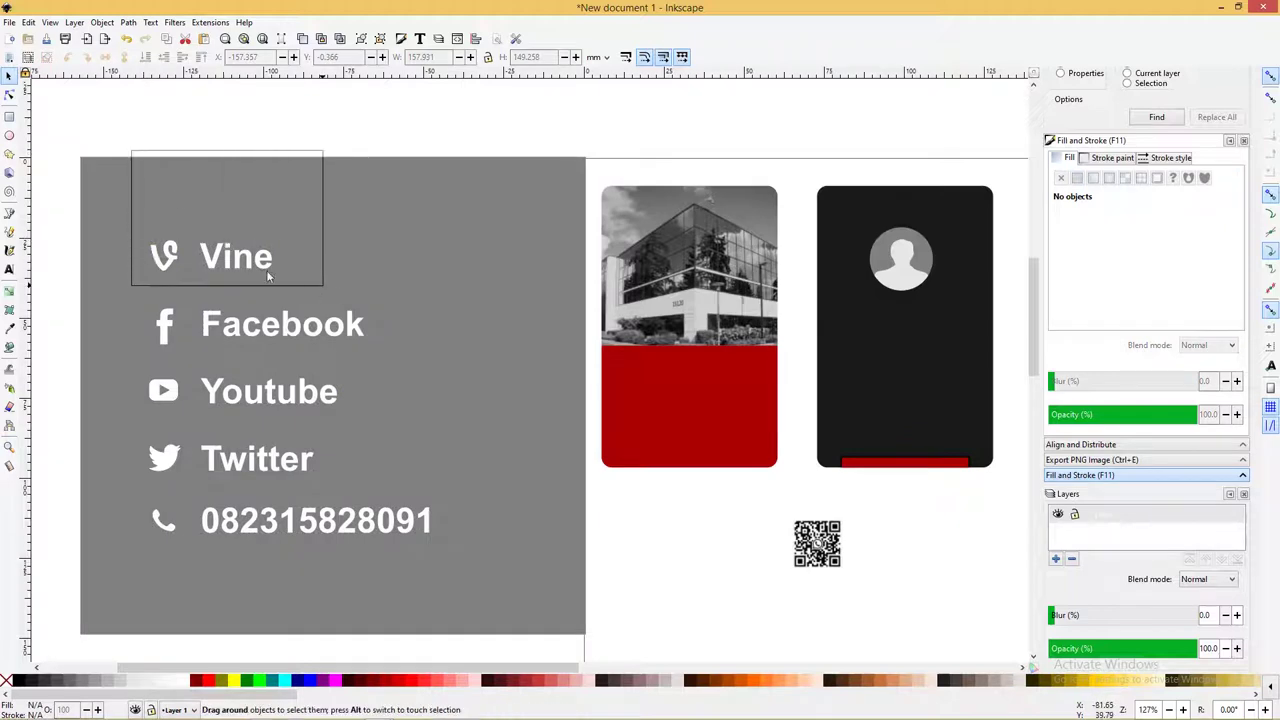
pyautogui.click(54, 253)
pyautogui.moveTo(43, 216)
pyautogui.mouseDown()
pyautogui.moveTo(459, 548)
pyautogui.moveTo(902, 483)
pyautogui.mouseUp()
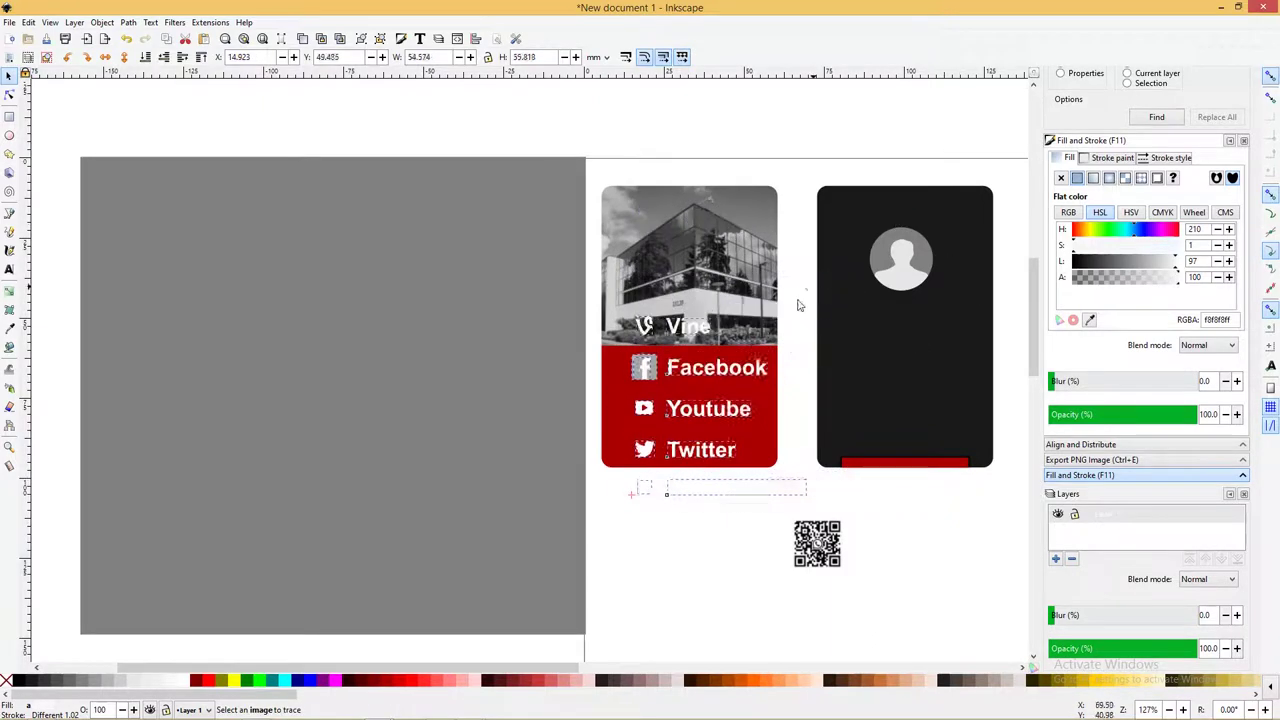
pyautogui.moveTo(922, 200); pyautogui.dragTo(730, 396)
pyautogui.moveTo(695, 453); pyautogui.dragTo(695, 410)
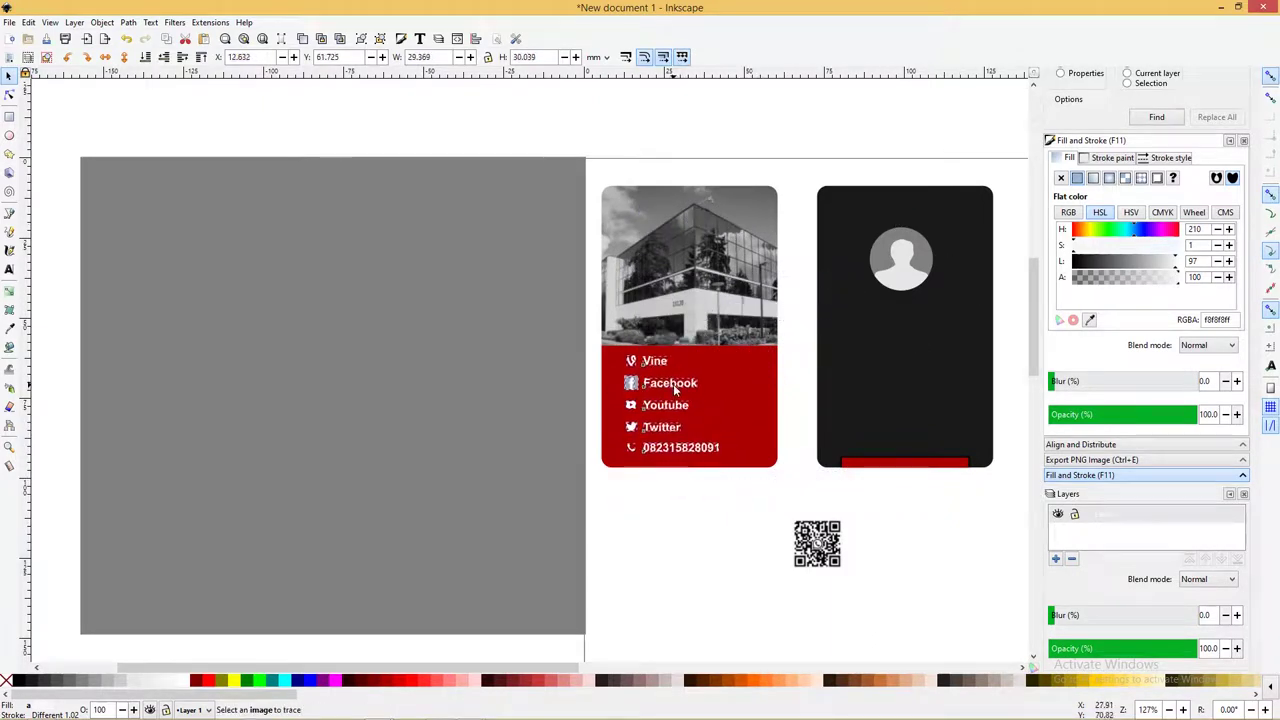
# Select the grey square behind the Facebook logo, undoing an accidental move
pyautogui.scroll(1, 668, 387)
pyautogui.click(577, 375)
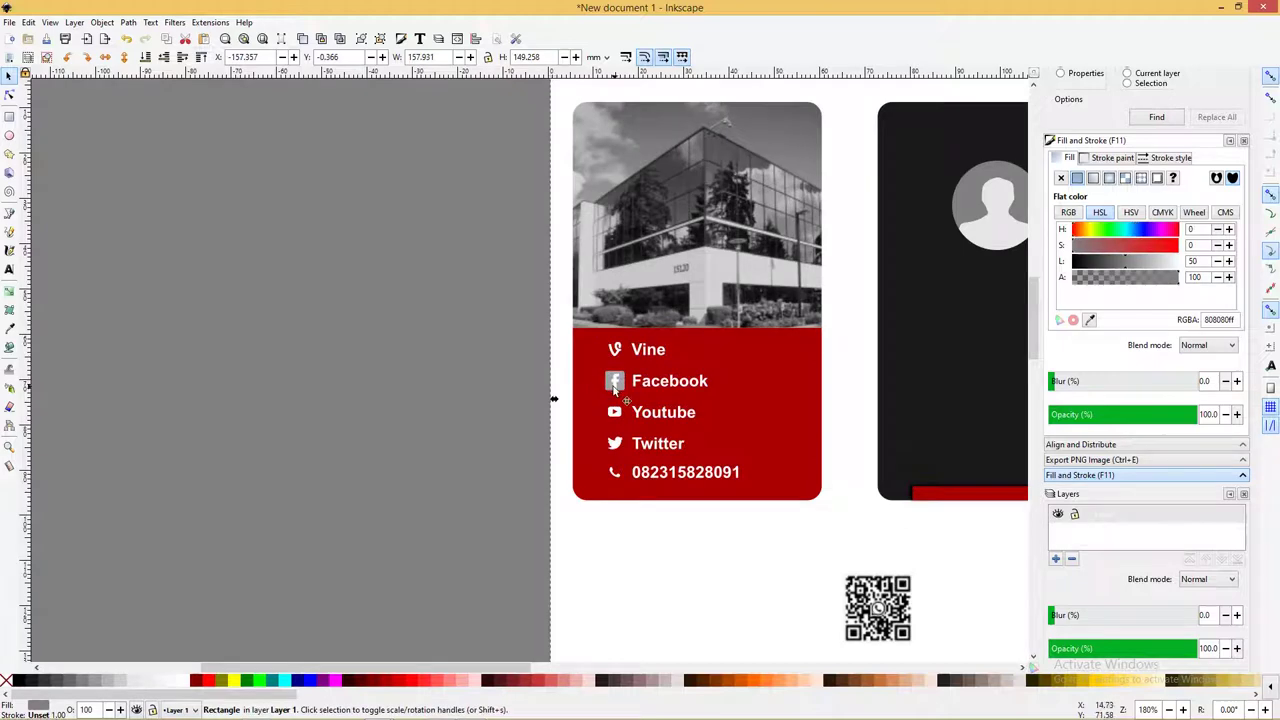
pyautogui.click(614, 384)
pyautogui.scroll(3, 622, 391)
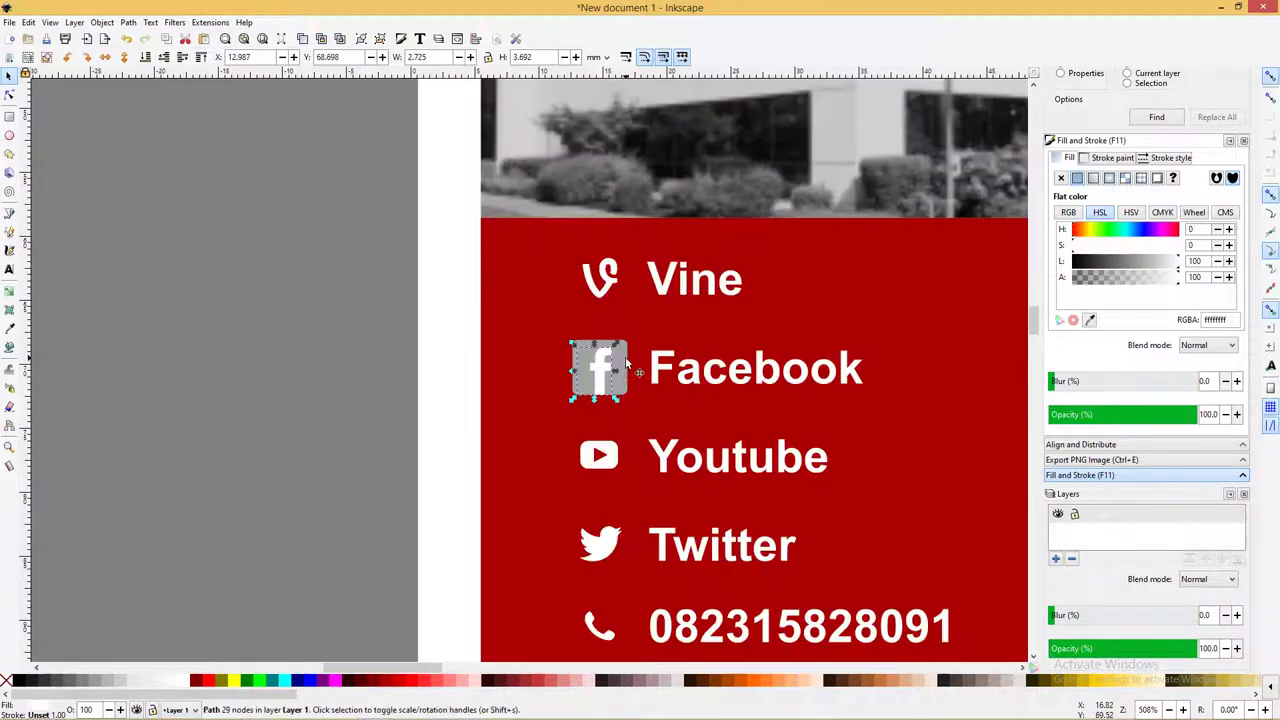
pyautogui.click(622, 362)
pyautogui.moveTo(624, 358); pyautogui.dragTo(690, 320)
pyautogui.hotkey('ctrl', 'z')
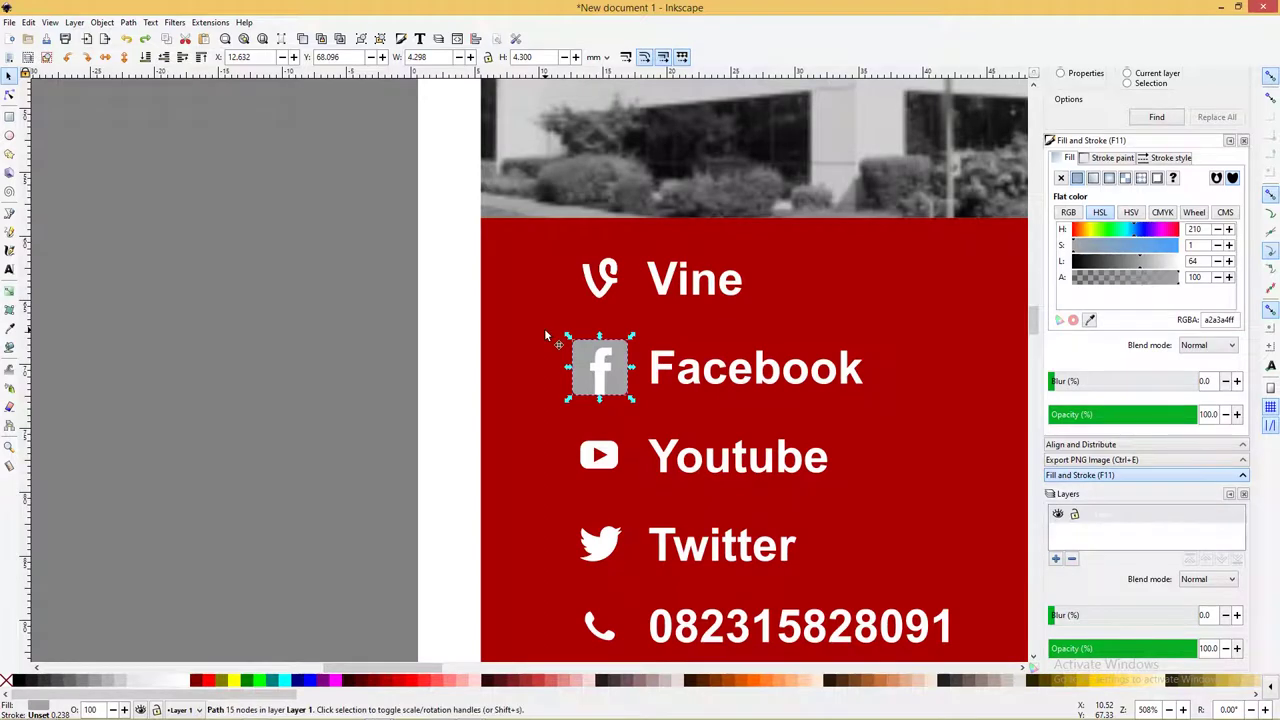
# Make the Facebook square black and place black copies behind Vine, Youtube and Twitter
pyautogui.scroll(1, 540, 330)
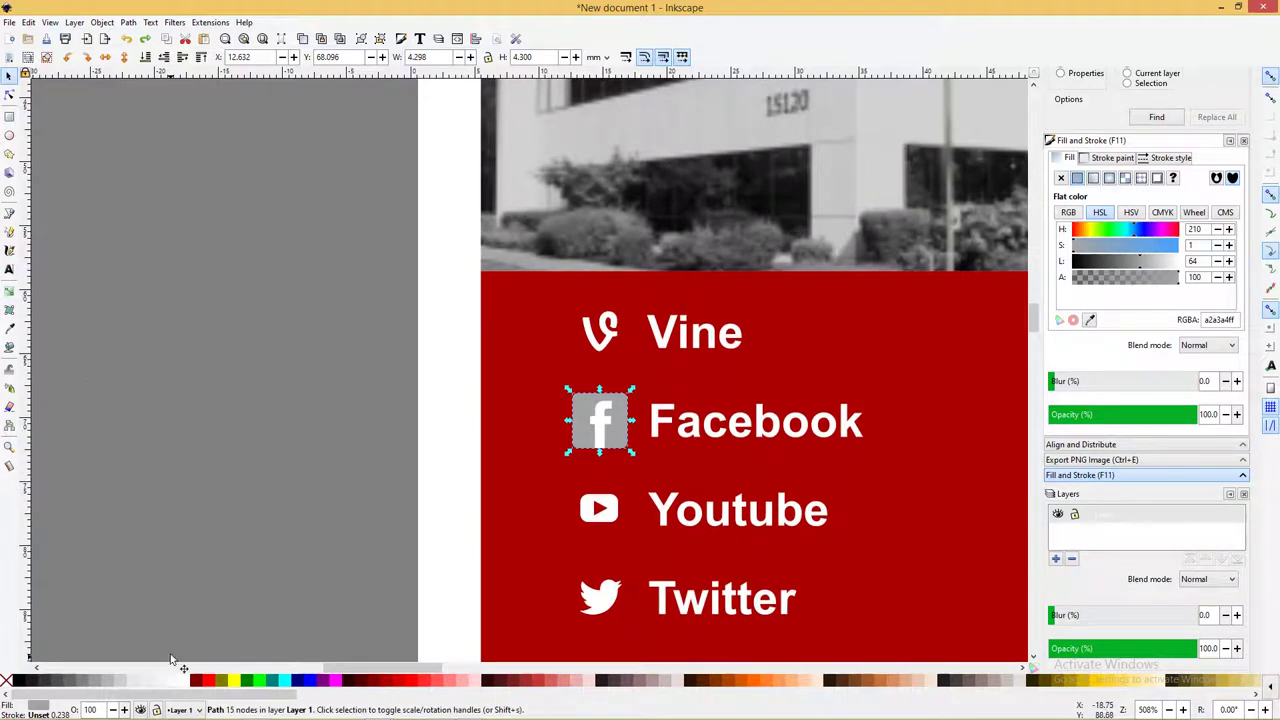
pyautogui.click(19, 681)
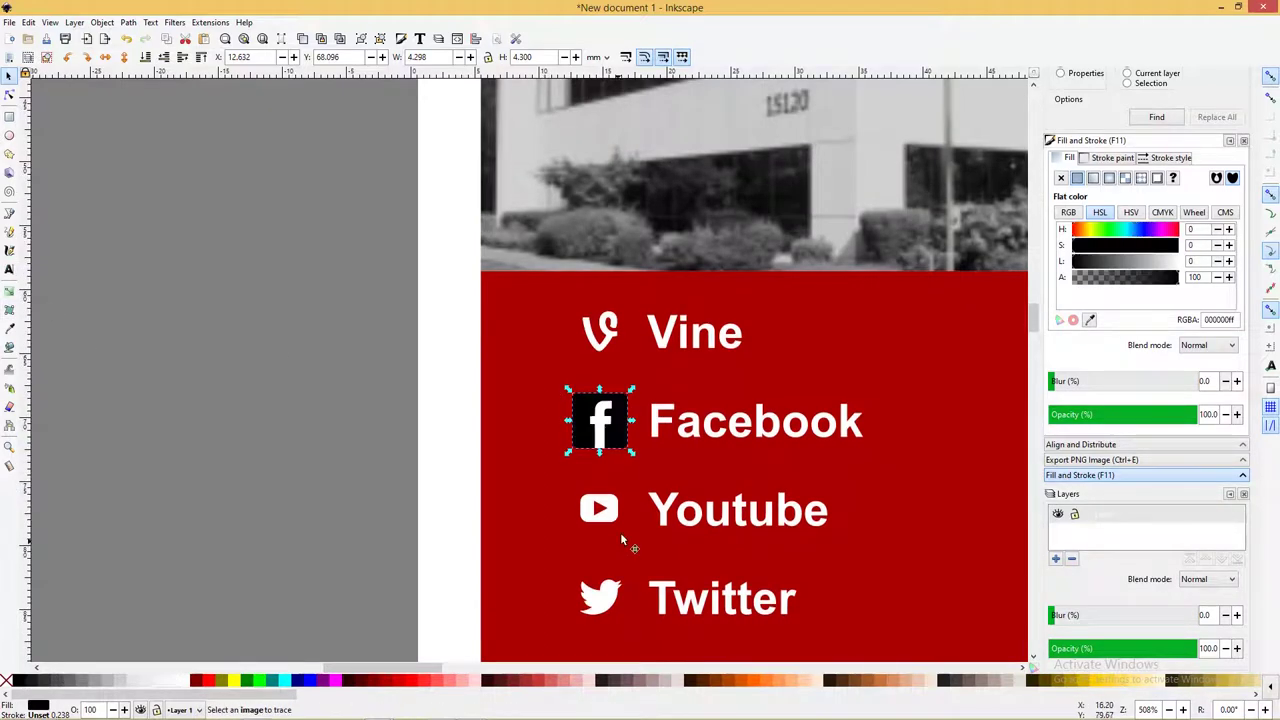
pyautogui.hotkey('ctrl', 'd')
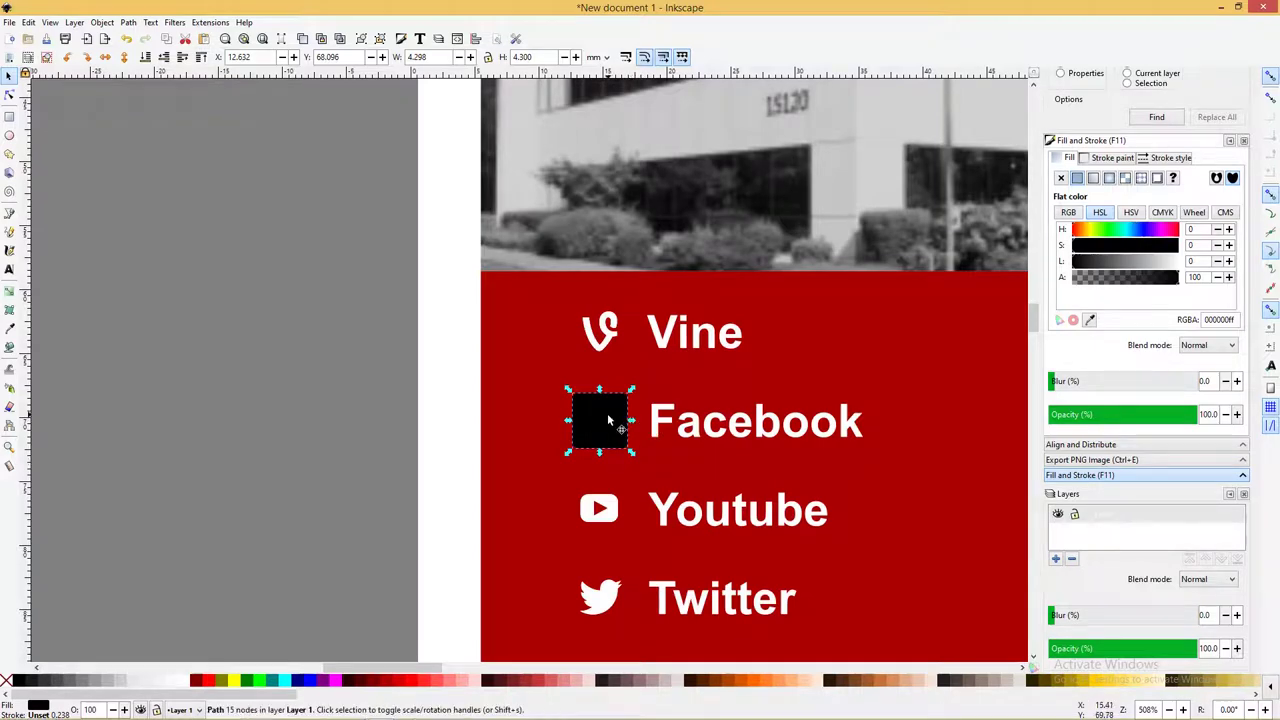
pyautogui.moveTo(607, 413); pyautogui.dragTo(611, 316)
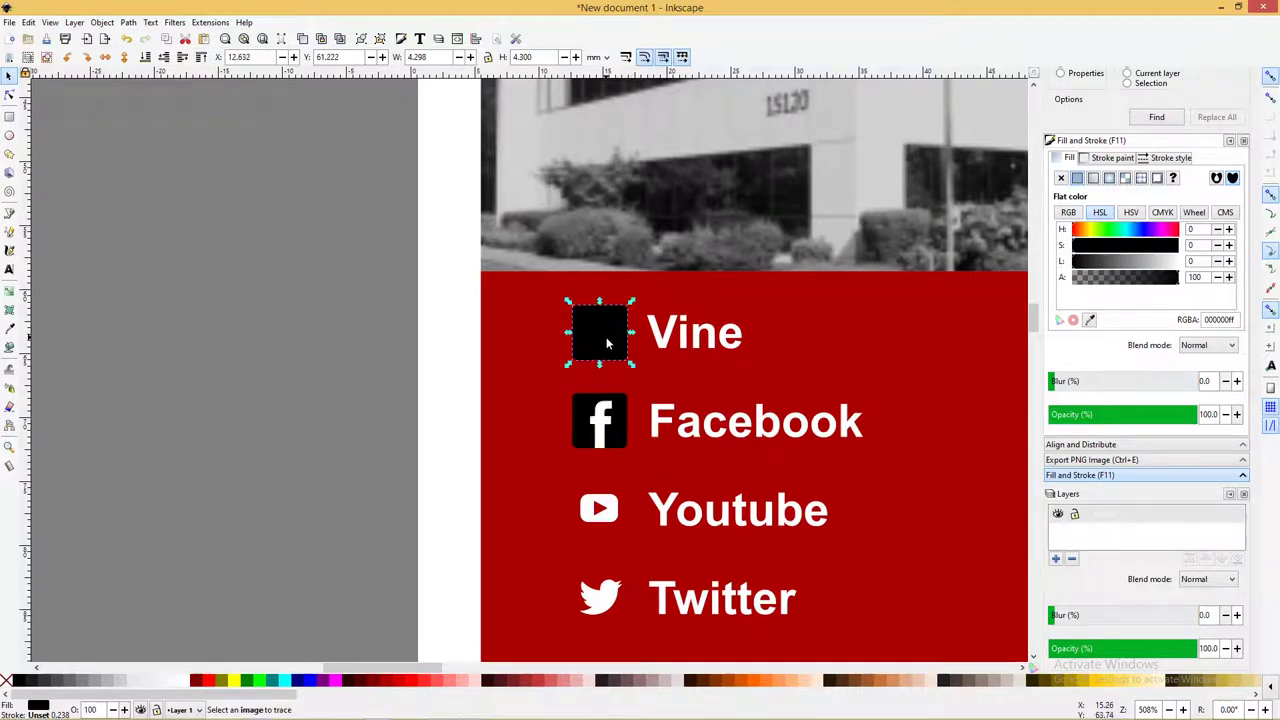
pyautogui.keyDown('ctrl'); pyautogui.scroll(-1, 606, 337); pyautogui.keyUp('ctrl')
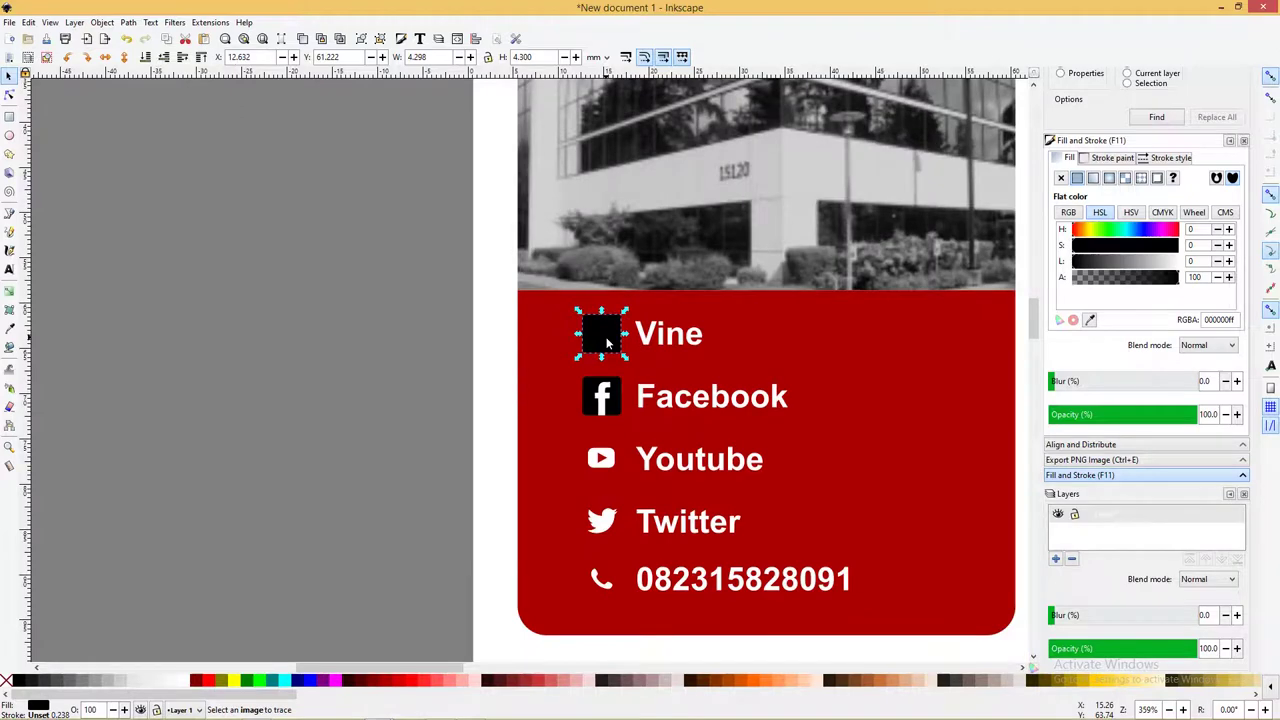
pyautogui.hotkey('ctrl', 'd')
pyautogui.moveTo(606, 342); pyautogui.dragTo(610, 461)
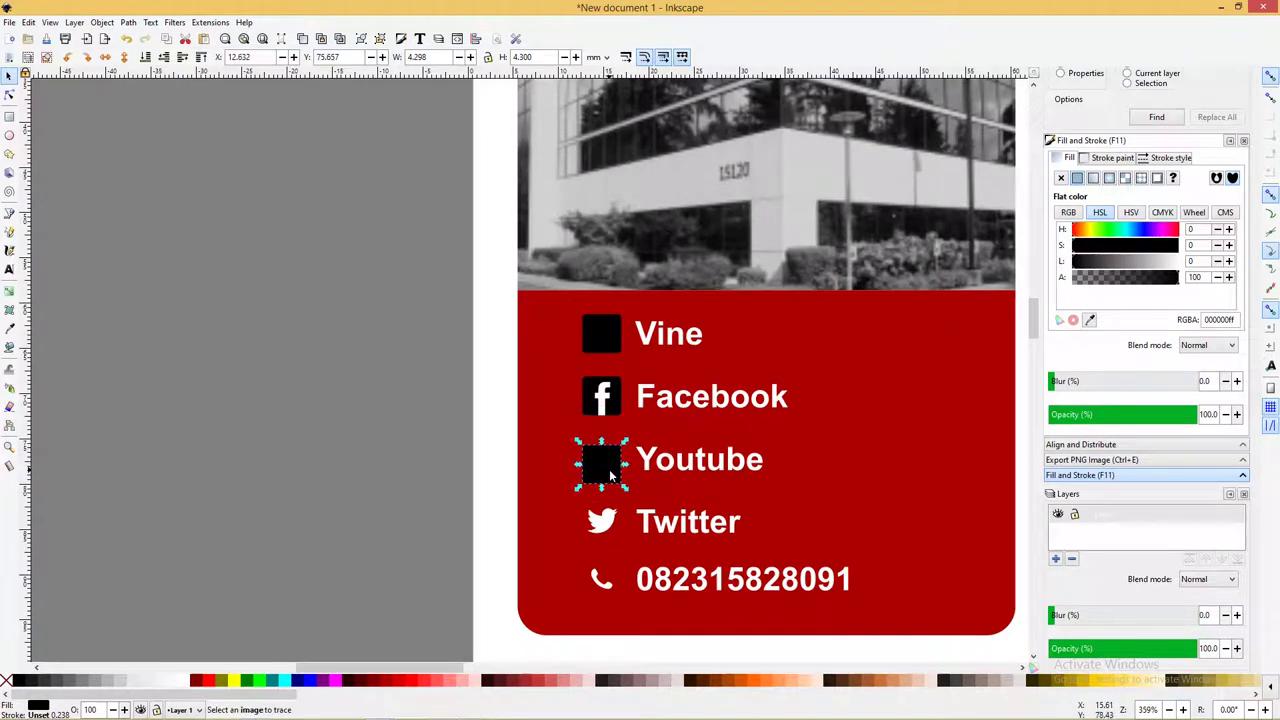
pyautogui.hotkey('ctrl', 'd')
pyautogui.moveTo(610, 470); pyautogui.dragTo(612, 580)
# Duplicate a black square for the phone row and select the Twitter, Youtube and Vine squares
pyautogui.hotkey('ctrl', 'd')
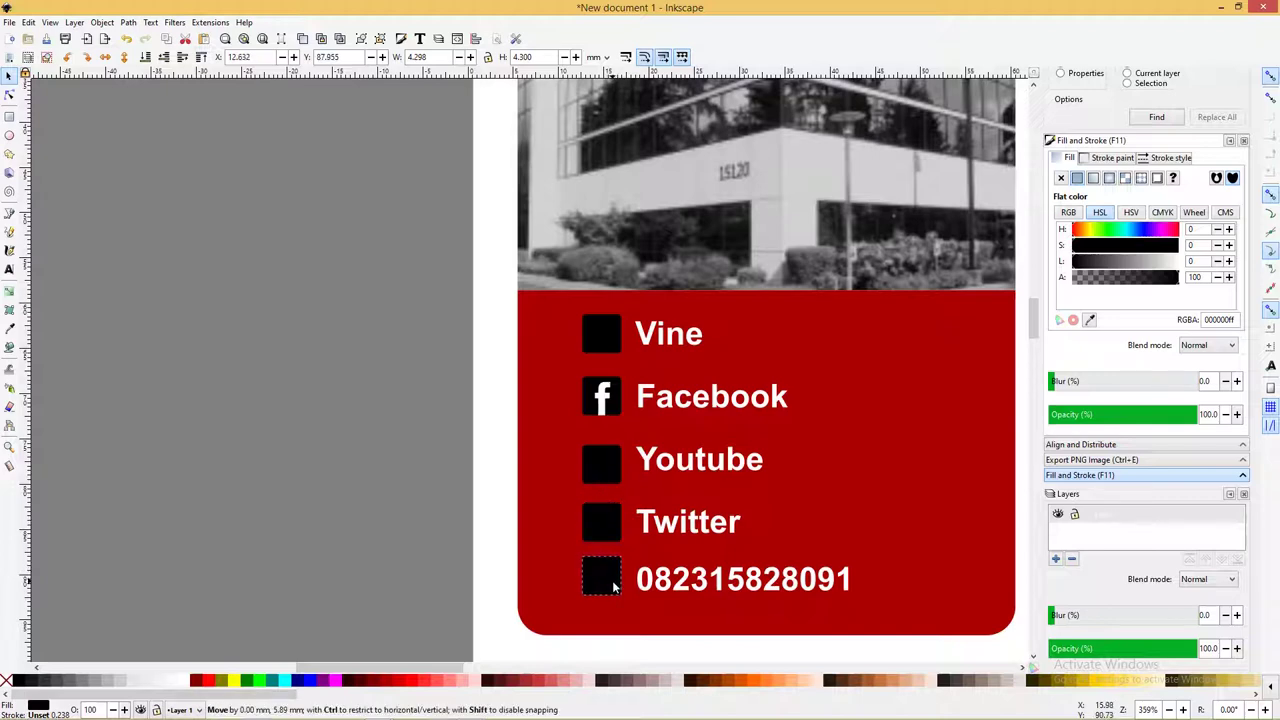
pyautogui.keyDown('shift'); pyautogui.click(605, 517); pyautogui.keyUp('shift')
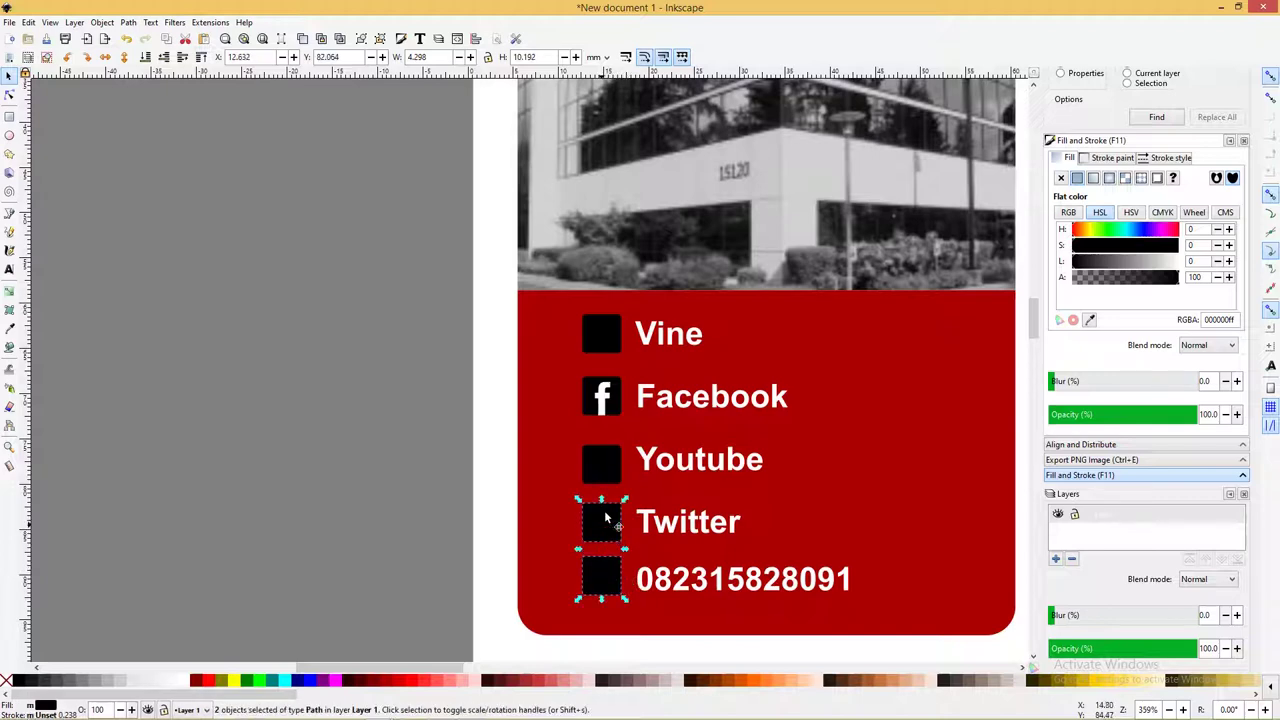
pyautogui.keyDown('shift'); pyautogui.click(606, 463); pyautogui.keyUp('shift')
pyautogui.keyDown('shift'); pyautogui.click(613, 332); pyautogui.keyUp('shift')
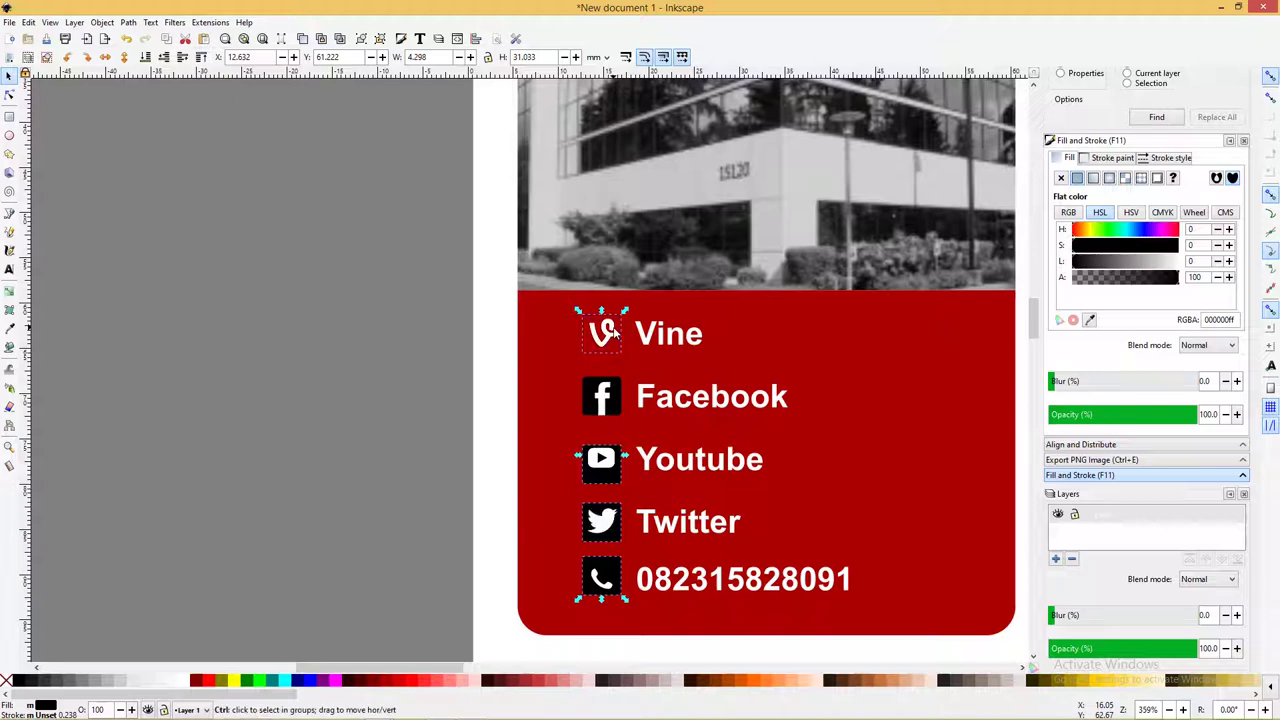
# Adjust the icon symbols on their black squares, nudging the Twitter icon down slightly
pyautogui.moveTo(500, 288); pyautogui.dragTo(607, 400)
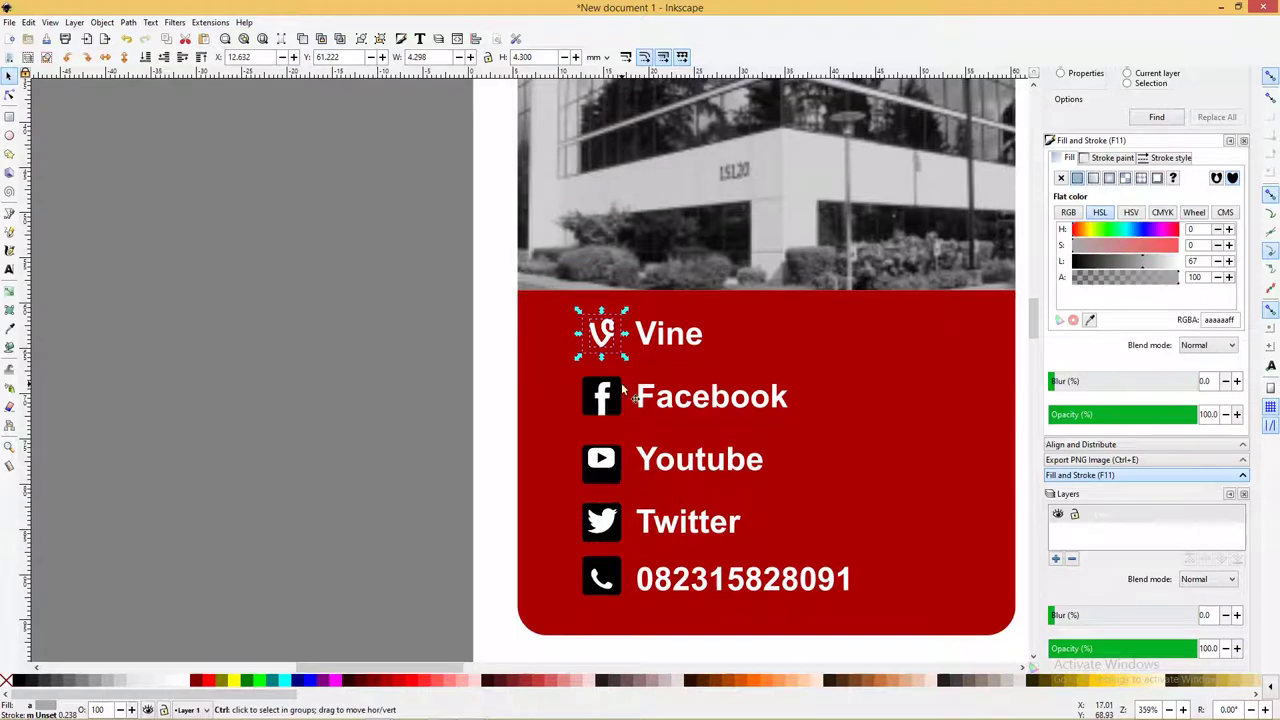
pyautogui.click(528, 362)
pyautogui.scroll(-1, 540, 400)
pyautogui.moveTo(501, 368); pyautogui.dragTo(663, 439)
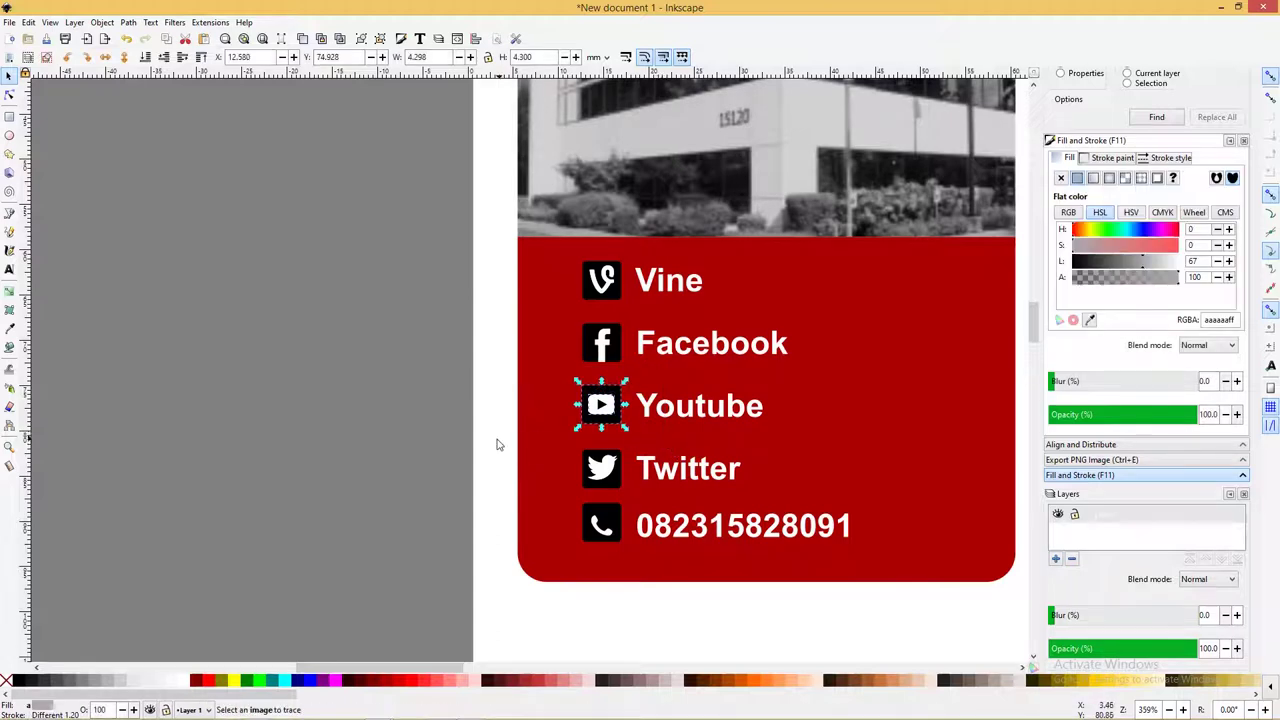
pyautogui.moveTo(498, 446); pyautogui.dragTo(637, 506)
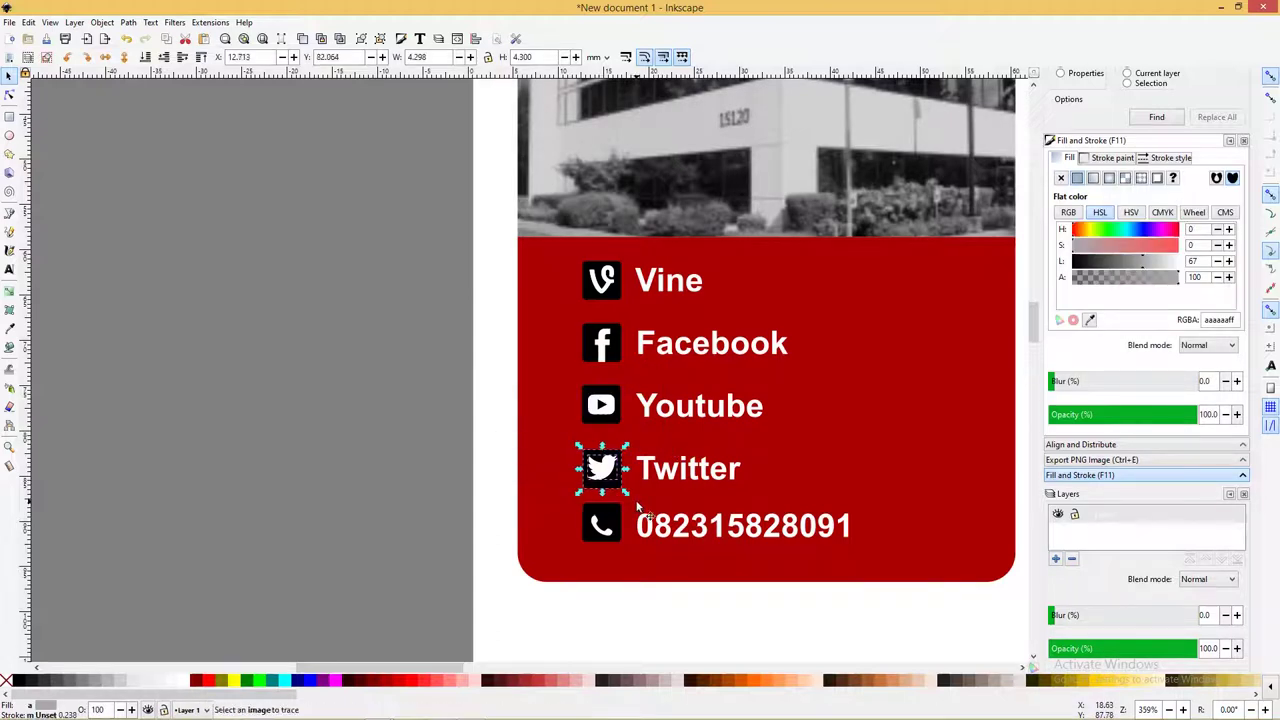
pyautogui.hotkey('alt', 'Down')
pyautogui.hotkey('alt', 'Down')
pyautogui.moveTo(494, 492); pyautogui.dragTo(669, 578)
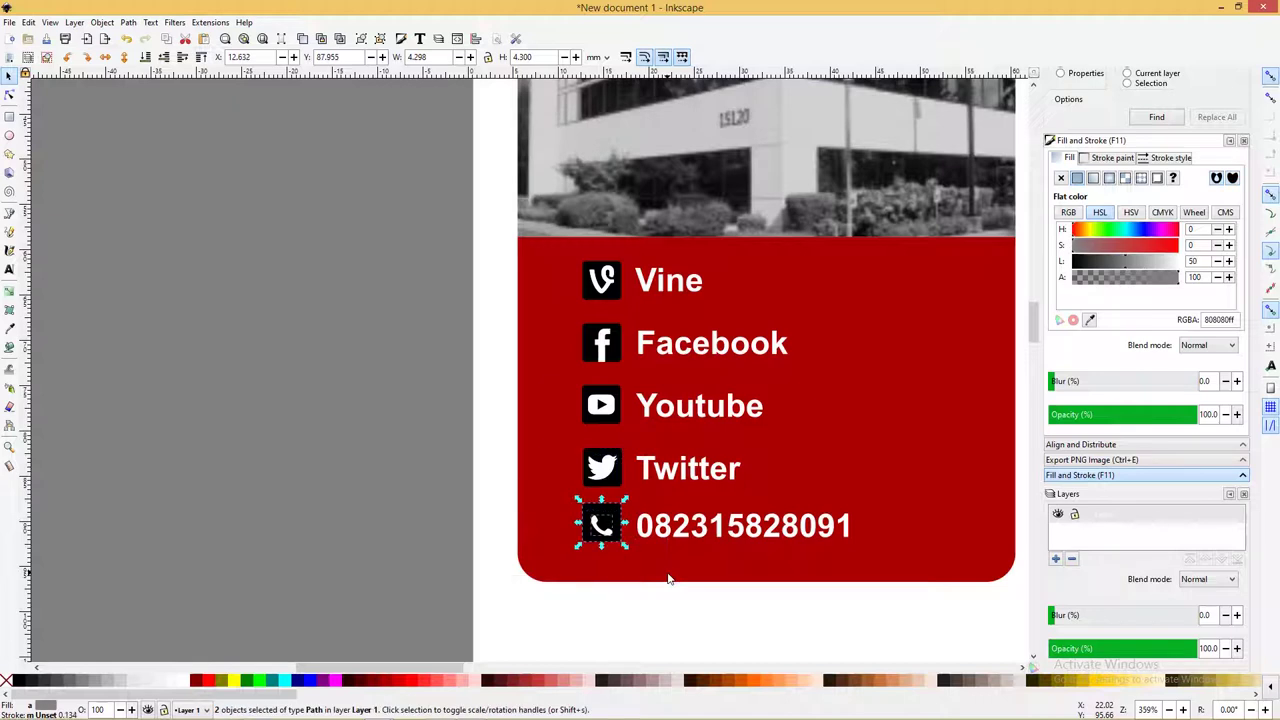
pyautogui.click(660, 580)
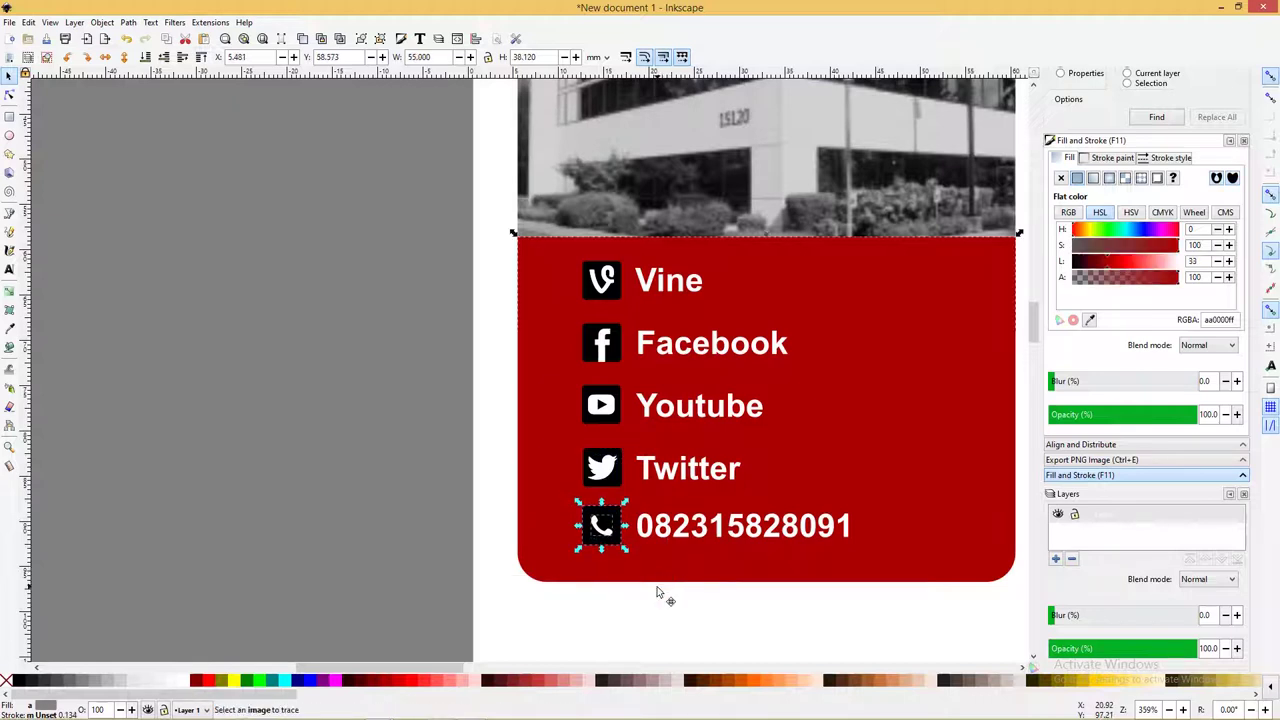
pyautogui.click(614, 537)
pyautogui.click(617, 513)
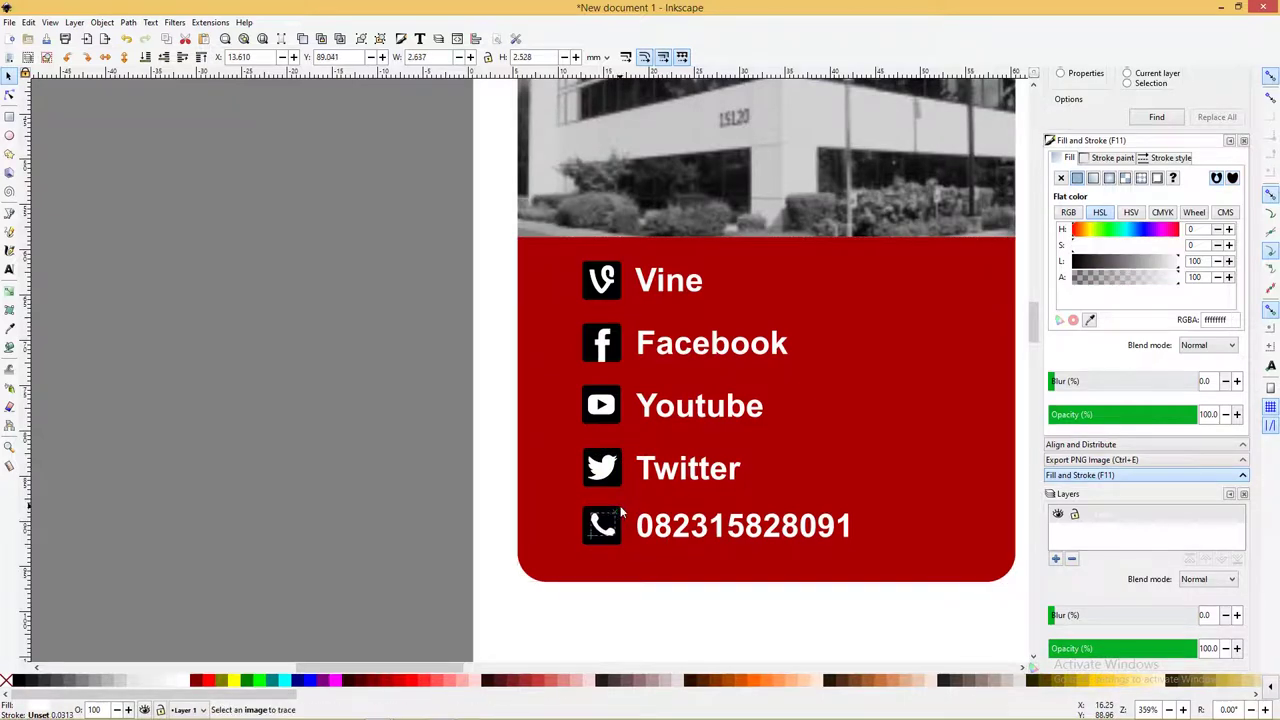
# Select all the social icons and labels on the front card
pyautogui.click(622, 510)
pyautogui.click(631, 600)
pyautogui.scroll(-3, 600, 470)
pyautogui.scroll(-1, 585, 450)
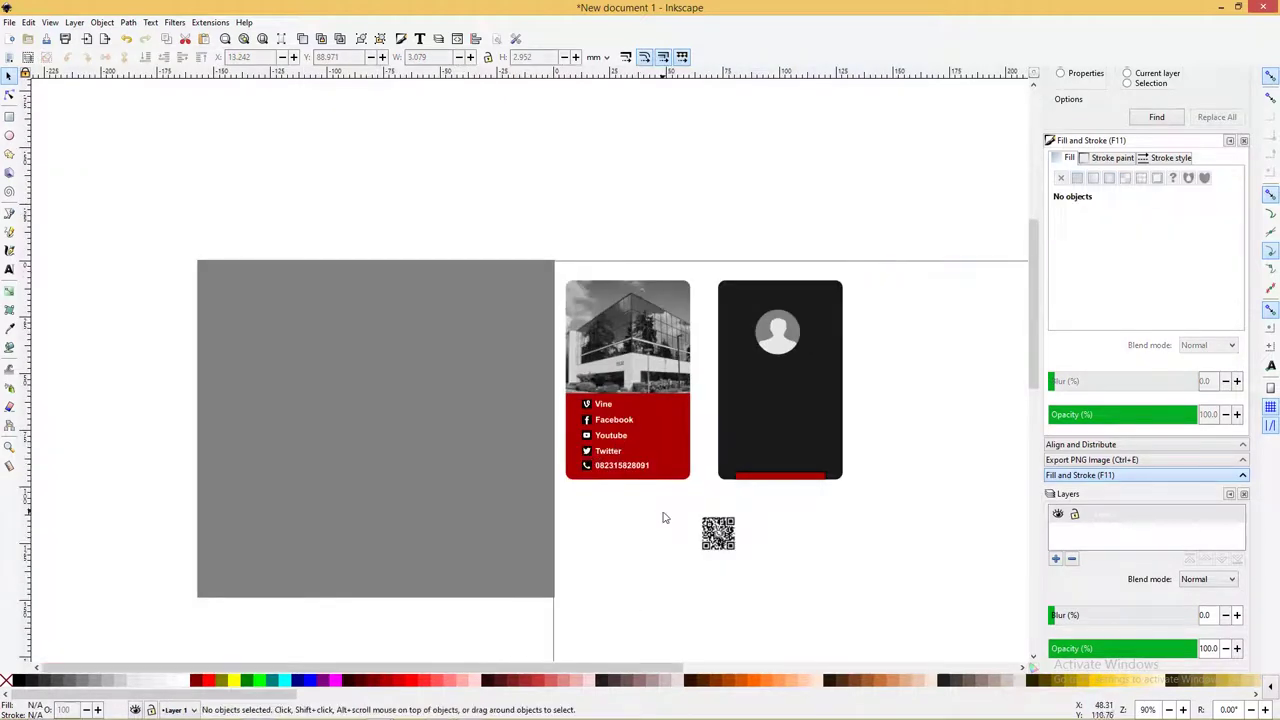
pyautogui.moveTo(666, 498)
pyautogui.mouseDown()
pyautogui.moveTo(570, 398)
pyautogui.moveTo(591, 411)
pyautogui.mouseUp()
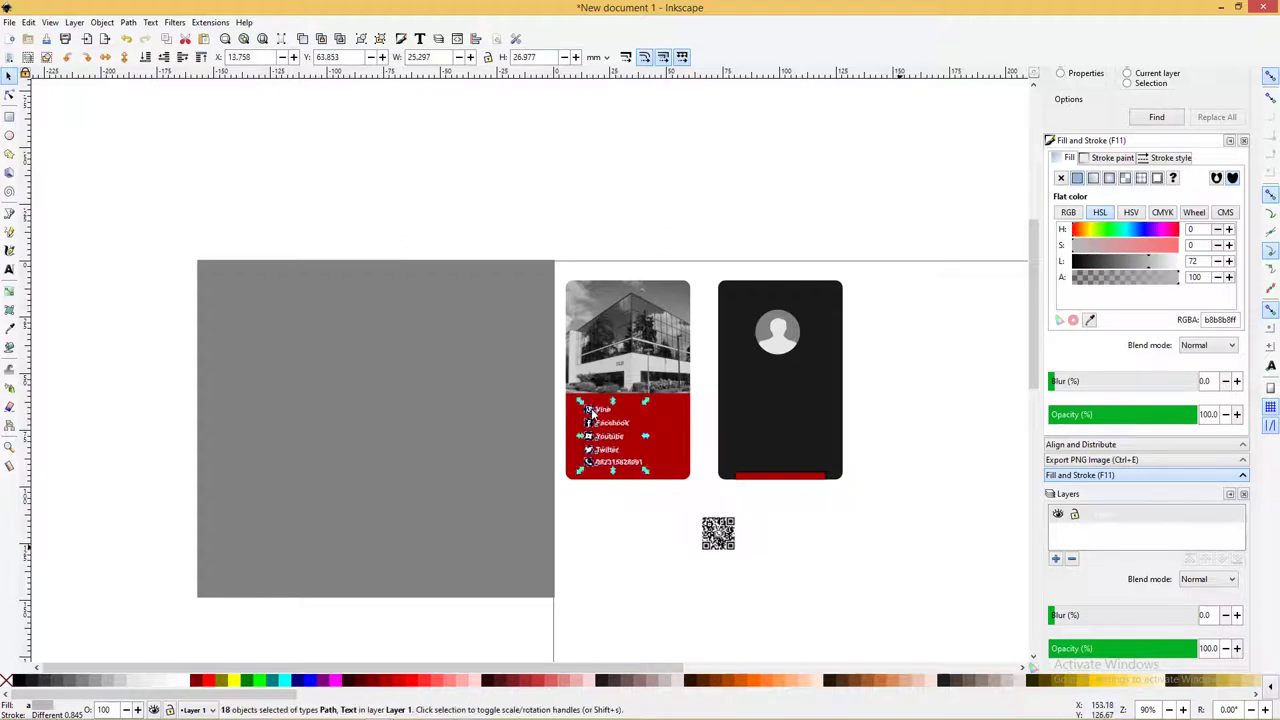
# Zoom in on both cards and move the QR code onto the dark back card
pyautogui.press('z')
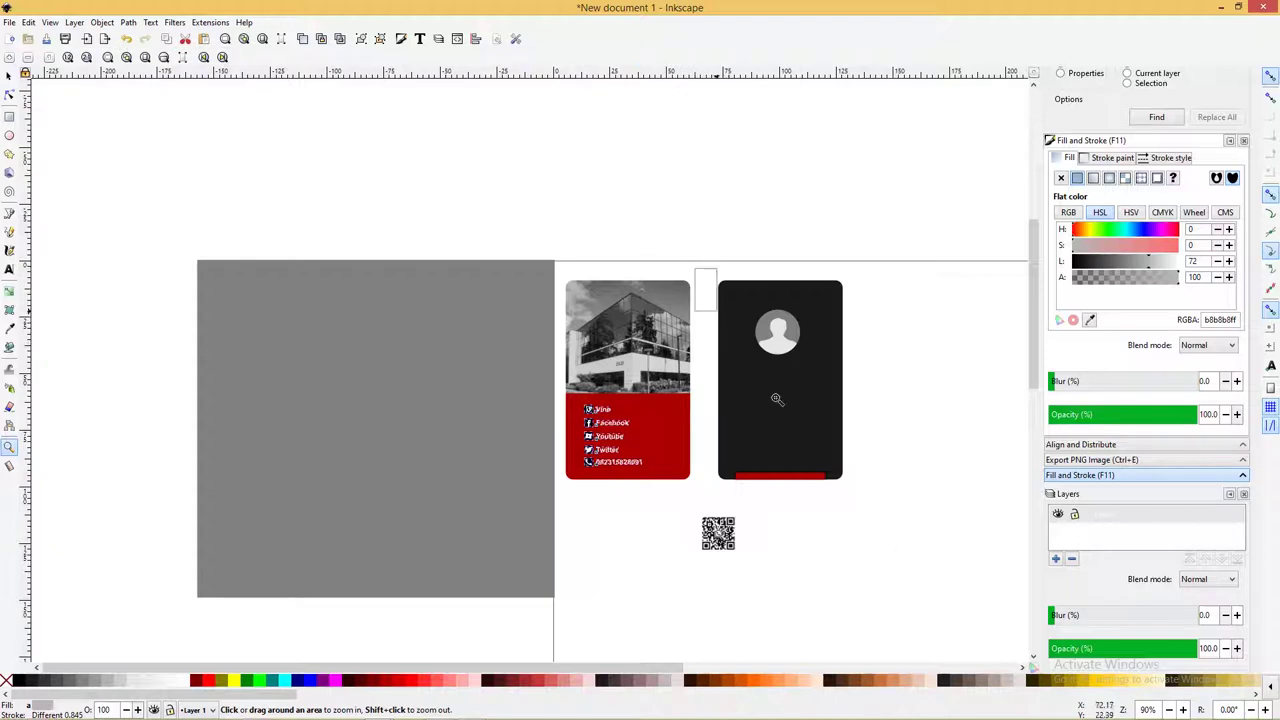
pyautogui.moveTo(696, 268)
pyautogui.mouseDown()
pyautogui.moveTo(857, 600)
pyautogui.moveTo(914, 594)
pyautogui.mouseUp()
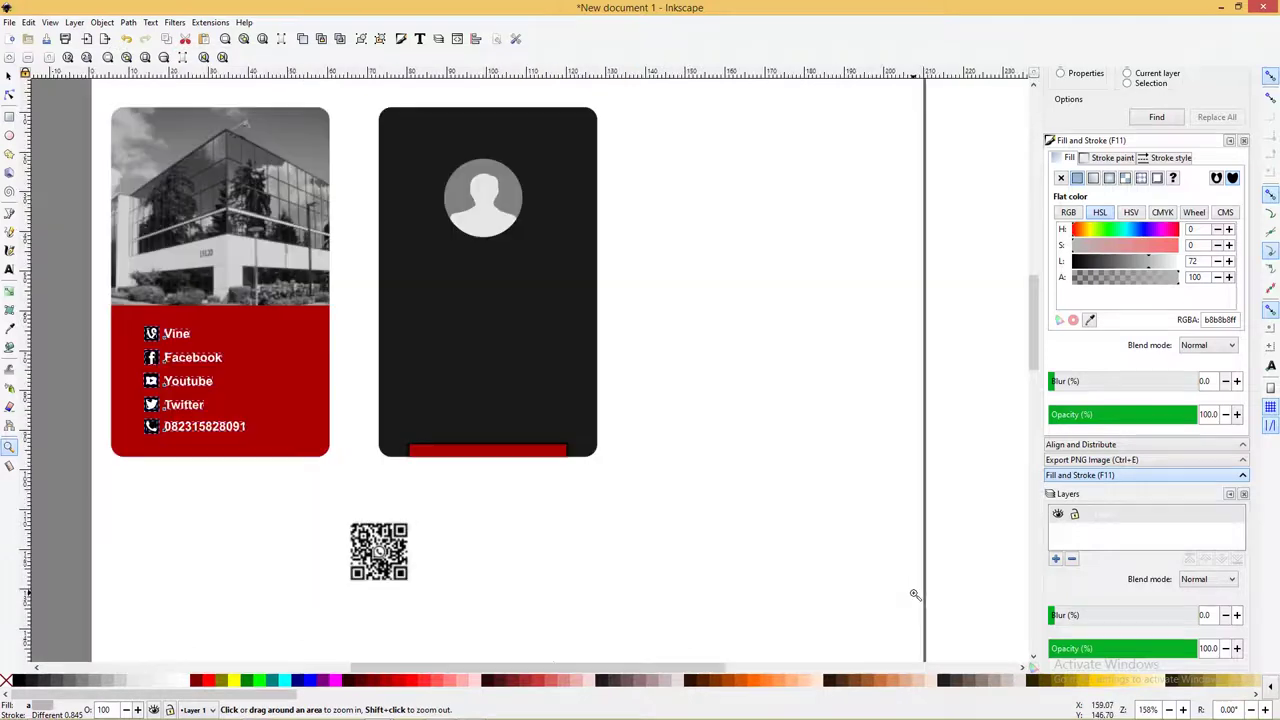
pyautogui.click(9, 76)
pyautogui.moveTo(379, 551); pyautogui.dragTo(421, 398)
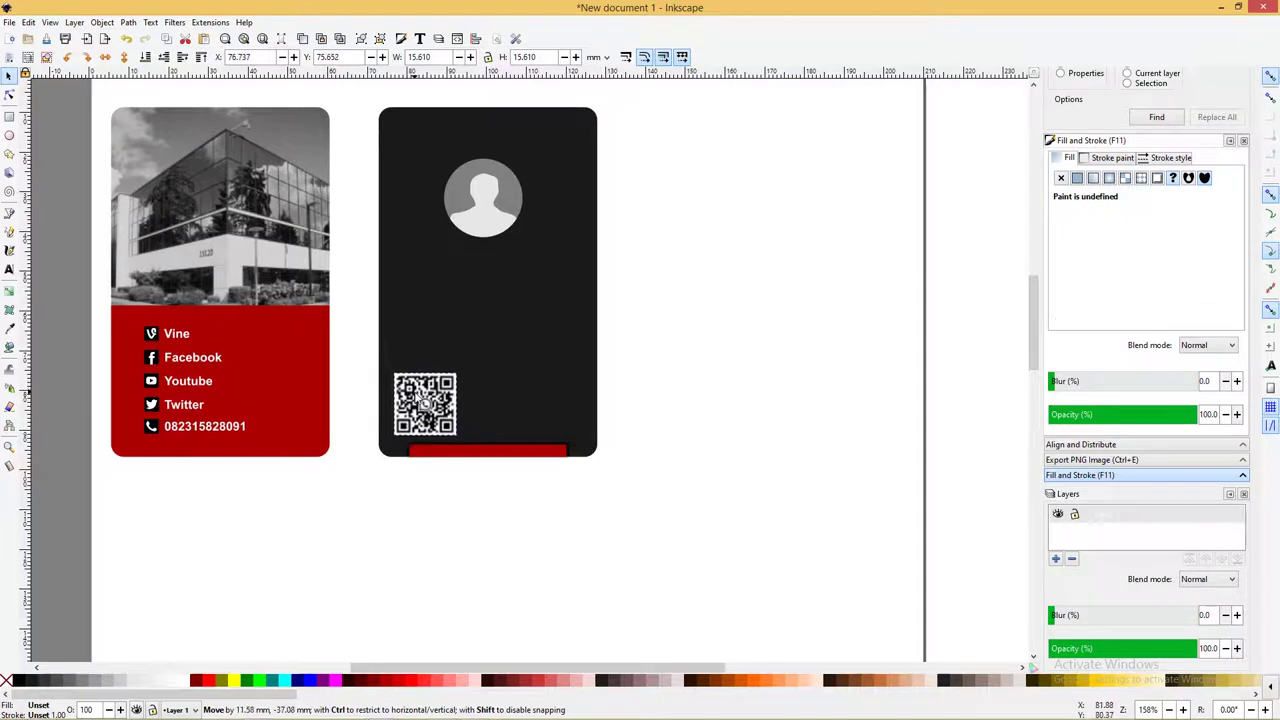
pyautogui.scroll(1, 420, 398)
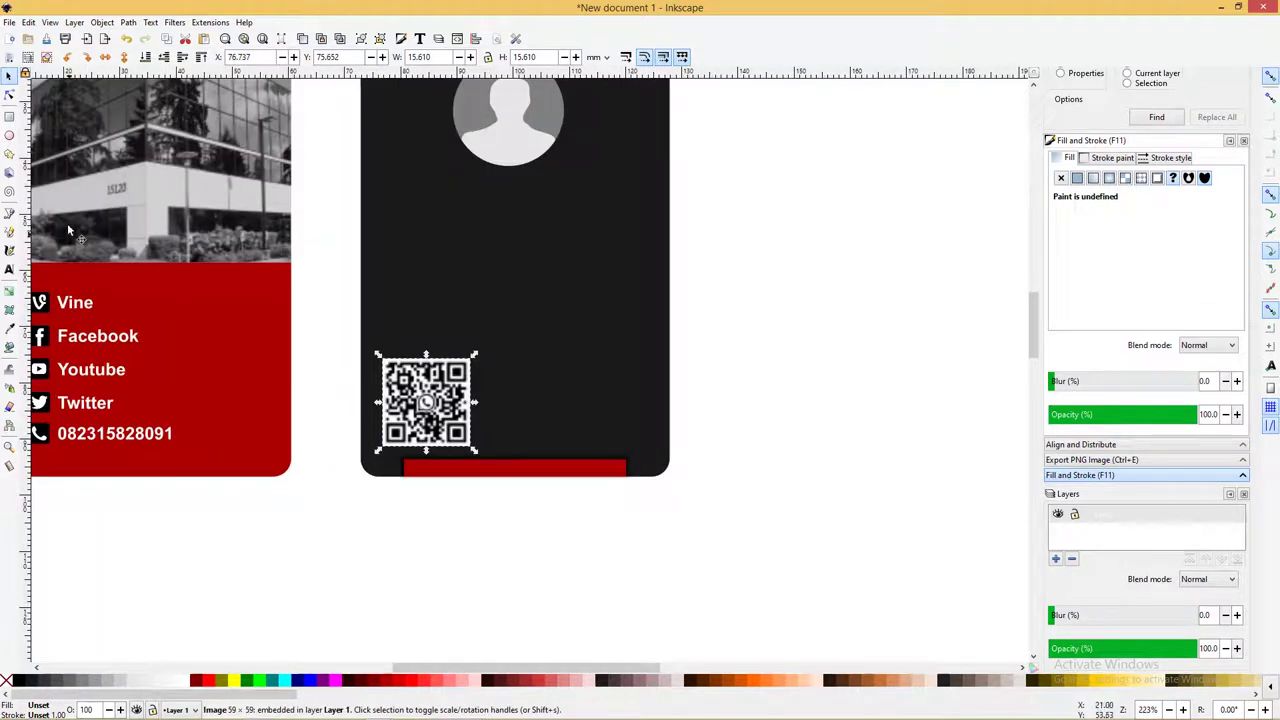
pyautogui.click(9, 116)
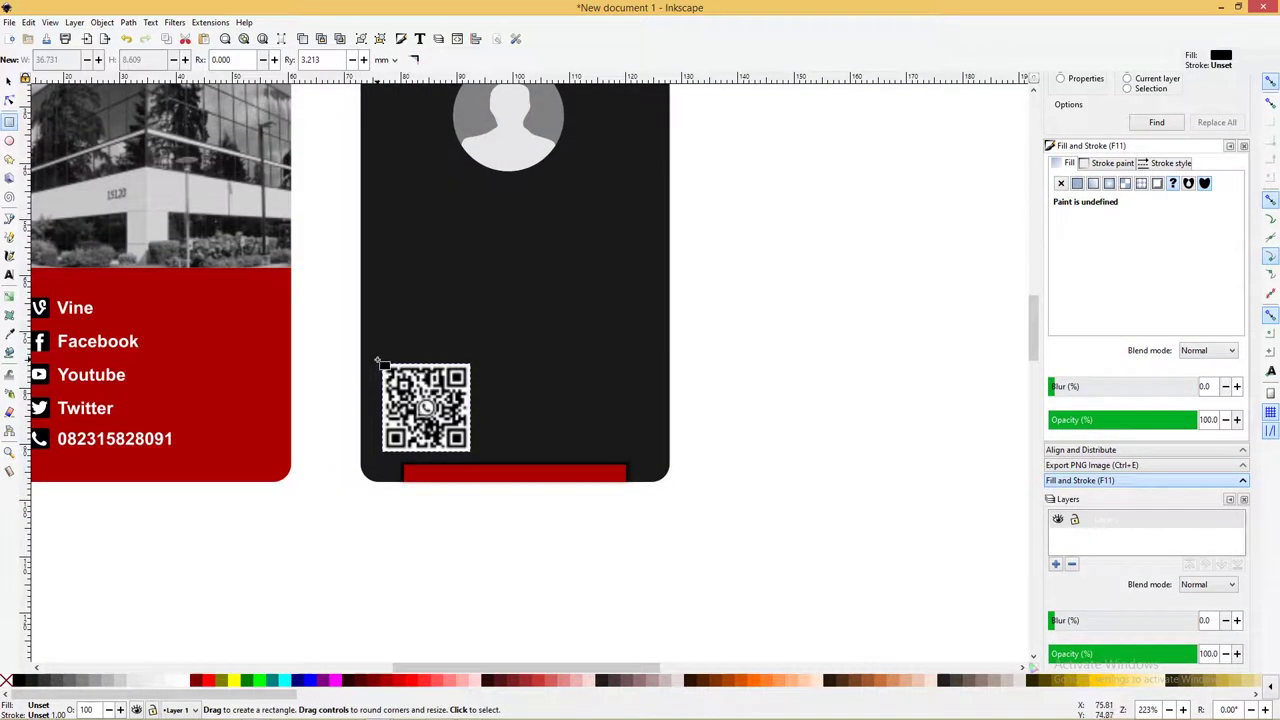
# Draw a square-cornered rectangle over the QR code, filled with the card's red
pyautogui.moveTo(377, 360); pyautogui.dragTo(478, 458)
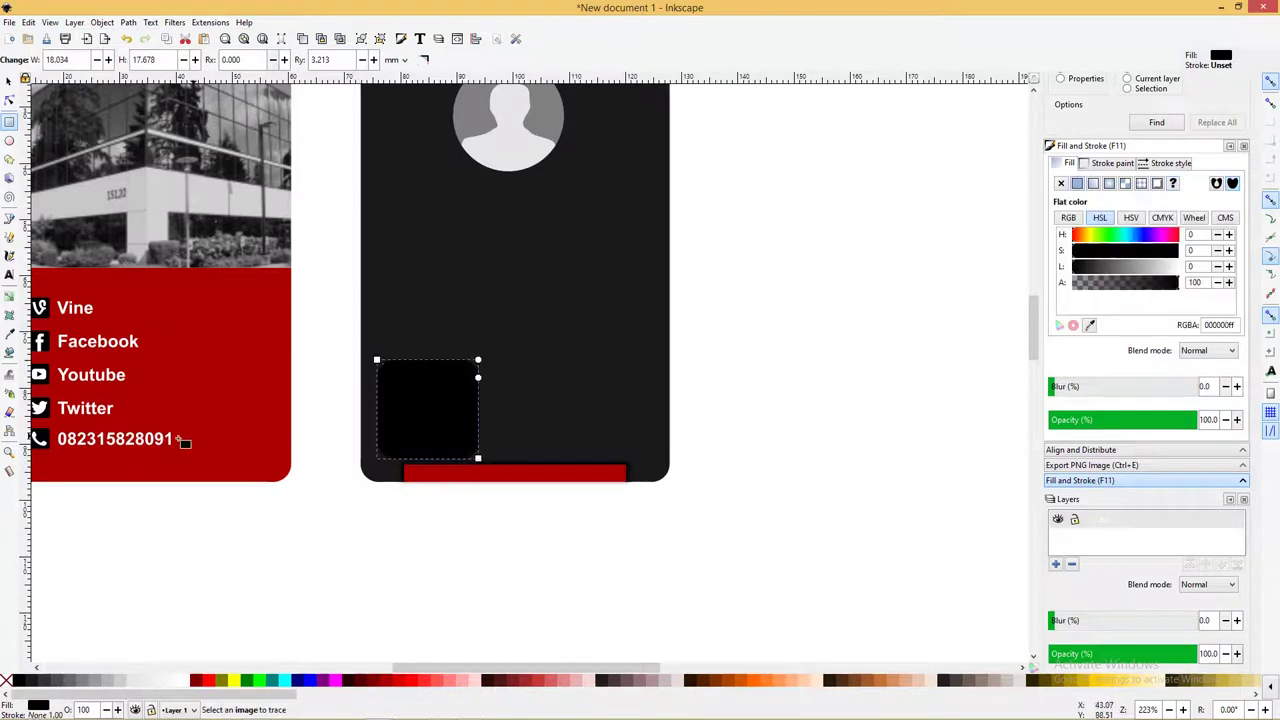
pyautogui.click(9, 99)
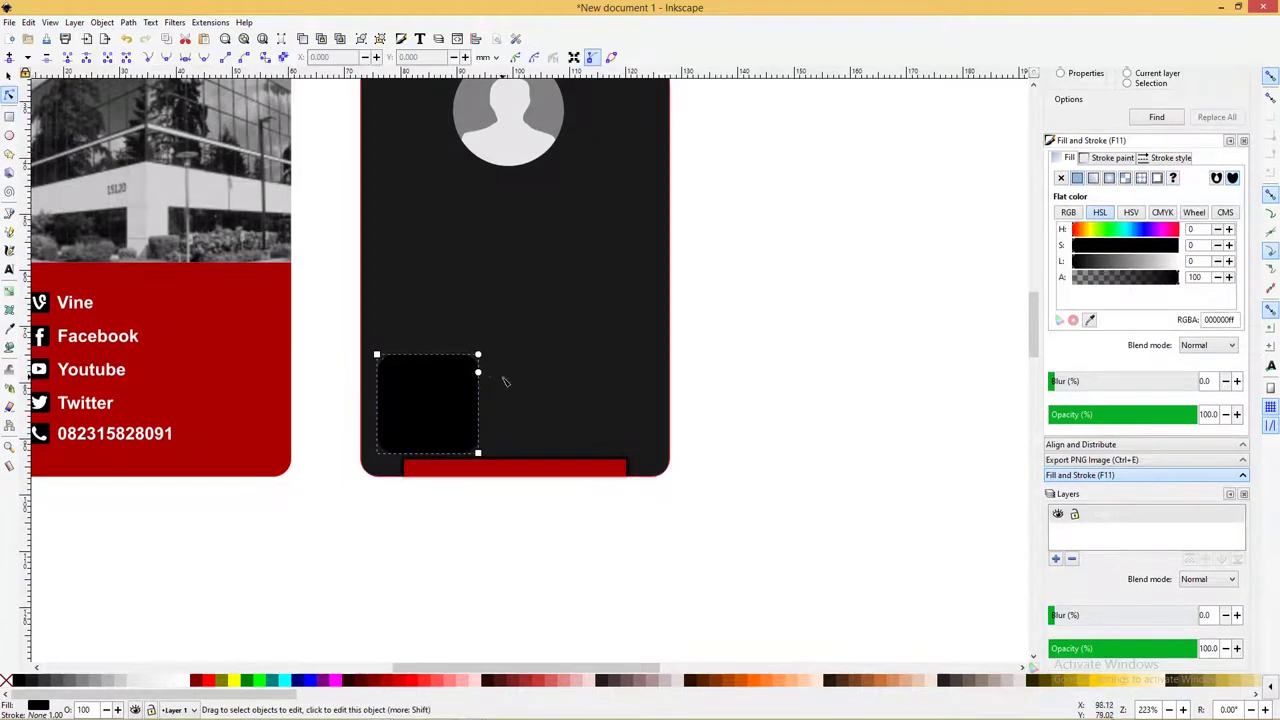
pyautogui.moveTo(478, 372); pyautogui.dragTo(478, 355)
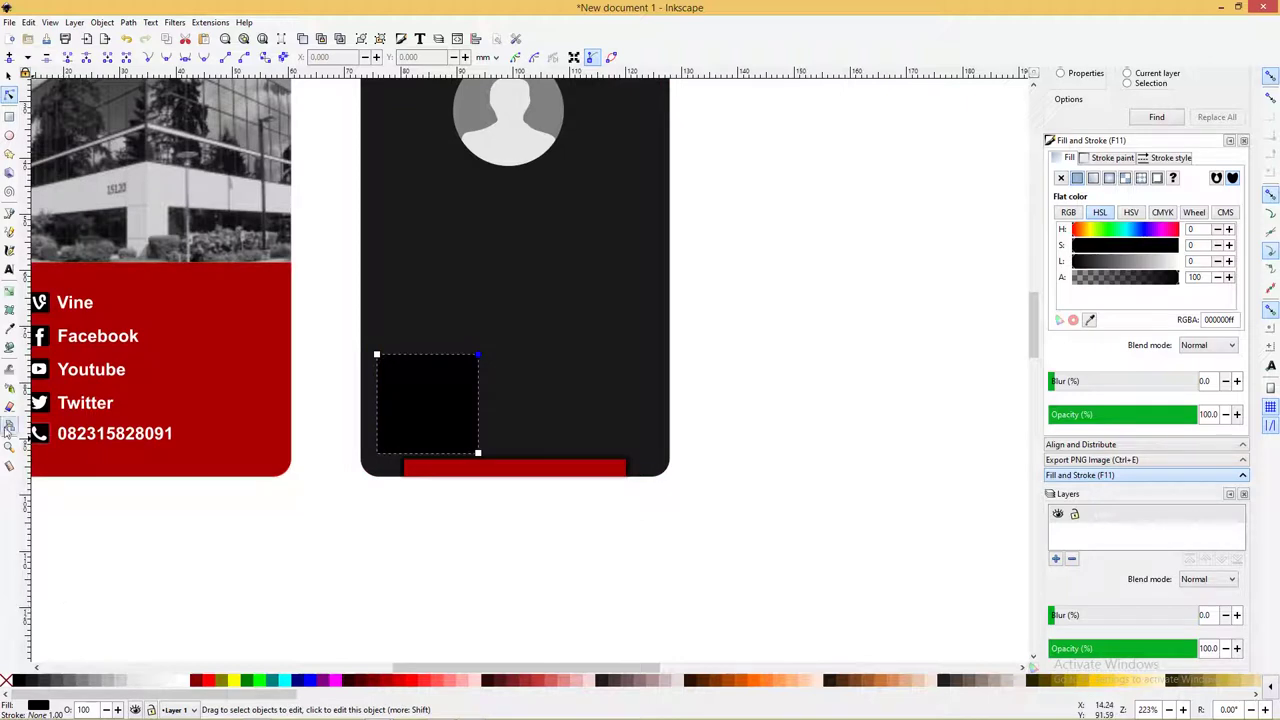
pyautogui.click(9, 328)
pyautogui.click(258, 385)
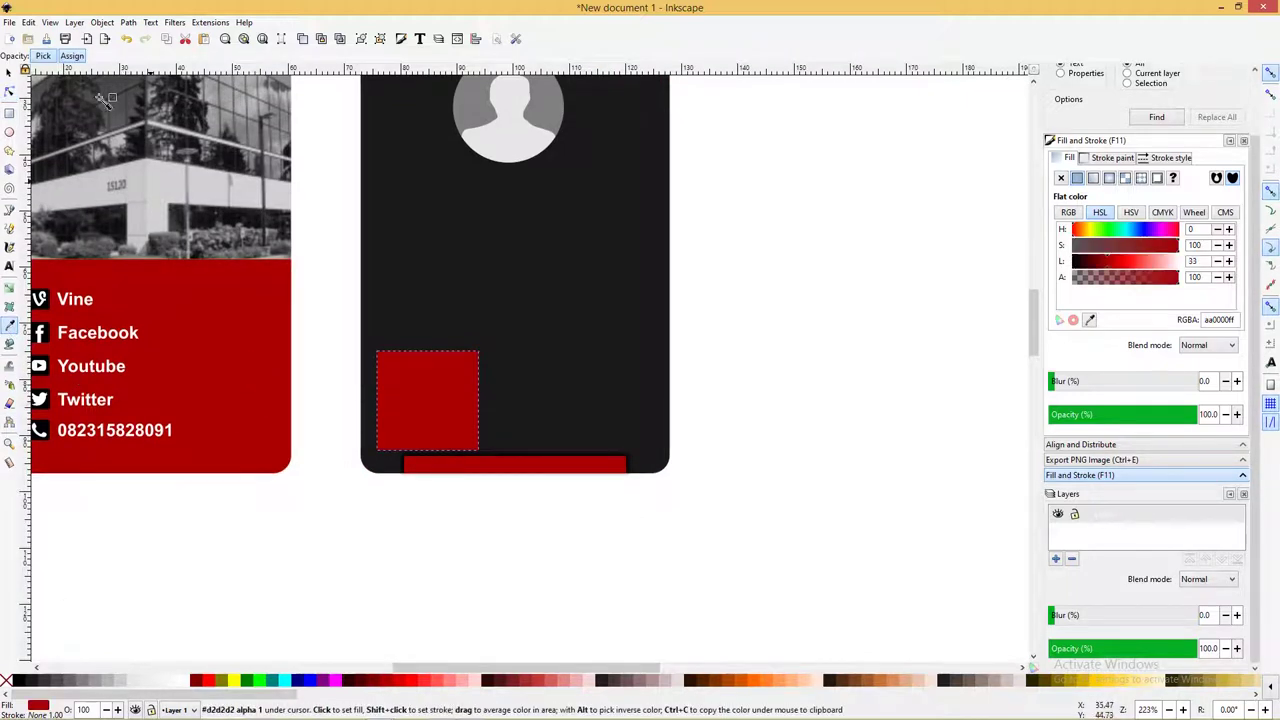
# Put the QR code in front of the red square, fit it inside, and shrink both slightly
pyautogui.click(8, 74)
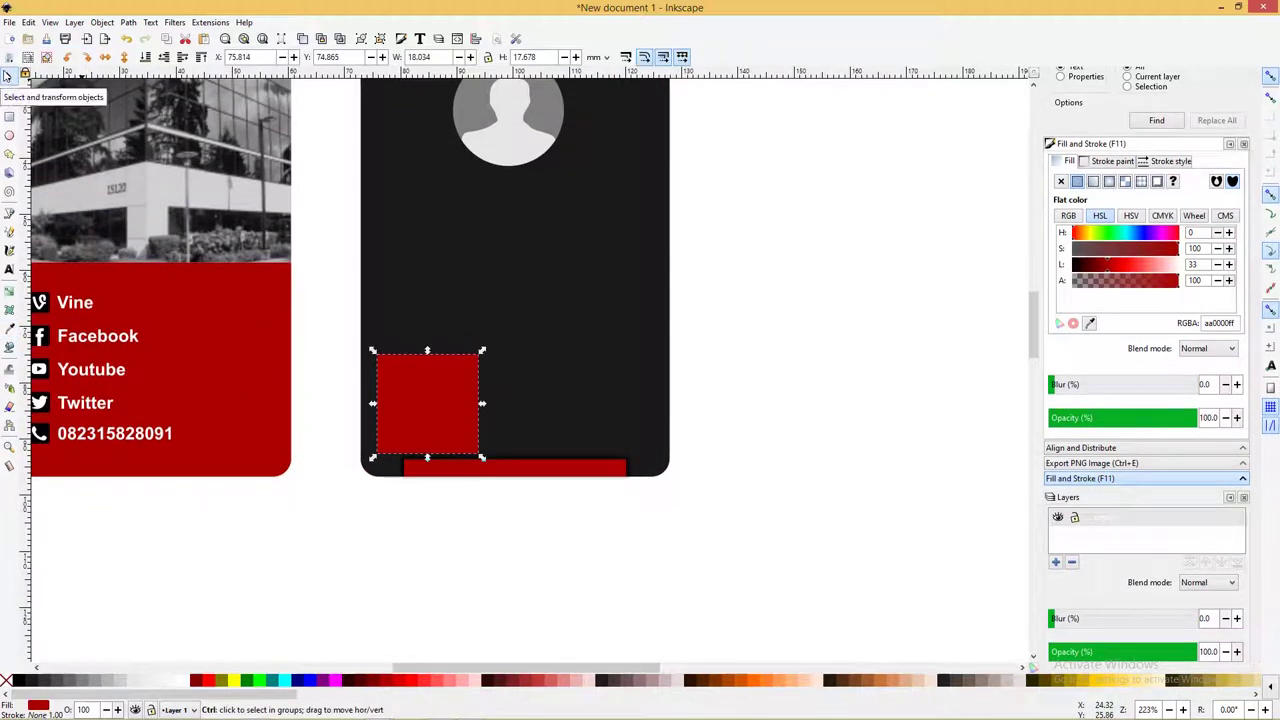
pyautogui.press('pagedown')
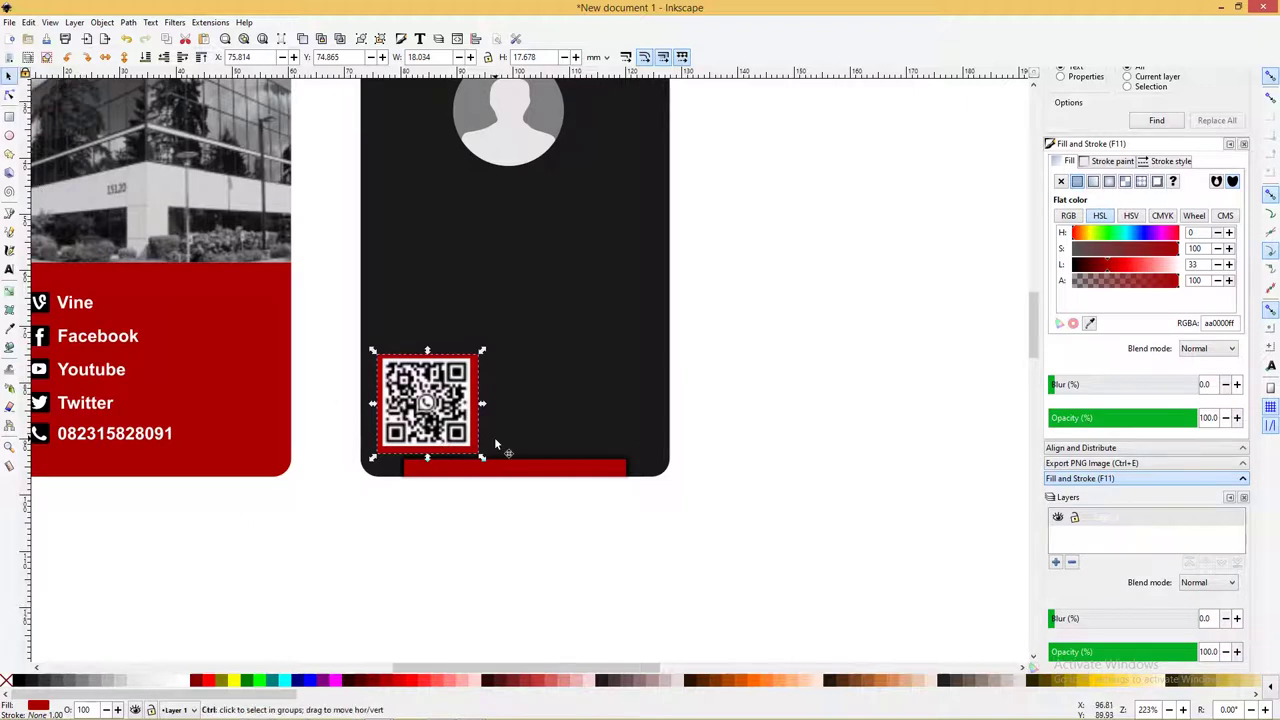
pyautogui.keyDown('ctrl'); pyautogui.scroll(1, 494, 440); pyautogui.keyUp('ctrl')
pyautogui.moveTo(472, 456); pyautogui.dragTo(465, 454)
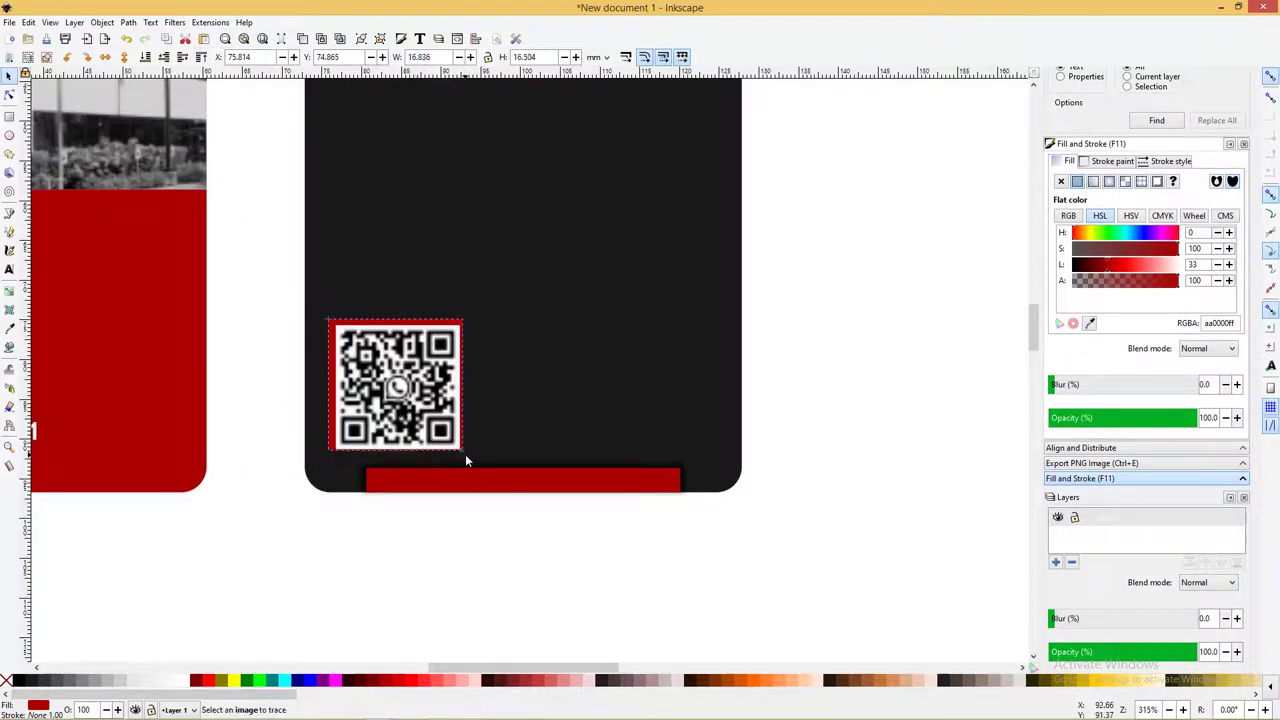
pyautogui.click(296, 297)
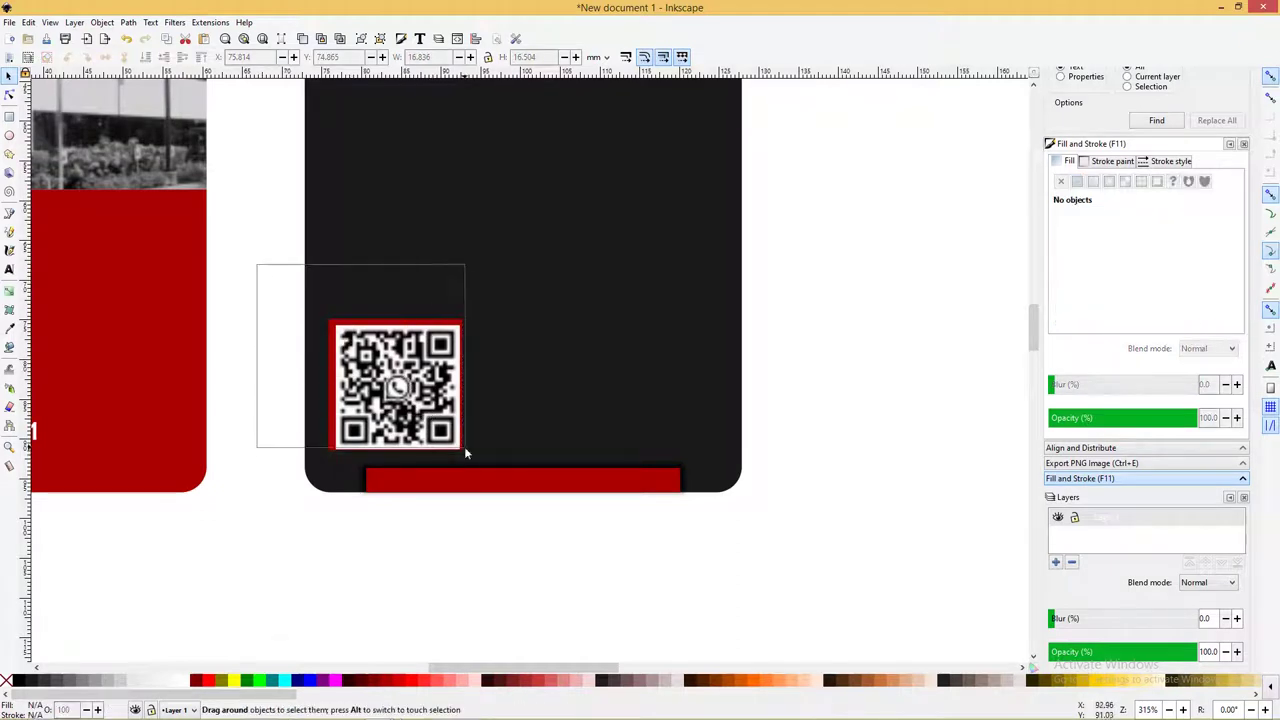
pyautogui.moveTo(257, 263); pyautogui.dragTo(500, 458)
pyautogui.press('Down')
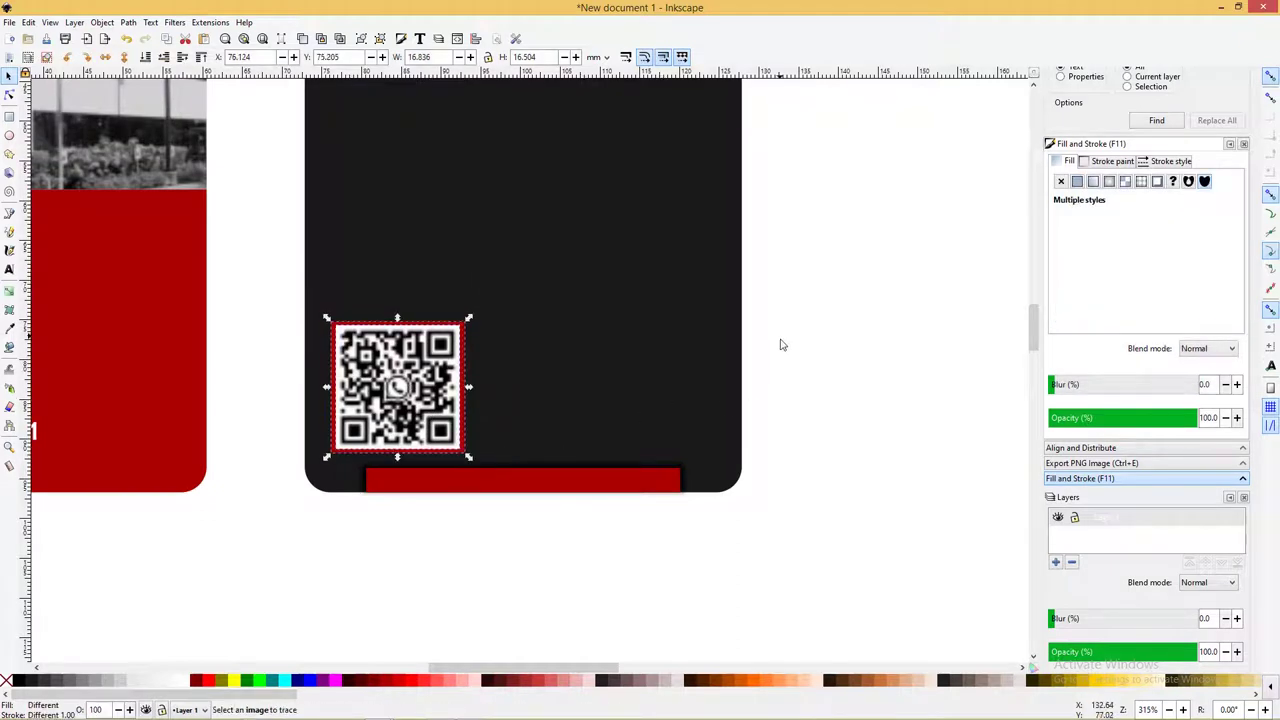
pyautogui.scroll(-3, 780, 340)
pyautogui.scroll(1, 771, 334)
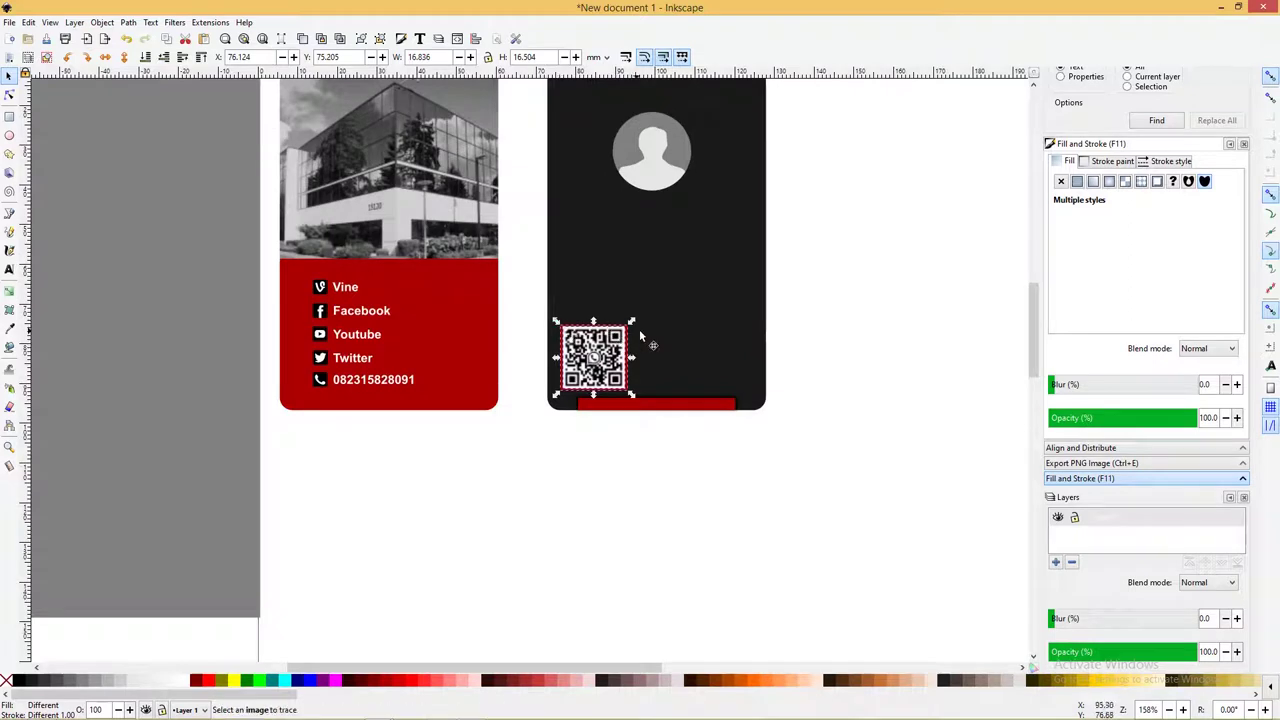
pyautogui.moveTo(631, 322); pyautogui.dragTo(625, 329)
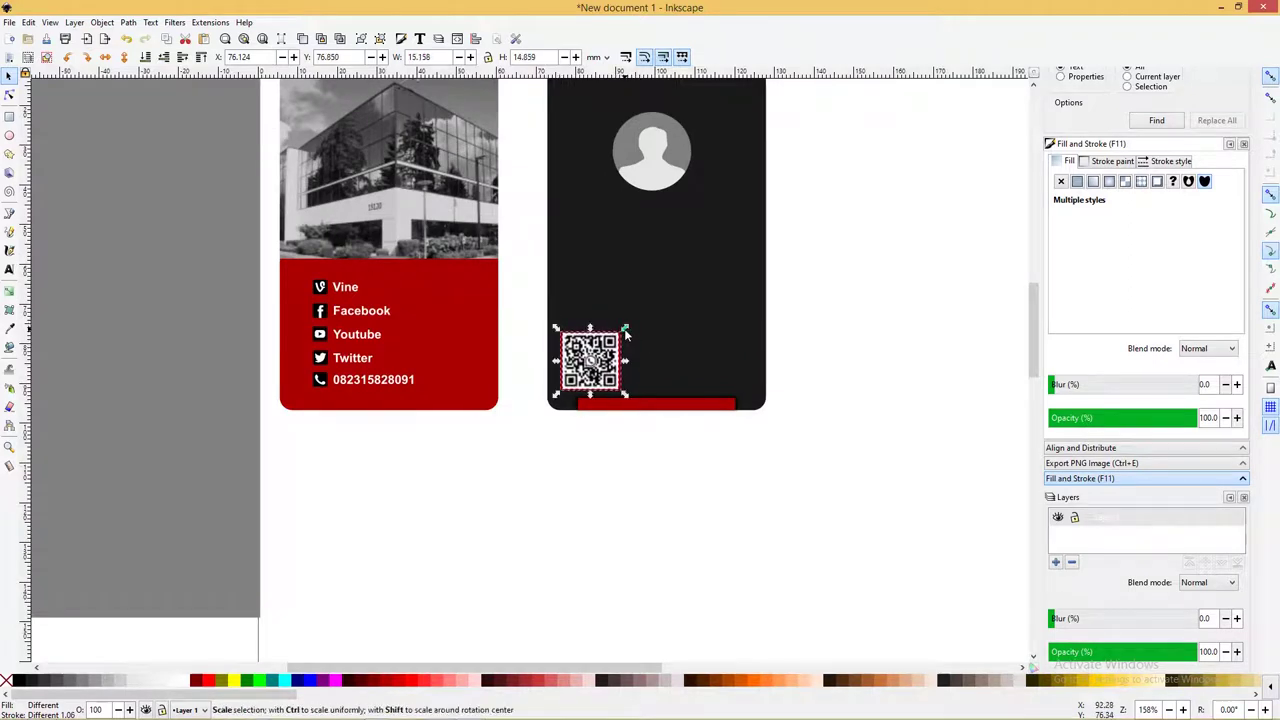
# Duplicate the bottom red bar, move it under the avatar and resize it
pyautogui.click(672, 408)
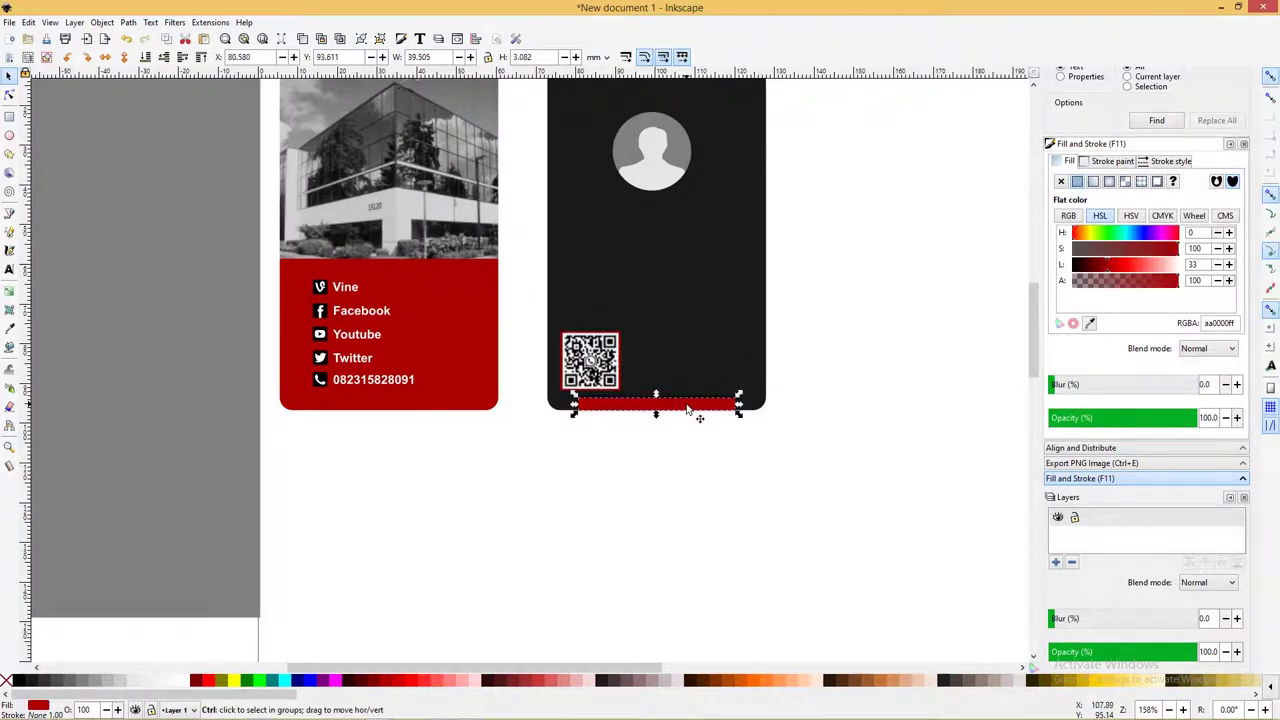
pyautogui.hotkey('ctrl', 'd')
pyautogui.moveTo(687, 410)
pyautogui.mouseDown()
pyautogui.moveTo(687, 290)
pyautogui.moveTo(655, 311)
pyautogui.moveTo(674, 256)
pyautogui.moveTo(657, 243)
pyautogui.mouseUp()
pyautogui.scroll(3, 690, 274)
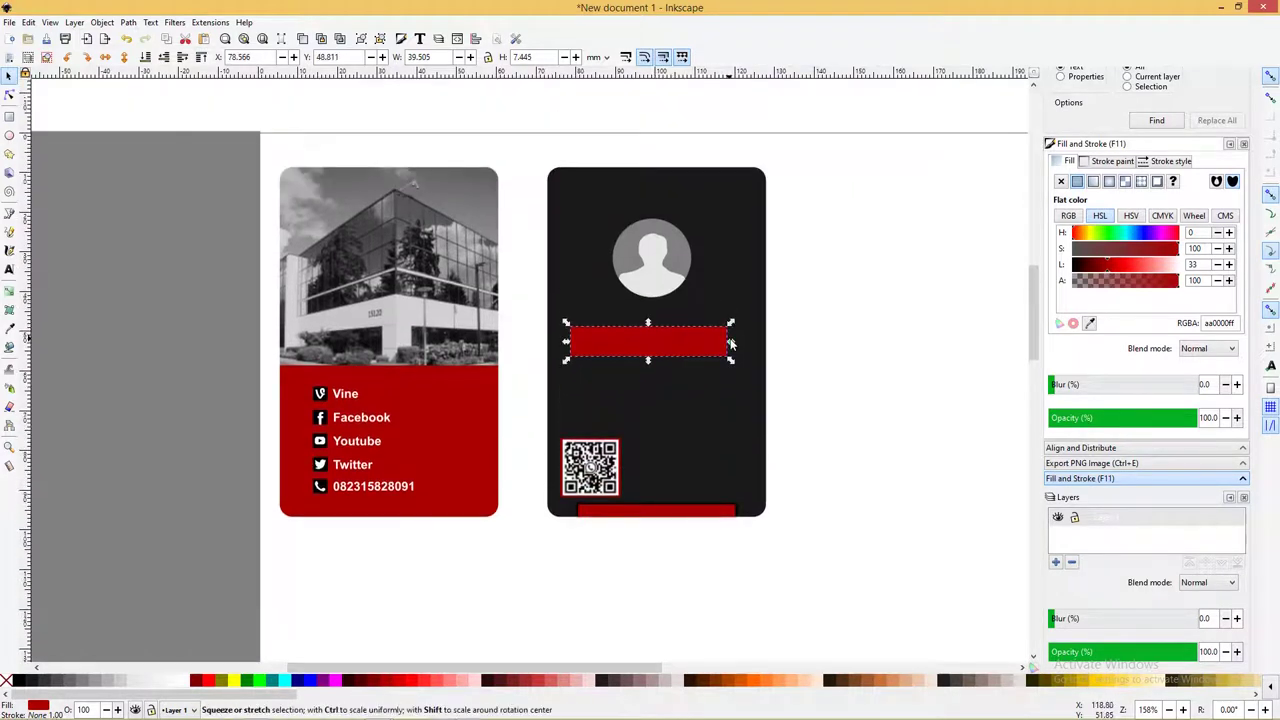
pyautogui.moveTo(731, 344); pyautogui.dragTo(748, 344)
pyautogui.moveTo(663, 360); pyautogui.dragTo(660, 354)
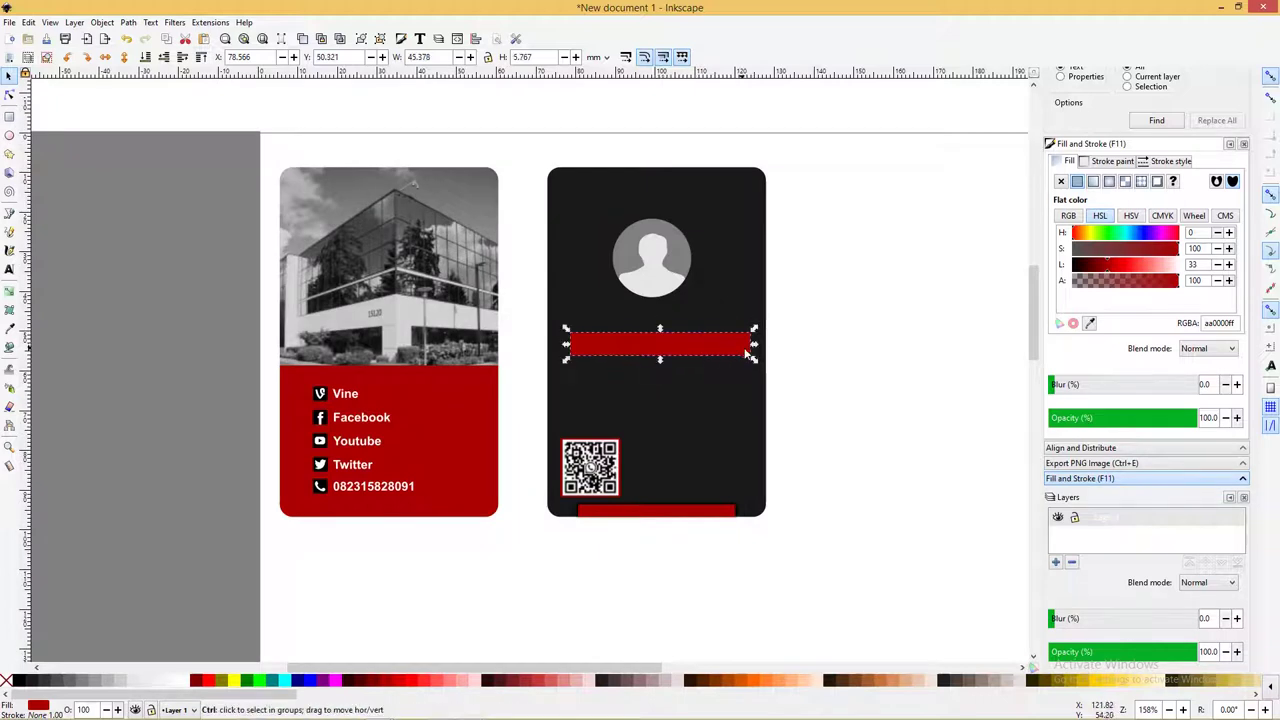
# Shrink a copy into a short white box at the bar's left end
pyautogui.moveTo(754, 344); pyautogui.dragTo(623, 344)
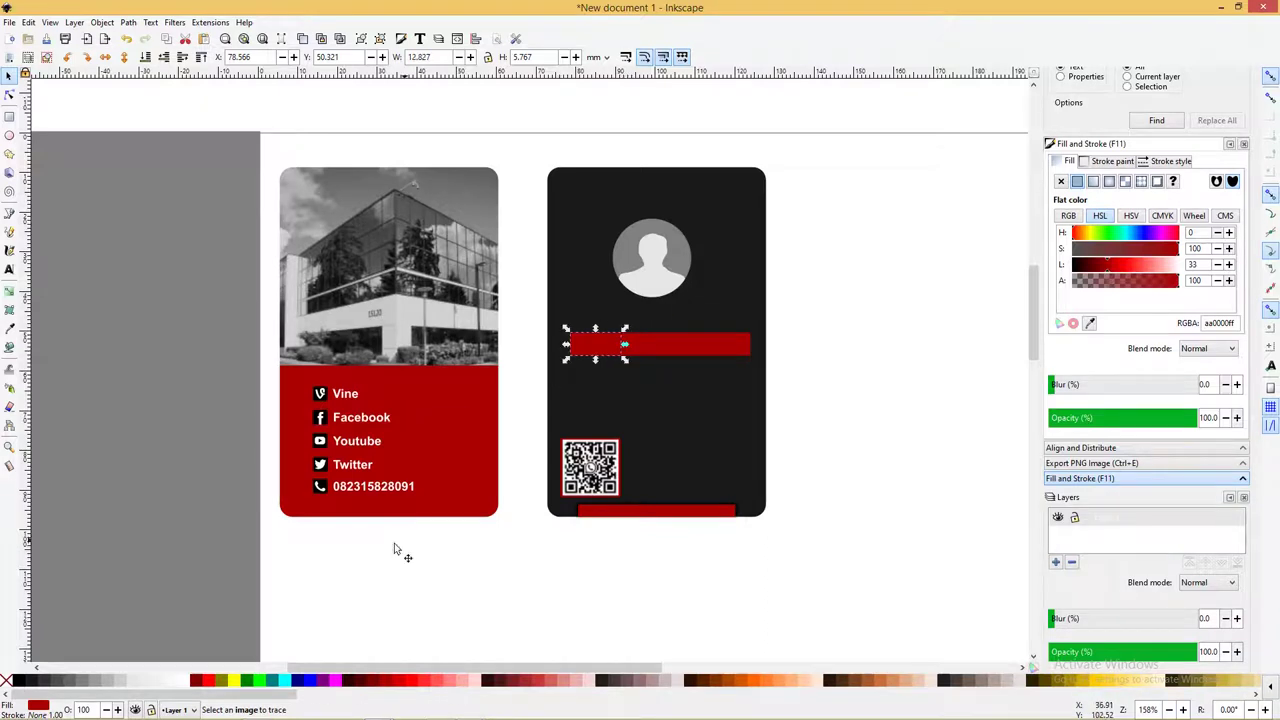
pyautogui.click(176, 681)
pyautogui.click(802, 367)
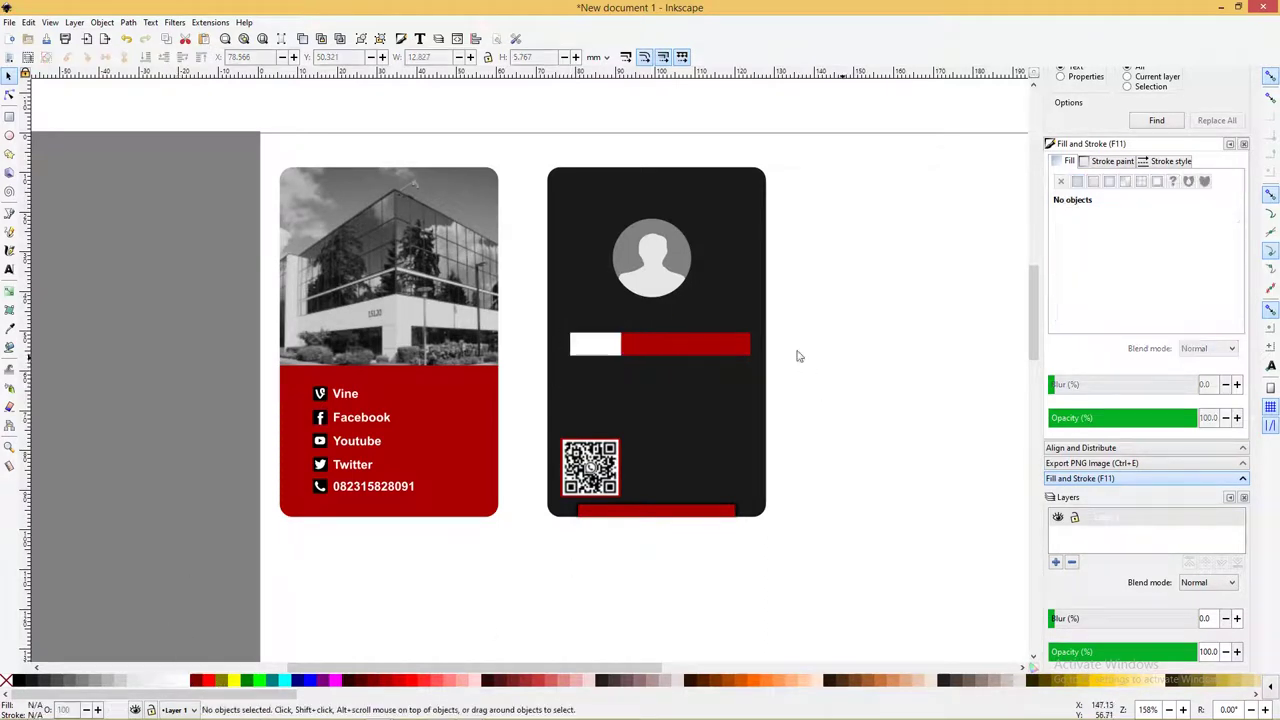
pyautogui.click(608, 346)
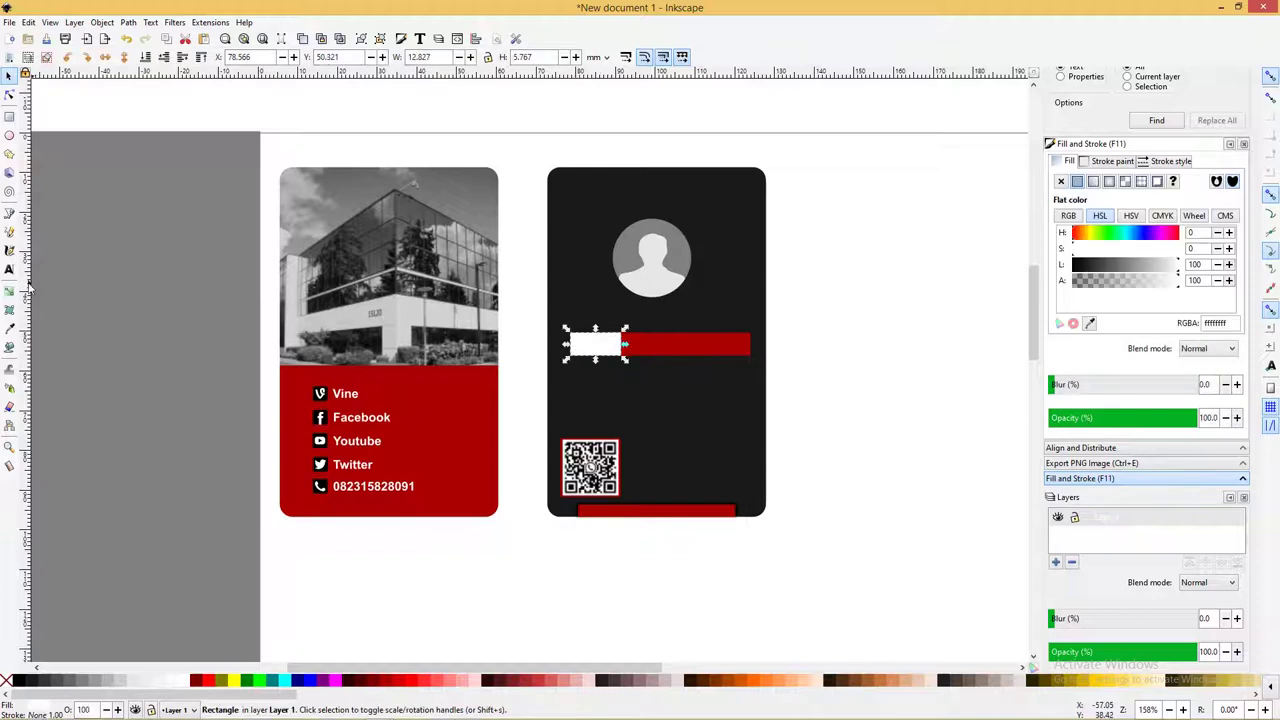
# Copy the Vine label into the white box, colour it black and change it to 'ID'
pyautogui.click(348, 395)
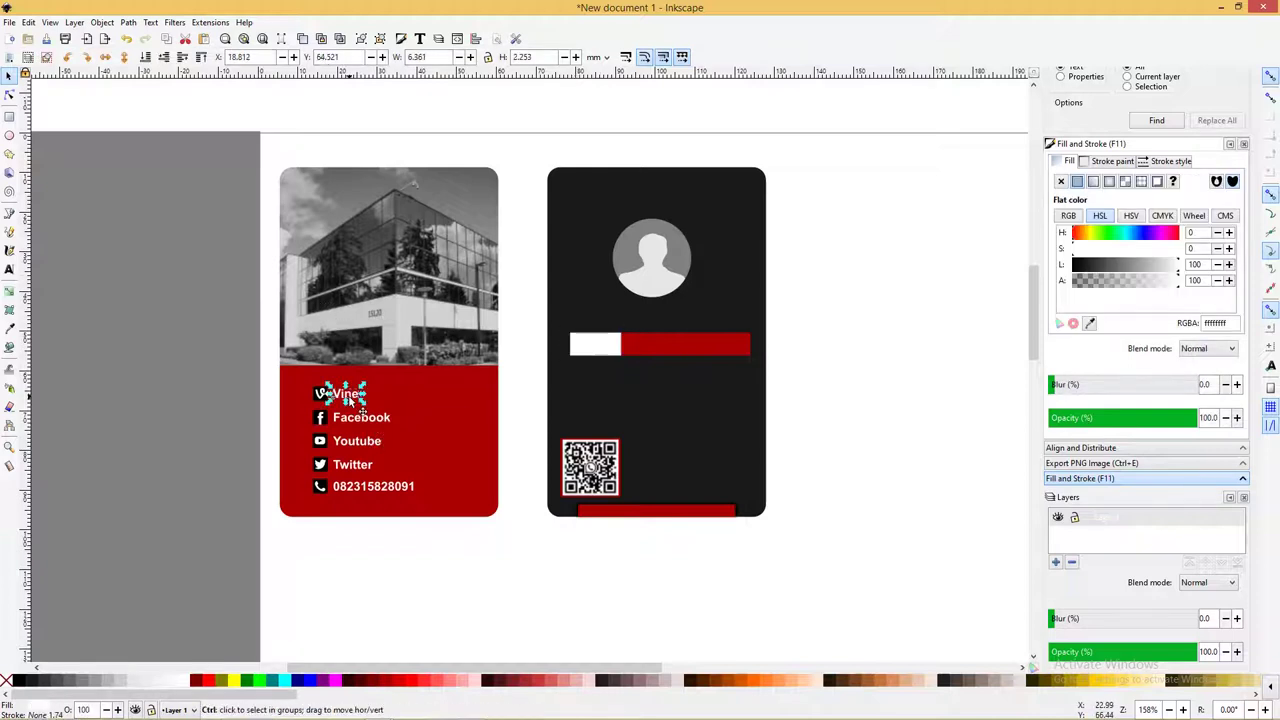
pyautogui.moveTo(348, 395); pyautogui.dragTo(592, 350)
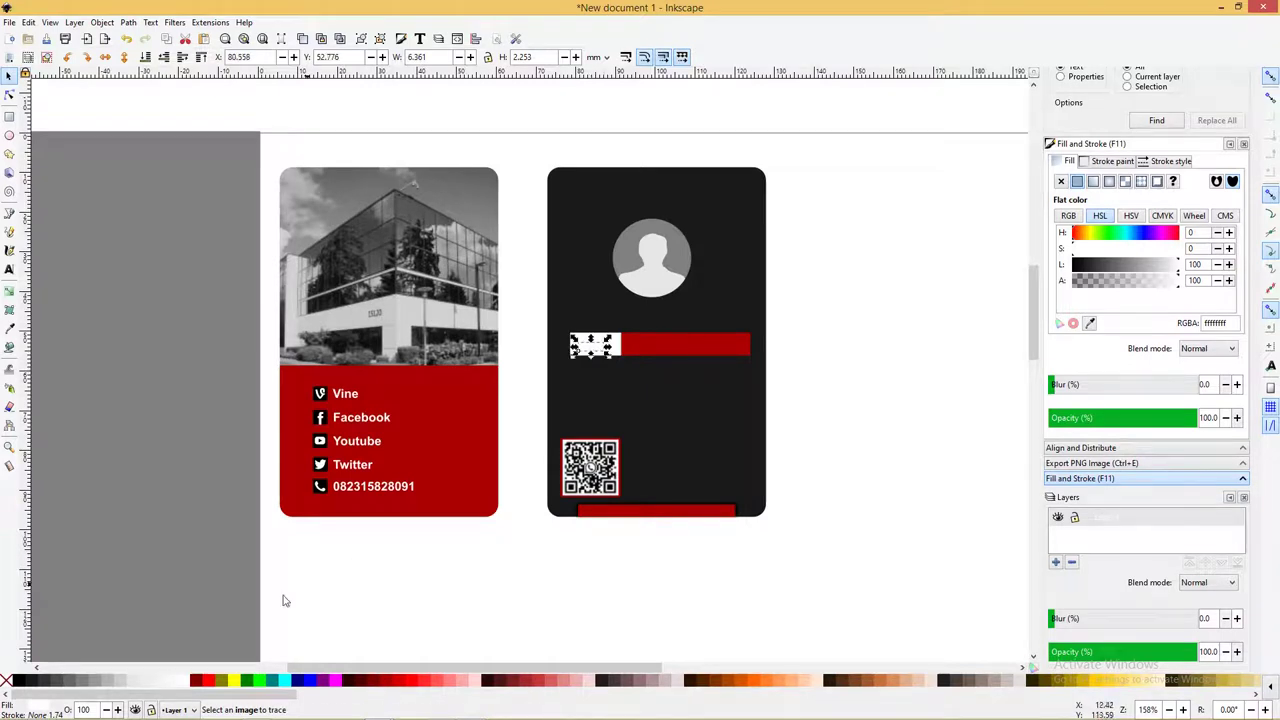
pyautogui.click(20, 682)
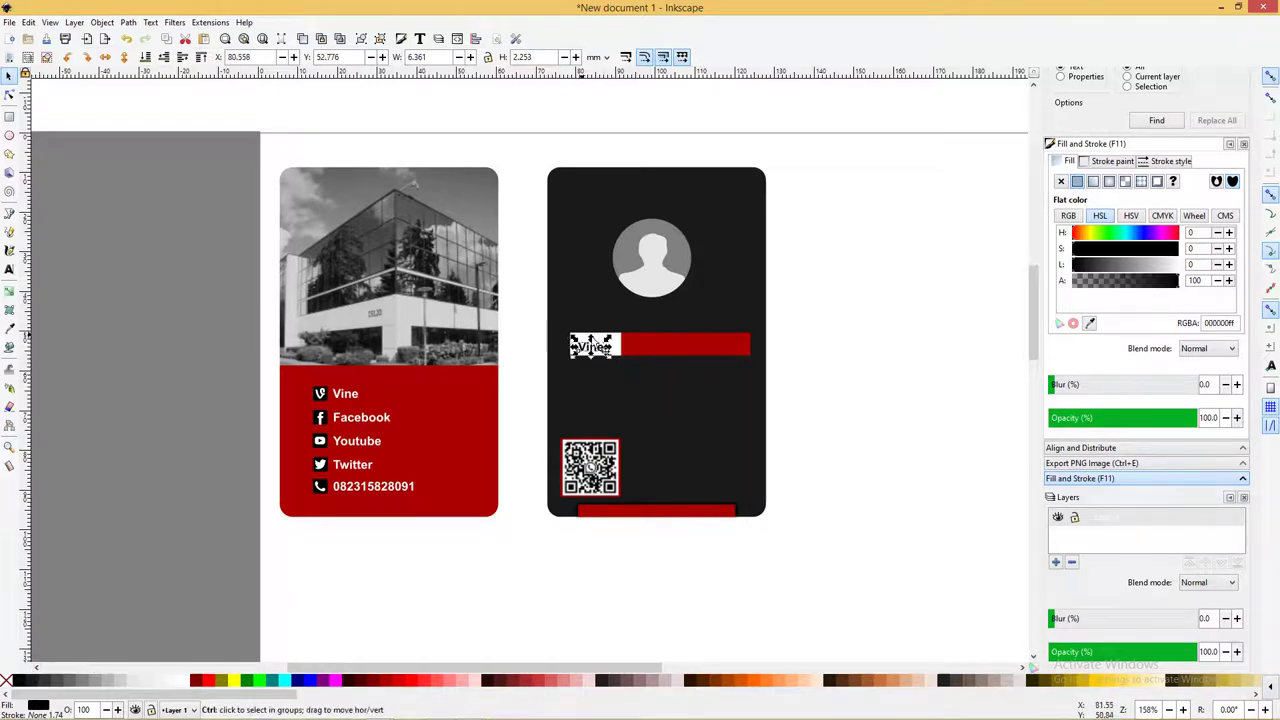
pyautogui.keyDown('ctrl'); pyautogui.scroll(1, 600, 360); pyautogui.keyUp('ctrl')
pyautogui.press('t')
pyautogui.doubleClick(603, 356)
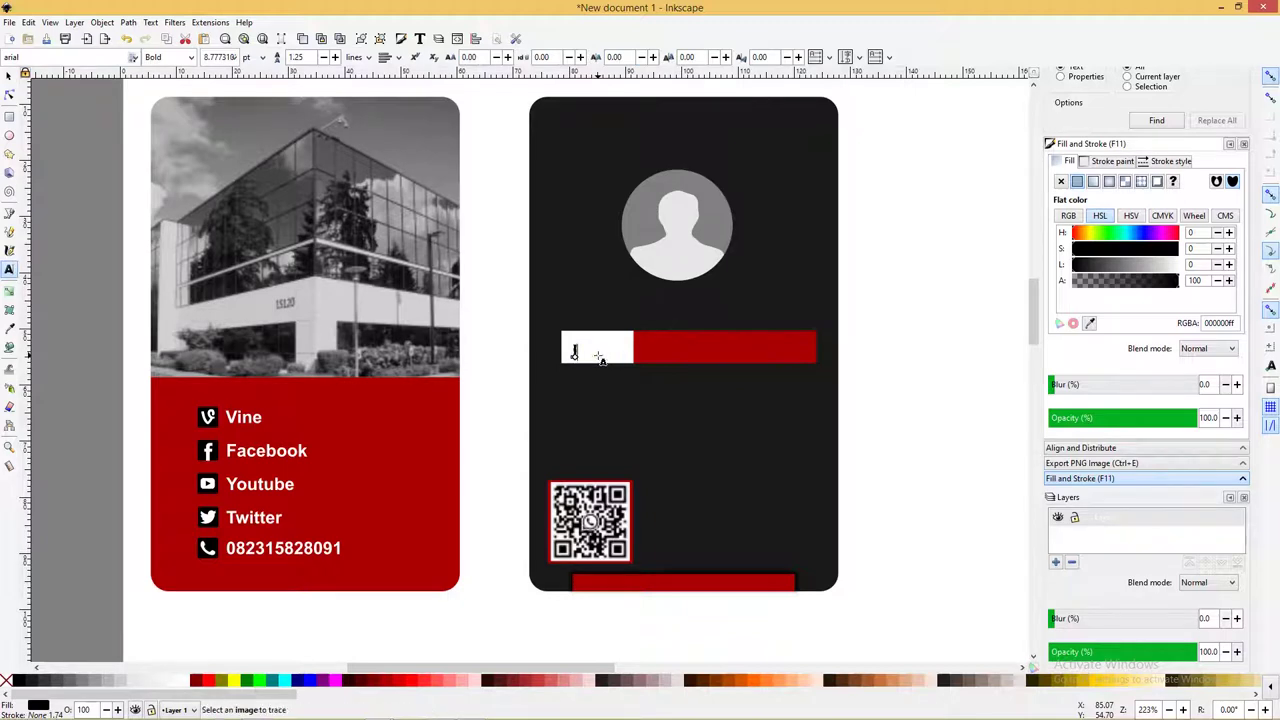
pyautogui.write('ID')
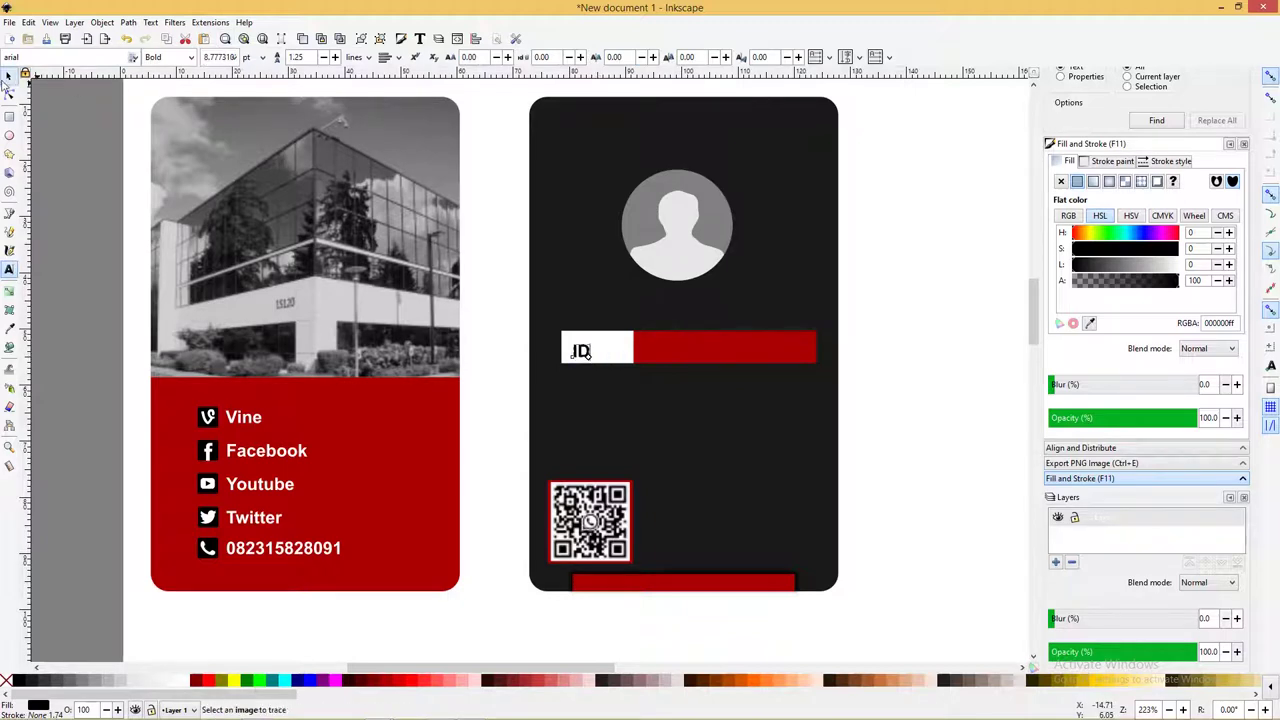
pyautogui.click(9, 76)
# Duplicate the ID label bar twice into three stacked rows
pyautogui.moveTo(912, 375); pyautogui.dragTo(497, 310)
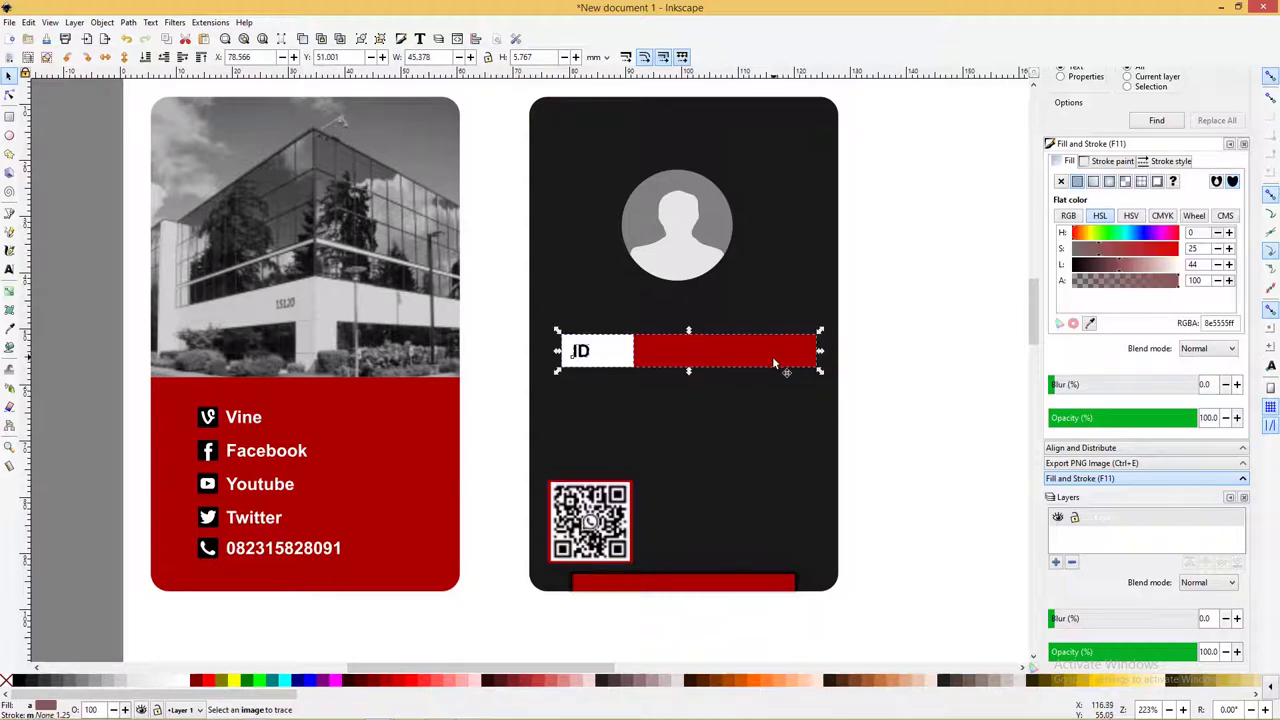
pyautogui.scroll(1, 773, 363)
pyautogui.scroll(-1, 773, 363)
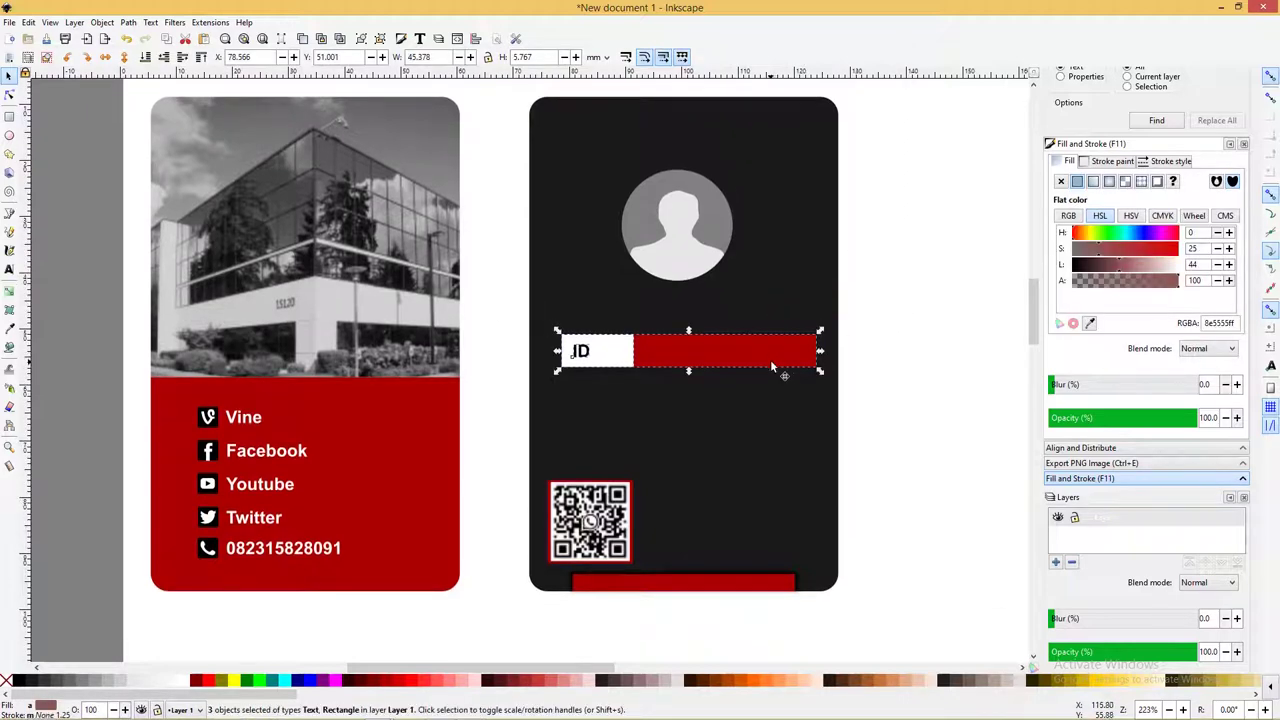
pyautogui.hotkey('ctrl', 'd')
pyautogui.moveTo(770, 366); pyautogui.dragTo(757, 438)
pyautogui.hotkey('ctrl', 'd')
pyautogui.click(757, 438)
pyautogui.click(875, 395)
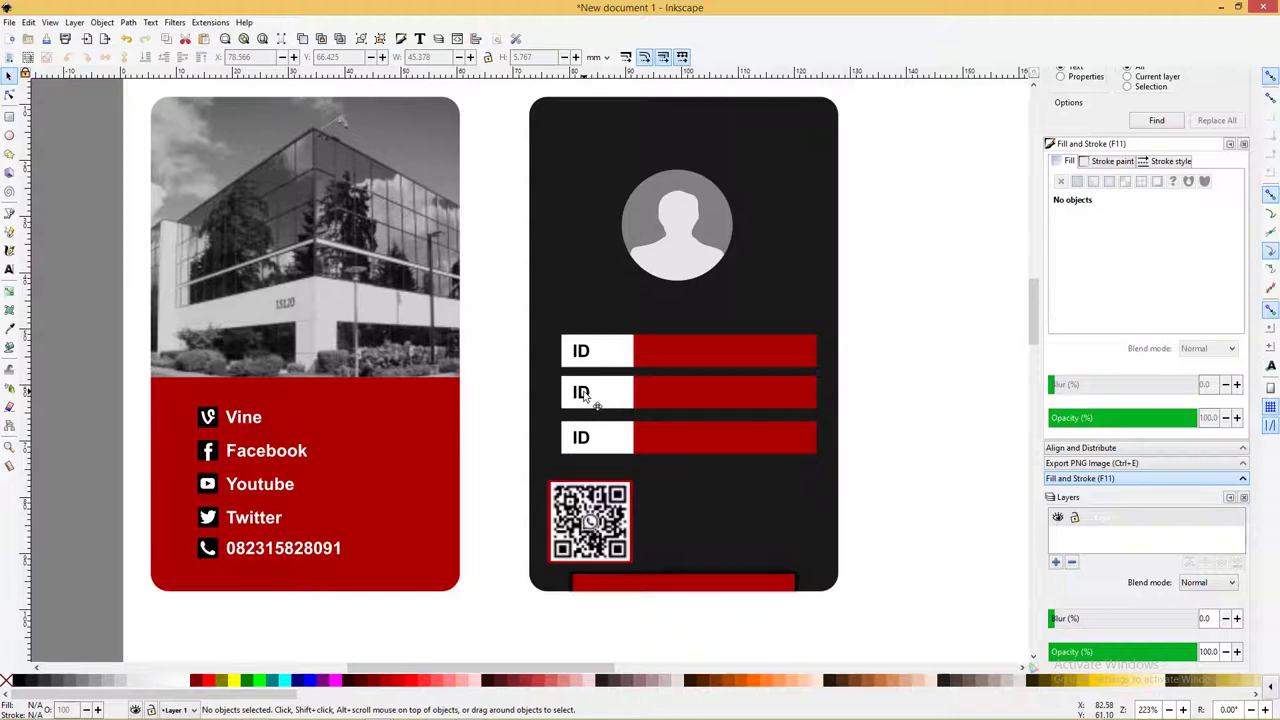
# Relabel the second bar's ID text as 'ADDRESS'
pyautogui.doubleClick(588, 396)
pyautogui.doubleClick(581, 393)
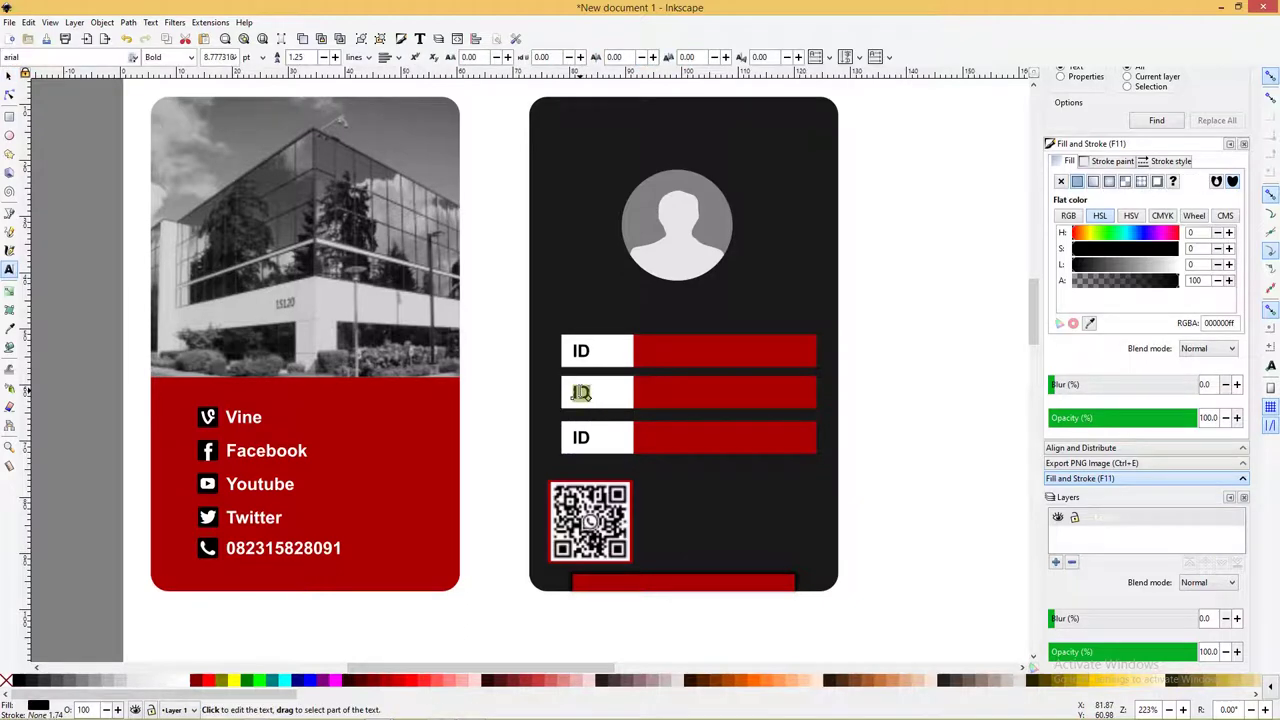
pyautogui.write('rama')
pyautogui.press('BackSpace')
pyautogui.press('BackSpace')
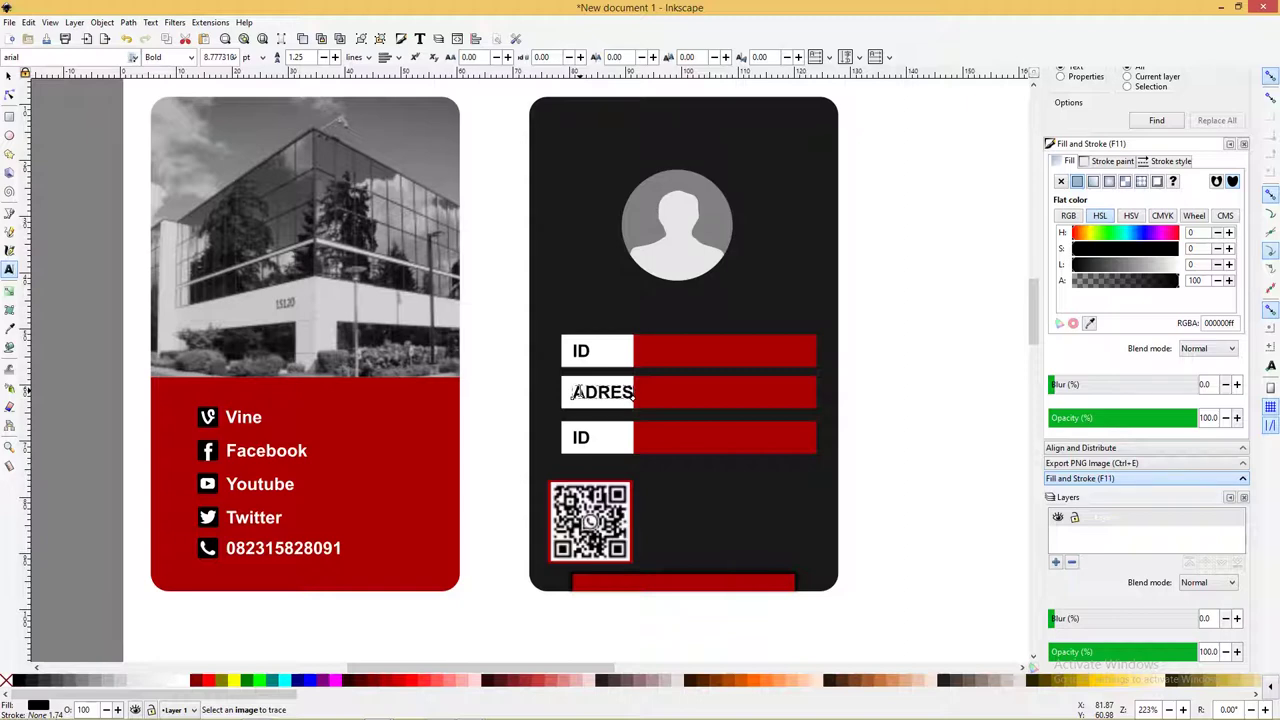
pyautogui.press('BackSpace')
pyautogui.press('BackSpace')
pyautogui.press('BackSpace')
pyautogui.write('D')
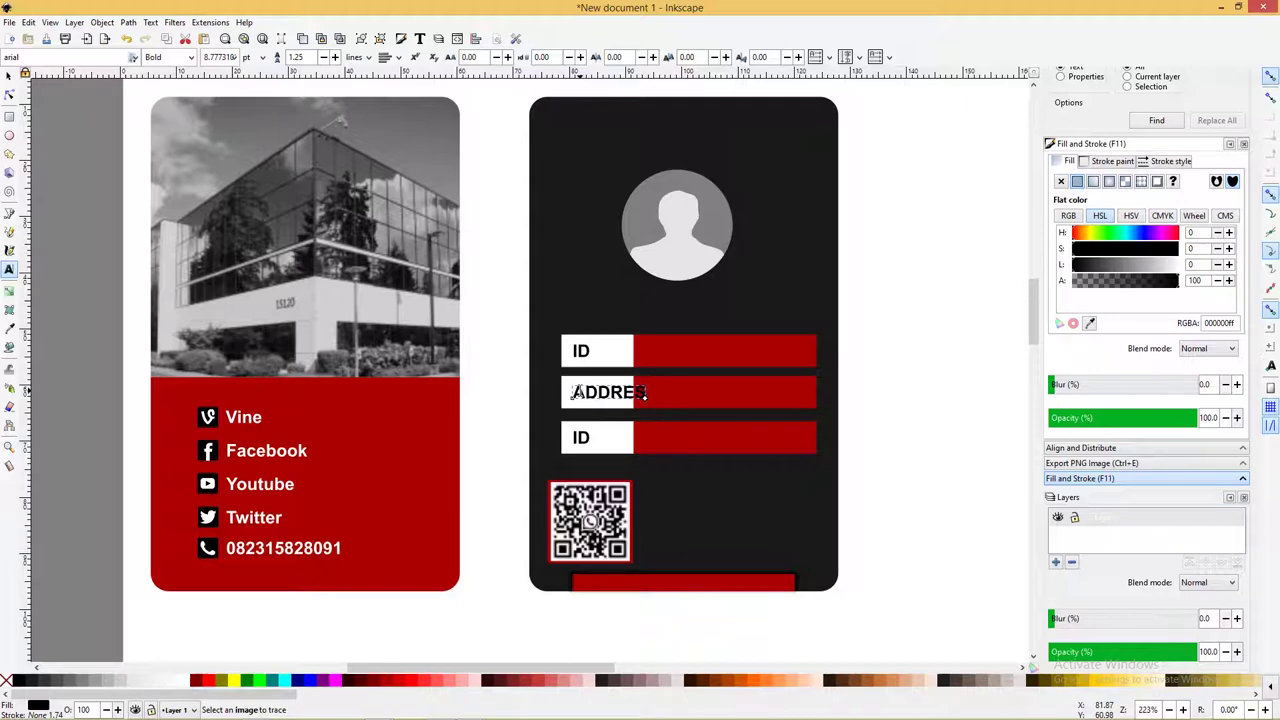
pyautogui.write('SS')
pyautogui.click(8, 78)
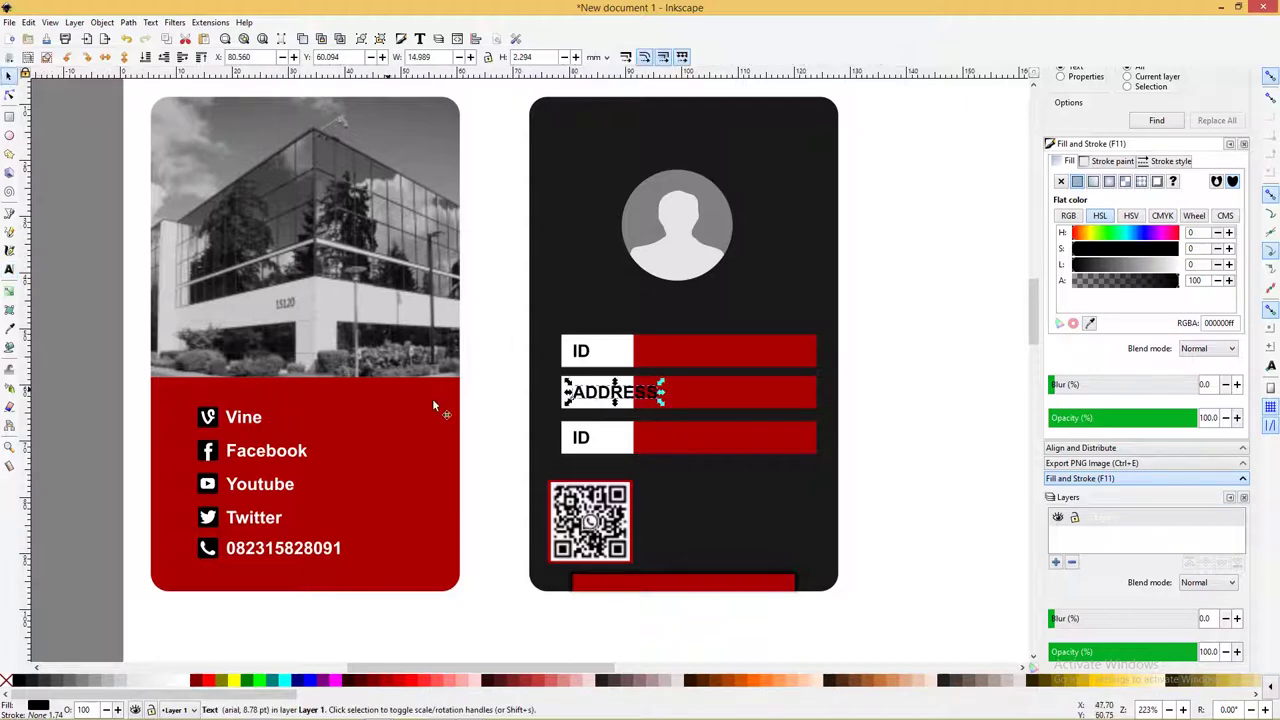
# Change the third bar's label to 'EMAIL'
pyautogui.doubleClick(583, 440)
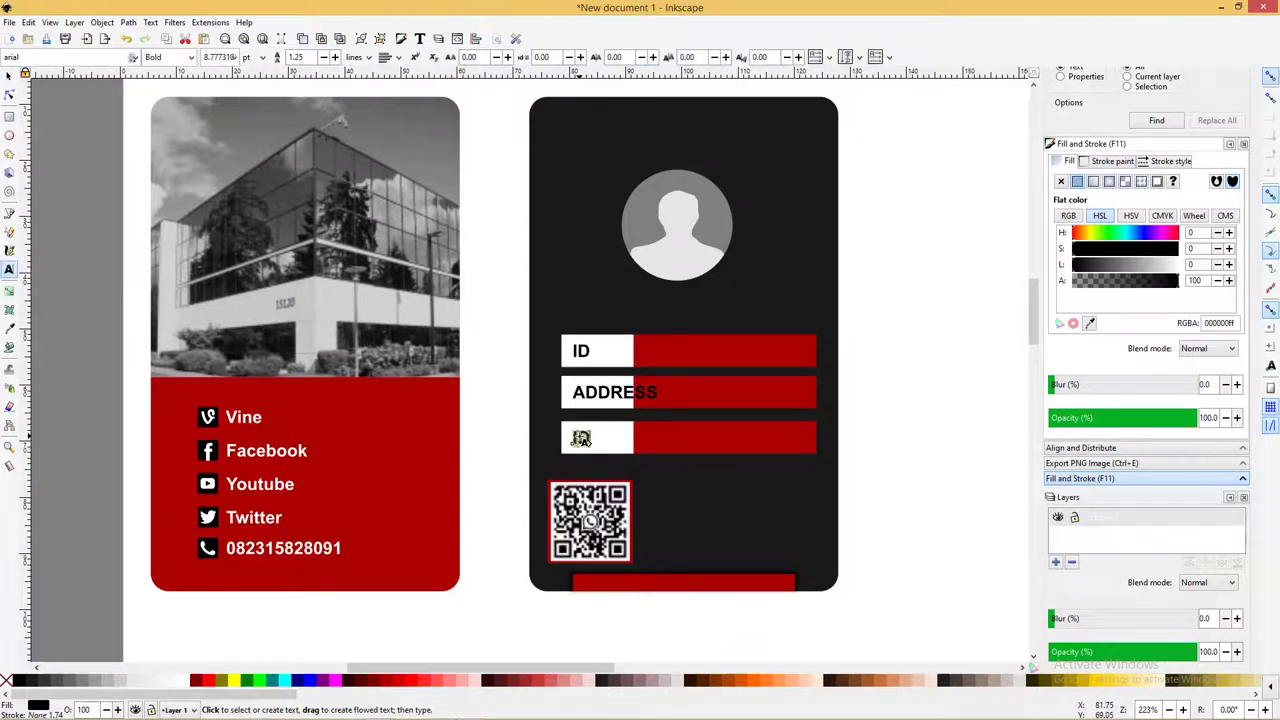
pyautogui.write('EMAIL')
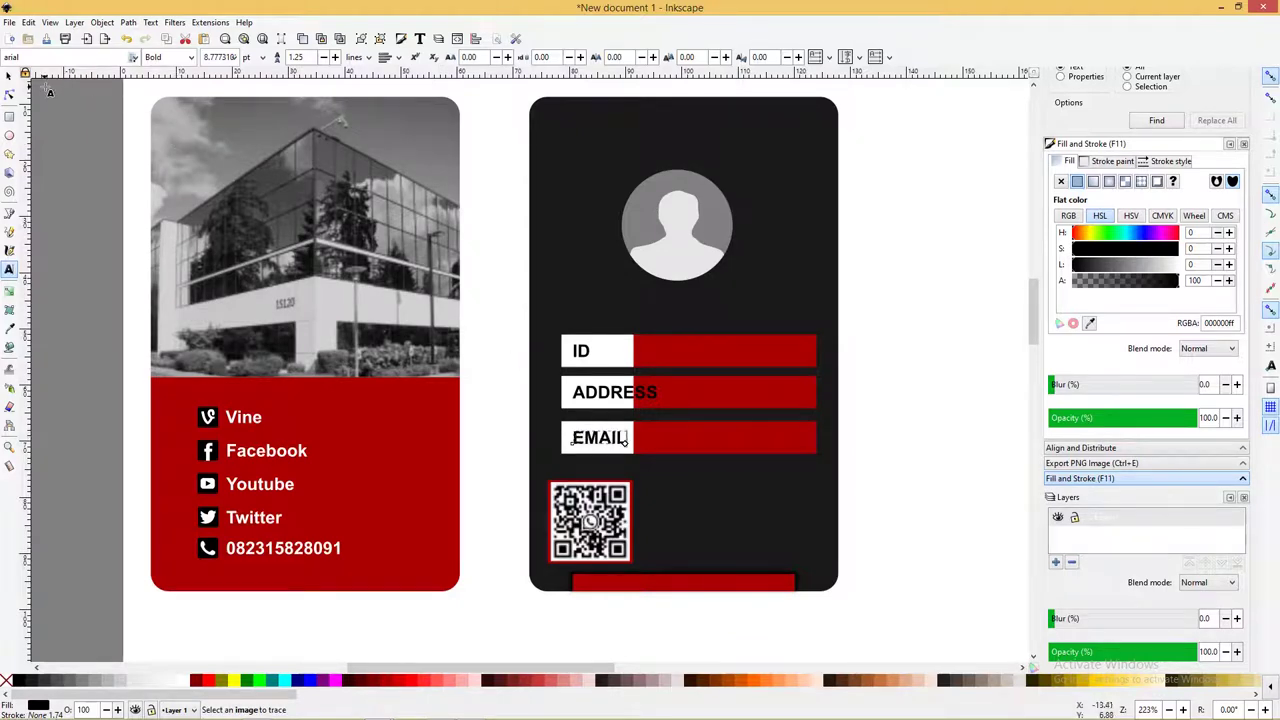
pyautogui.click(8, 78)
# Move the three label rows down and stretch their white boxes wider
pyautogui.moveTo(894, 486); pyautogui.dragTo(517, 297)
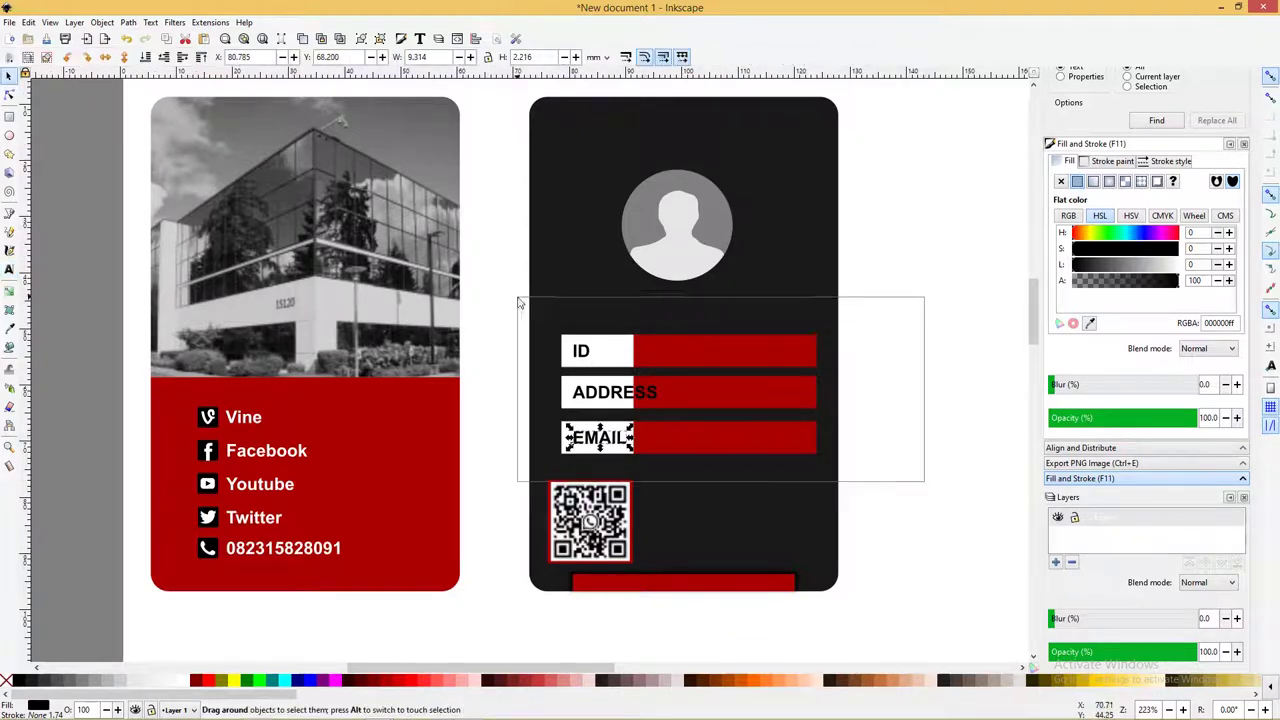
pyautogui.moveTo(677, 355); pyautogui.dragTo(675, 367)
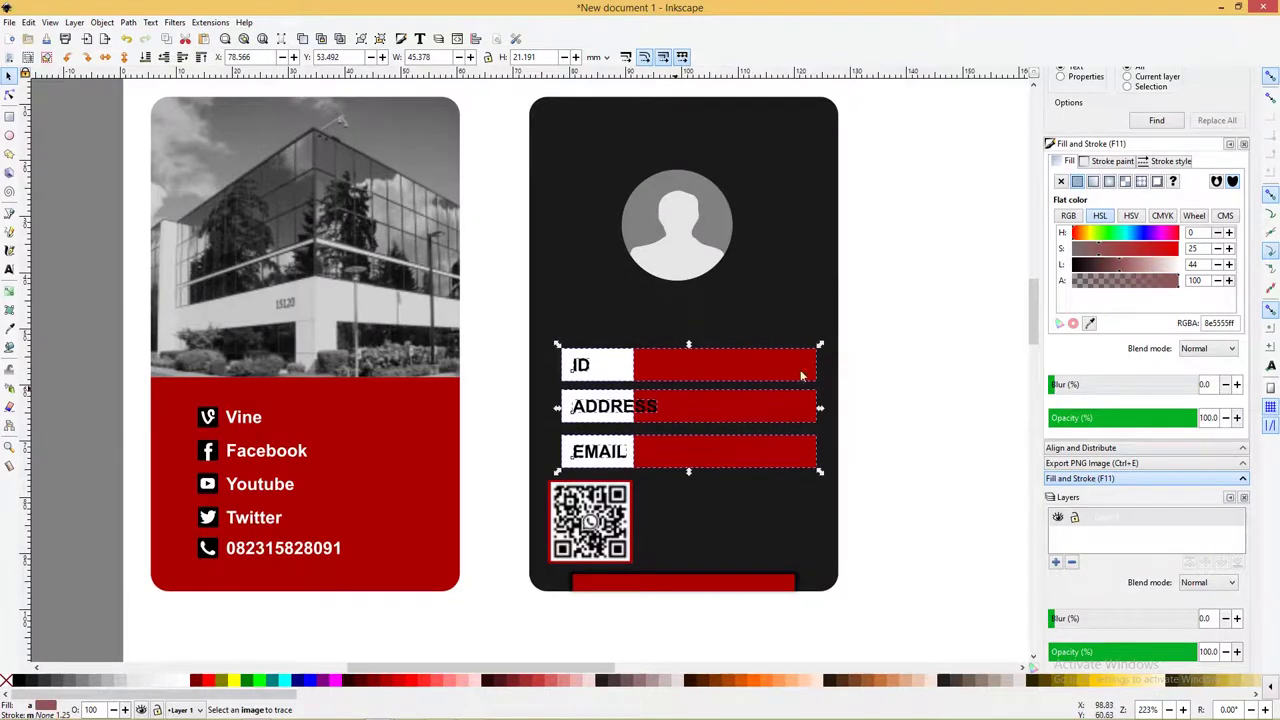
pyautogui.press('Escape')
pyautogui.click(630, 397)
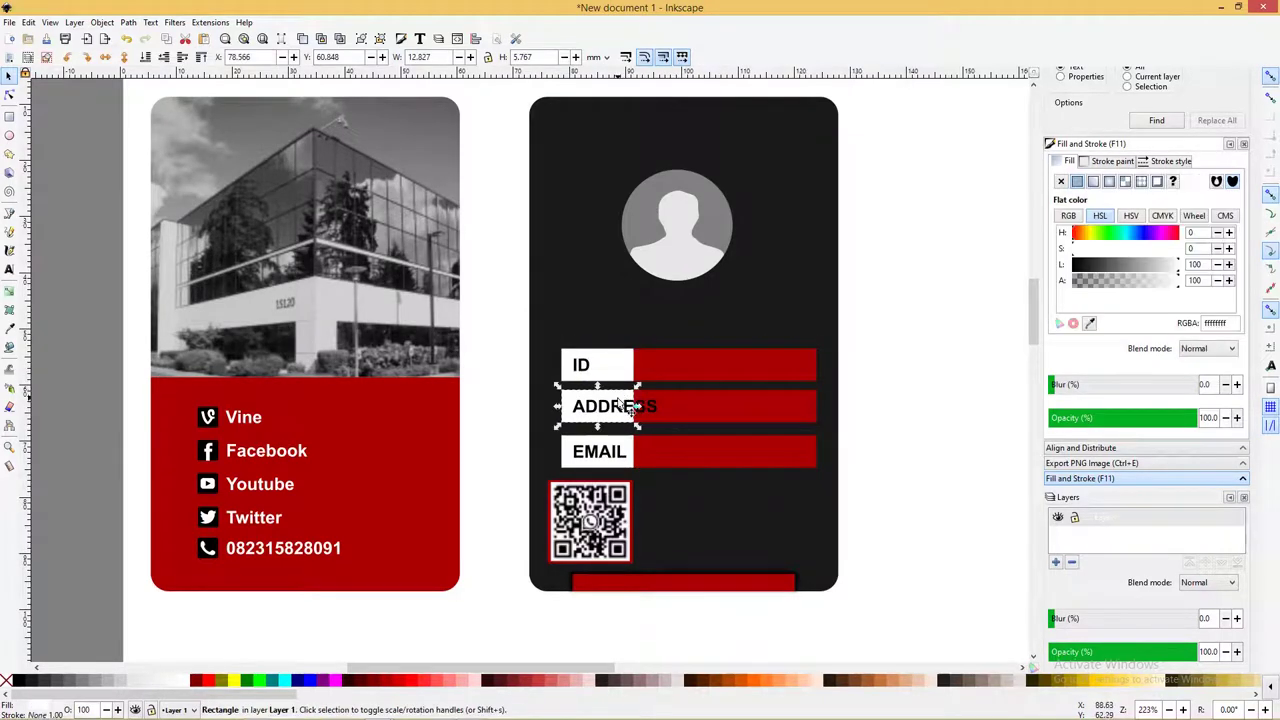
pyautogui.keyDown('shift'); pyautogui.click(642, 405); pyautogui.keyUp('shift')
pyautogui.keyDown('shift'); pyautogui.click(640, 452); pyautogui.keyUp('shift')
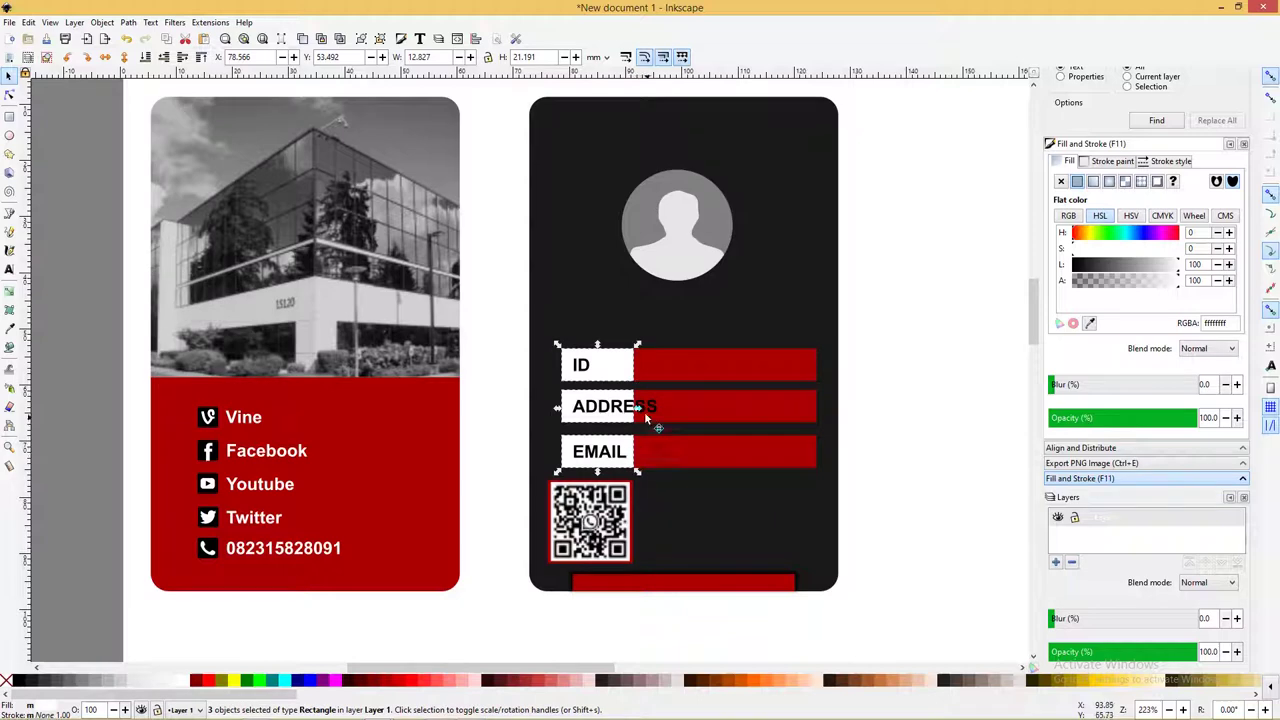
pyautogui.moveTo(640, 408); pyautogui.dragTo(655, 409)
# Centre each label's text vertically in its row, then select all three rows together
pyautogui.click(640, 410)
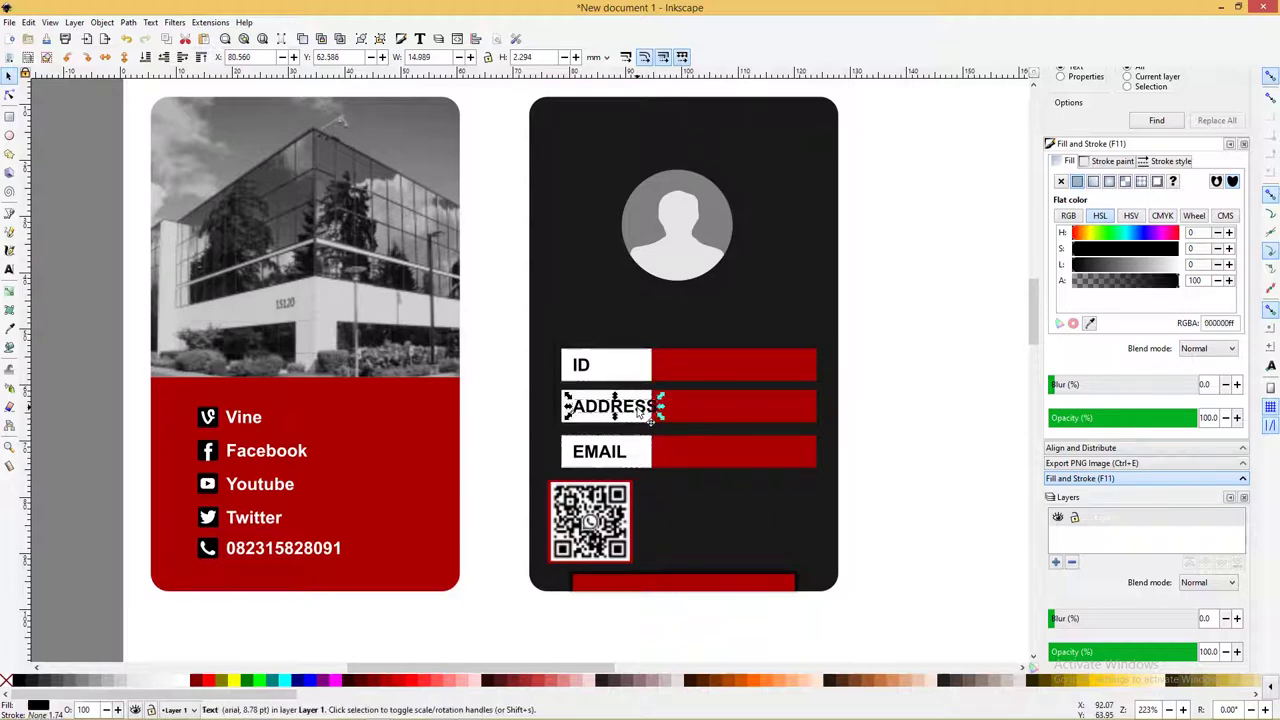
pyautogui.keyDown('shift'); pyautogui.click(616, 453); pyautogui.keyUp('shift')
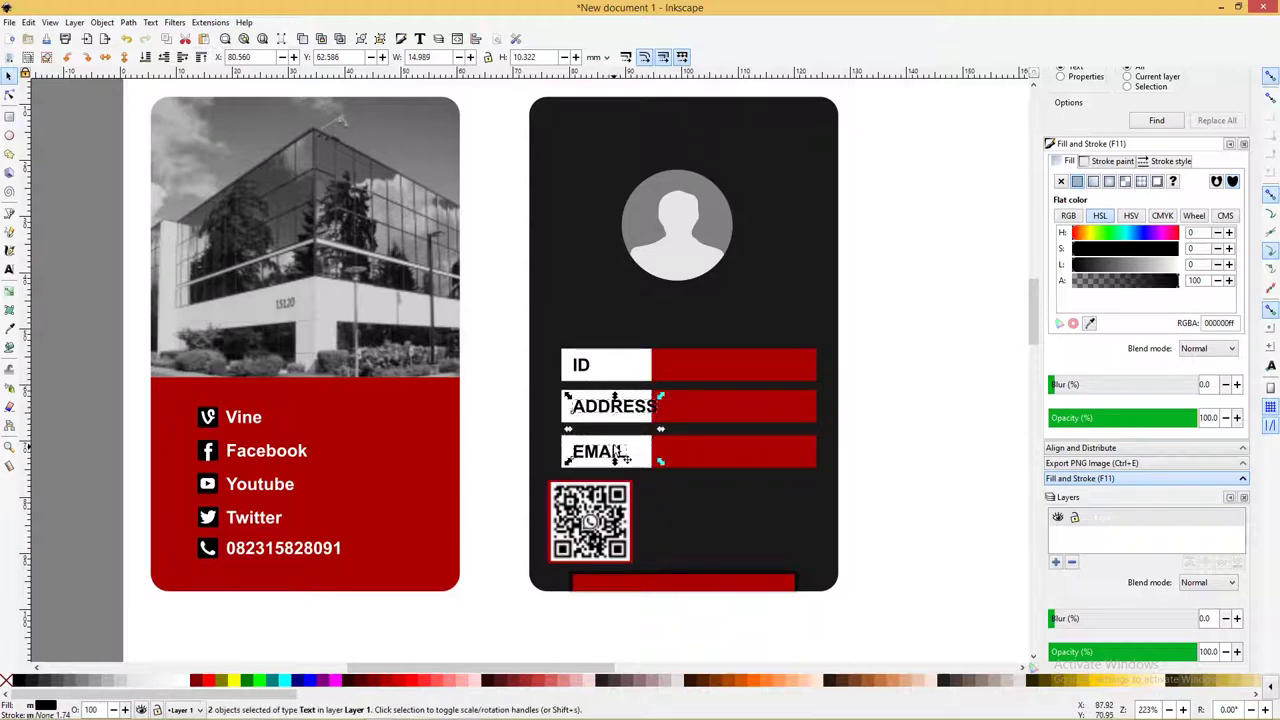
pyautogui.keyDown('shift'); pyautogui.click(589, 367); pyautogui.keyUp('shift')
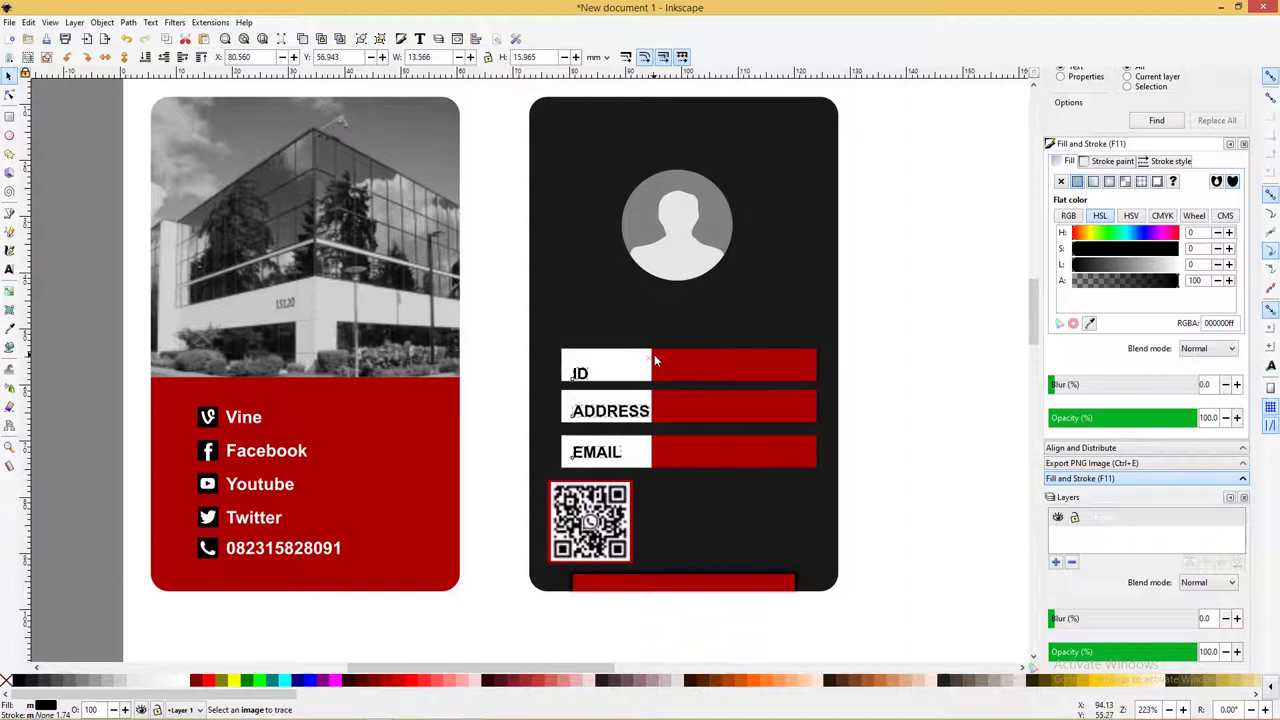
pyautogui.moveTo(486, 318)
pyautogui.mouseDown()
pyautogui.moveTo(798, 406)
pyautogui.moveTo(872, 403)
pyautogui.mouseUp()
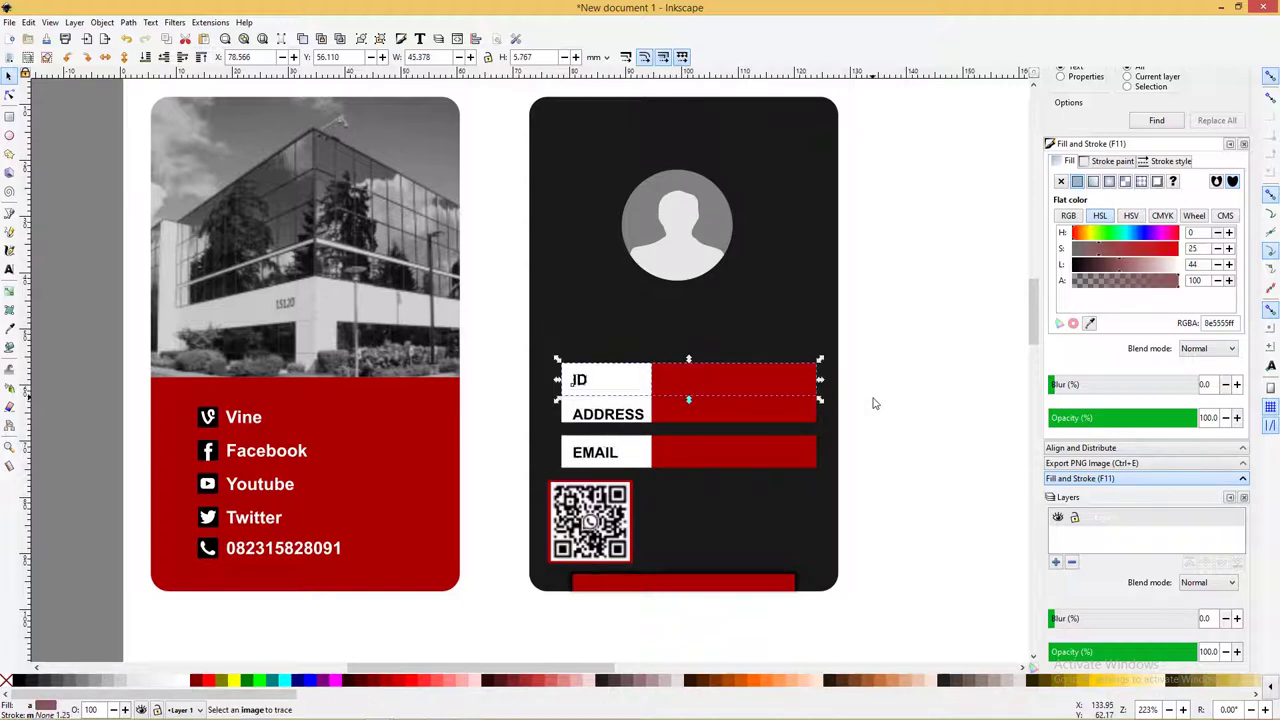
pyautogui.hotkey('ctrl', 'alt', 't')
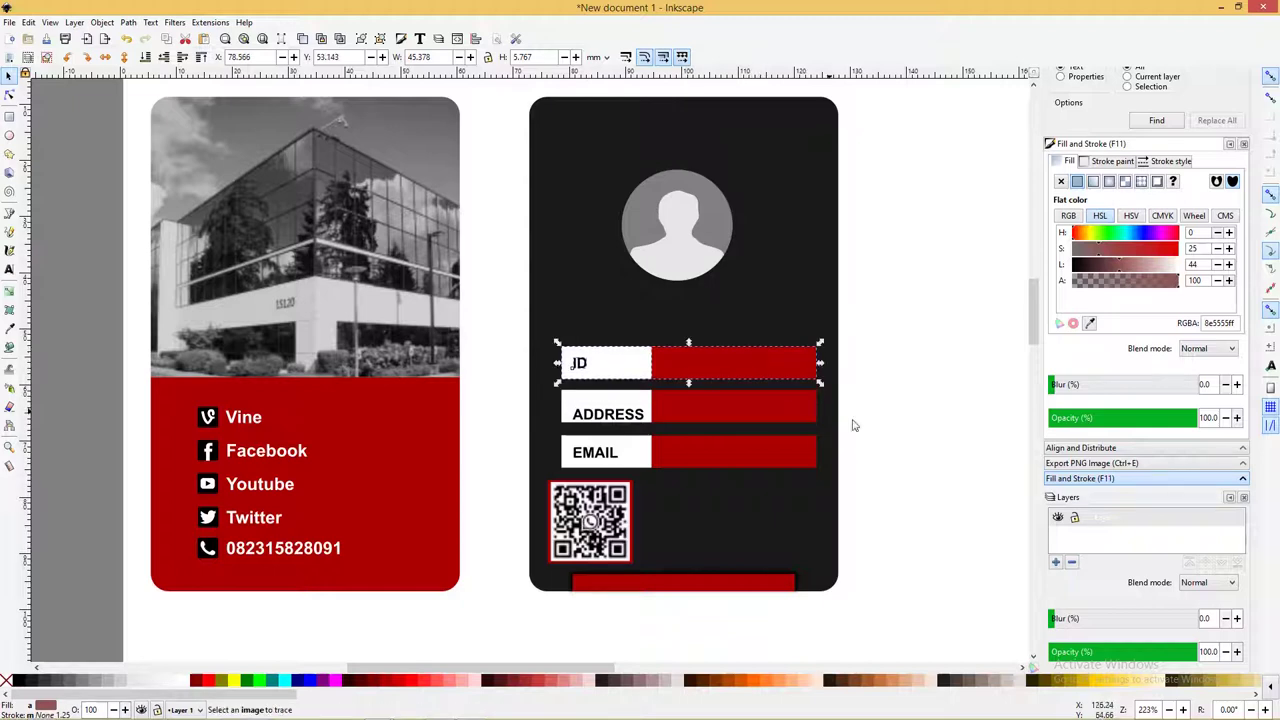
pyautogui.moveTo(886, 448)
pyautogui.mouseDown()
pyautogui.moveTo(510, 386)
pyautogui.moveTo(851, 483)
pyautogui.mouseUp()
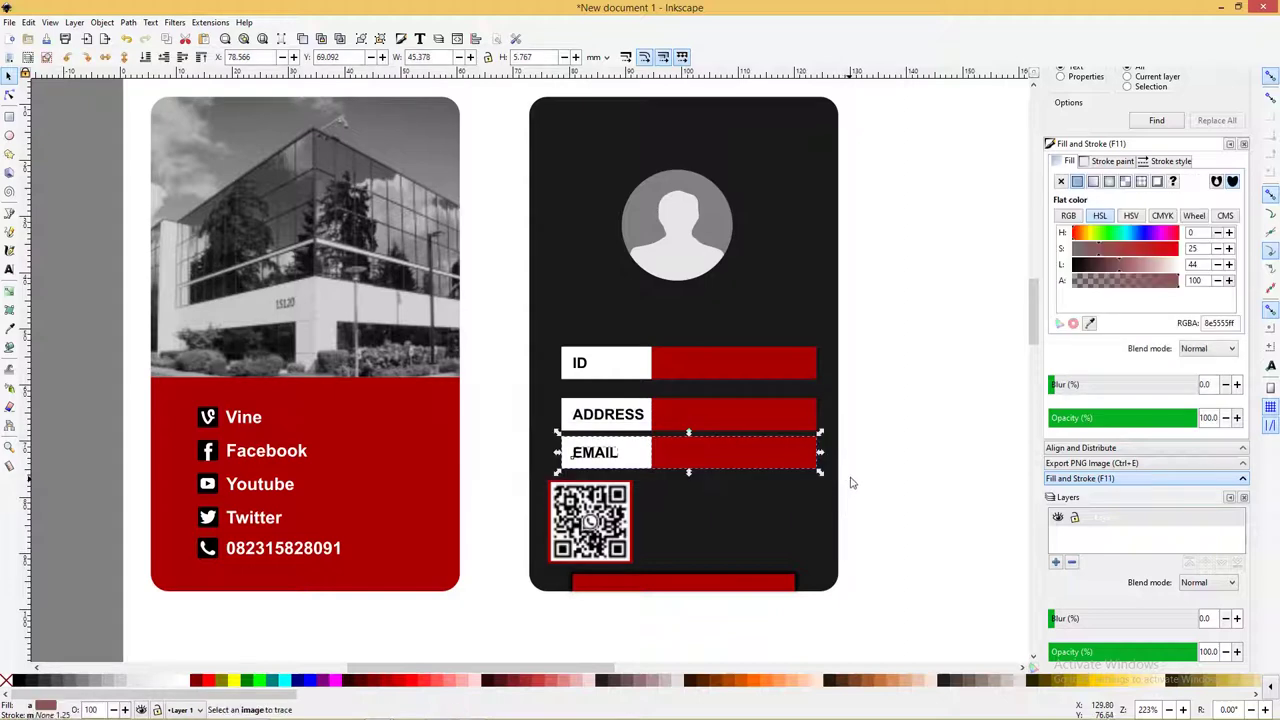
pyautogui.click(871, 408)
pyautogui.moveTo(871, 408); pyautogui.dragTo(473, 327)
pyautogui.moveTo(486, 380)
pyautogui.mouseDown()
pyautogui.moveTo(843, 445)
pyautogui.moveTo(862, 463)
pyautogui.moveTo(517, 423)
pyautogui.moveTo(531, 424)
pyautogui.mouseUp()
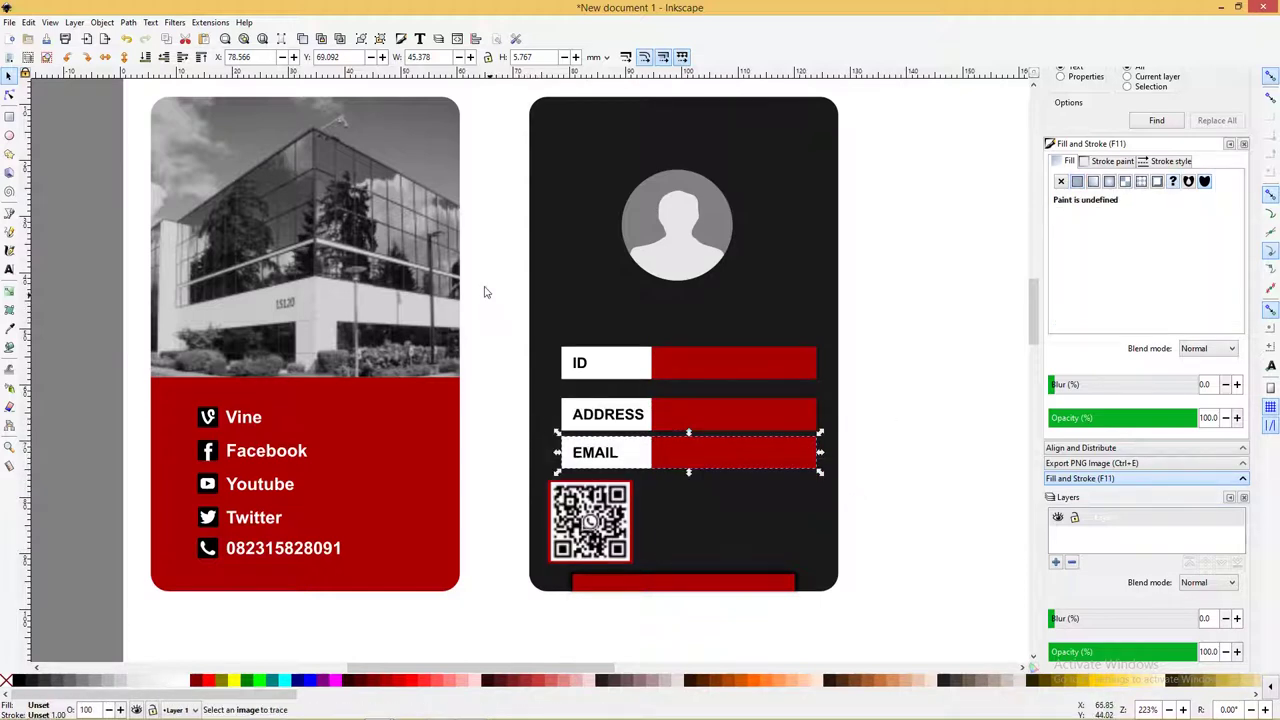
pyautogui.moveTo(484, 292)
pyautogui.mouseDown()
pyautogui.moveTo(840, 450)
pyautogui.moveTo(862, 481)
pyautogui.mouseUp()
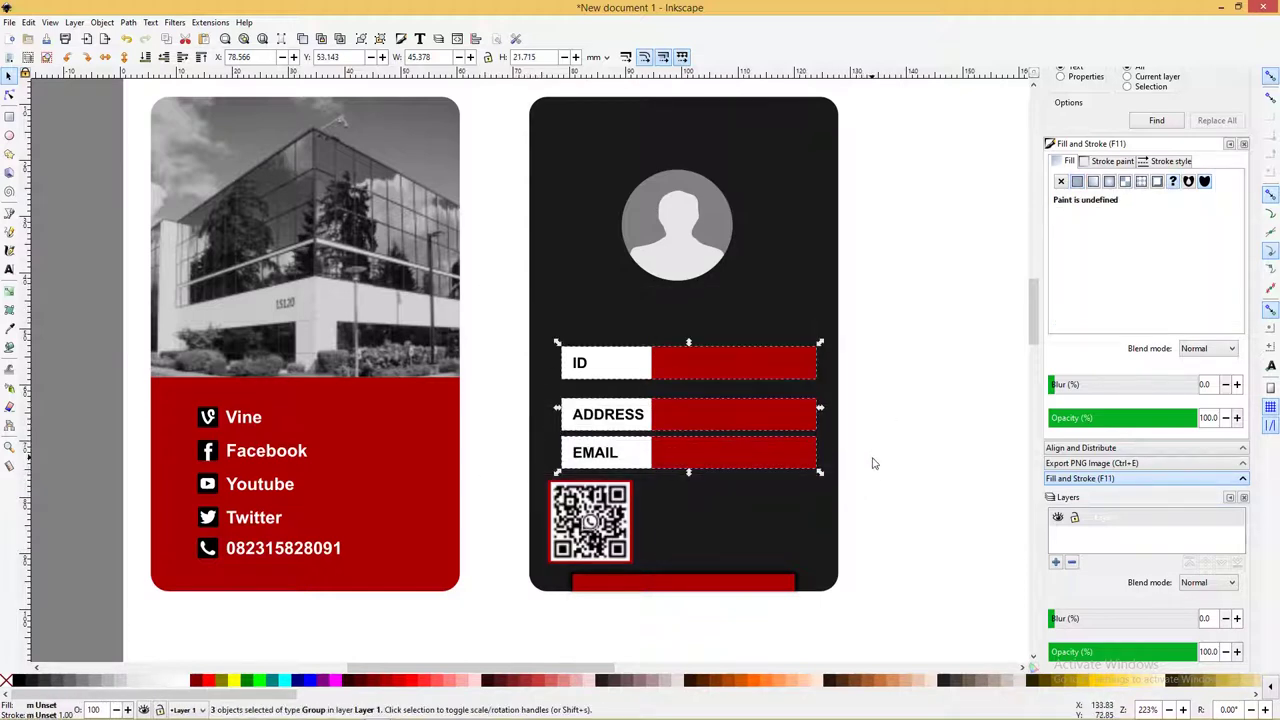
# Distribute the three label rows with equal gaps and move them up
pyautogui.click(1084, 449)
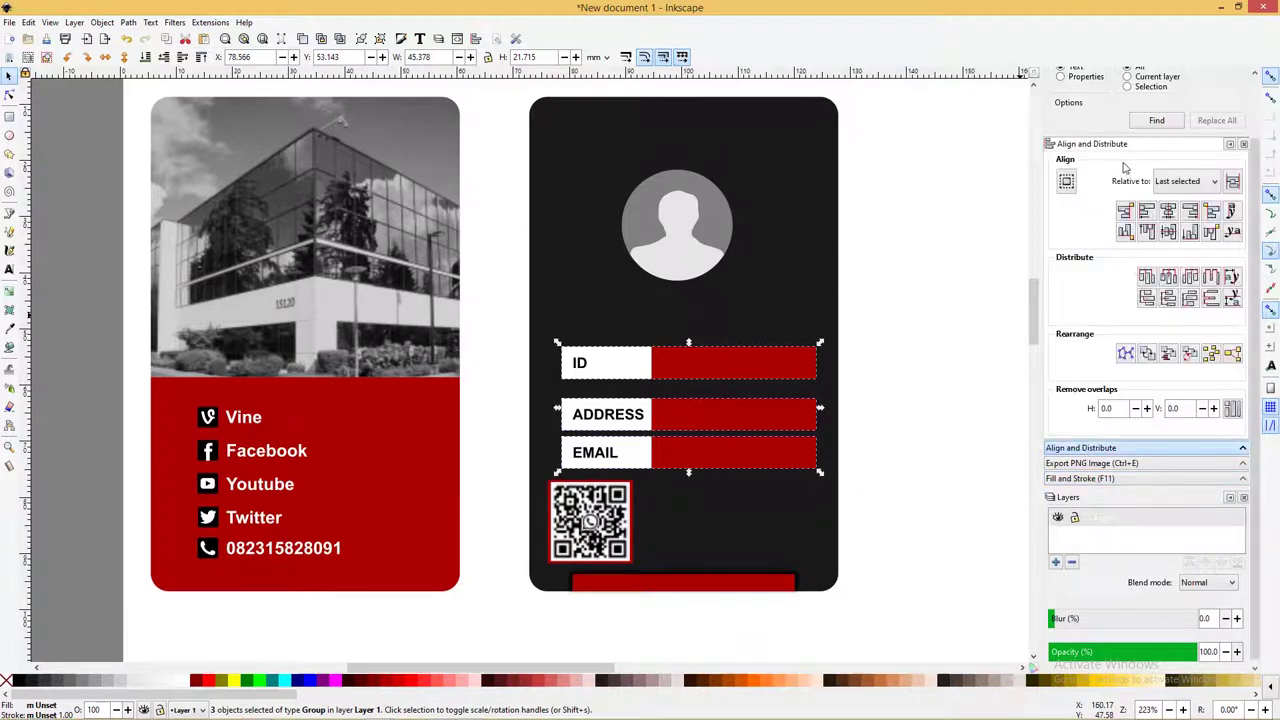
pyautogui.click(1212, 299)
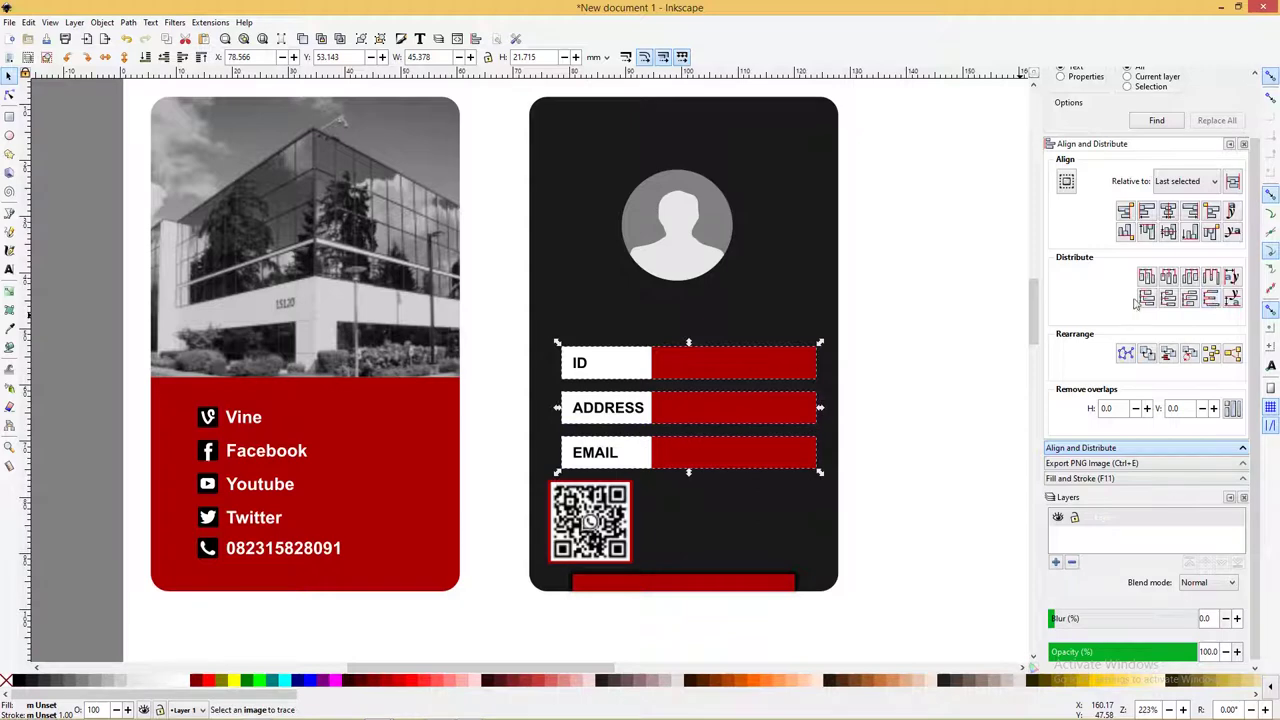
pyautogui.moveTo(737, 372); pyautogui.dragTo(733, 346)
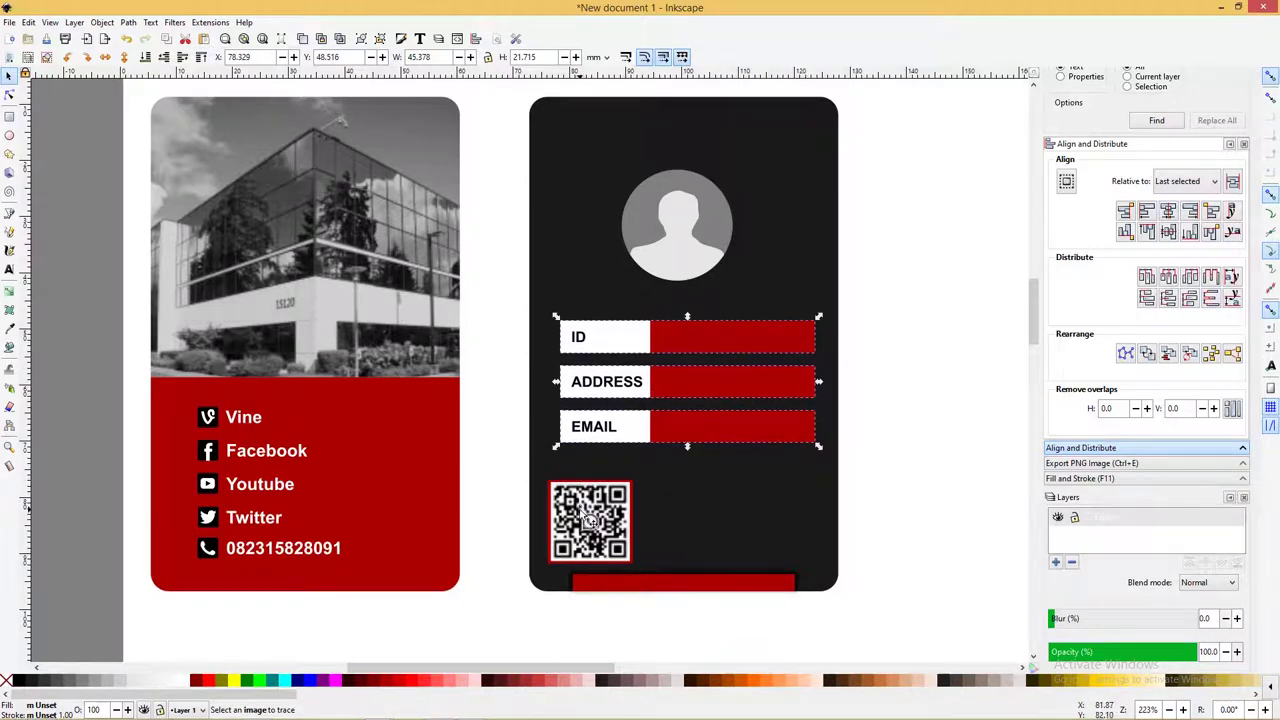
# Left-align the framed QR code with the label rows, then nudge the rows down
pyautogui.click(587, 497)
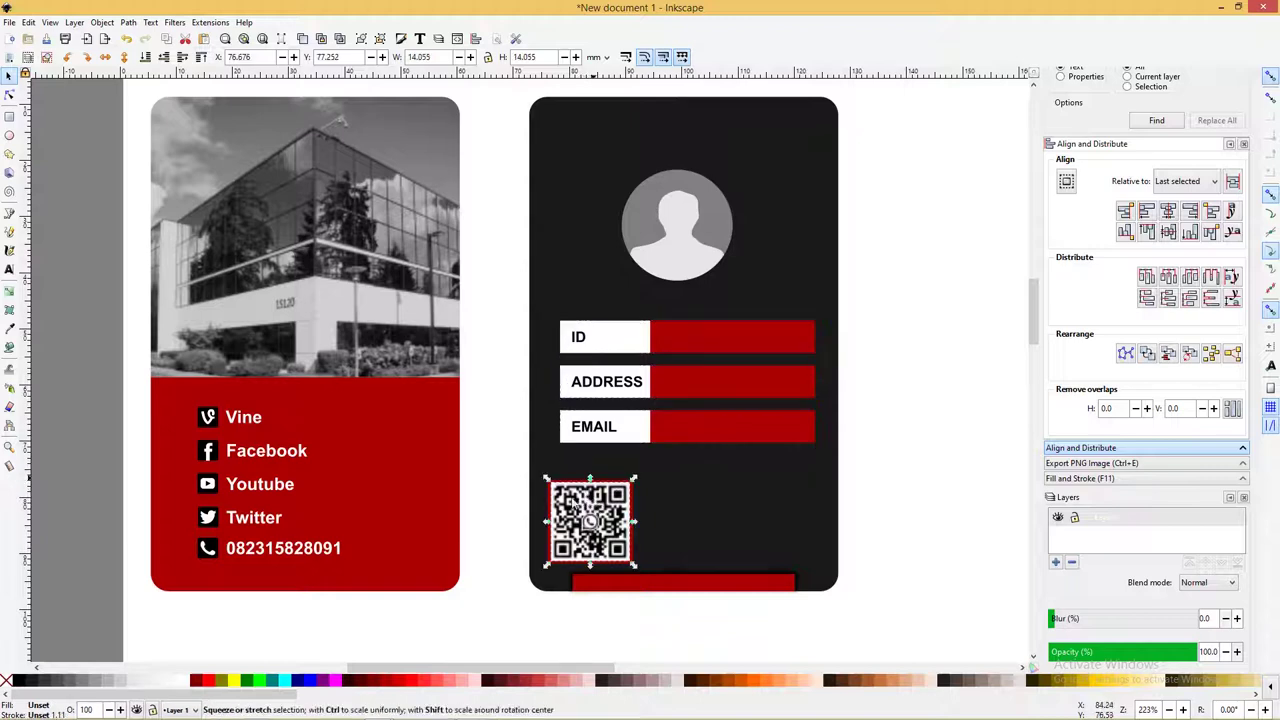
pyautogui.moveTo(499, 467); pyautogui.dragTo(668, 568)
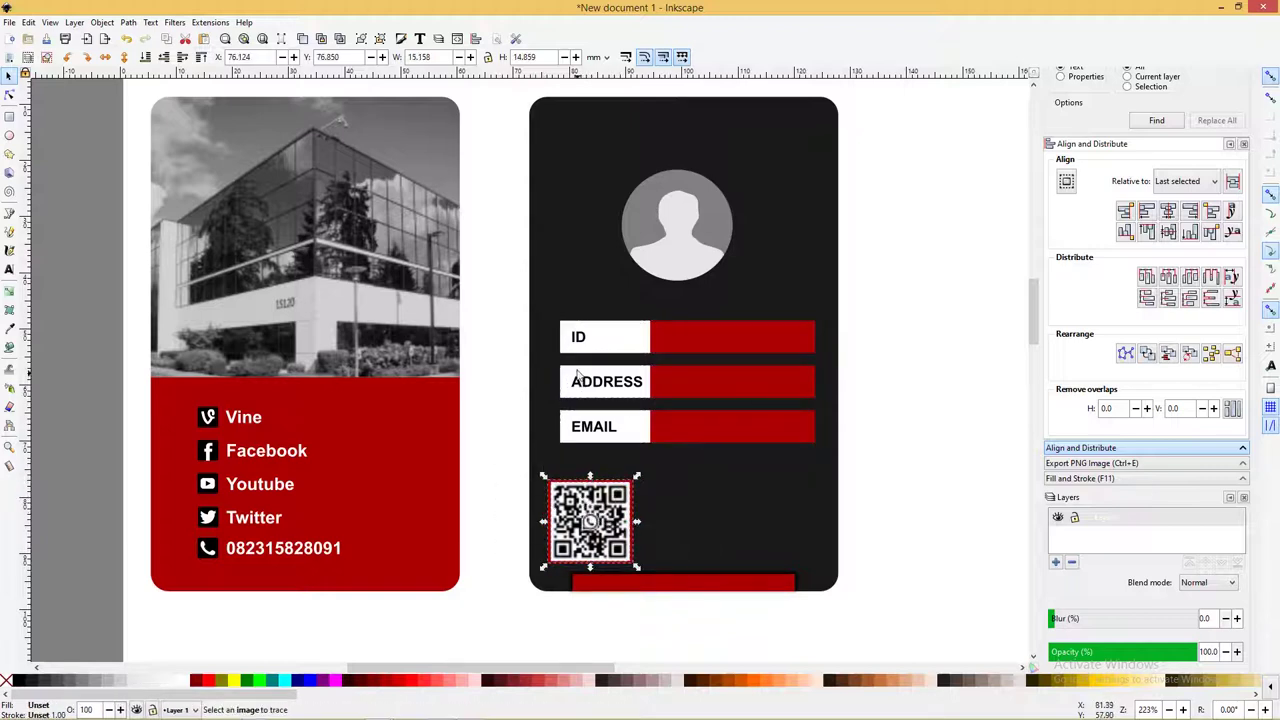
pyautogui.keyDown('shift'); pyautogui.click(592, 333); pyautogui.keyUp('shift')
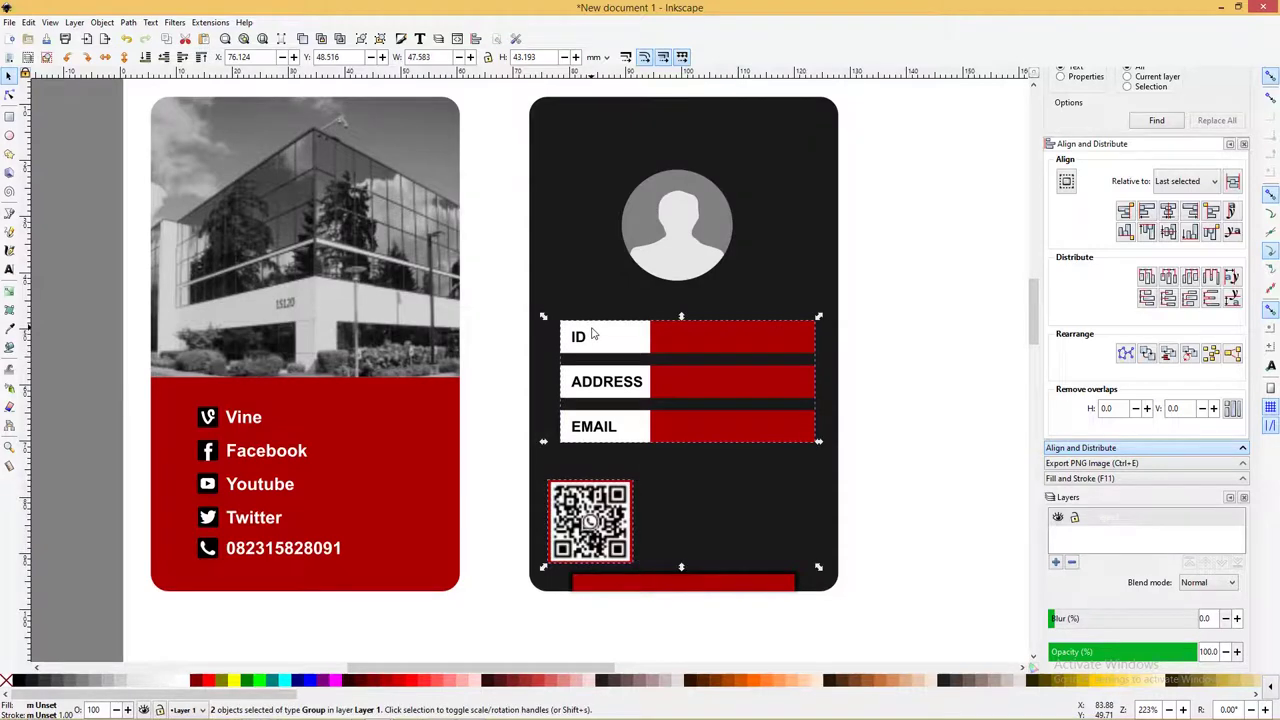
pyautogui.press('ctrl+alt+KP_4')
pyautogui.click(911, 326)
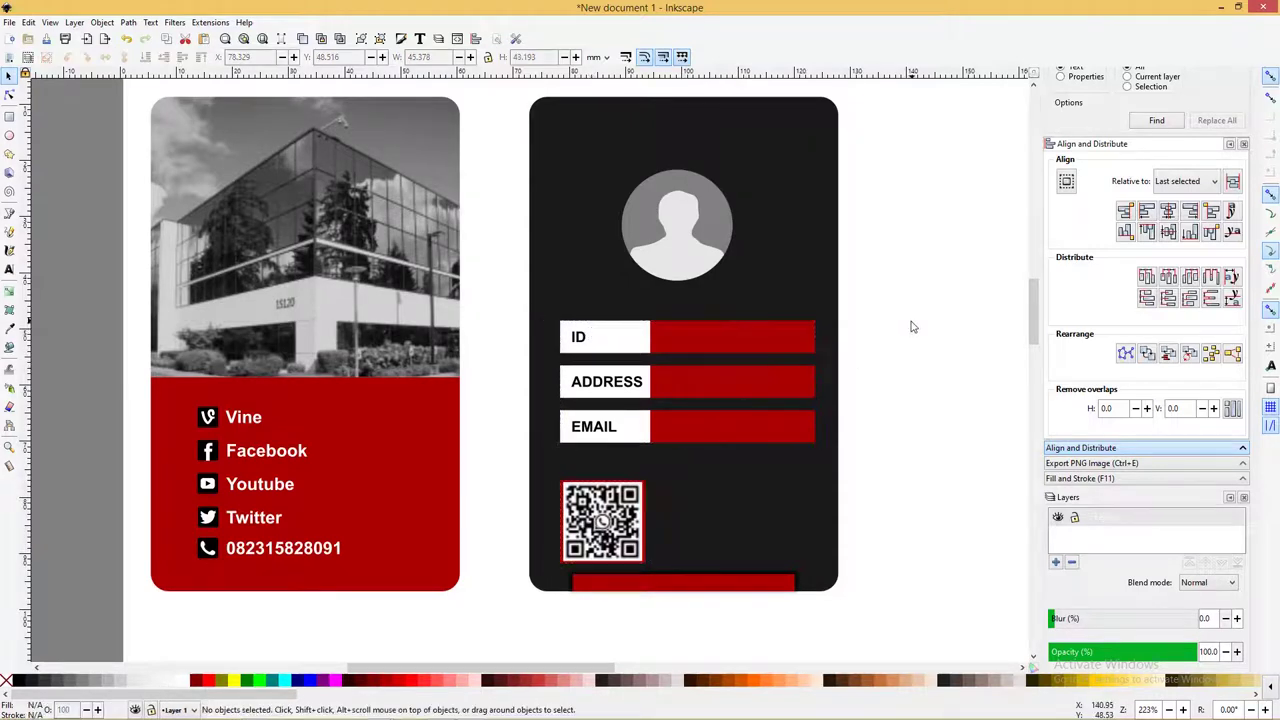
pyautogui.moveTo(952, 469); pyautogui.dragTo(541, 323)
pyautogui.moveTo(695, 346); pyautogui.dragTo(695, 370)
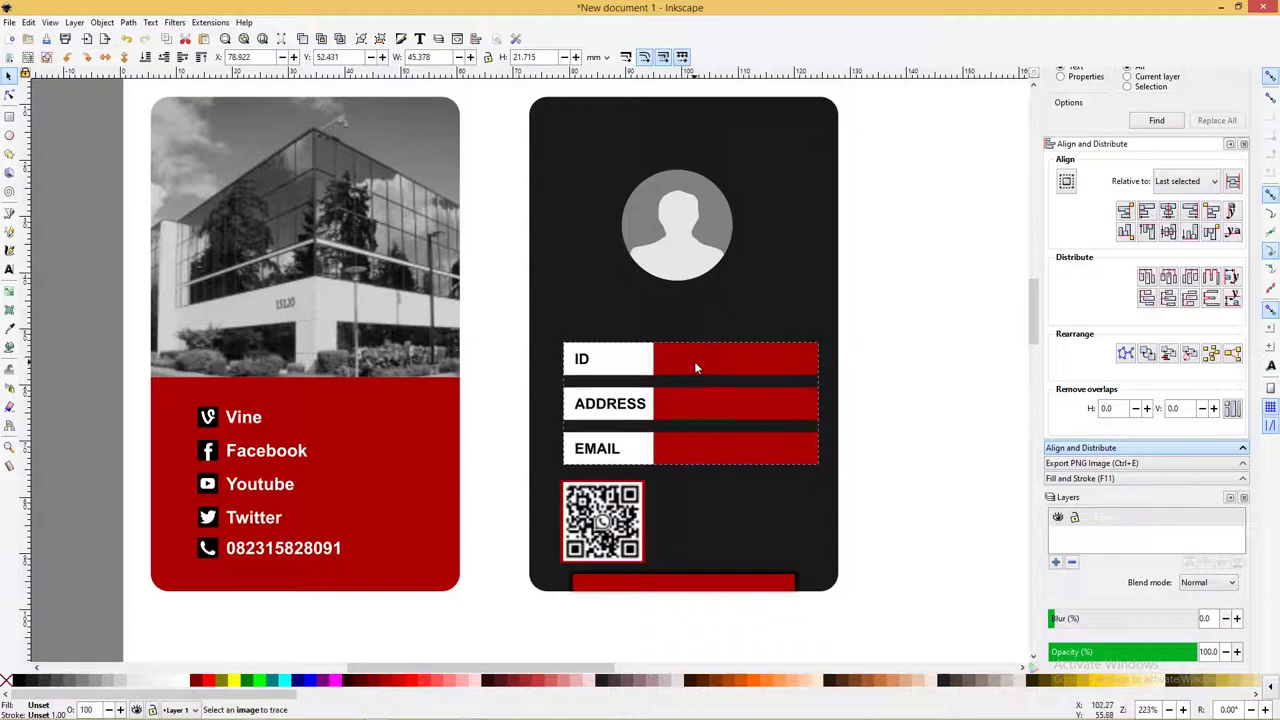
# Raise the avatar on the back card and place a copy of the Vine text below it
pyautogui.moveTo(894, 314); pyautogui.dragTo(512, 134)
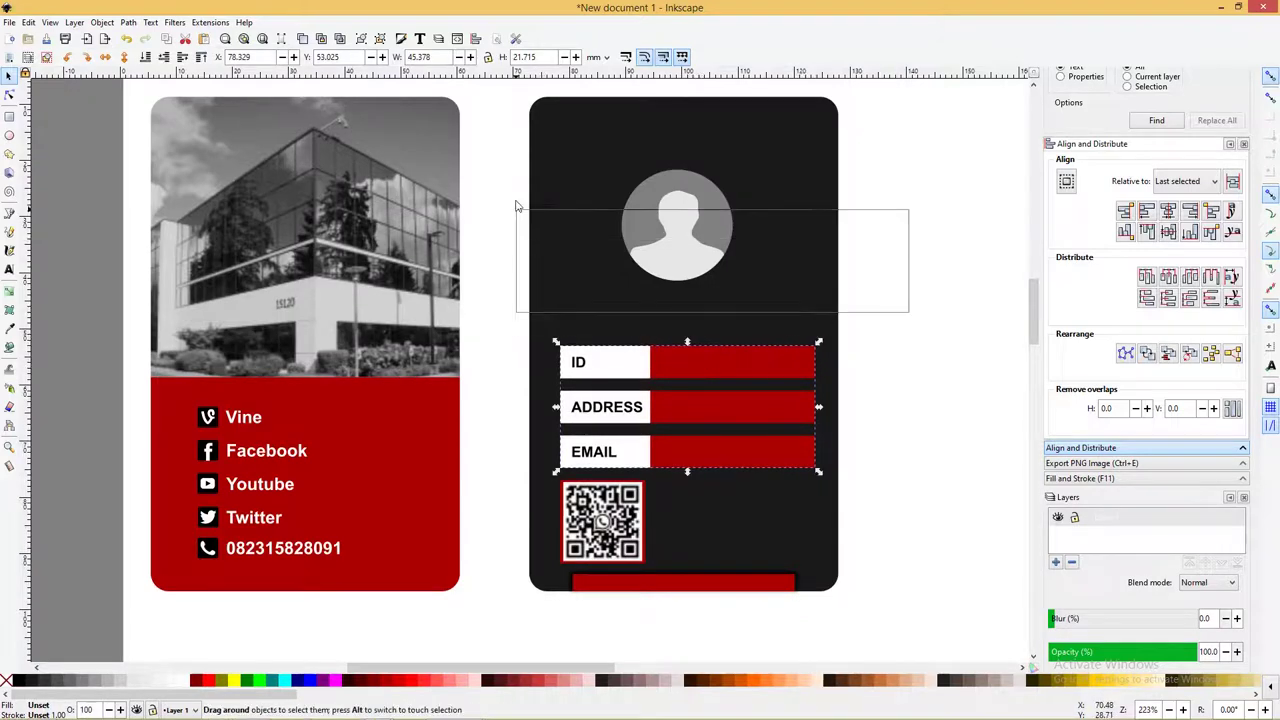
pyautogui.moveTo(630, 220); pyautogui.dragTo(630, 197)
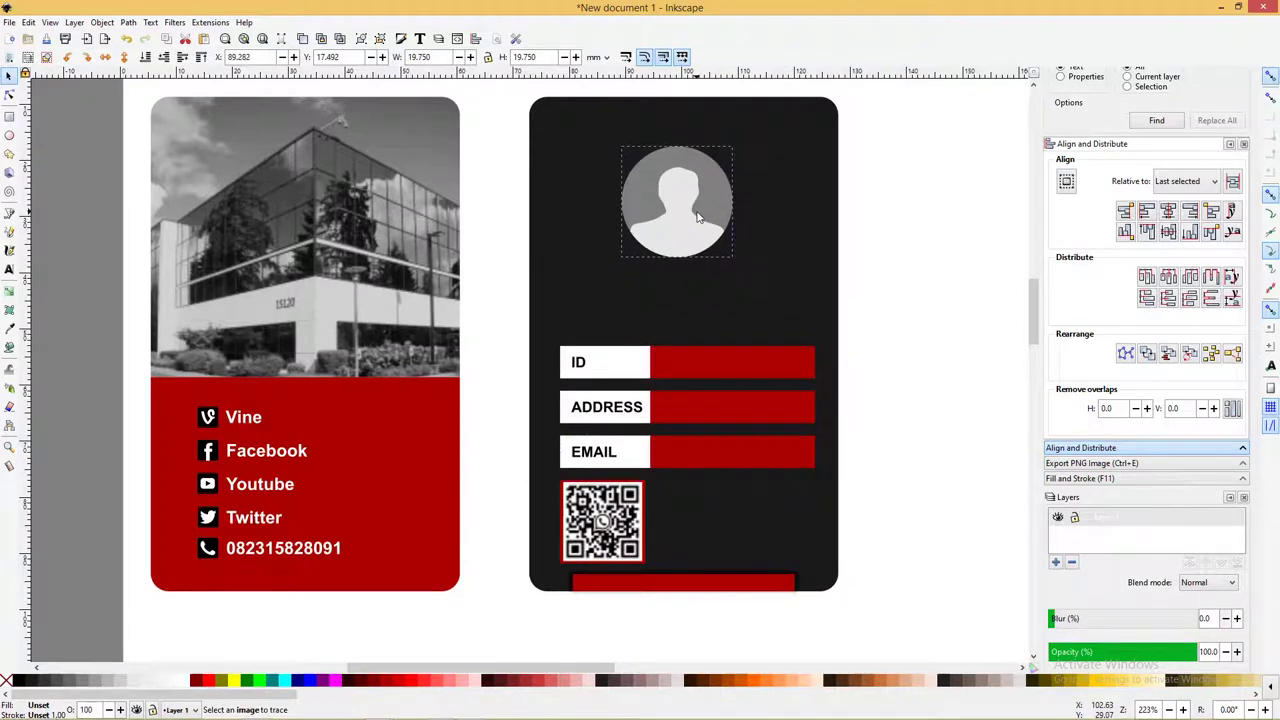
pyautogui.keyDown('ctrl'); pyautogui.click(244, 420); pyautogui.keyUp('ctrl')
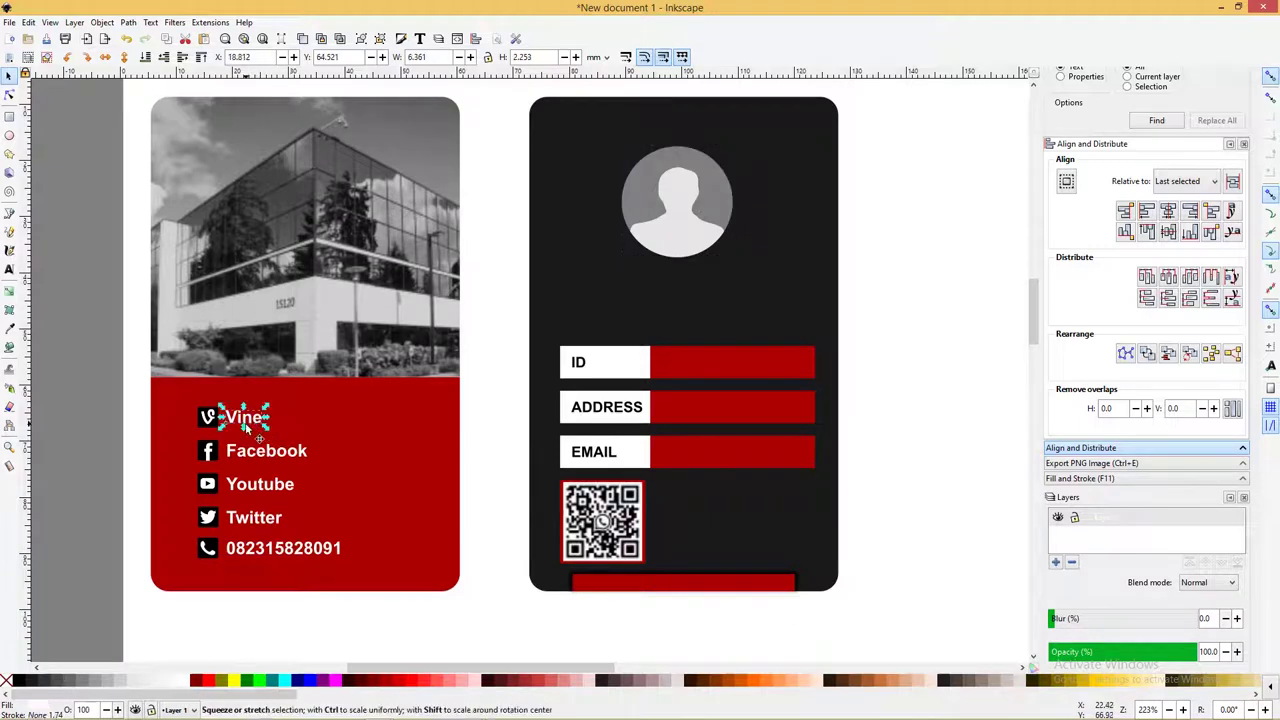
pyautogui.hotkey('ctrl', 'd')
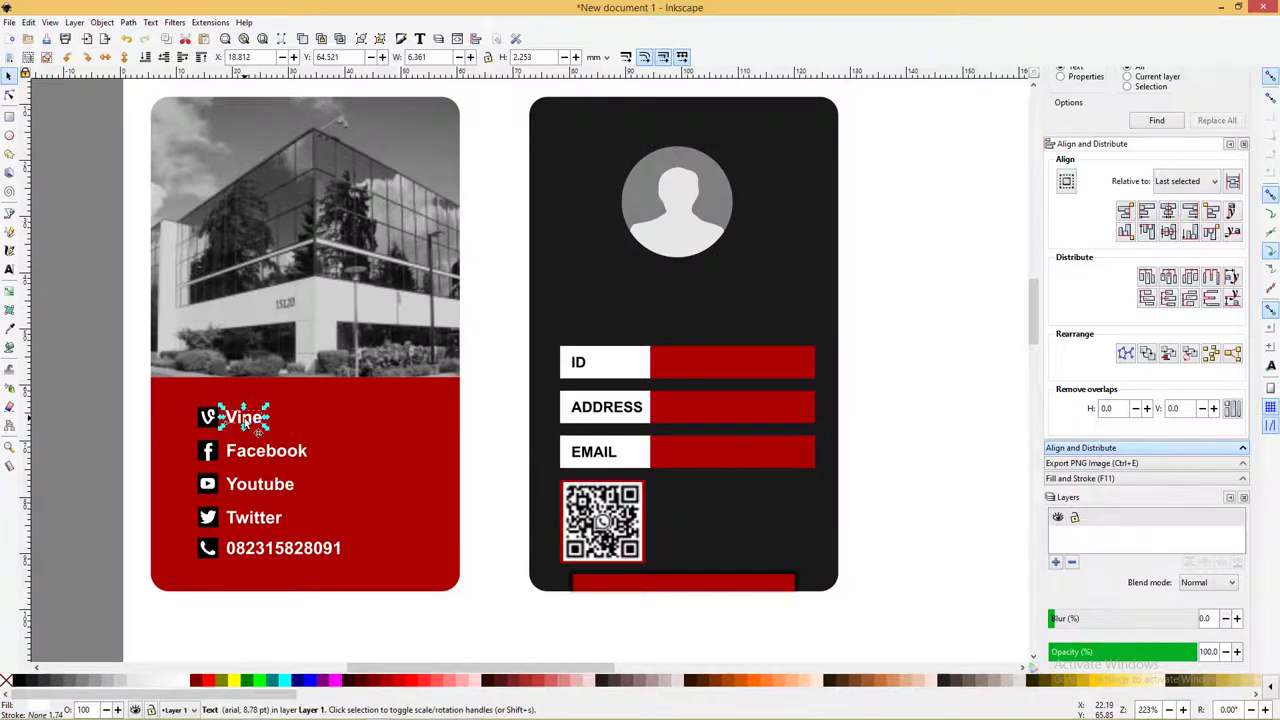
pyautogui.moveTo(246, 423)
pyautogui.mouseDown()
pyautogui.moveTo(567, 384)
pyautogui.moveTo(660, 311)
pyautogui.moveTo(771, 336)
pyautogui.moveTo(700, 322)
pyautogui.mouseUp()
# Retype the copied Vine text as the cardholder's name and shrink it slightly
pyautogui.click(692, 318)
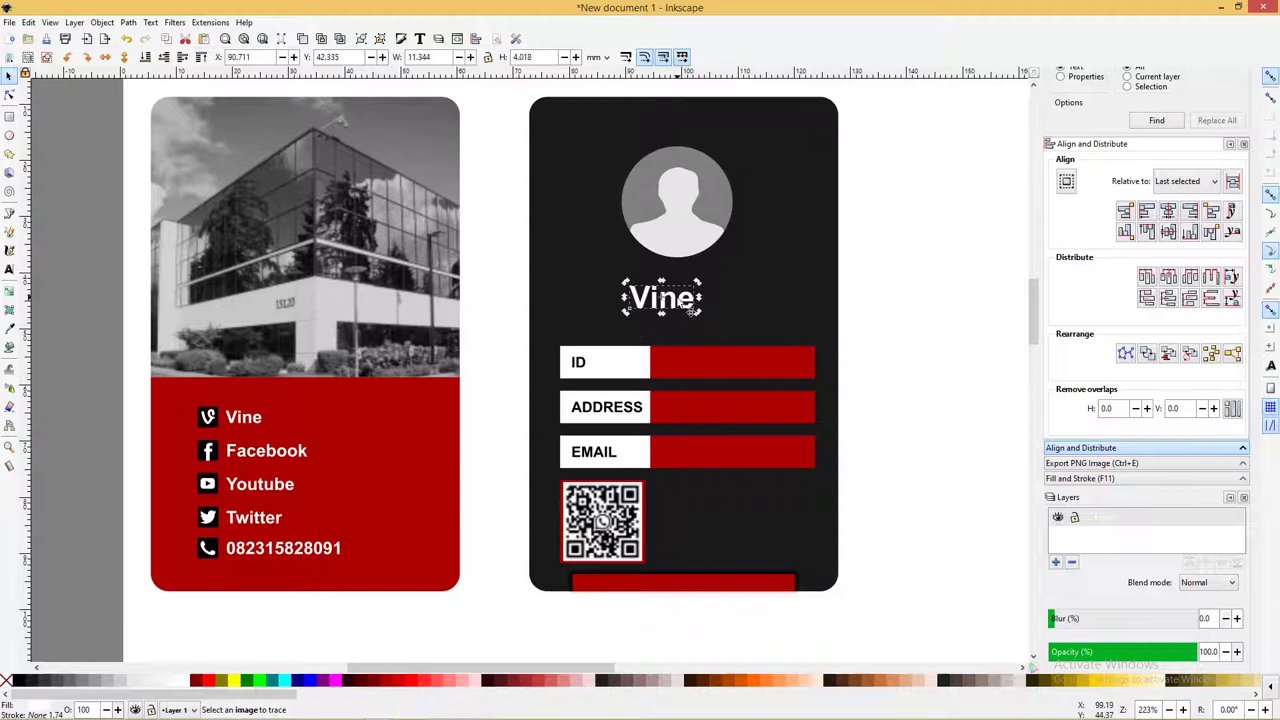
pyautogui.press('t')
pyautogui.doubleClick(681, 300)
pyautogui.write('rIANA')
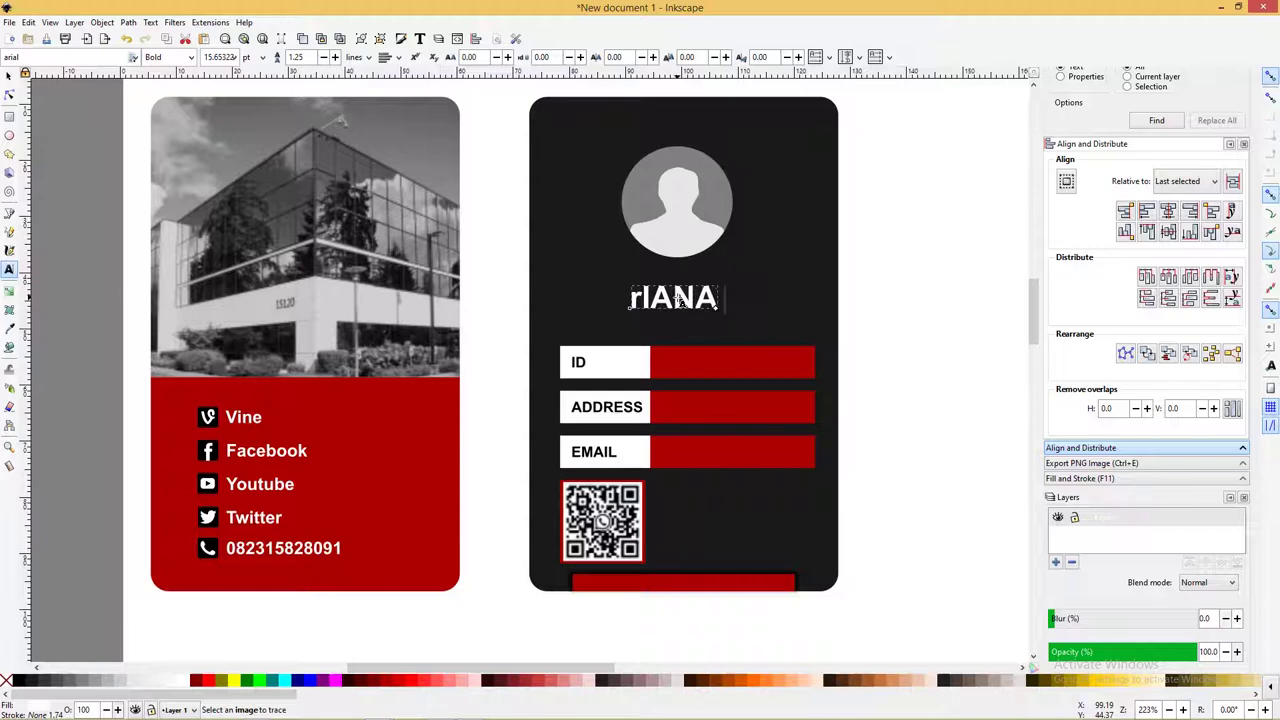
pyautogui.doubleClick(678, 300)
pyautogui.write('R')
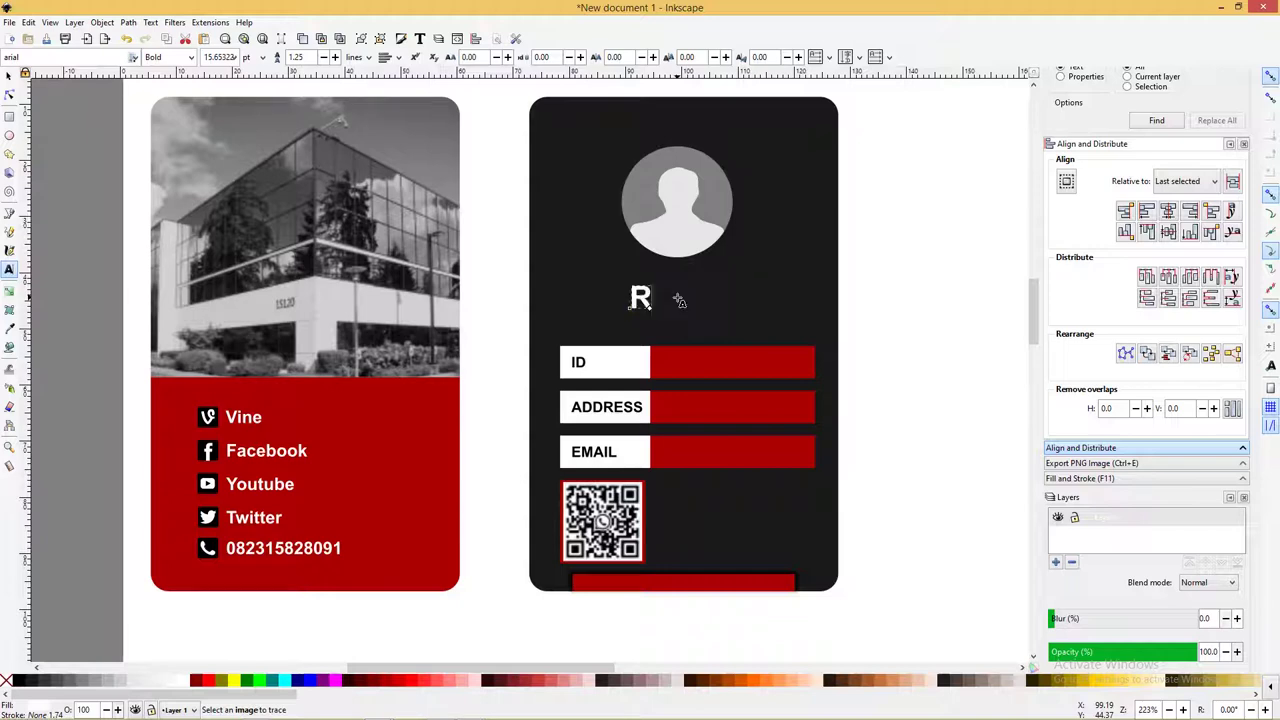
pyautogui.write('iana Al')
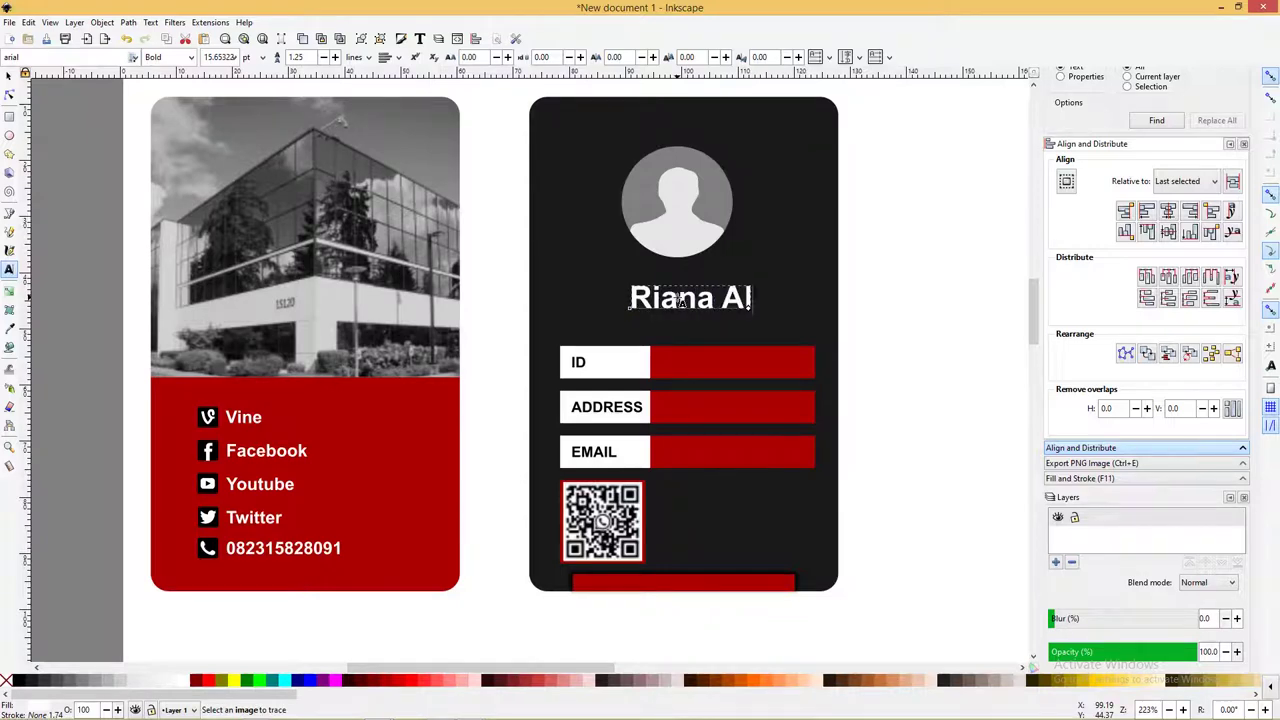
pyautogui.write('i N')
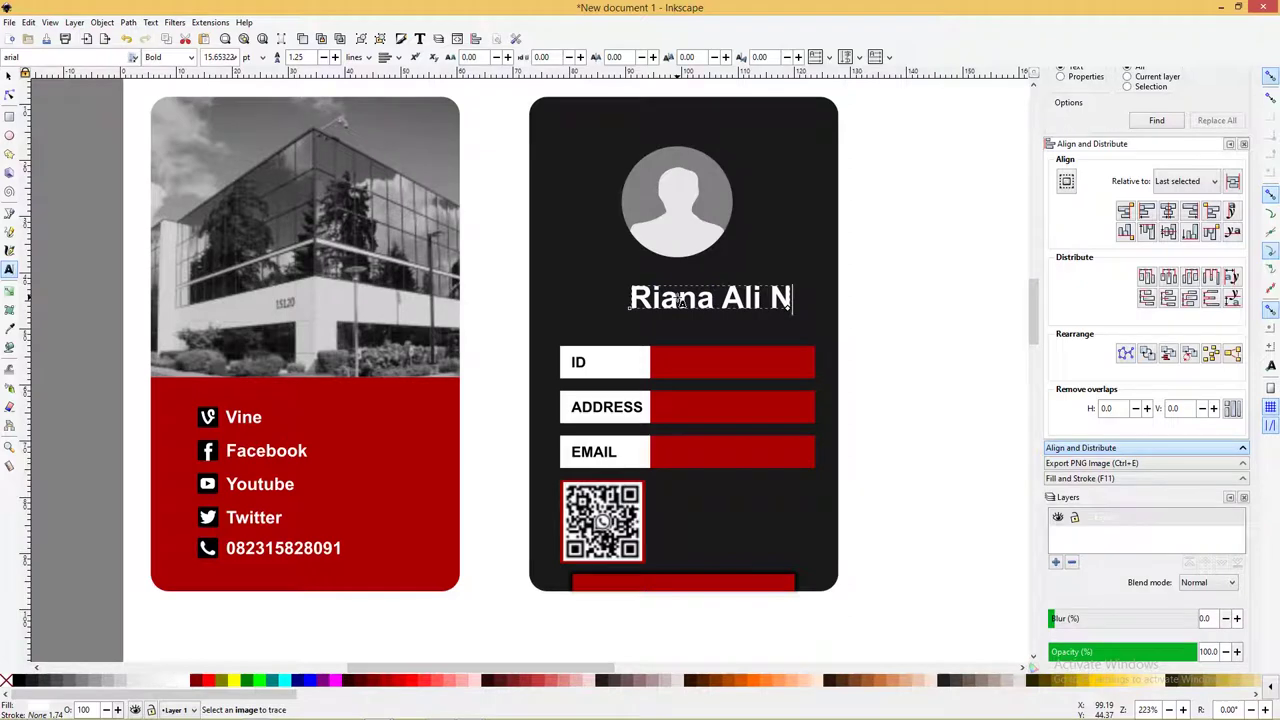
pyautogui.click(9, 75)
pyautogui.keyDown('ctrl'); pyautogui.scroll(1, 668, 307); pyautogui.keyUp('ctrl')
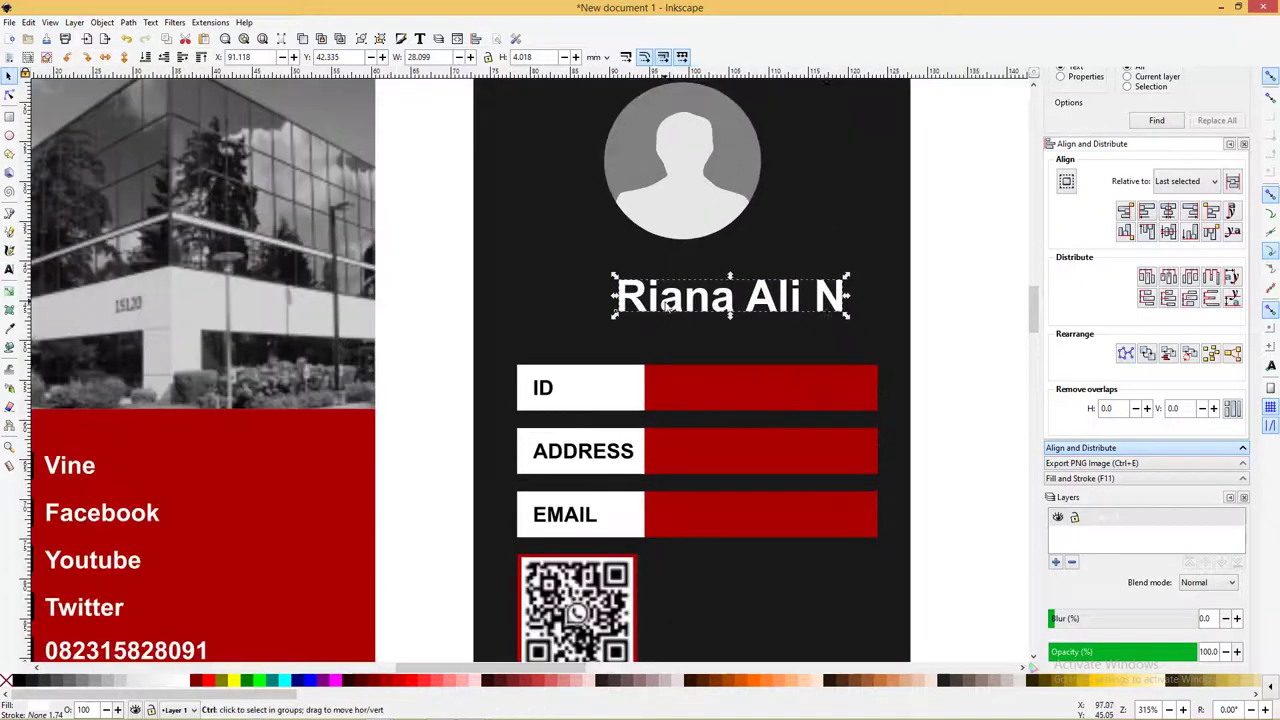
pyautogui.moveTo(850, 276)
pyautogui.mouseDown()
pyautogui.moveTo(824, 278)
pyautogui.moveTo(768, 338)
pyautogui.mouseUp()
# Duplicate the name, change it to 'Content Creator', and scale it down to subtitle size
pyautogui.click(778, 302)
pyautogui.hotkey('ctrl', 'd')
pyautogui.press('t')
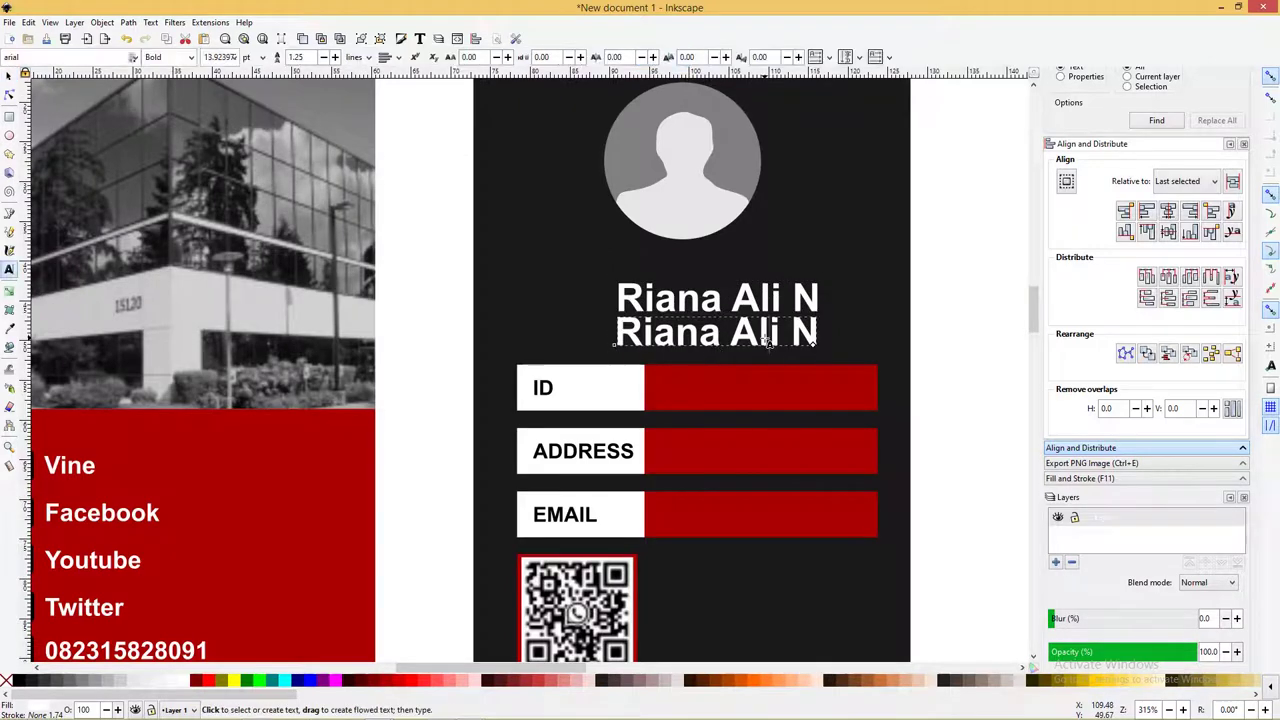
pyautogui.tripleClick(768, 340)
pyautogui.write('Conte')
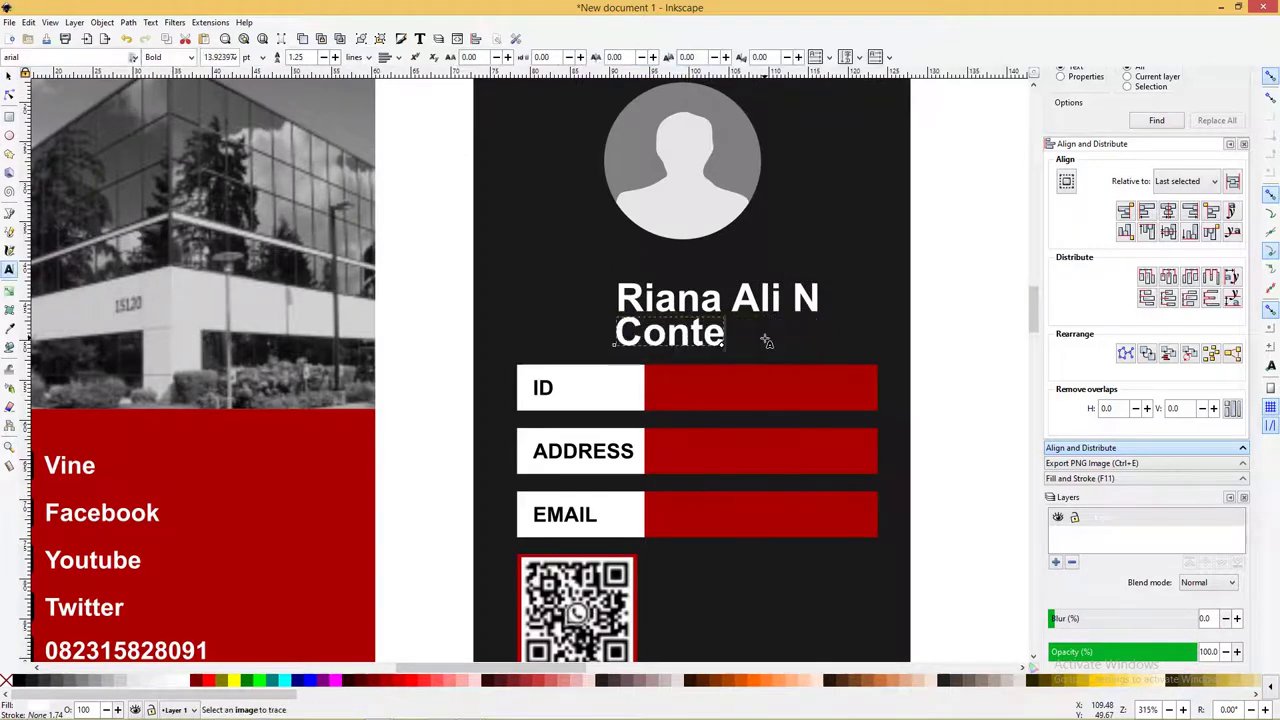
pyautogui.write('nt R')
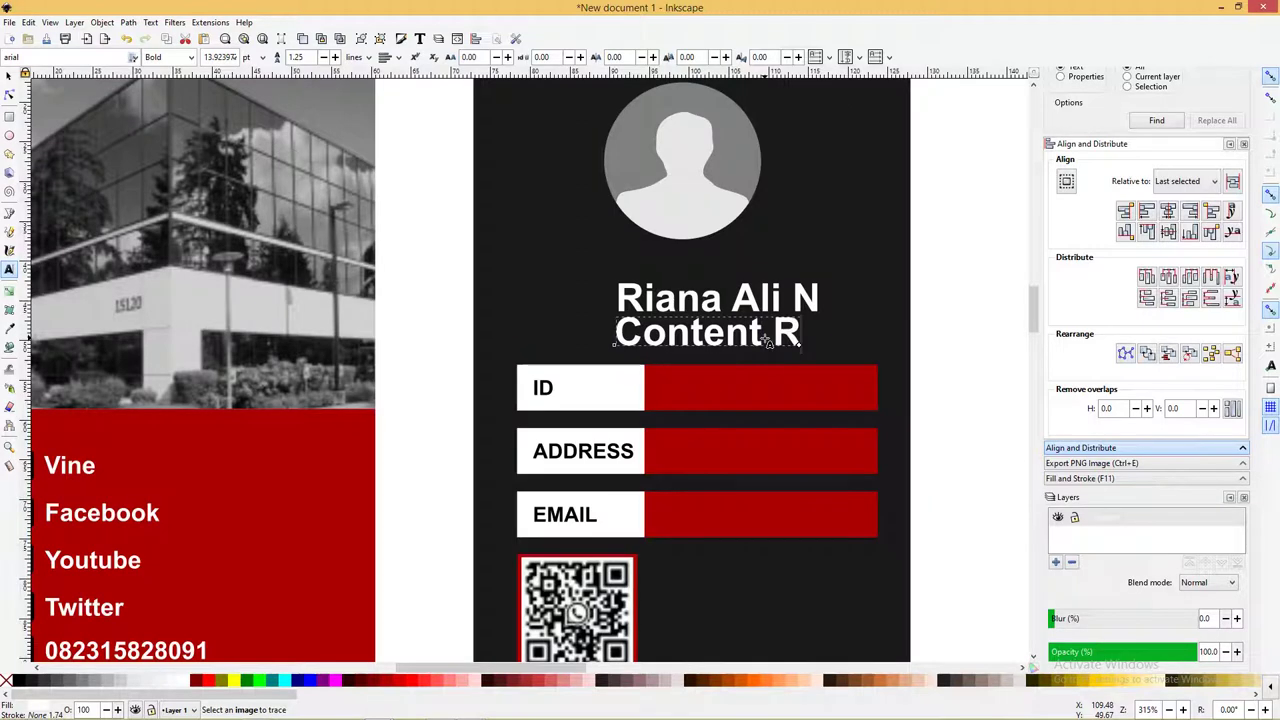
pyautogui.press('BackSpace')
pyautogui.write('Creator')
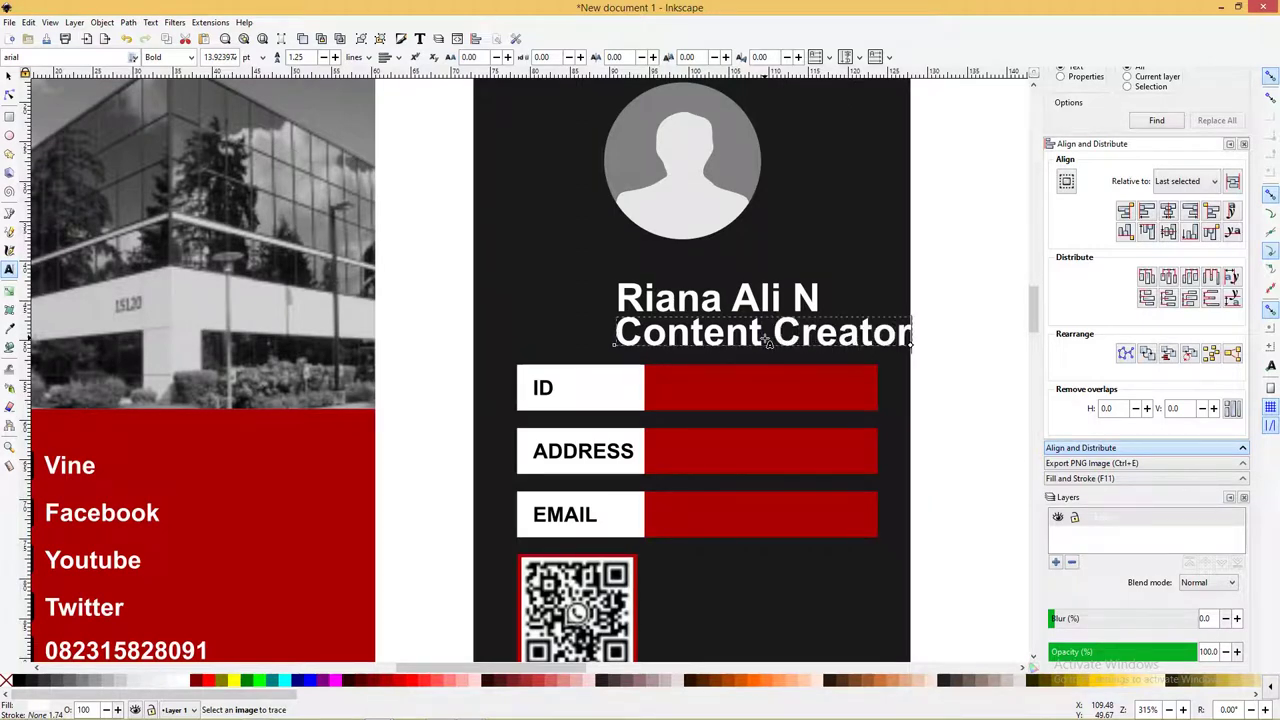
pyautogui.click(9, 76)
pyautogui.click(832, 345)
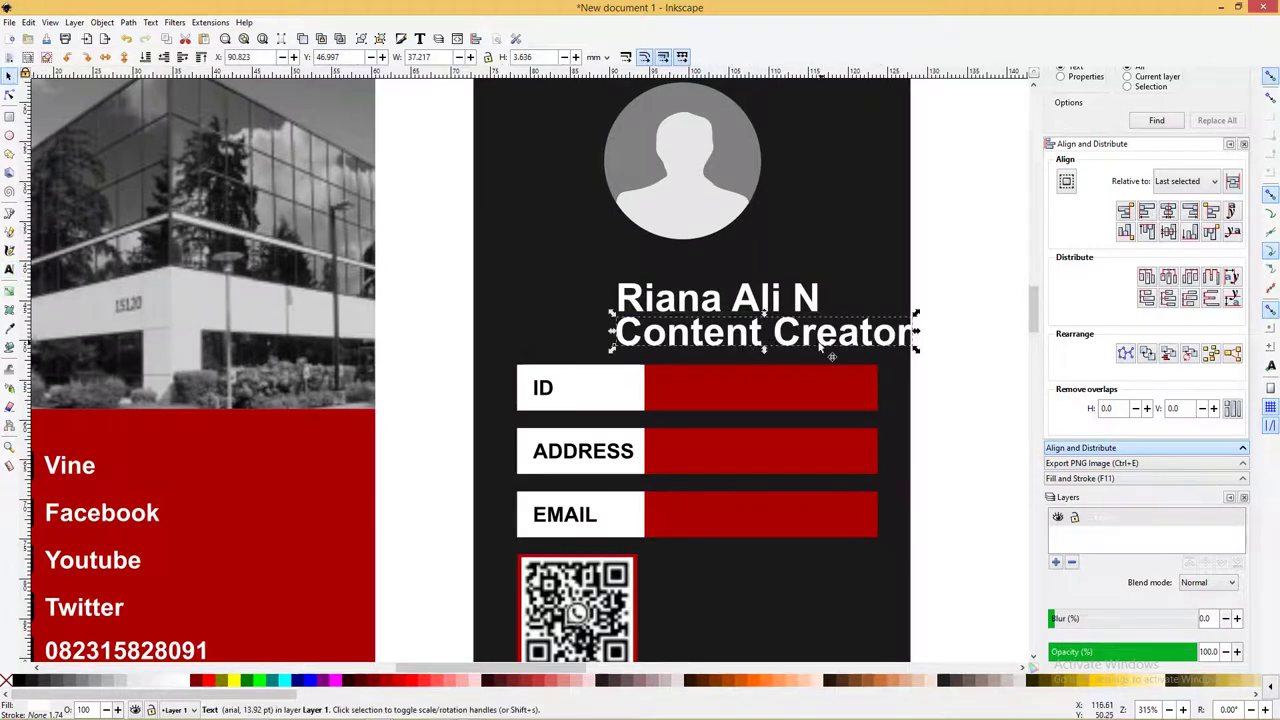
pyautogui.moveTo(918, 318); pyautogui.dragTo(766, 318)
pyautogui.click(758, 306)
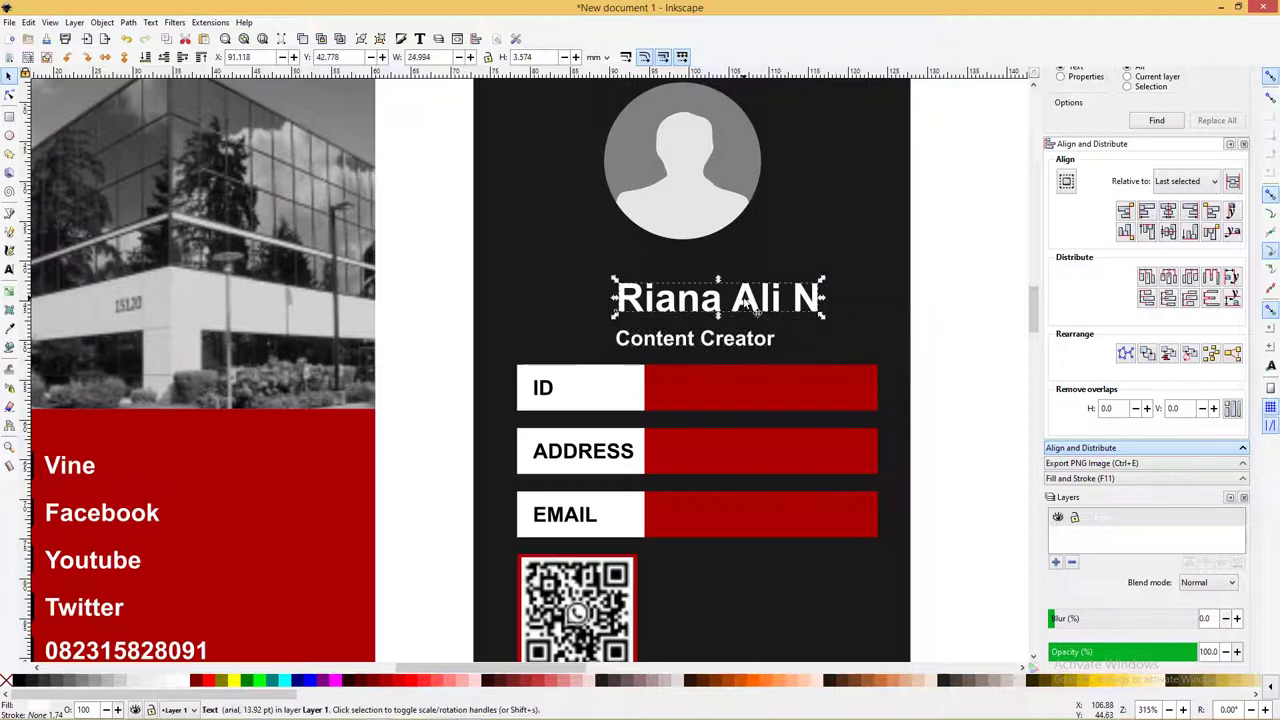
# Change the cardholder's name to the Bree Serif font and scale it up
pyautogui.click(9, 269)
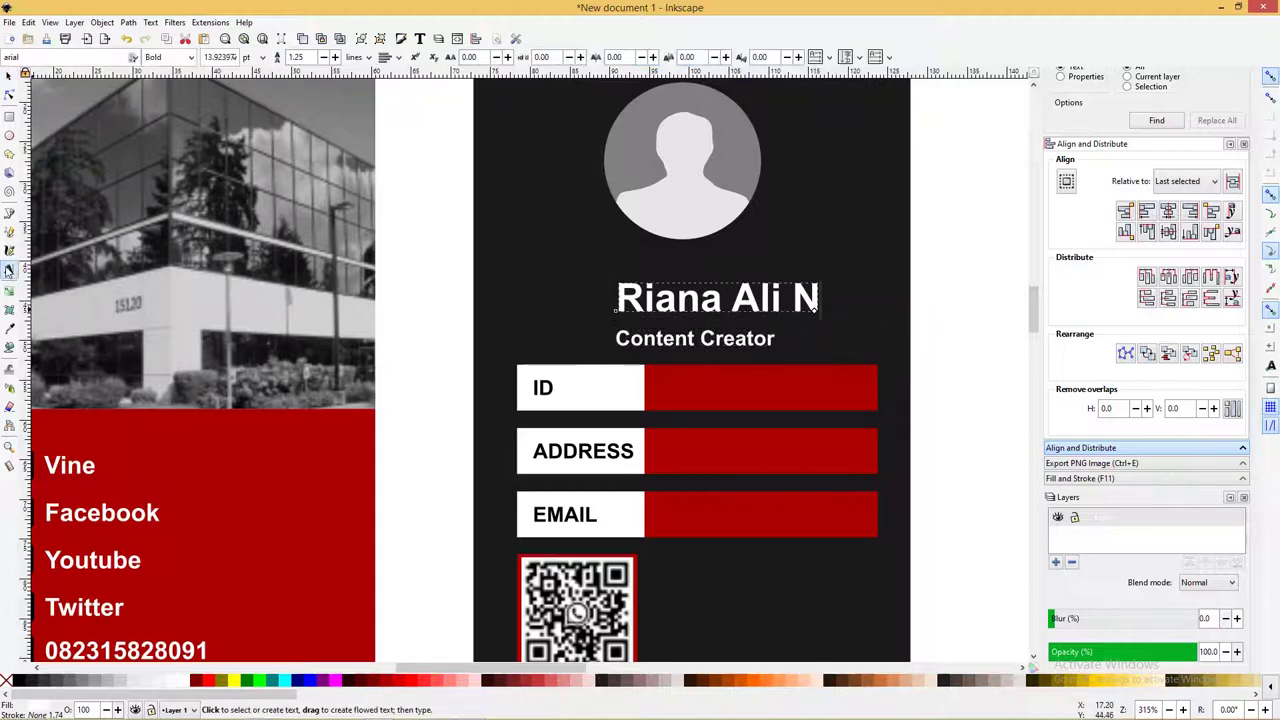
pyautogui.write('T')
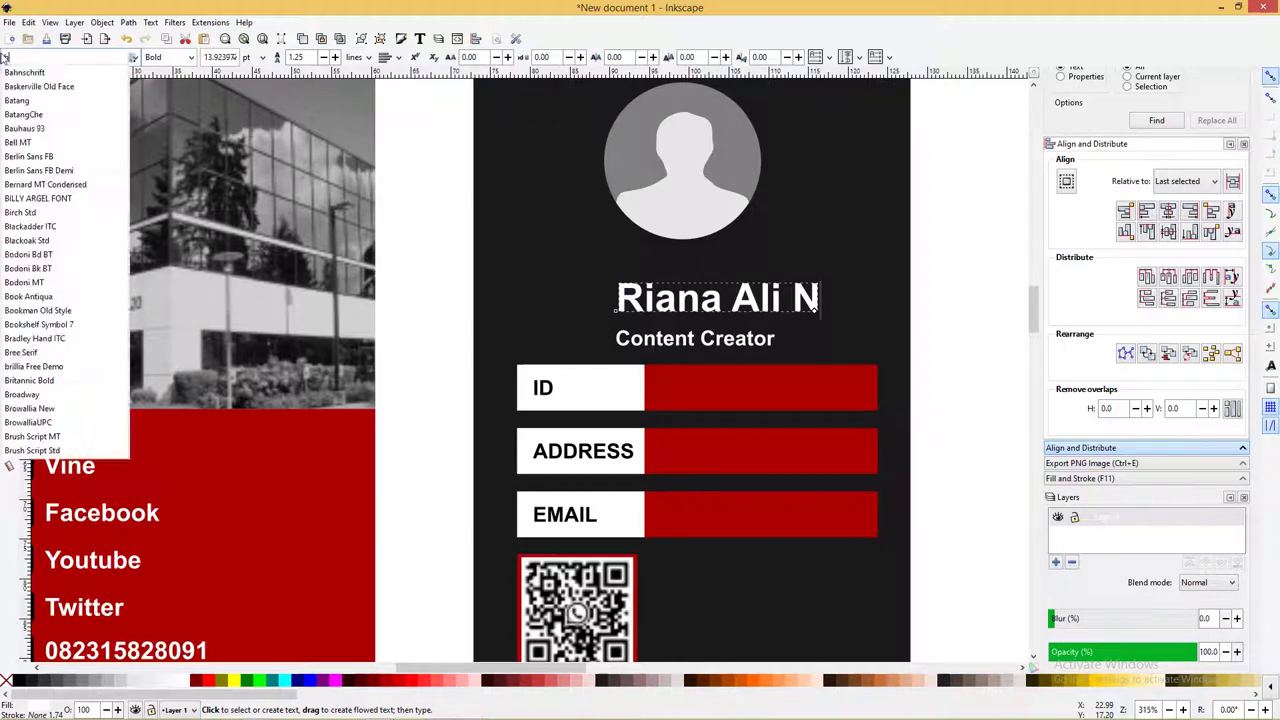
pyautogui.write('ree')
pyautogui.click(25, 79)
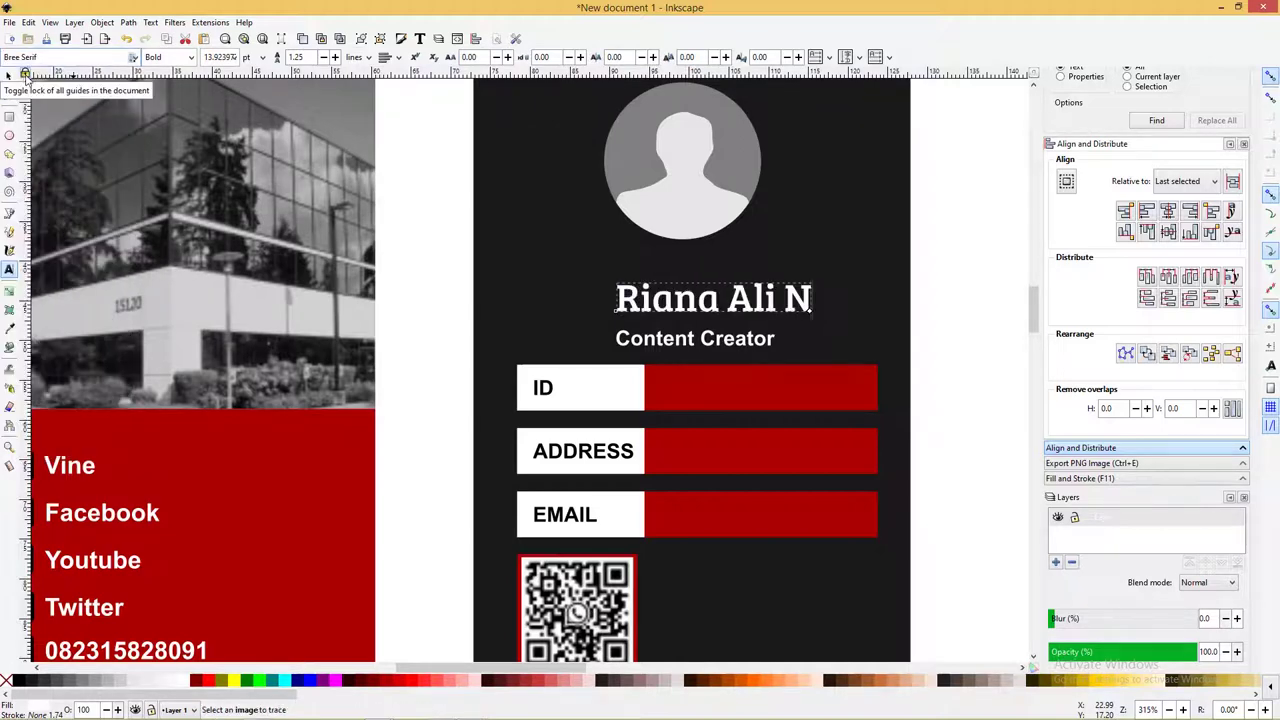
pyautogui.click(9, 75)
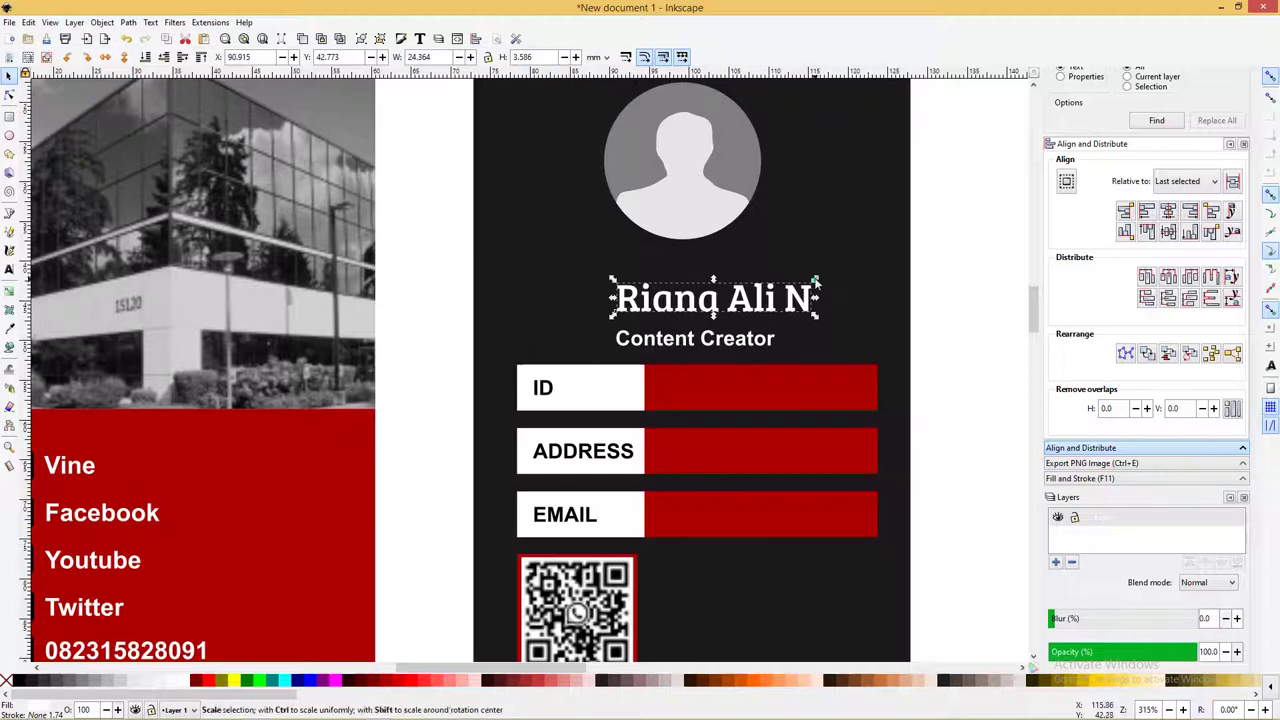
pyautogui.moveTo(816, 280); pyautogui.dragTo(898, 256)
pyautogui.press('Escape')
pyautogui.scroll(-1, 898, 256)
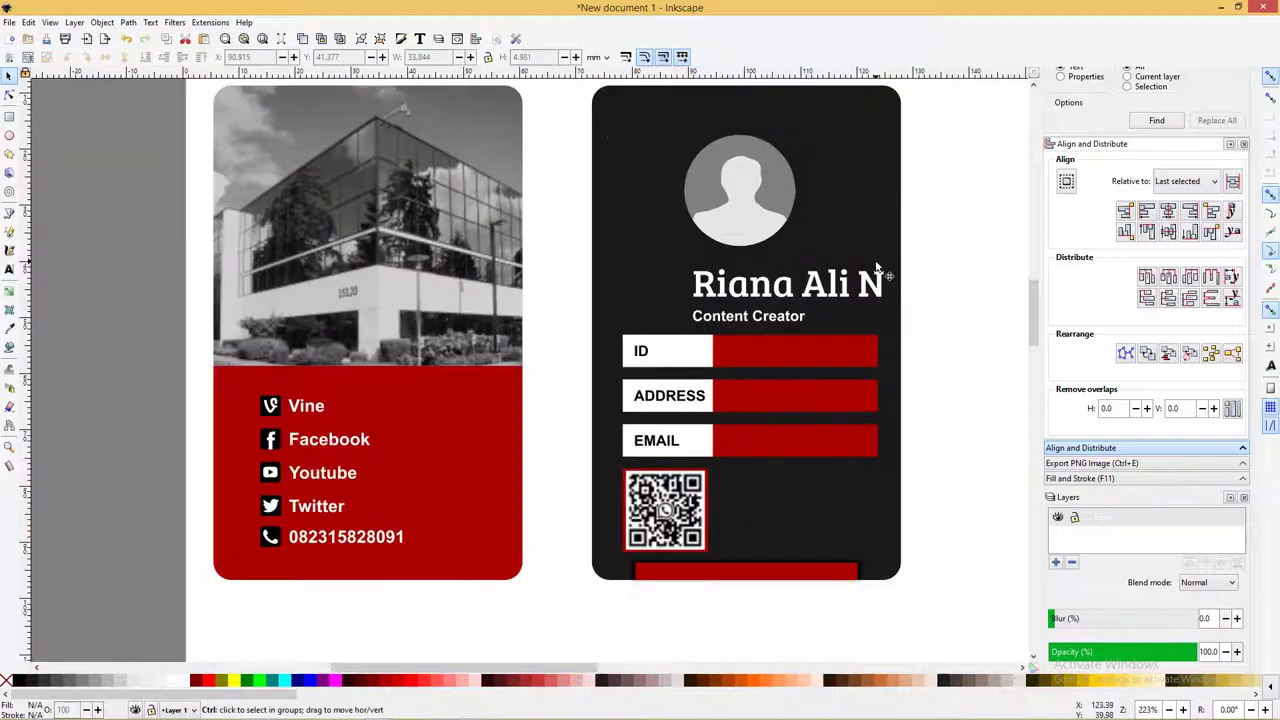
pyautogui.scroll(-1, 898, 256)
# Trial rubber-band selections of the back card's contents, label bars and QR code
pyautogui.moveTo(981, 530); pyautogui.dragTo(660, 125)
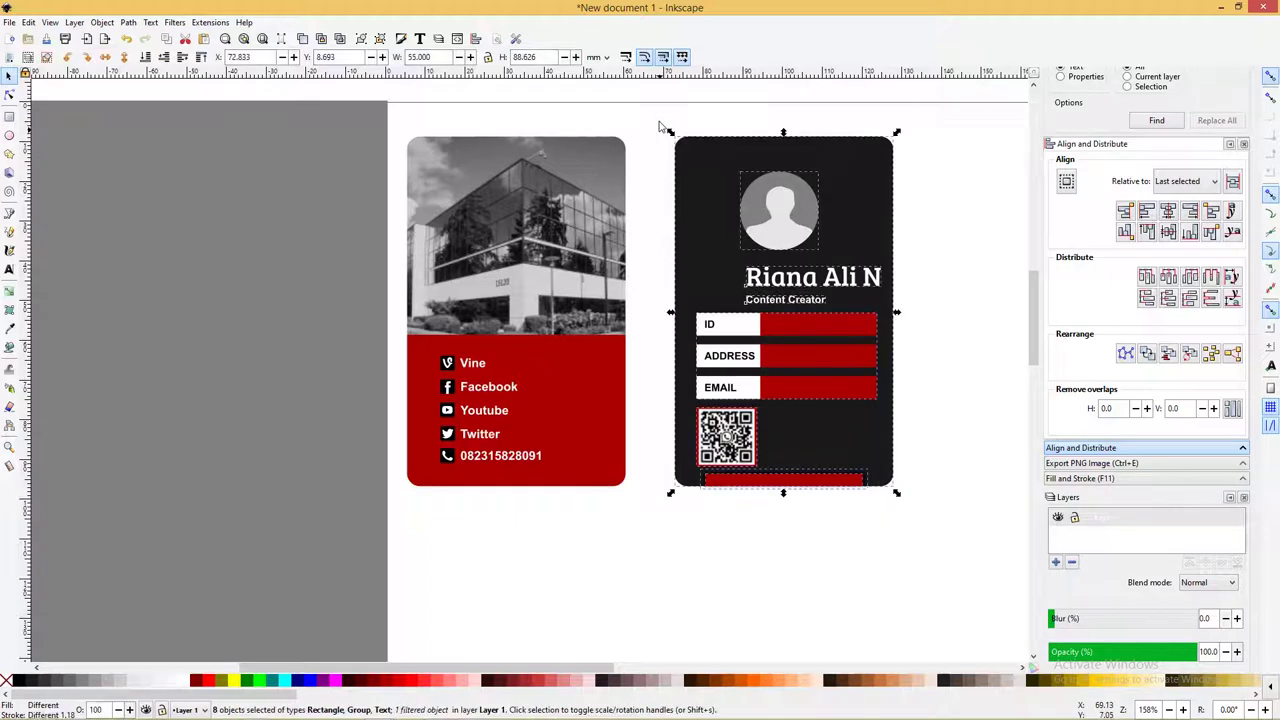
pyautogui.click(977, 374)
pyautogui.moveTo(945, 306); pyautogui.dragTo(665, 480)
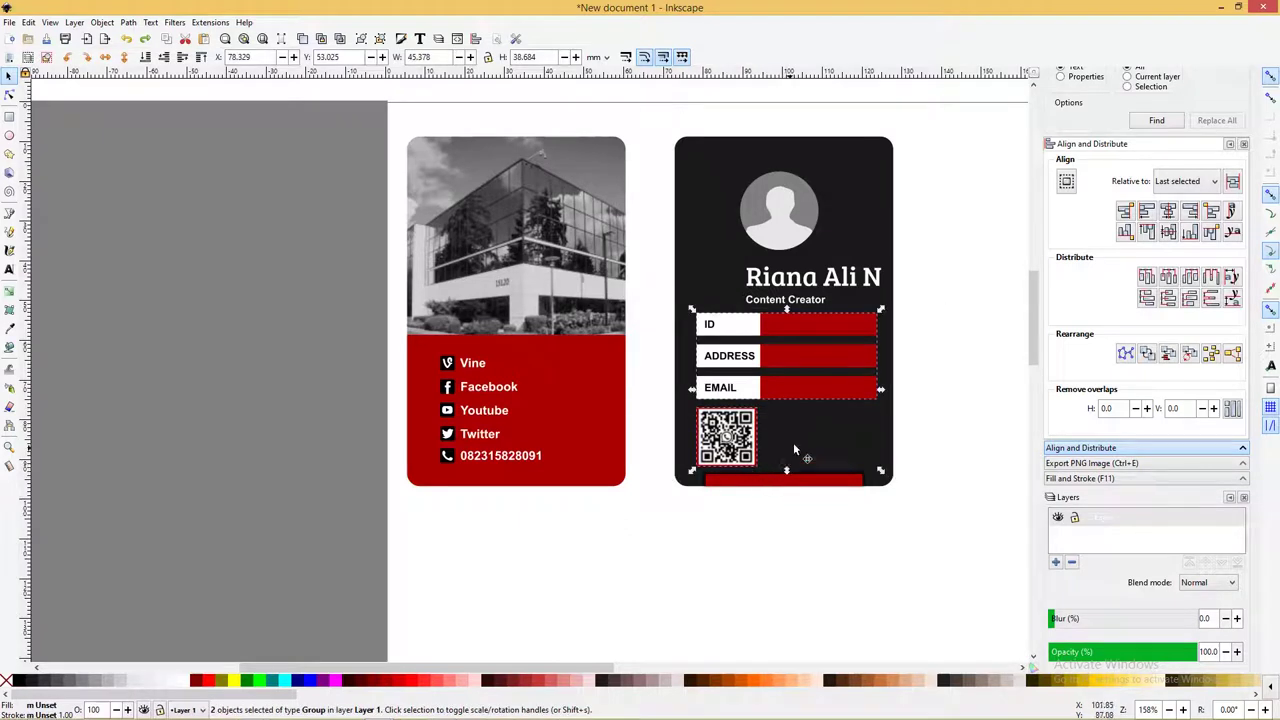
pyautogui.click(979, 552)
pyautogui.moveTo(979, 552)
pyautogui.mouseDown()
pyautogui.moveTo(668, 186)
pyautogui.moveTo(658, 121)
pyautogui.mouseUp()
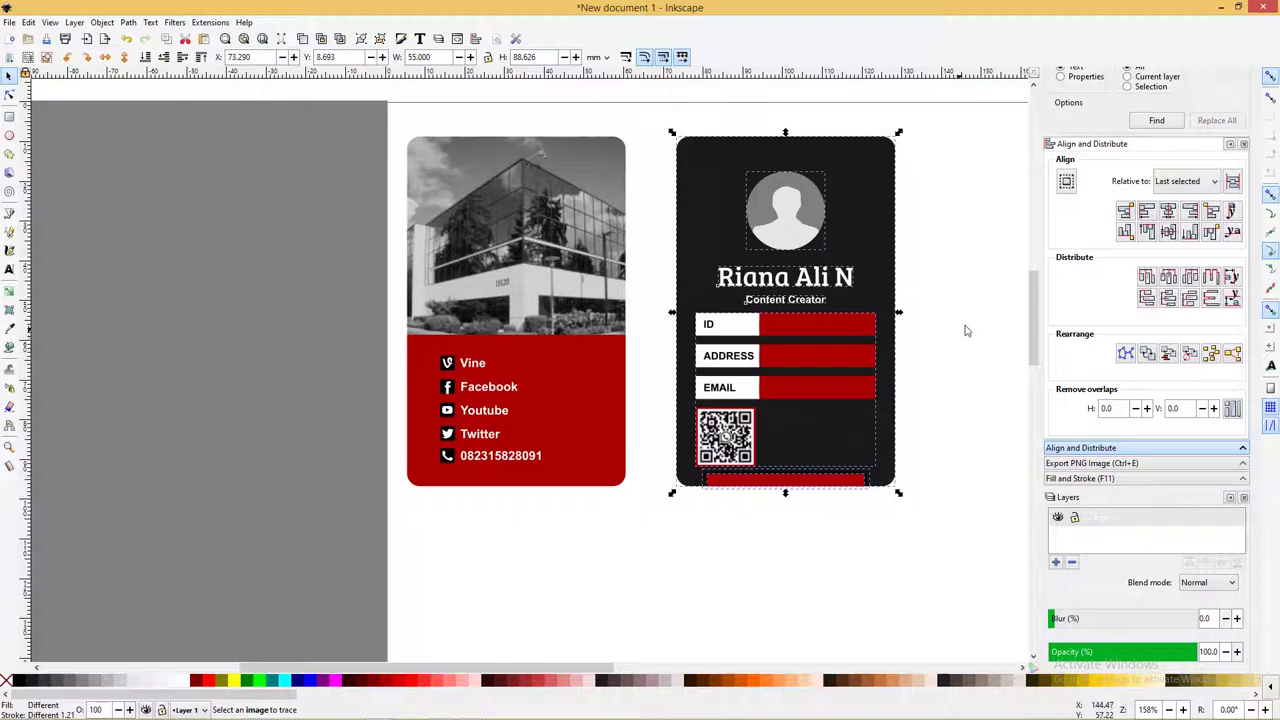
pyautogui.click(967, 330)
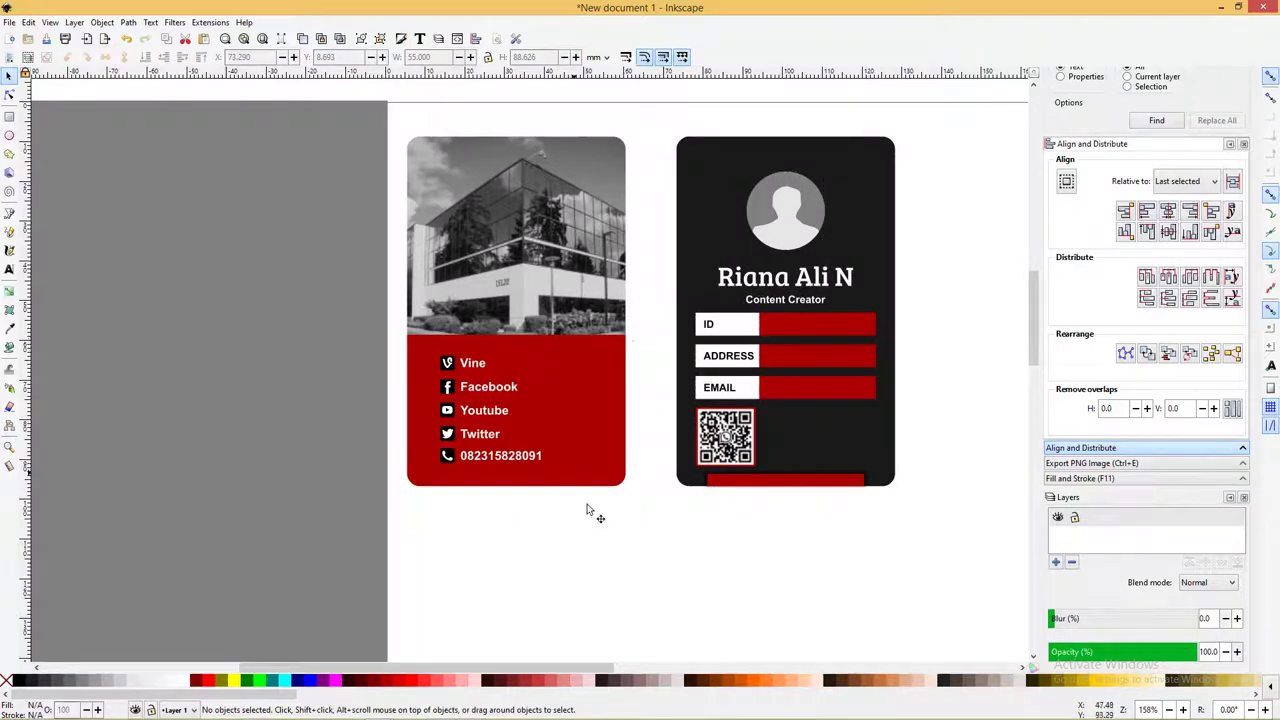
# Scale the red panel's social icons and labels up slightly, to about 27.3 × 29.1 mm
pyautogui.moveTo(595, 532); pyautogui.dragTo(462, 372)
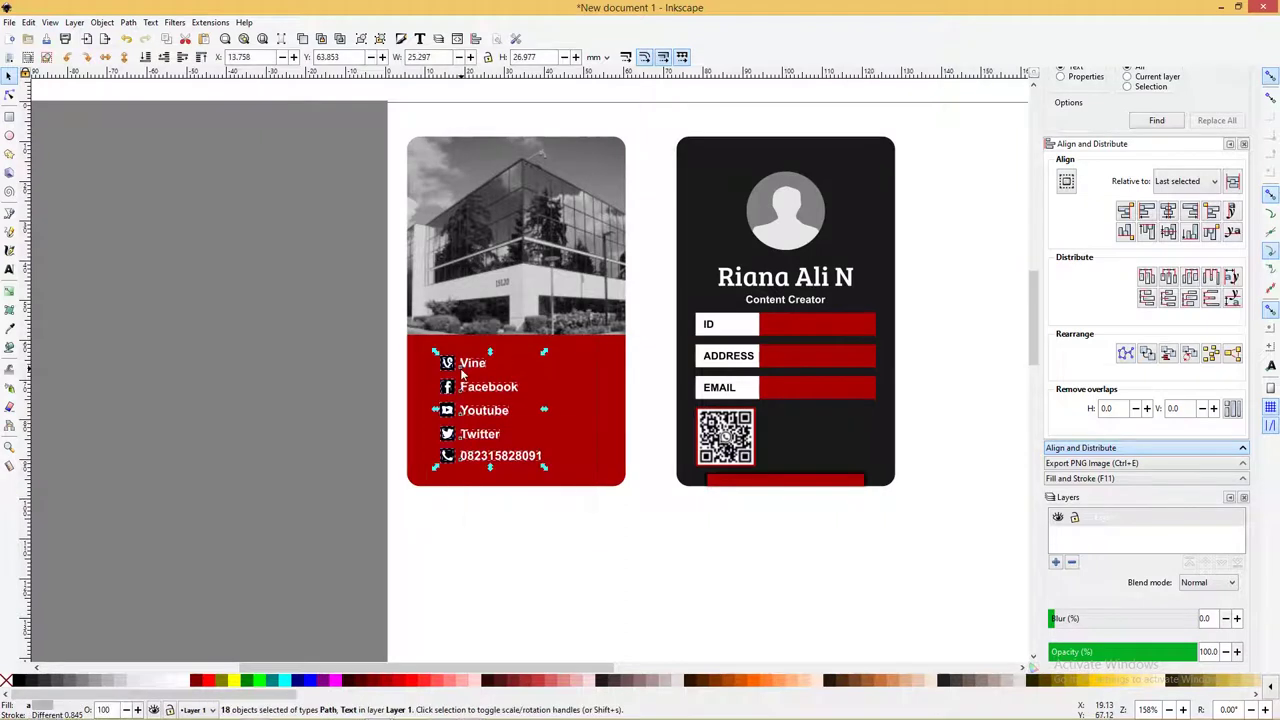
pyautogui.moveTo(544, 352); pyautogui.dragTo(550, 345)
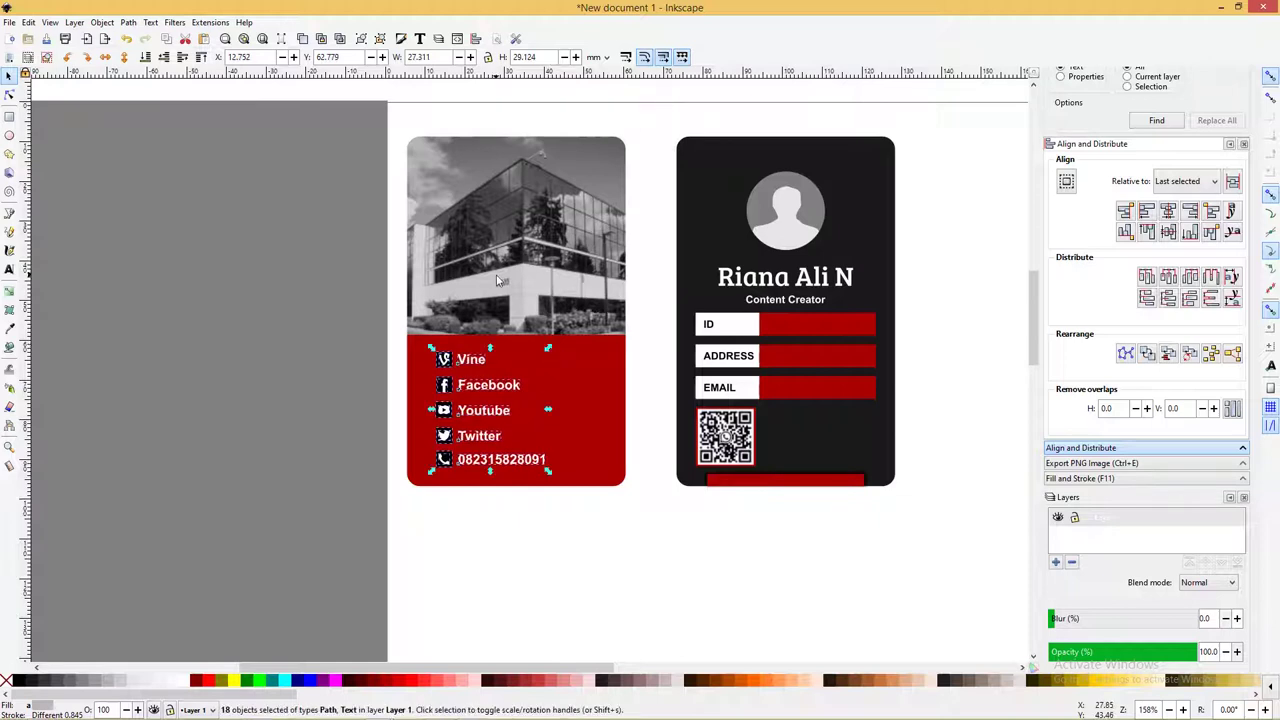
pyautogui.click(958, 232)
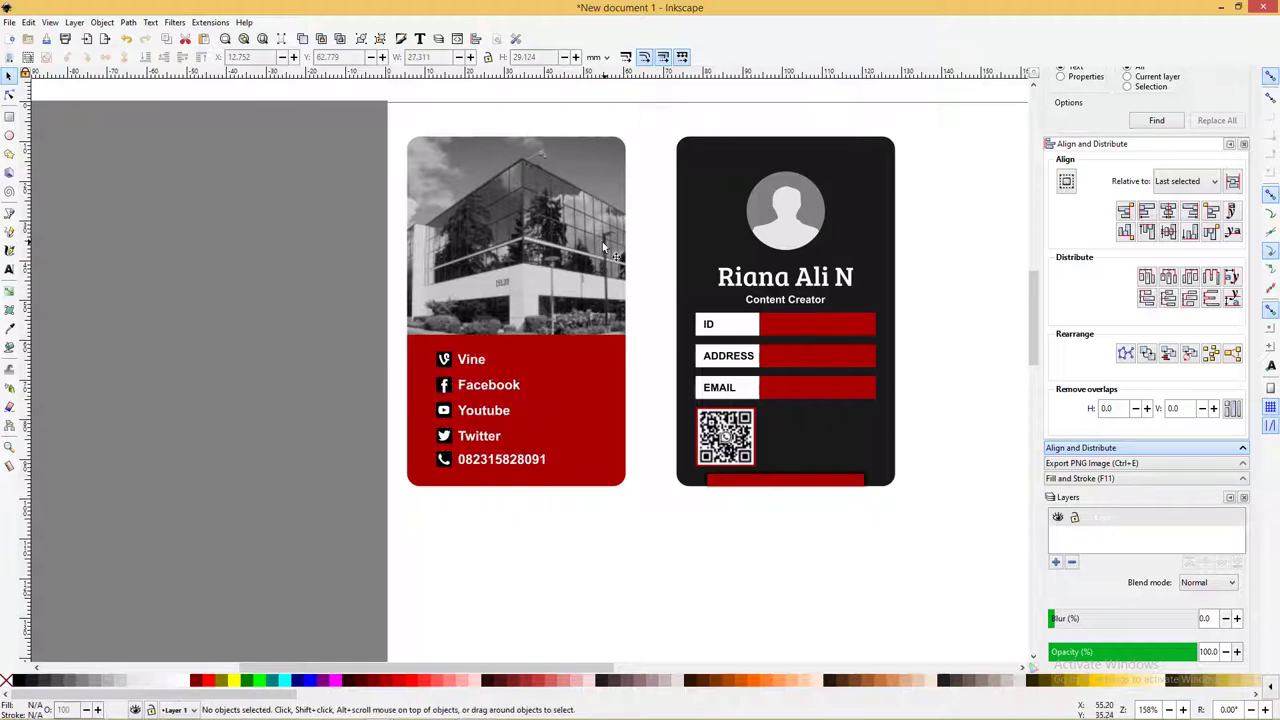
pyautogui.scroll(1, 535, 232)
pyautogui.keyDown('ctrl'); pyautogui.scroll(-1, 535, 230); pyautogui.keyUp('ctrl')
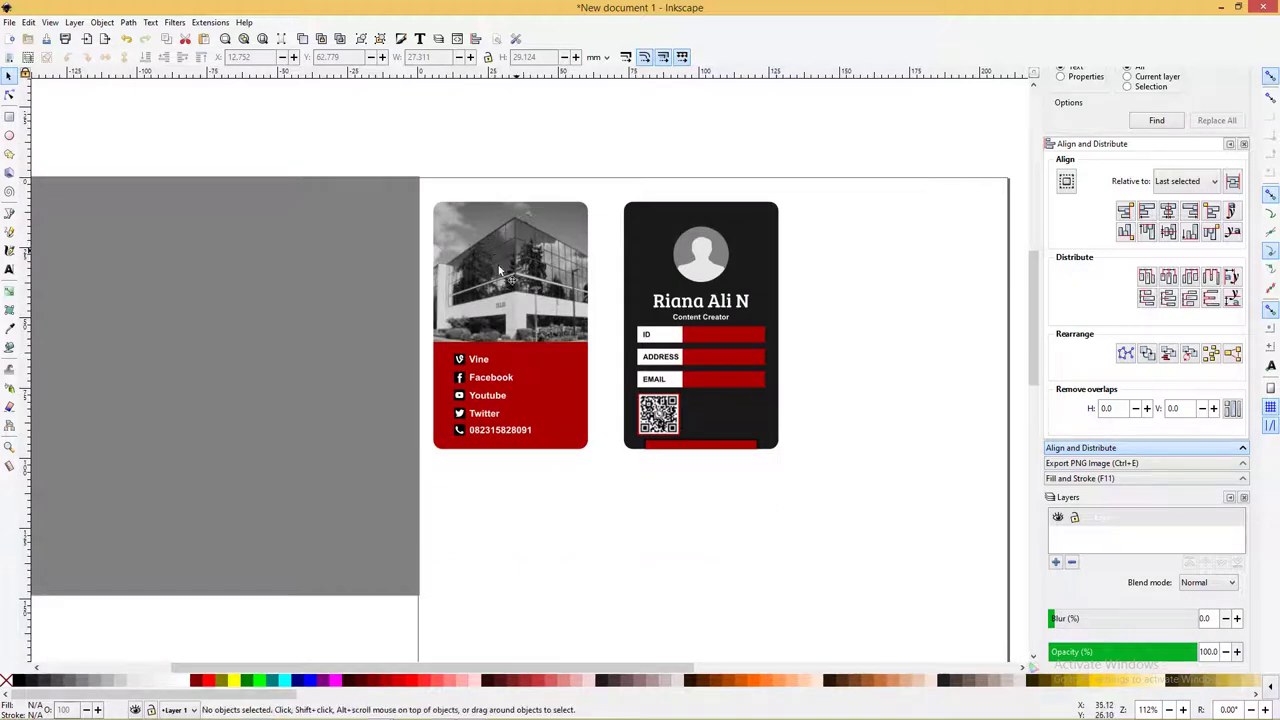
pyautogui.press('ctrl')
pyautogui.keyDown('ctrl'); pyautogui.scroll(1, 545, 278); pyautogui.keyUp('ctrl')
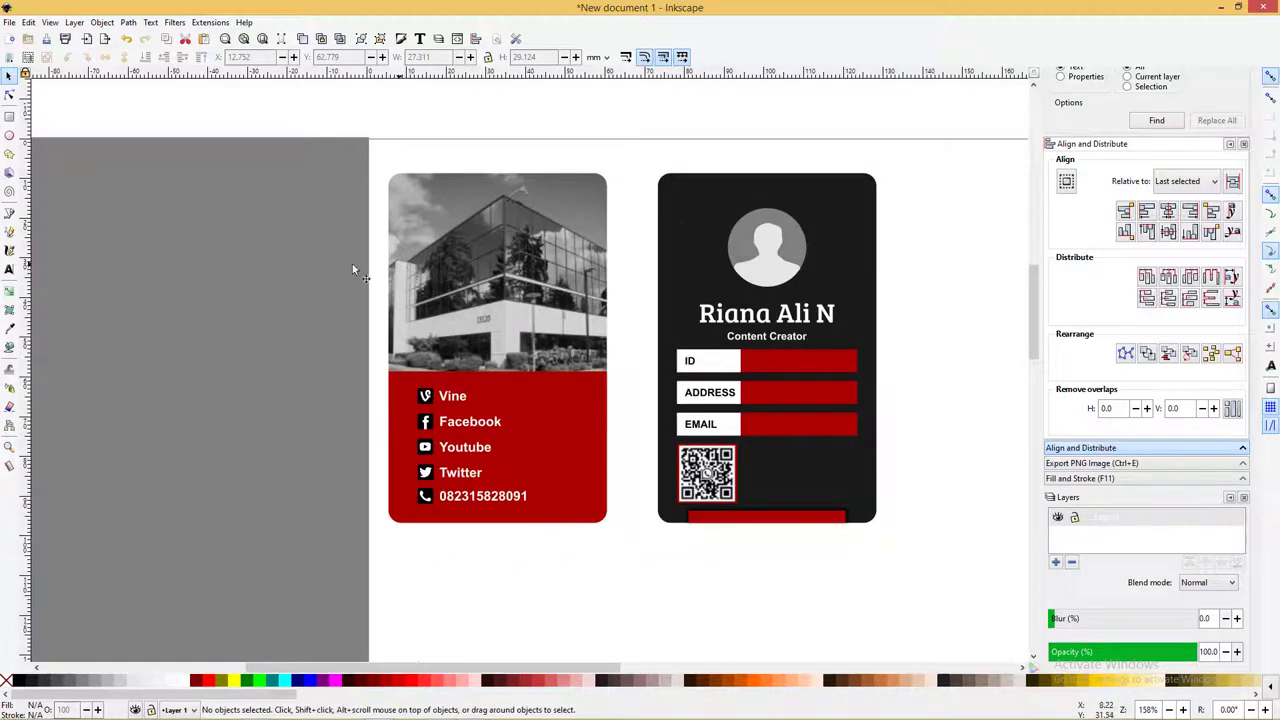
# Duplicate the avatar and move the copy onto the building photo
pyautogui.click(731, 233)
pyautogui.click(738, 233)
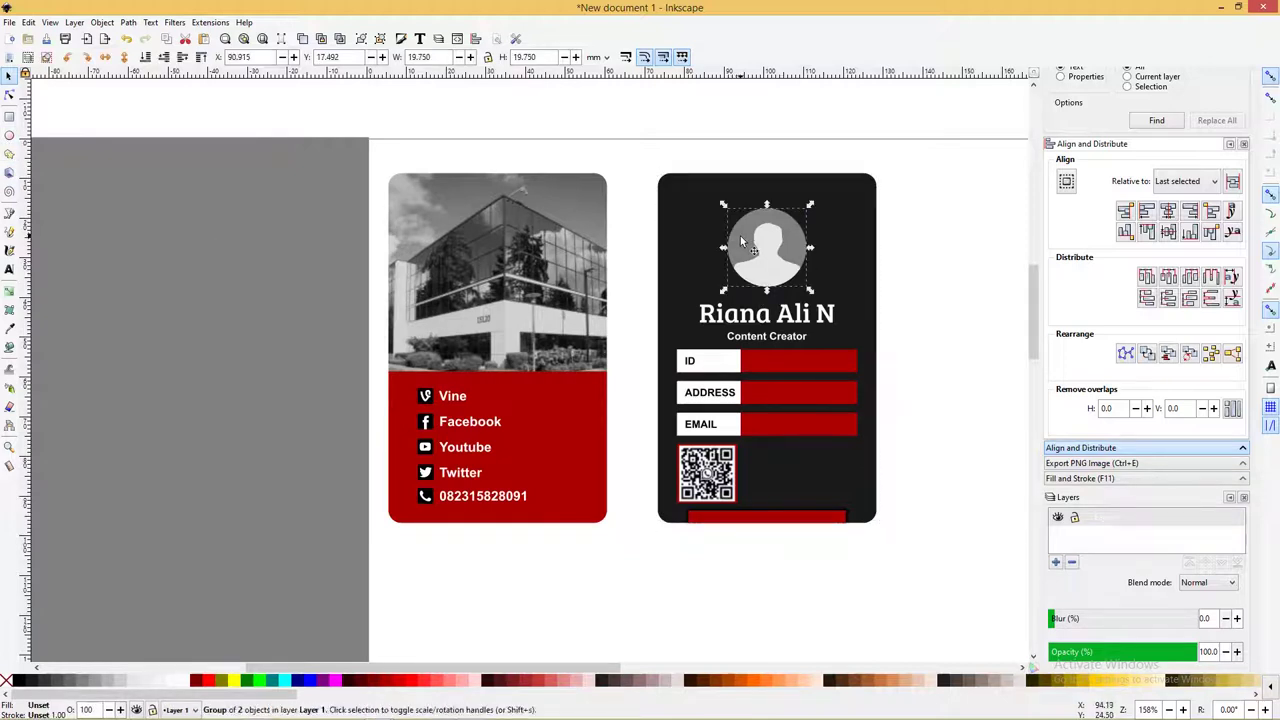
pyautogui.hotkey('ctrl', 'd')
pyautogui.moveTo(741, 240)
pyautogui.mouseDown()
pyautogui.moveTo(499, 241)
pyautogui.moveTo(490, 258)
pyautogui.mouseUp()
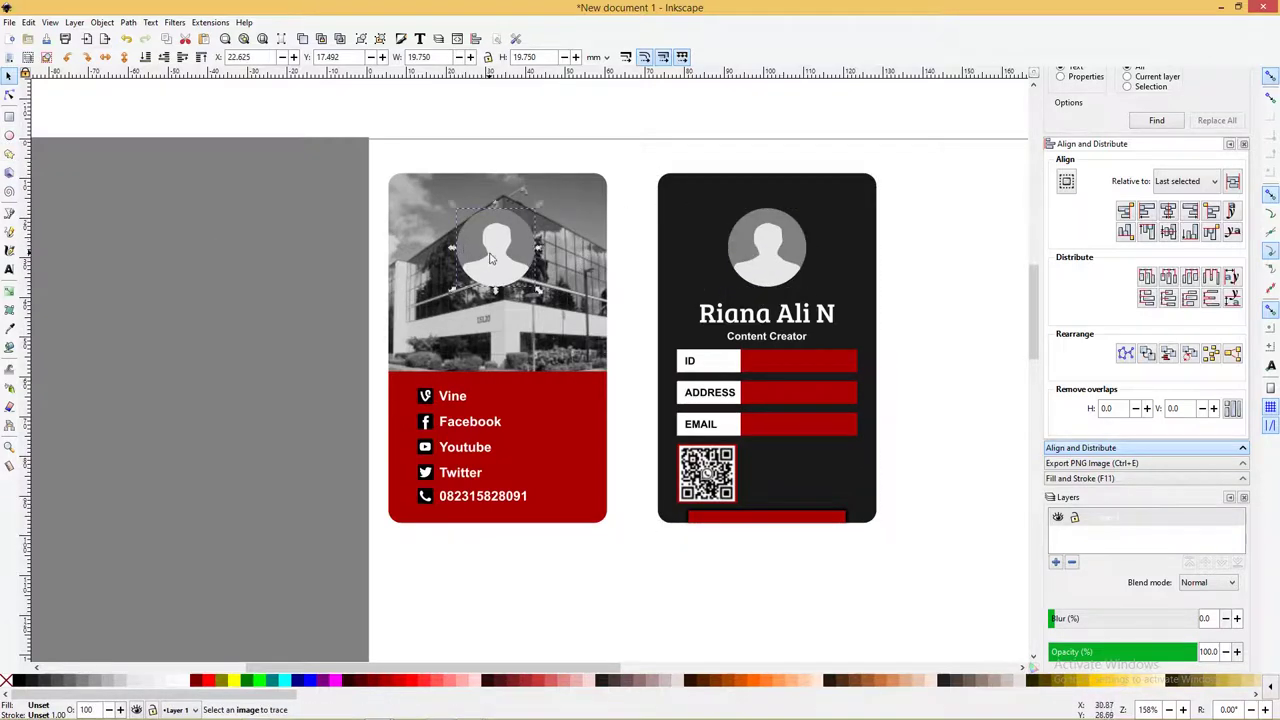
# Delete the copy's silhouette, fill its circle white, and lower it slightly
pyautogui.hotkey('ctrl', 'shift', 'g')
pyautogui.click(501, 262)
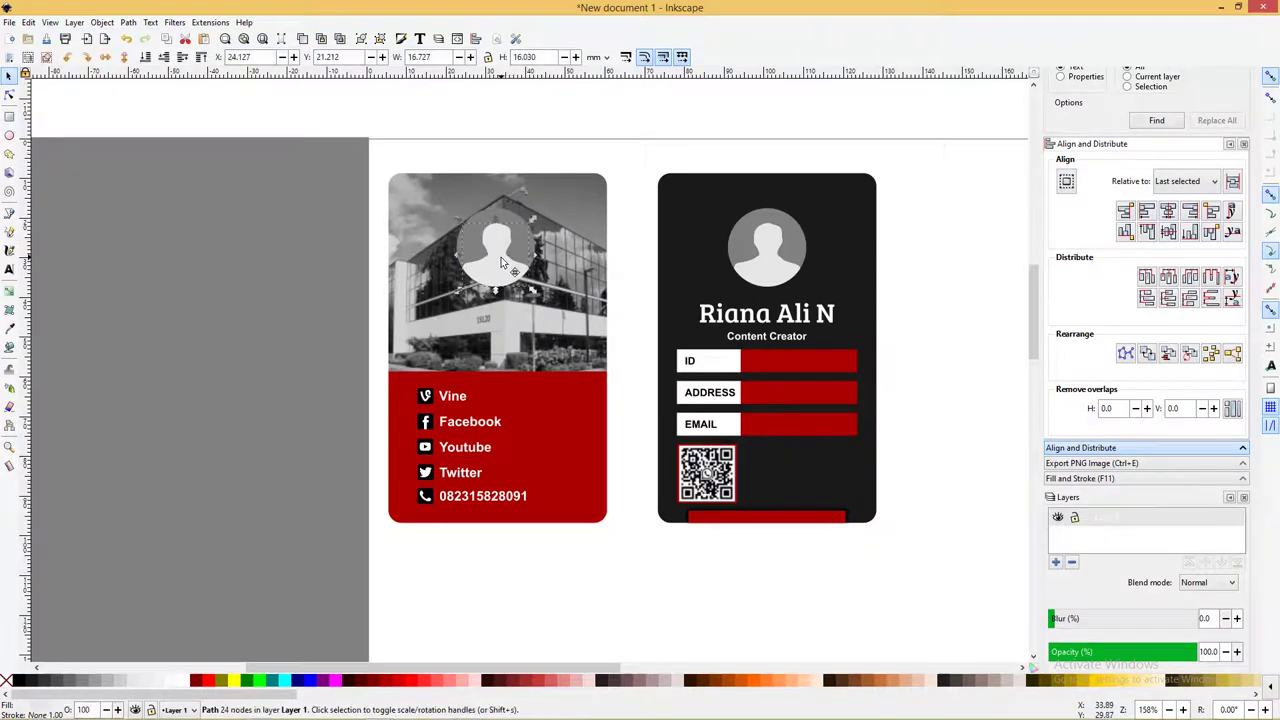
pyautogui.press('Delete')
pyautogui.click(501, 257)
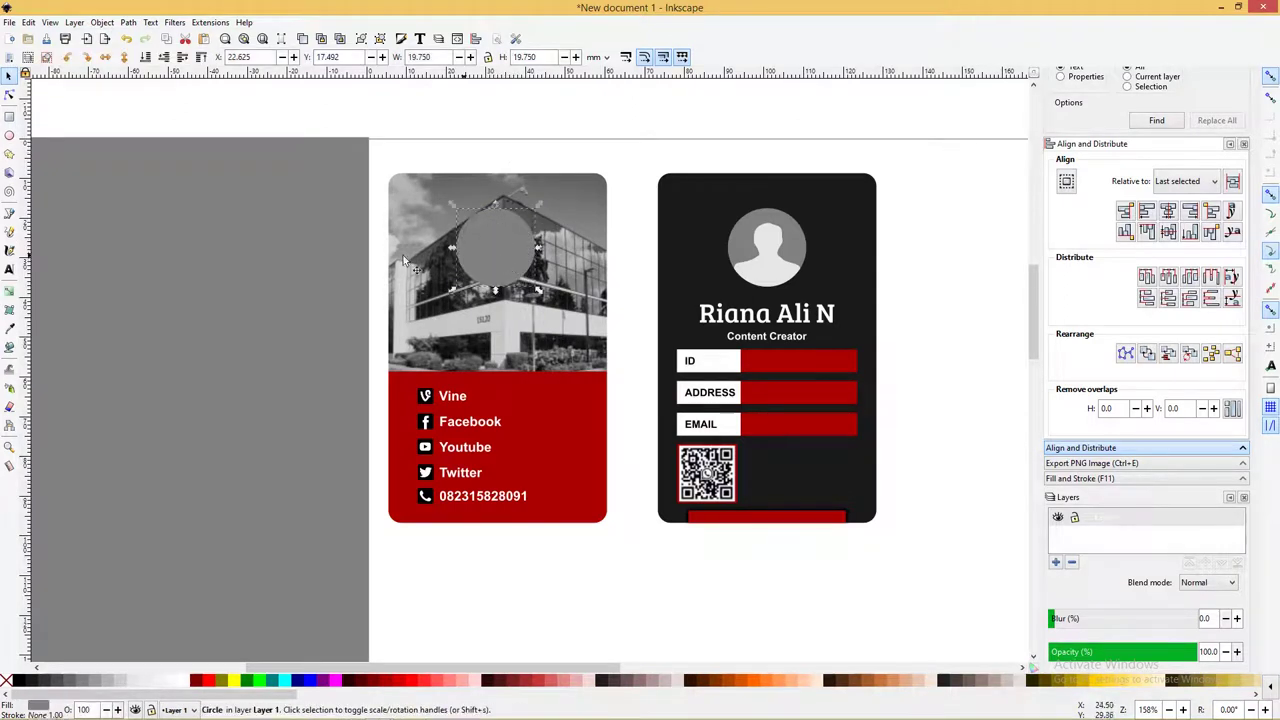
pyautogui.click(184, 683)
pyautogui.moveTo(503, 264); pyautogui.dragTo(505, 282)
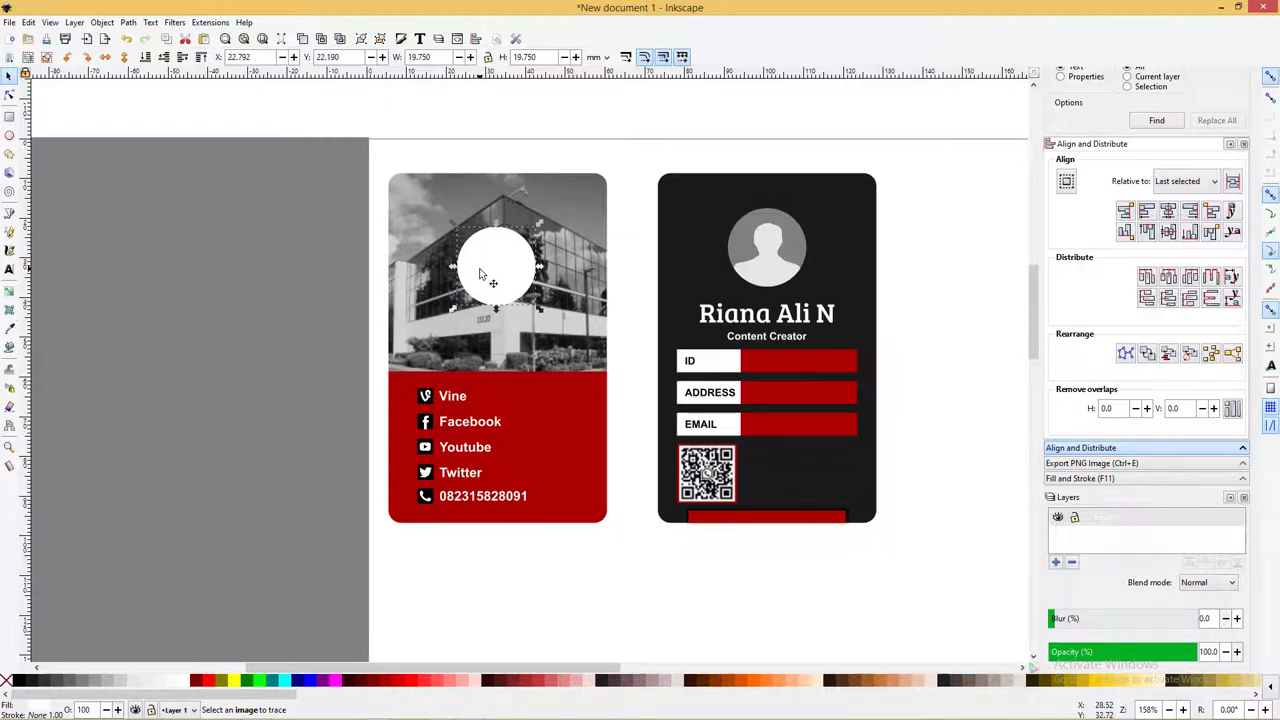
# Delete the grey rectangle left of the cards and zoom so both cards fill the view
pyautogui.keyDown('ctrl'); pyautogui.scroll(-1, 507, 275); pyautogui.keyUp('ctrl')
pyautogui.keyDown('ctrl'); pyautogui.scroll(-1, 416, 272); pyautogui.keyUp('ctrl')
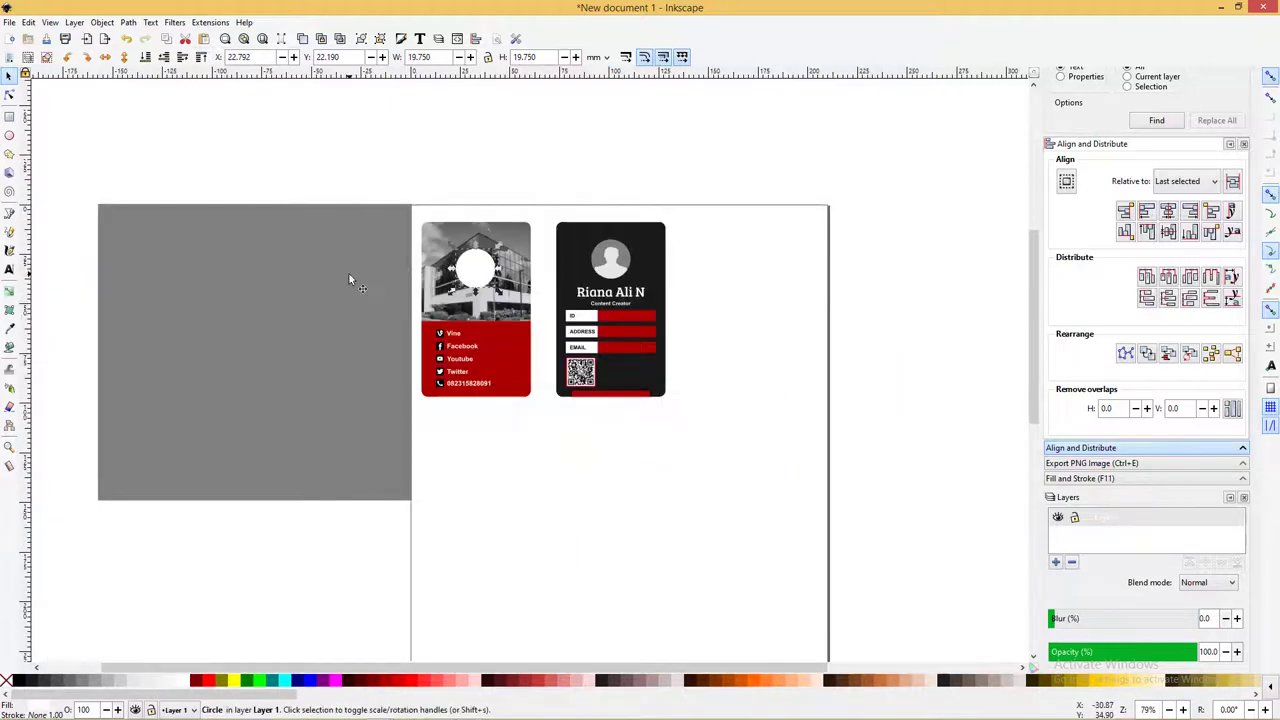
pyautogui.click(349, 271)
pyautogui.press('Delete')
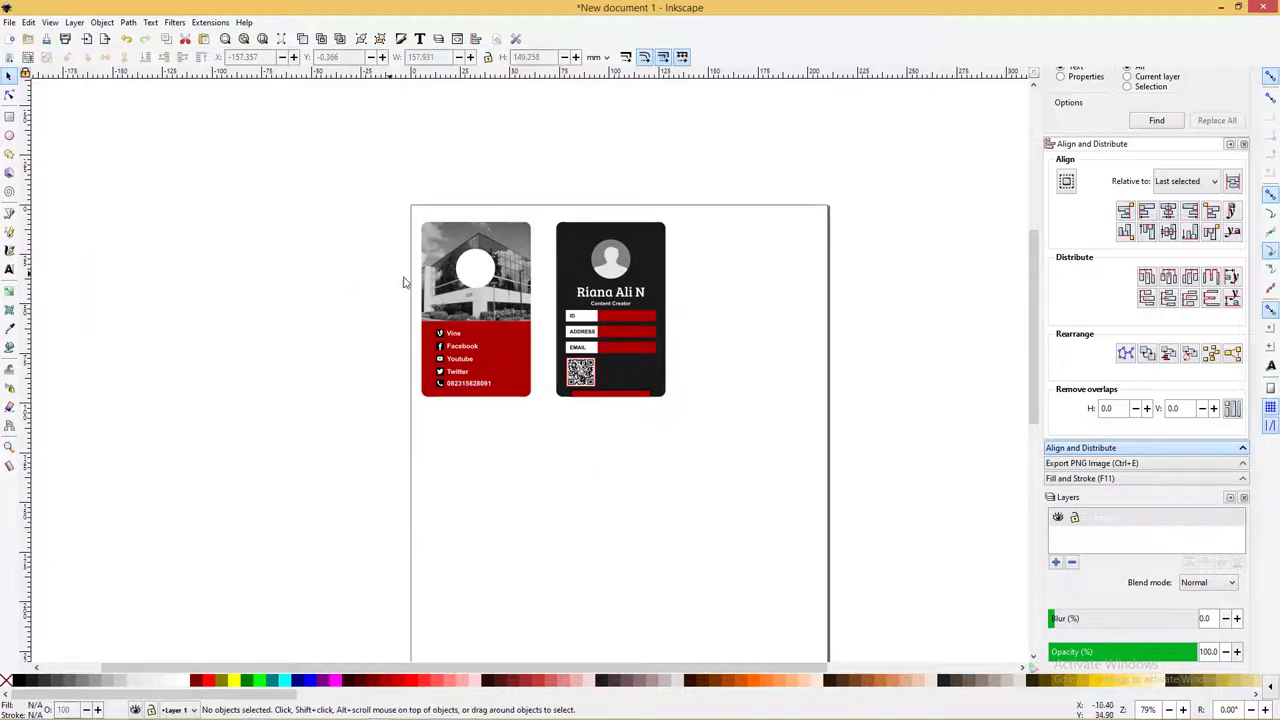
pyautogui.press('z')
pyautogui.moveTo(415, 209); pyautogui.dragTo(717, 423)
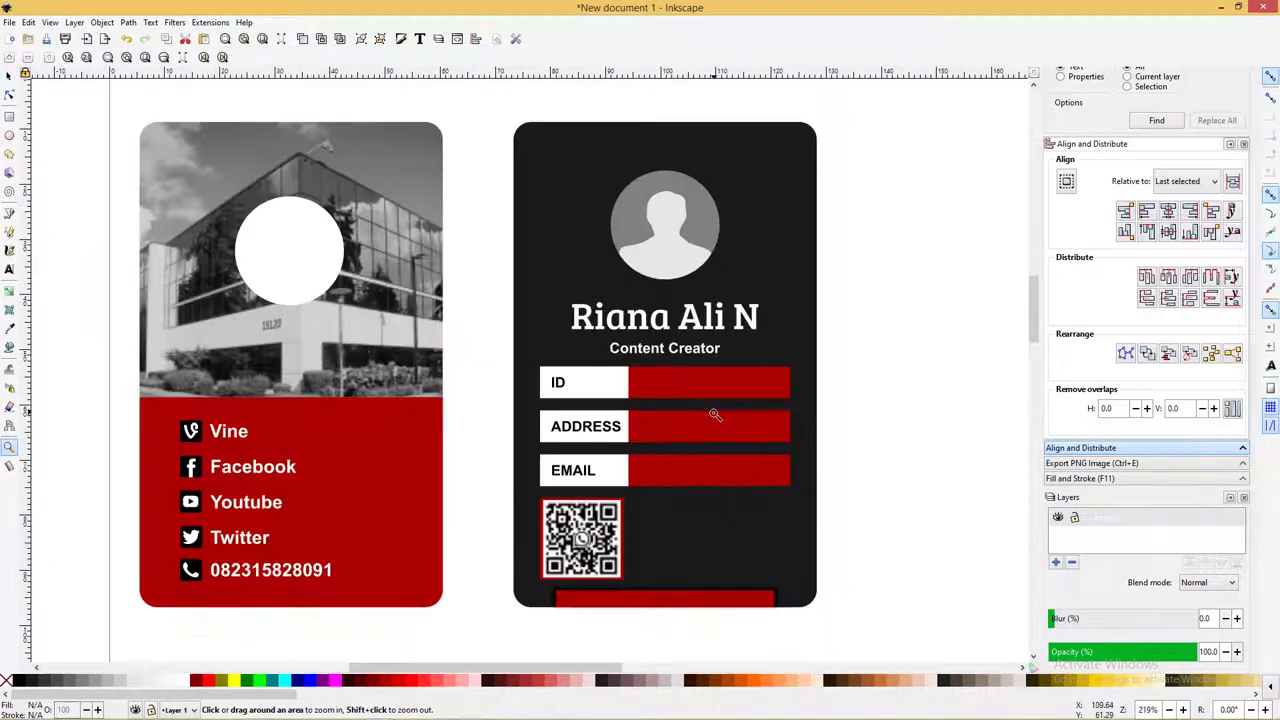
pyautogui.click(9, 77)
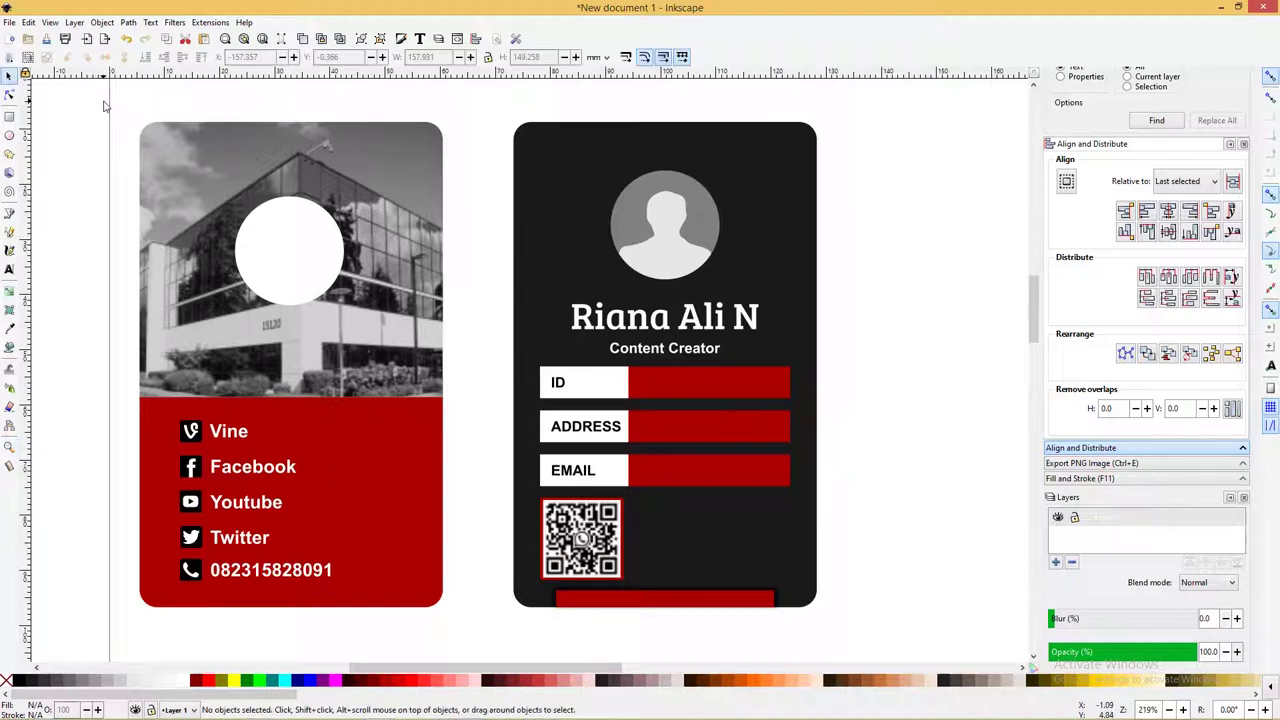